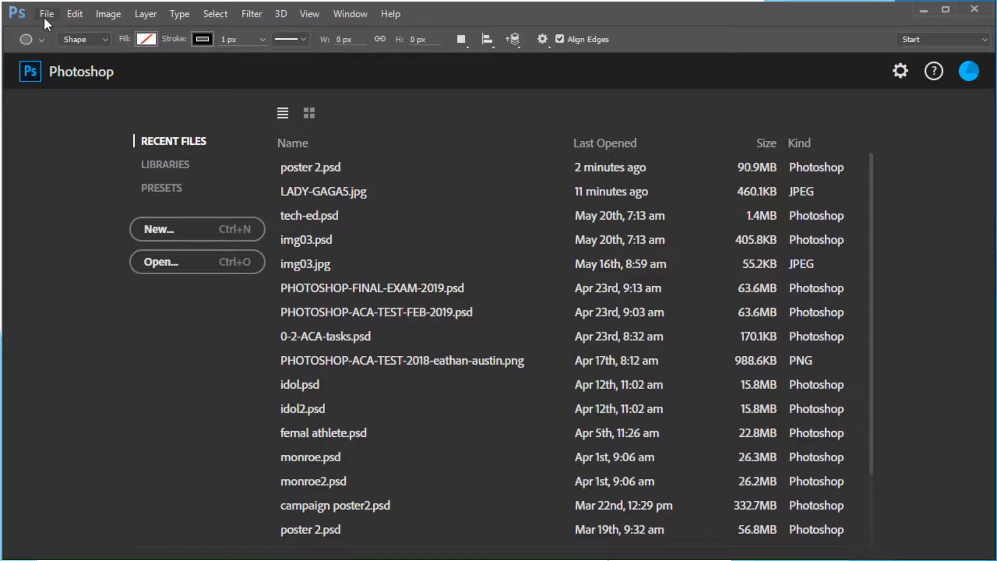
Open the LADY-GAGA5 image from the typography-lady gaga folder inside Documents > photoshop projects
click(46, 15)
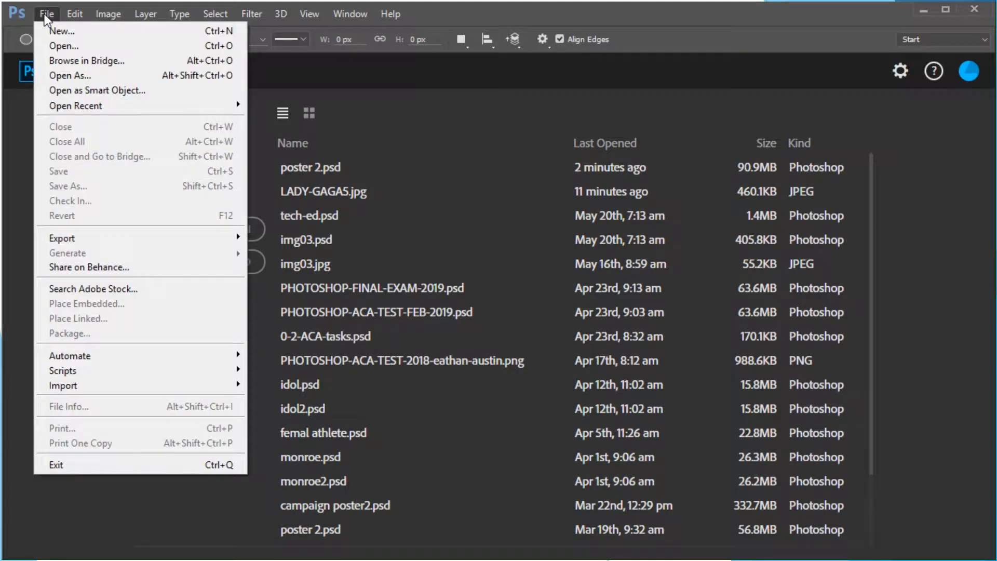
click(63, 45)
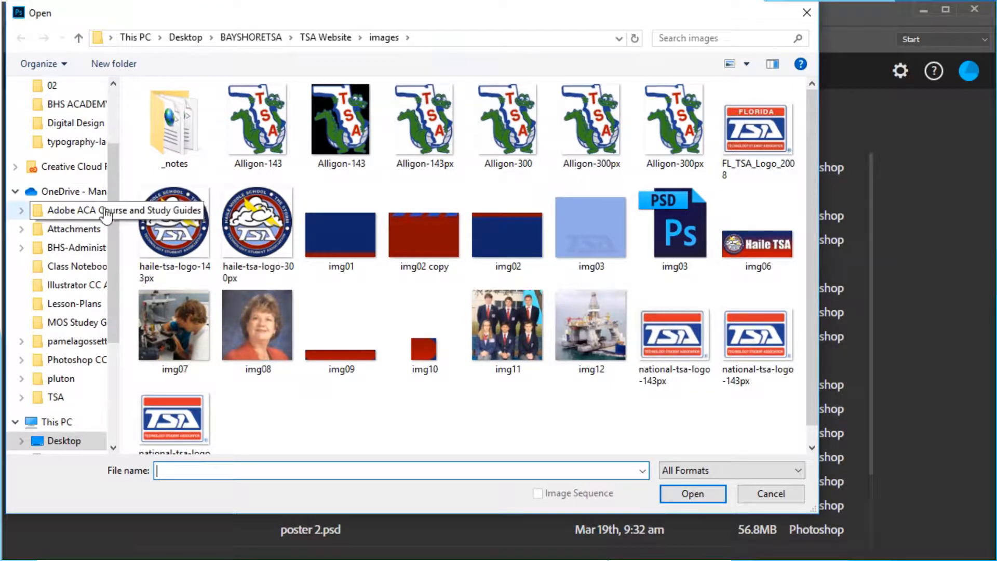
drag(110, 197, 113, 135)
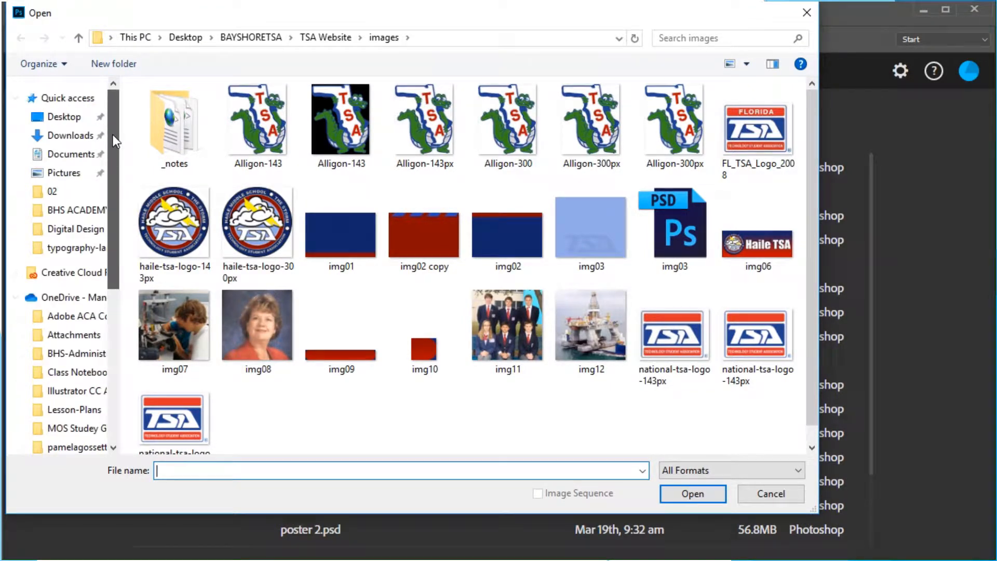
click(43, 158)
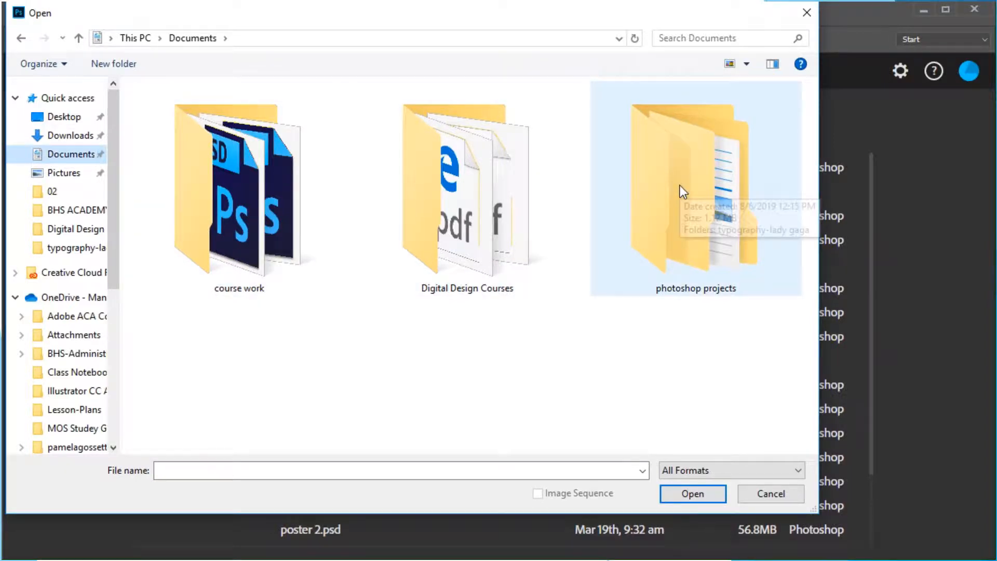
double_click(676, 188)
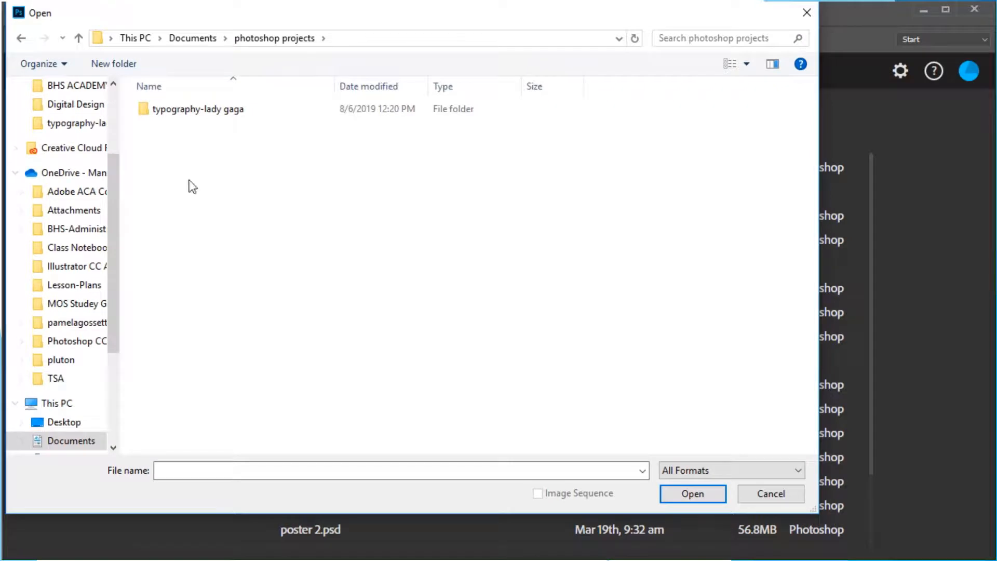
double_click(142, 108)
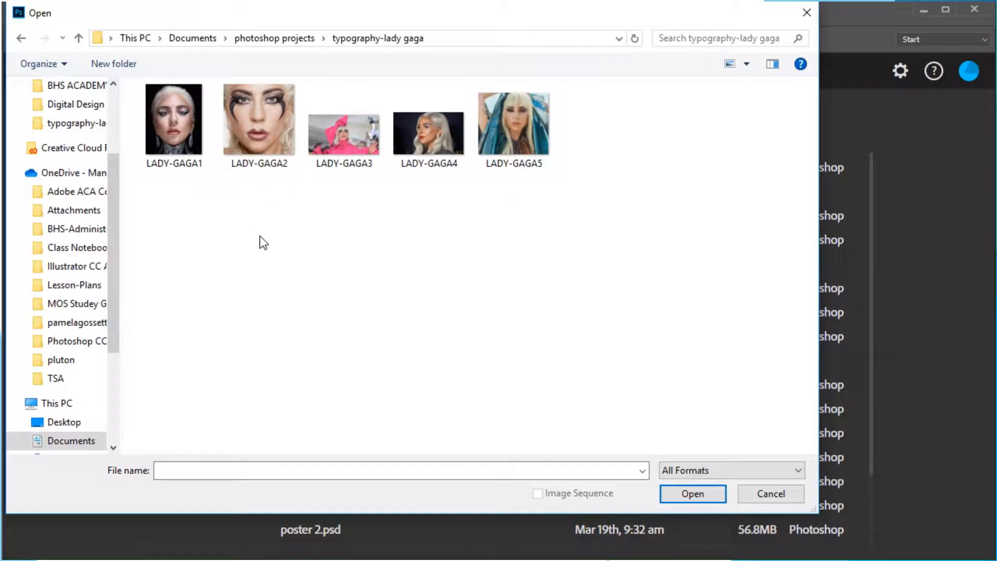
click(521, 108)
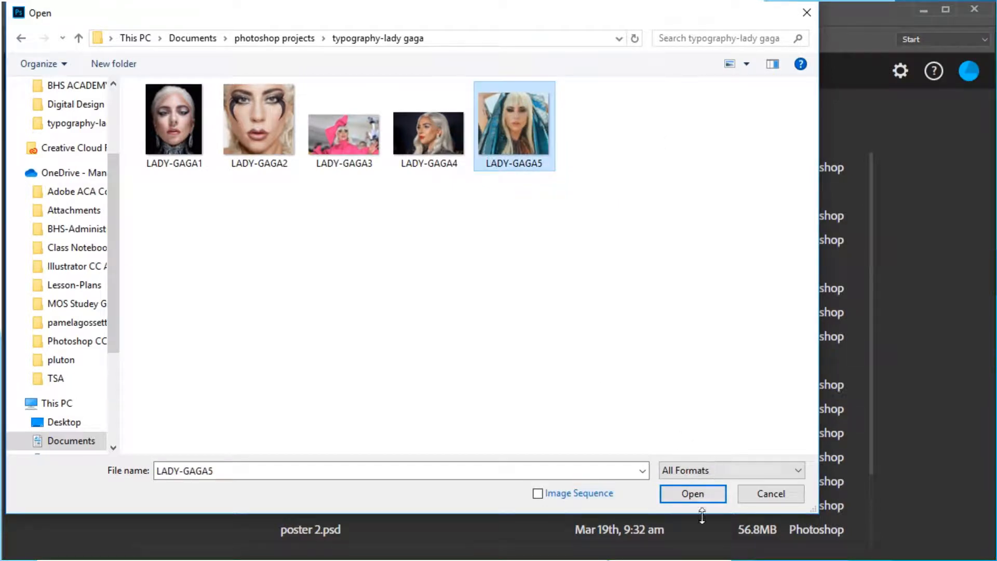
click(706, 498)
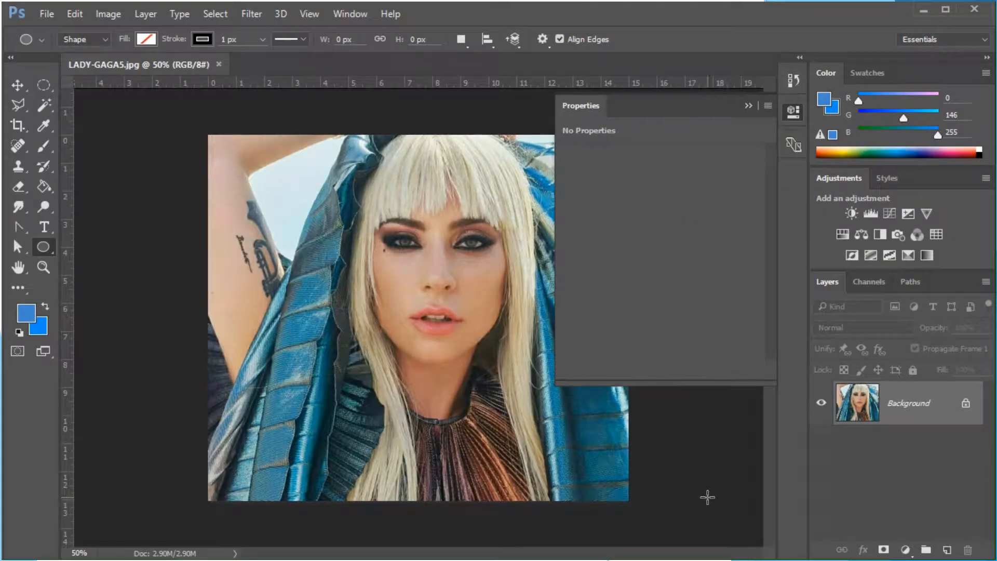
Close the Properties panel and reset the Essentials workspace
click(748, 105)
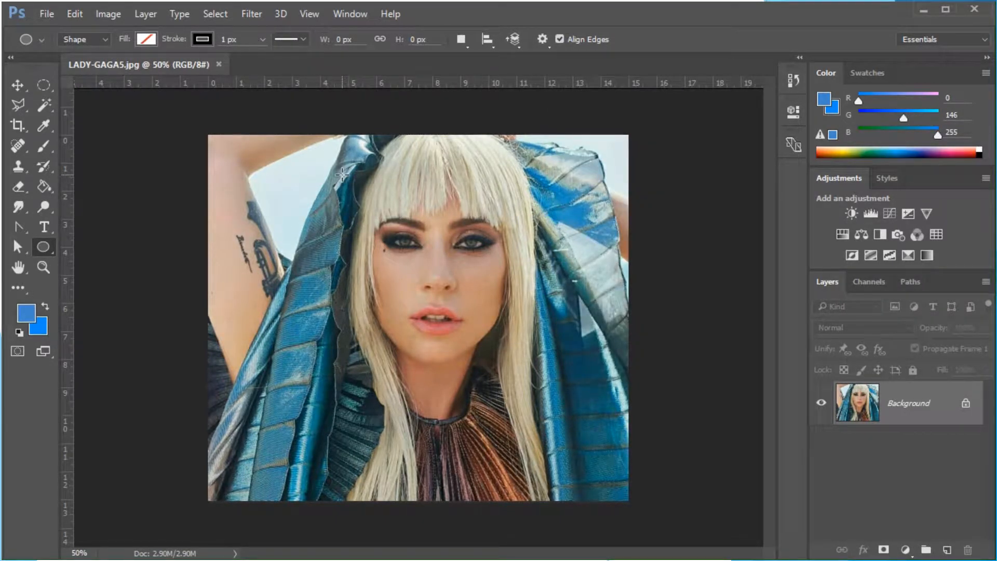
click(971, 40)
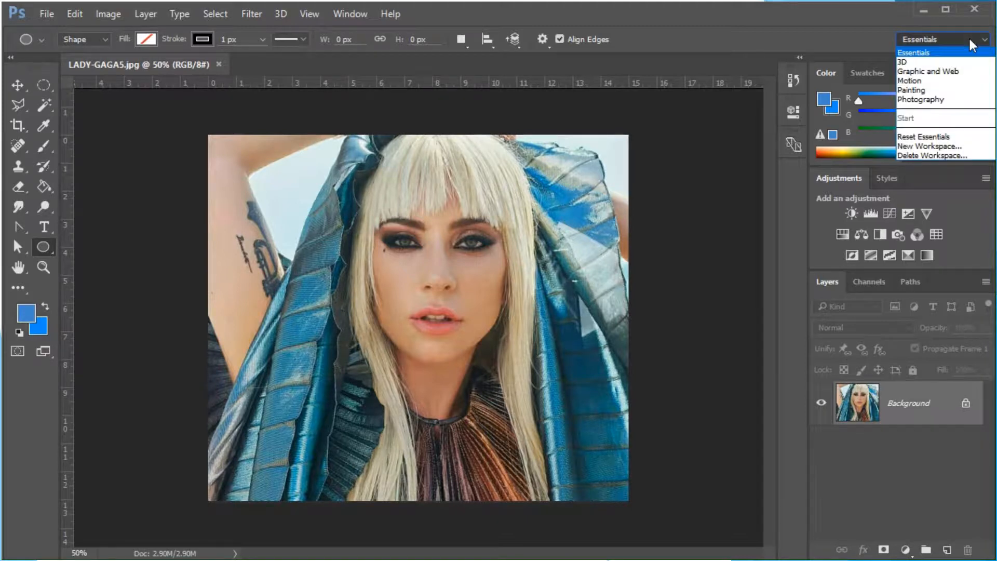
click(929, 54)
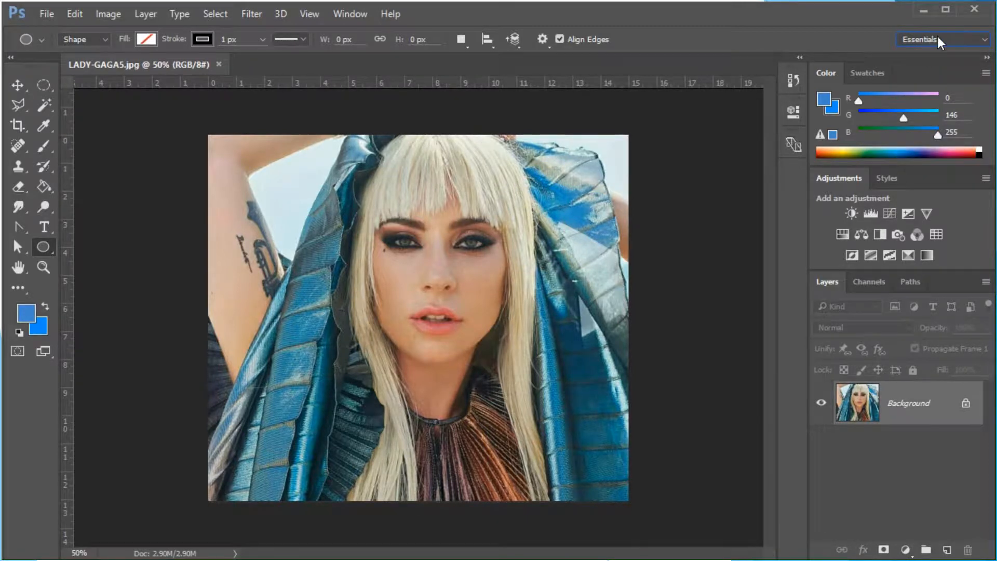
click(937, 40)
click(927, 136)
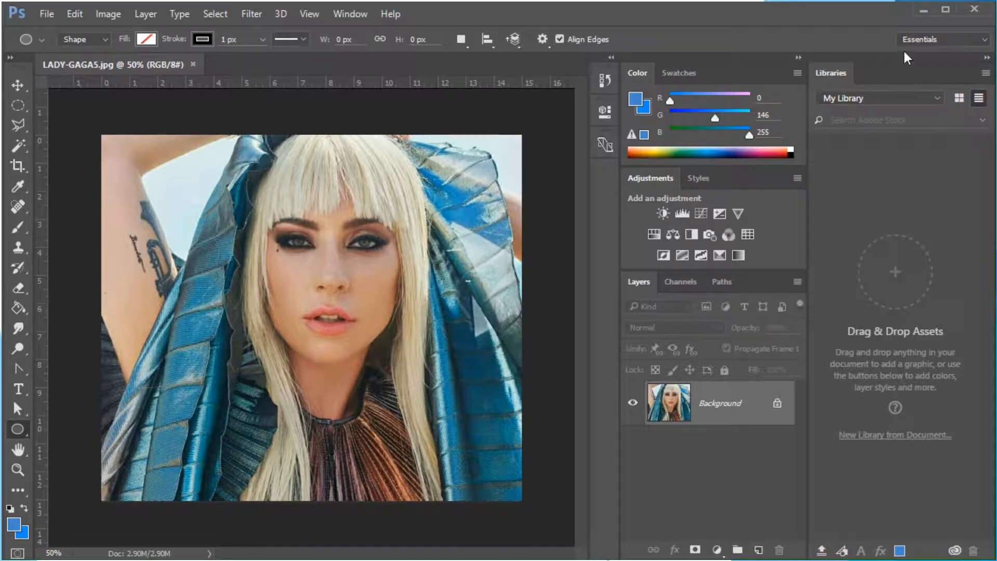
Close the Libraries panel's tab group
drag(829, 77, 443, 52)
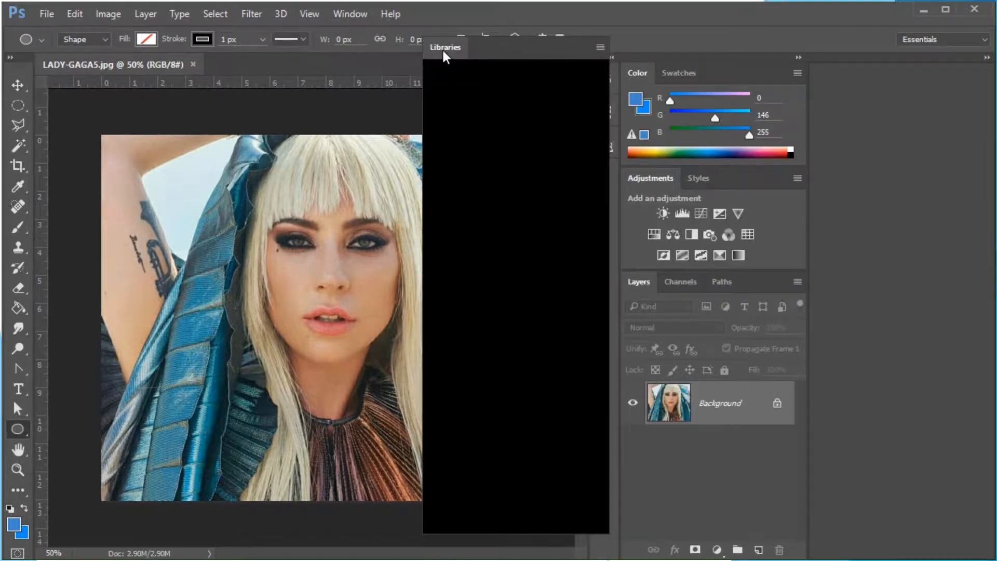
click(602, 47)
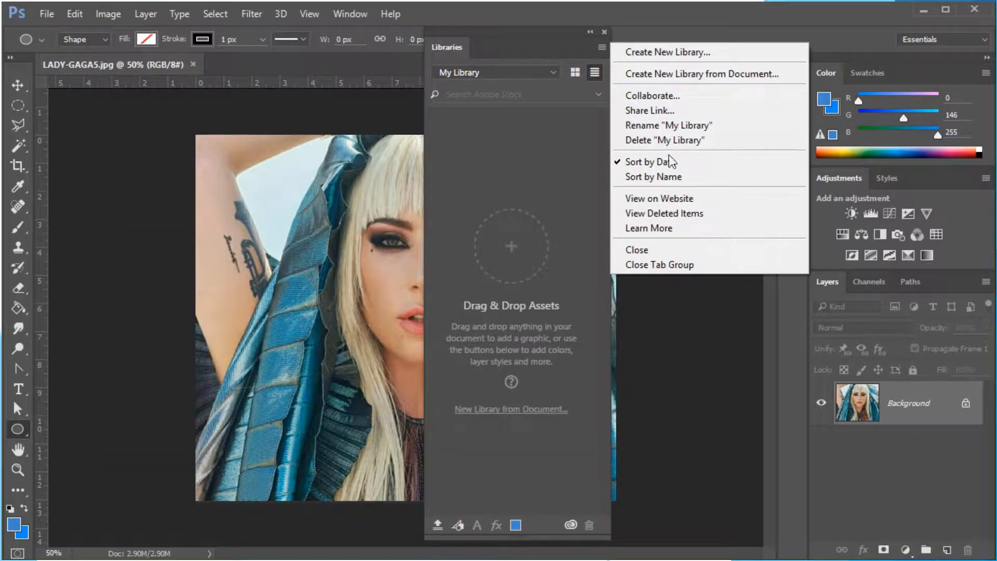
click(670, 265)
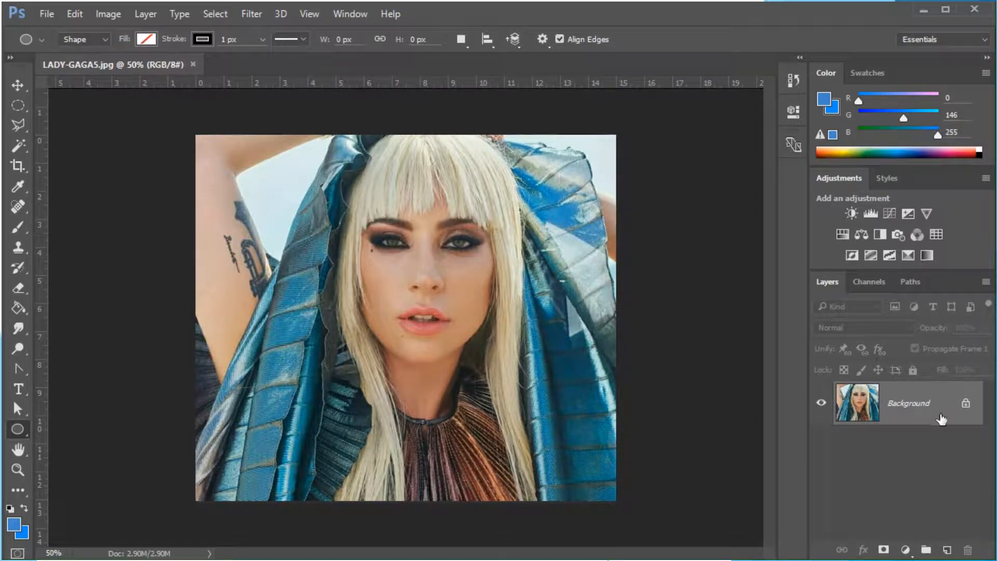
Unlock the Background layer and duplicate it
click(965, 404)
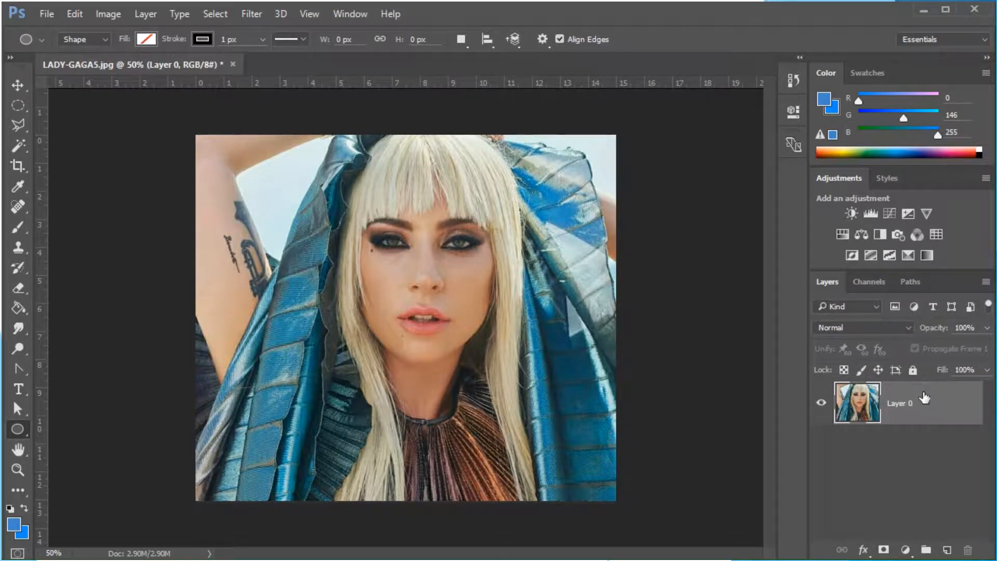
drag(924, 398, 950, 548)
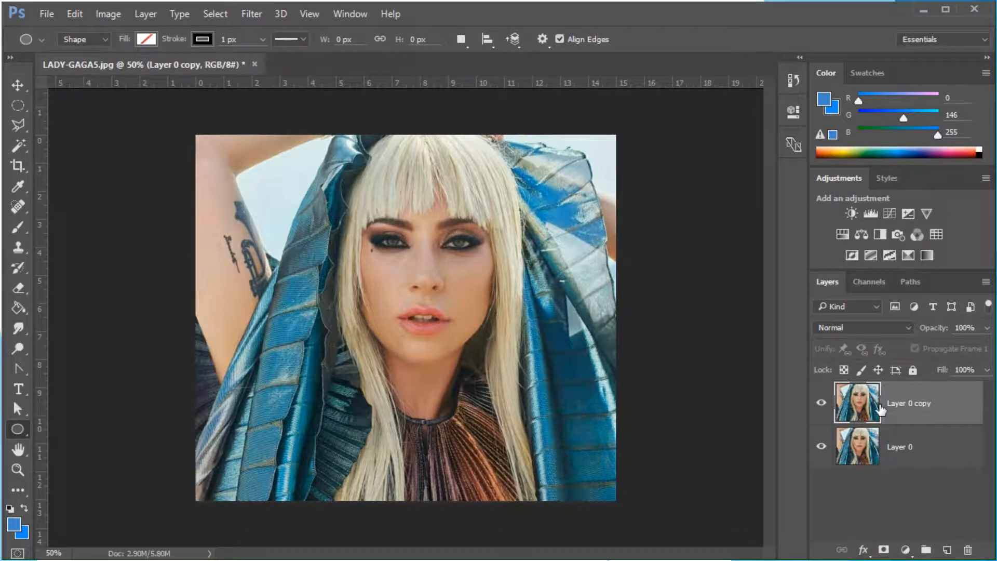
Lock all on the original Layer 0 and reselect the copy
click(956, 451)
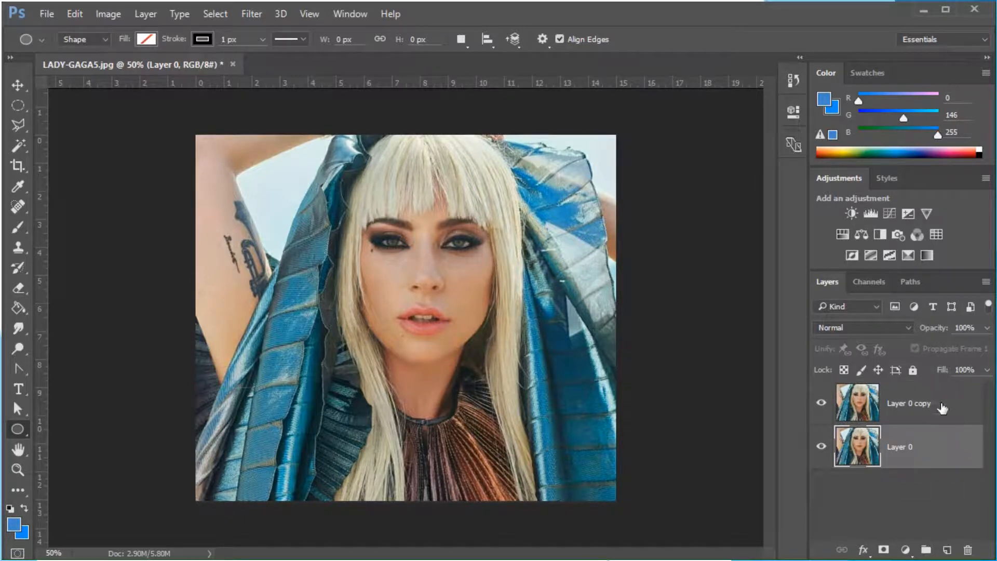
click(913, 370)
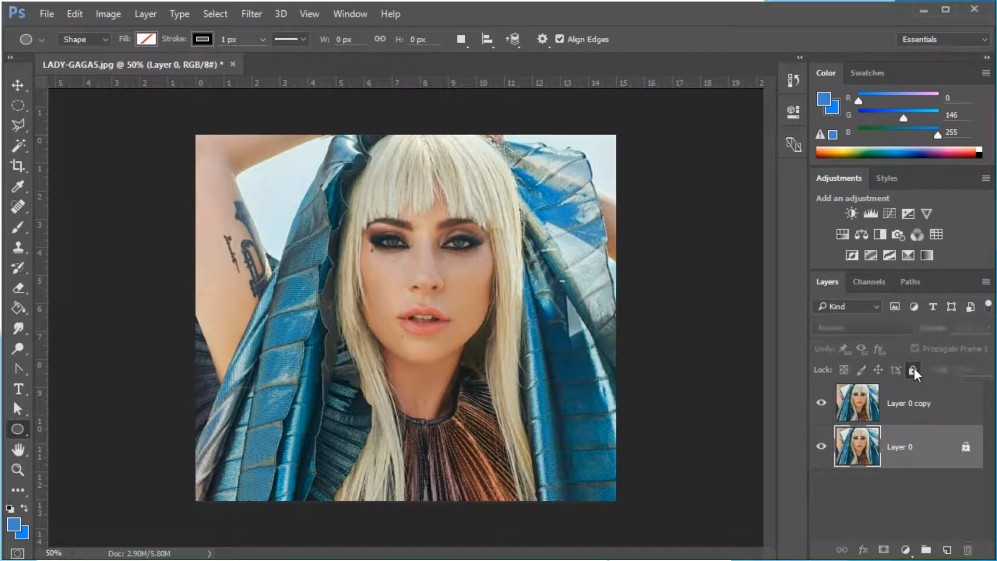
click(917, 410)
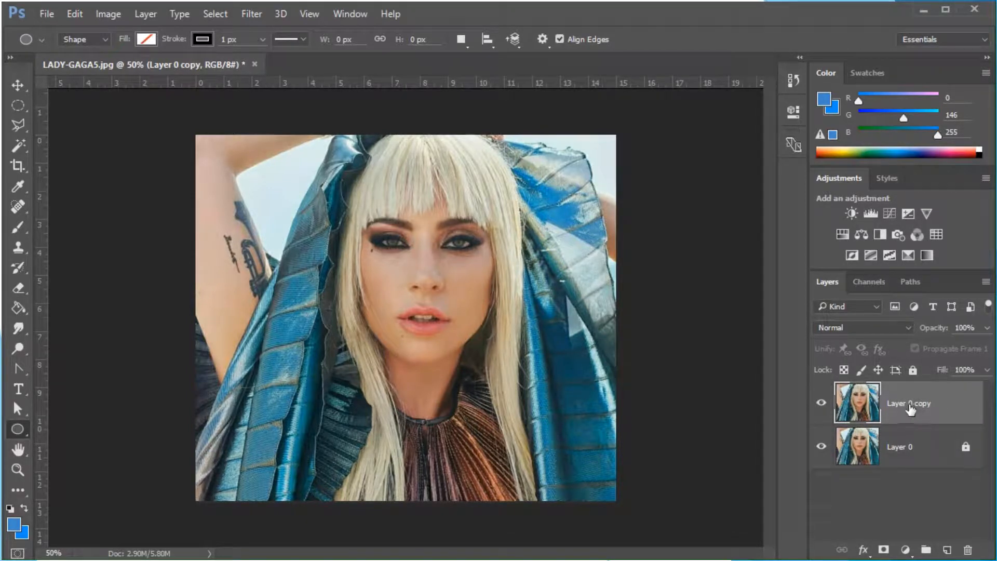
Rename the copied layer to lady gaga
double_click(913, 405)
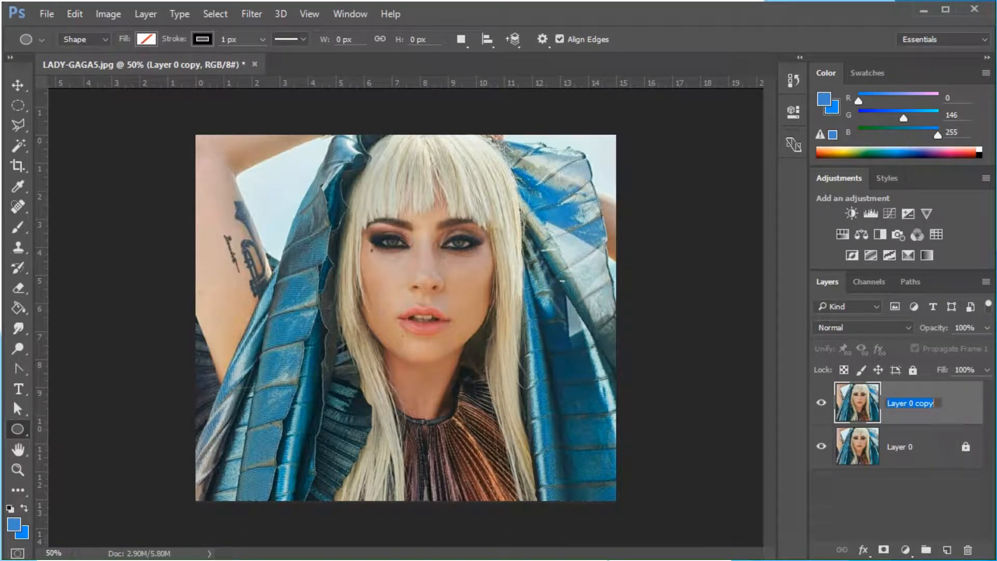
text(lady gaga)
key(Return)
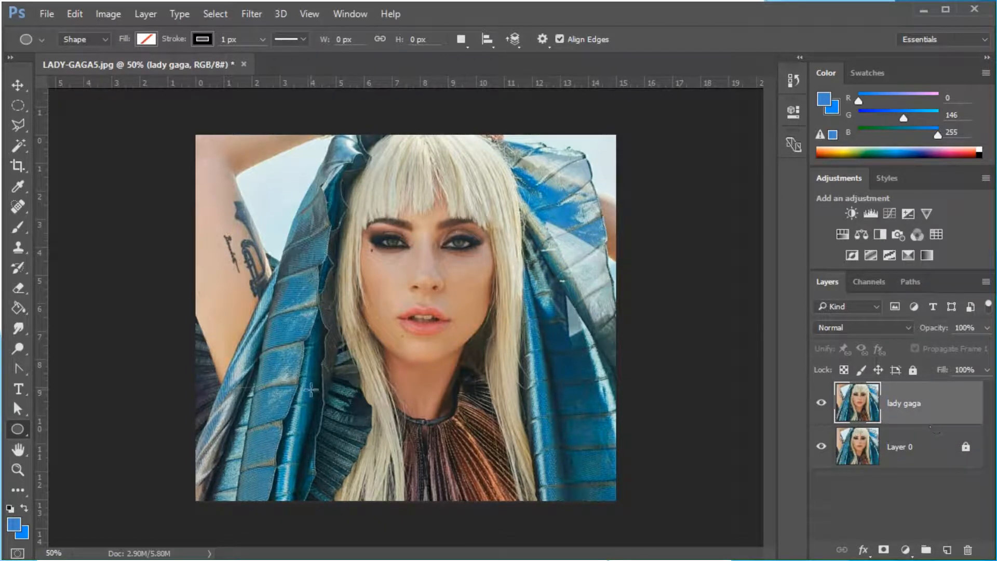
Save the document as a Photoshop PSD named LADY-GAGA5 in the typography-lady gaga folder, keeping Maximize Compatibility
click(47, 15)
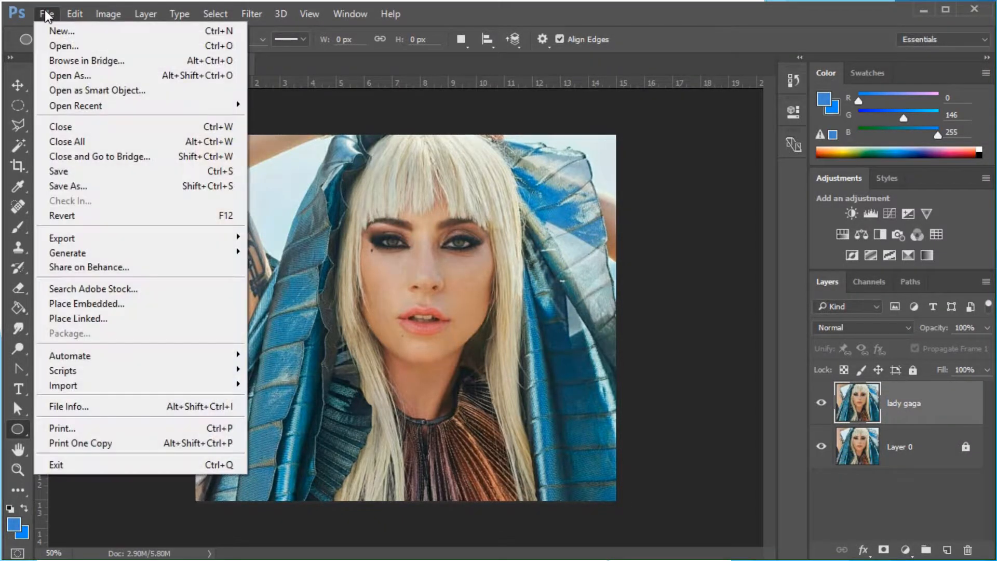
click(54, 187)
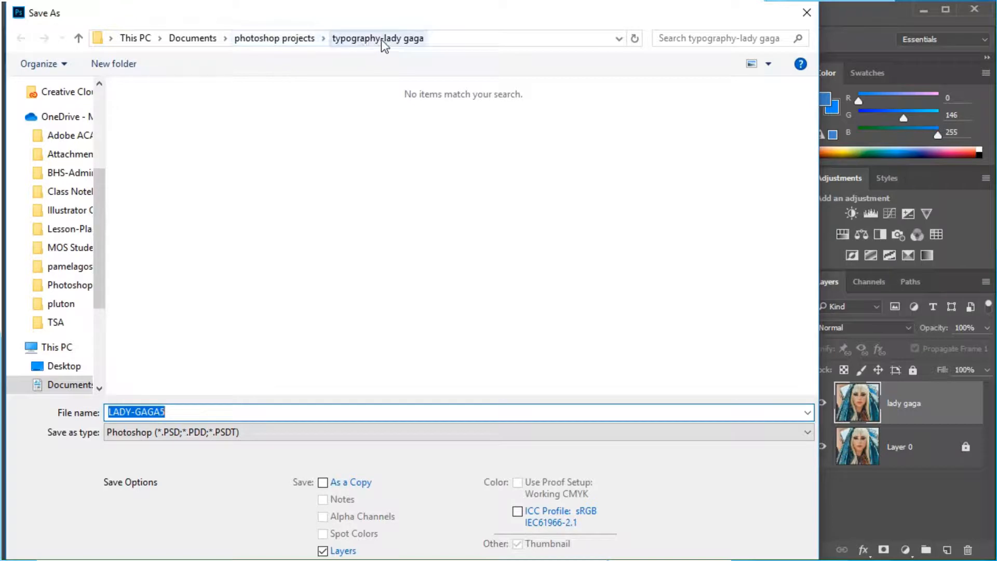
click(381, 39)
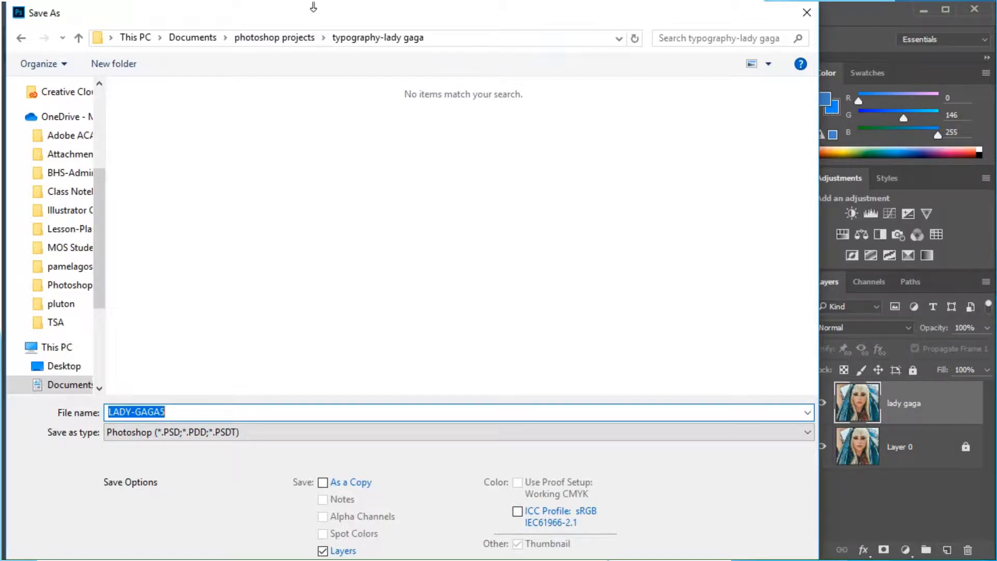
drag(313, 8, 374, 48)
click(150, 351)
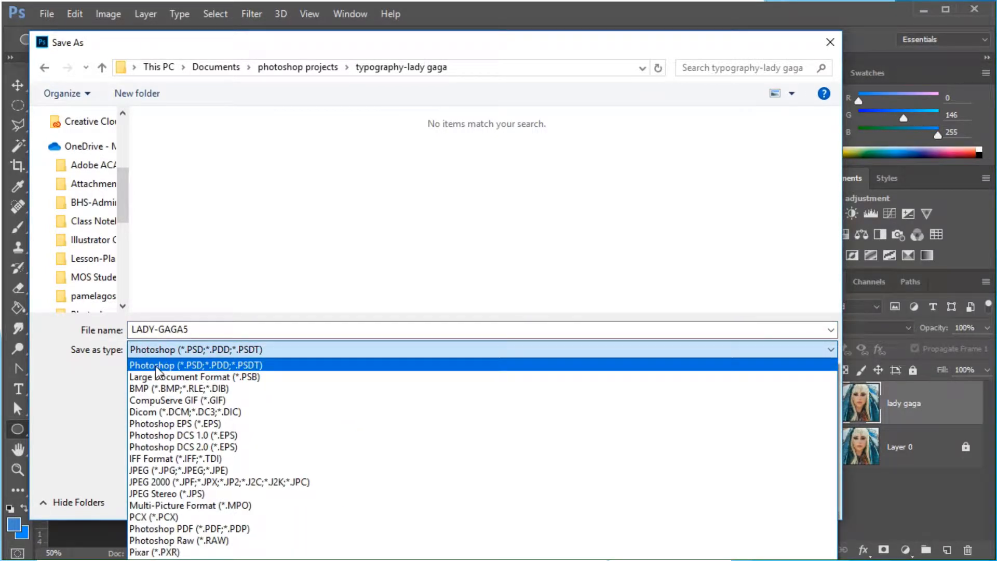
click(157, 368)
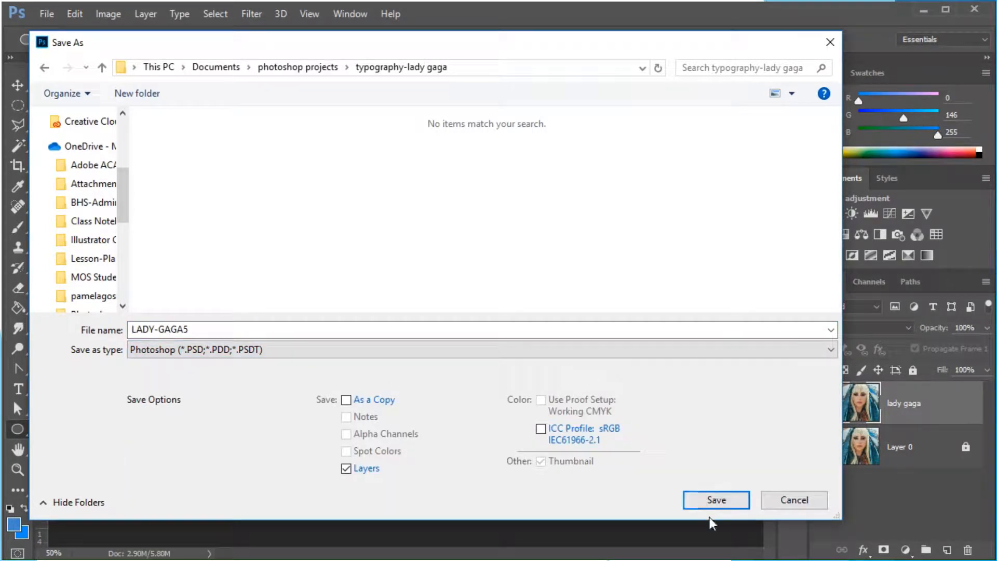
click(717, 500)
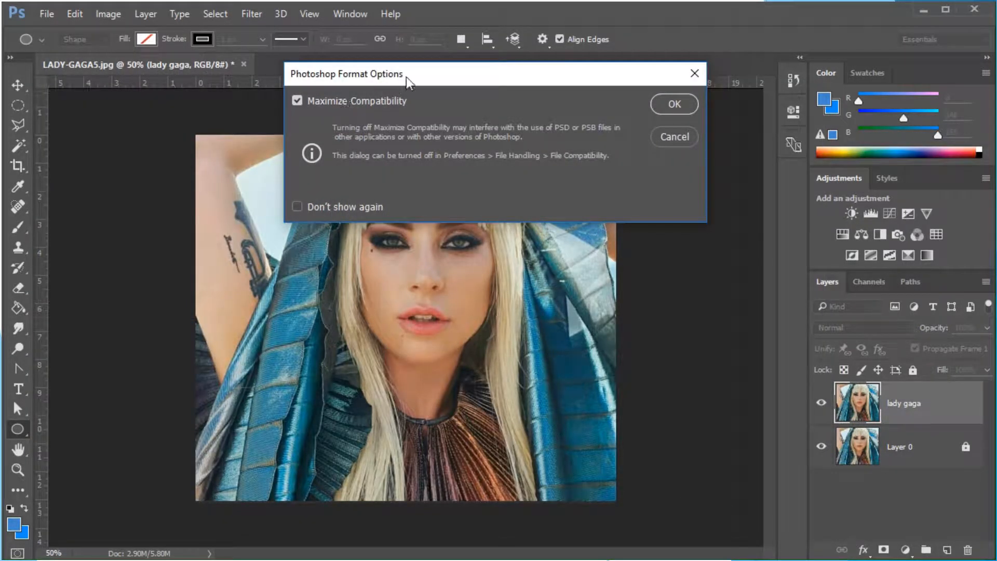
click(674, 105)
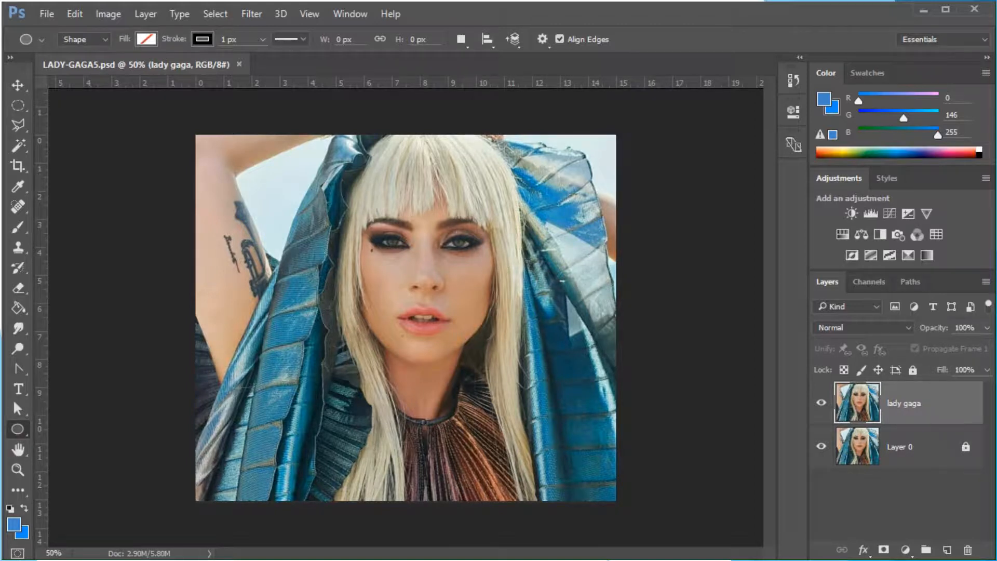
Desaturate the lady gaga layer and save the document
key(v)
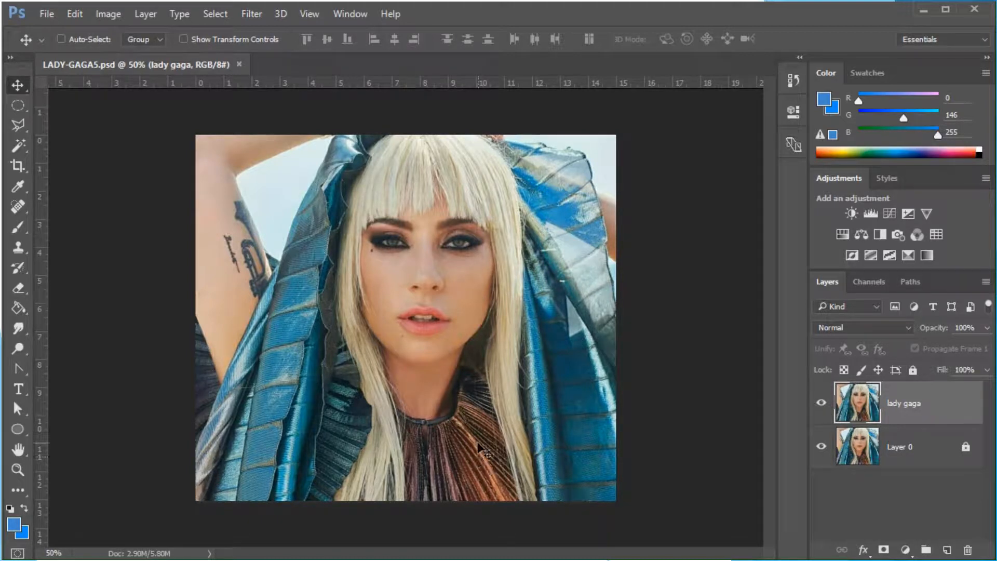
click(101, 14)
mouse_move(110, 54)
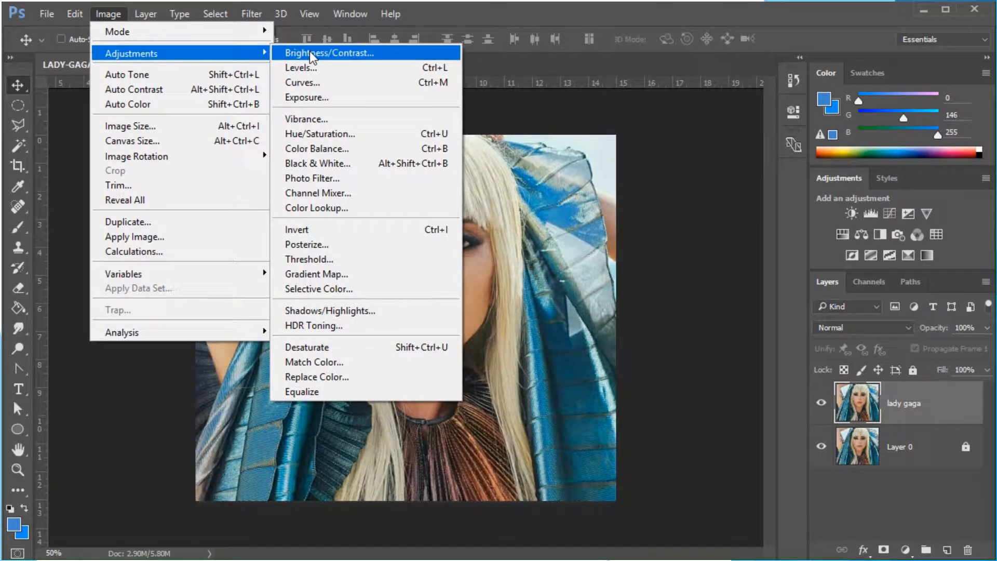
click(316, 347)
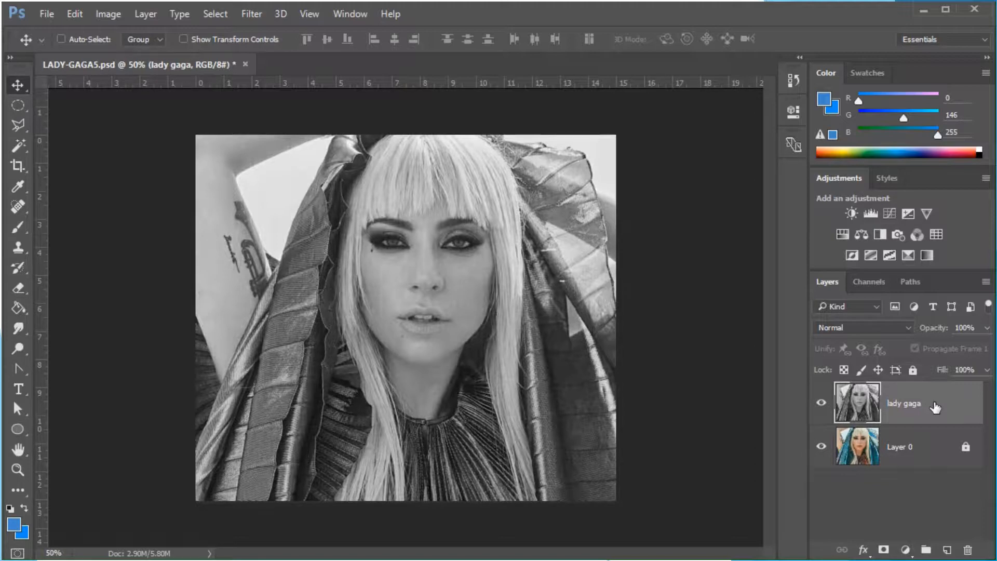
click(45, 13)
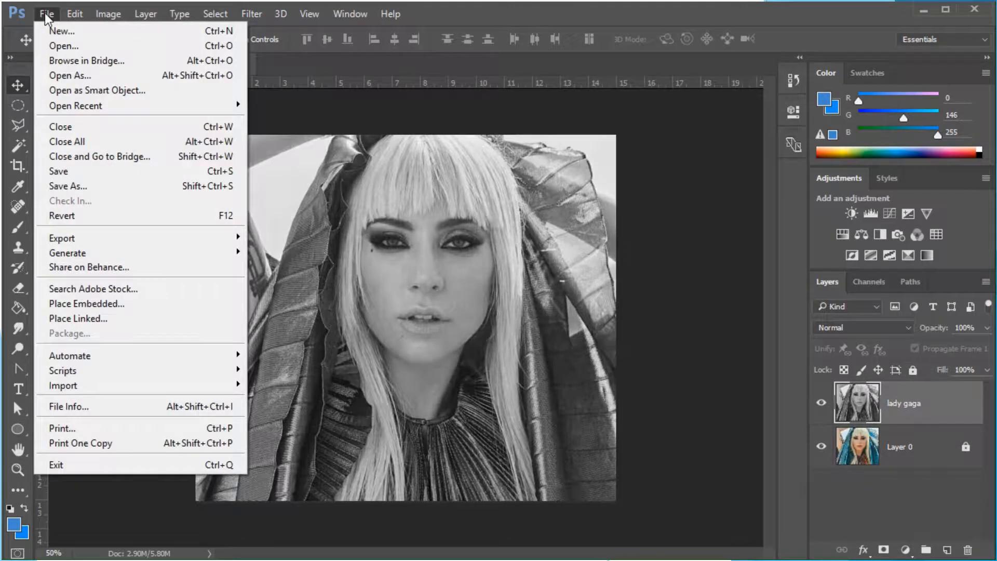
click(66, 171)
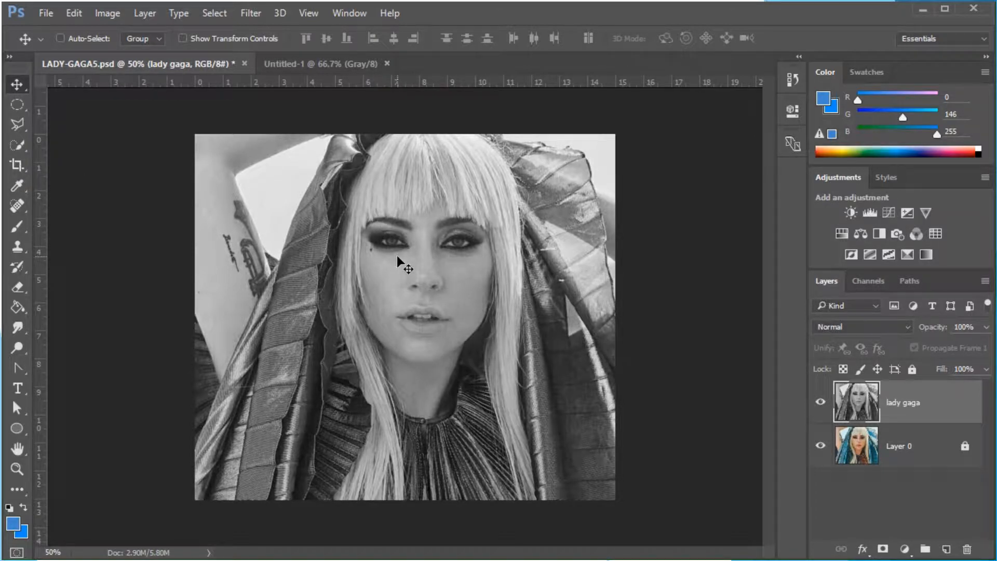
Open the Image Size dialog to check the document's dimensions, then close it with OK
click(119, 14)
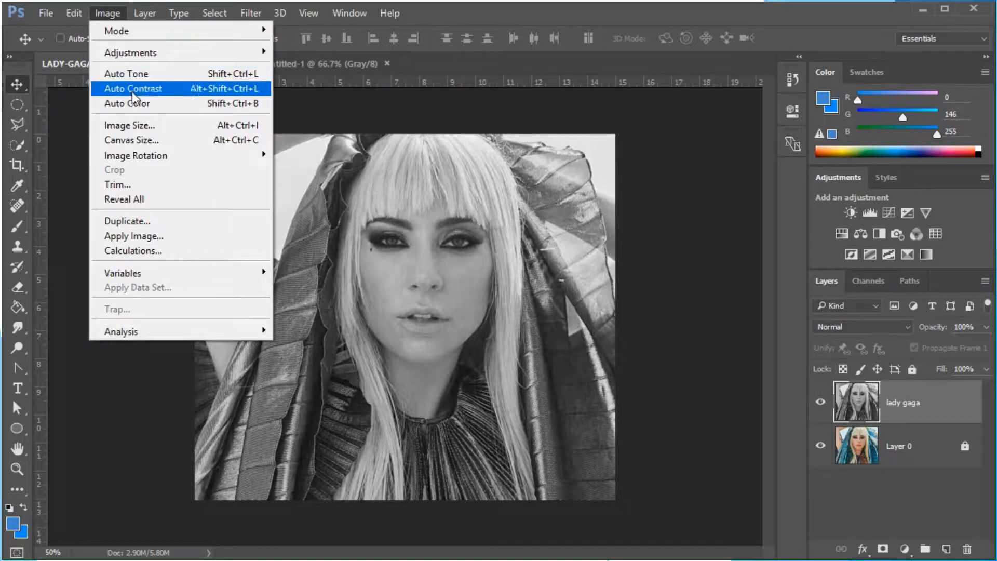
click(130, 126)
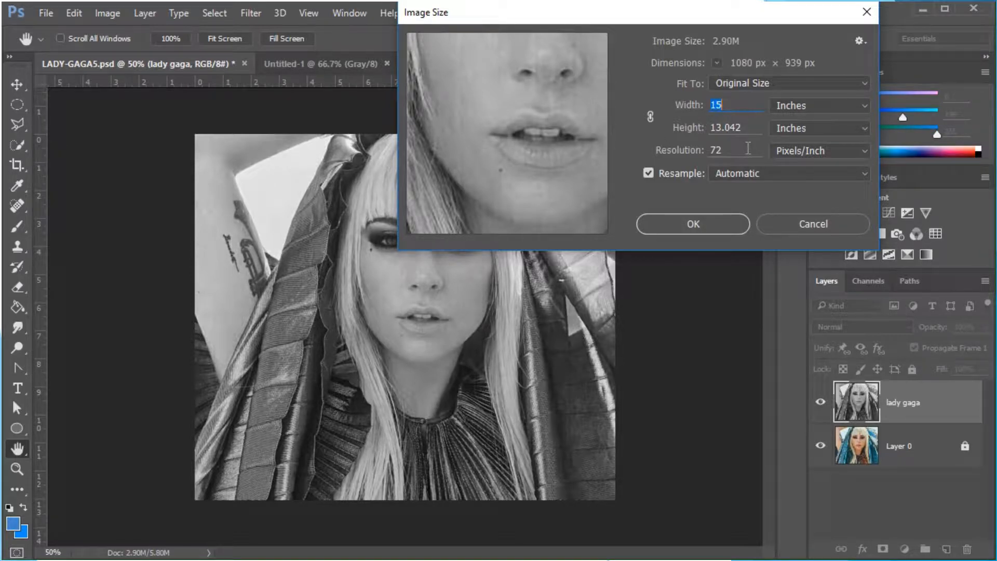
click(692, 225)
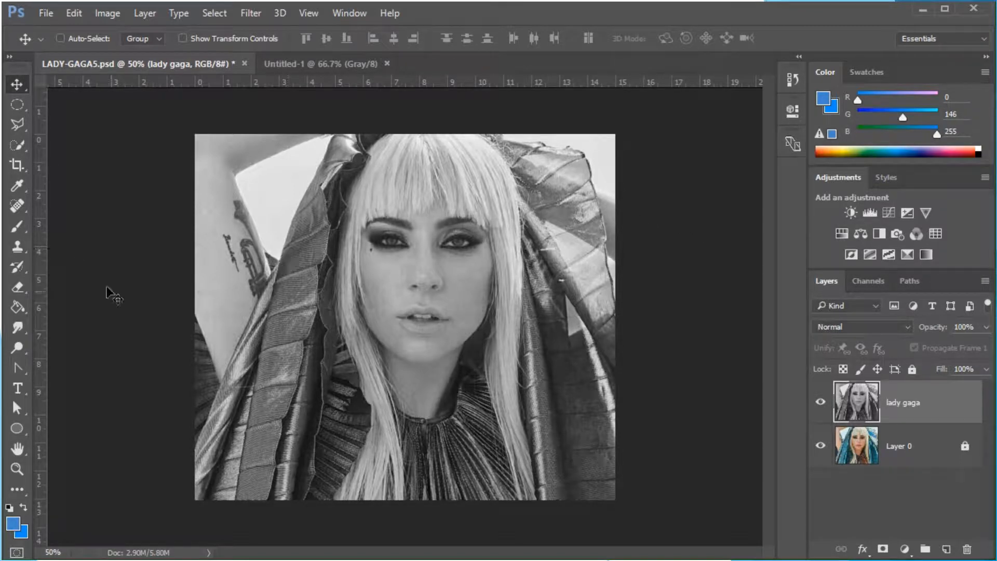
Choose the Crop tool and set it to the W x H x Resolution preset of 8 in by 10 in, px/in
click(18, 164)
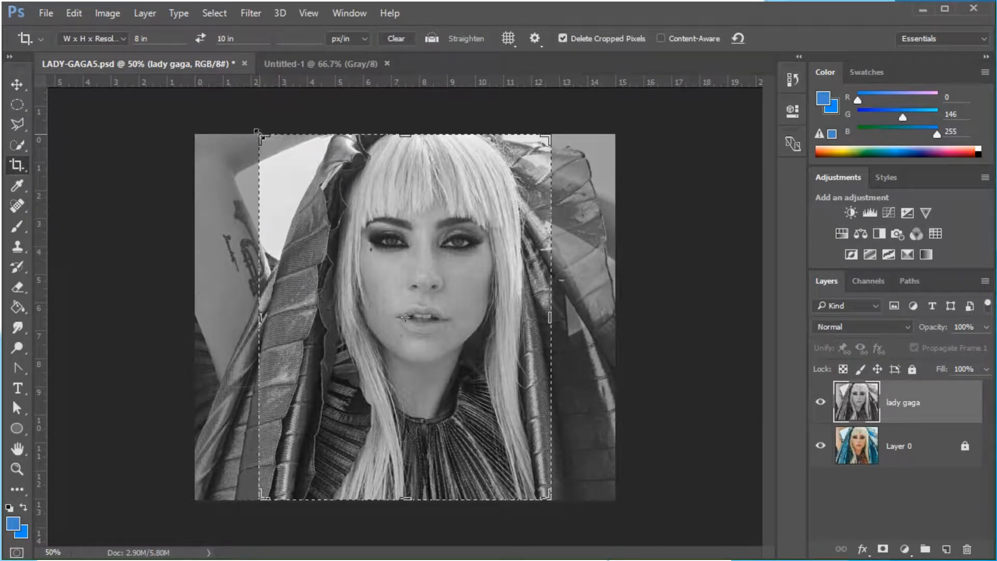
click(126, 37)
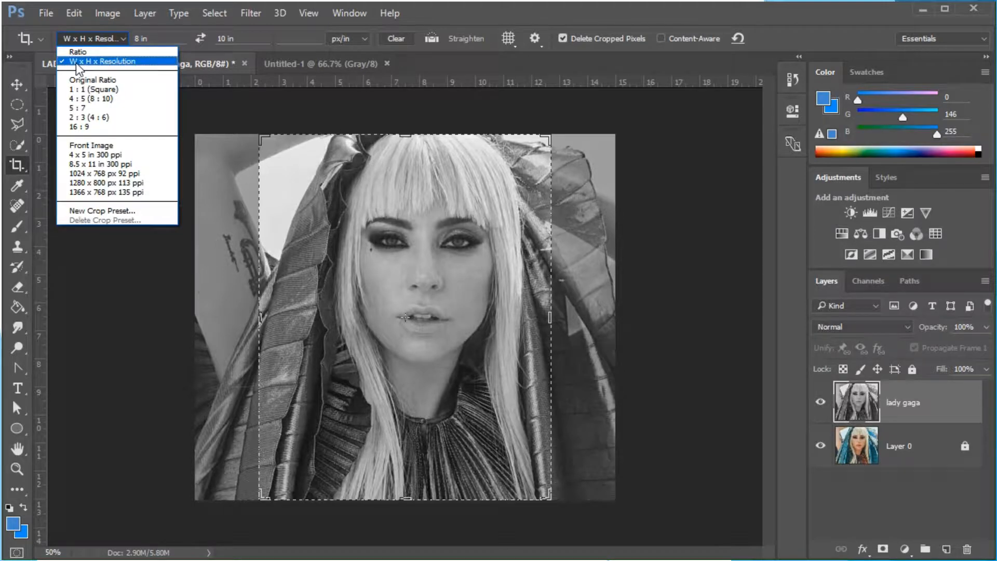
click(103, 65)
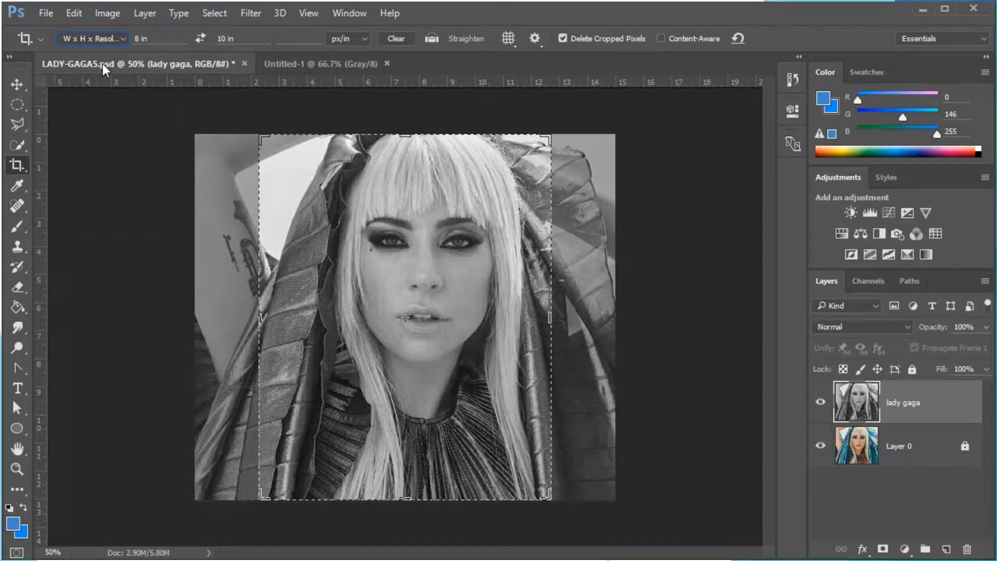
click(162, 39)
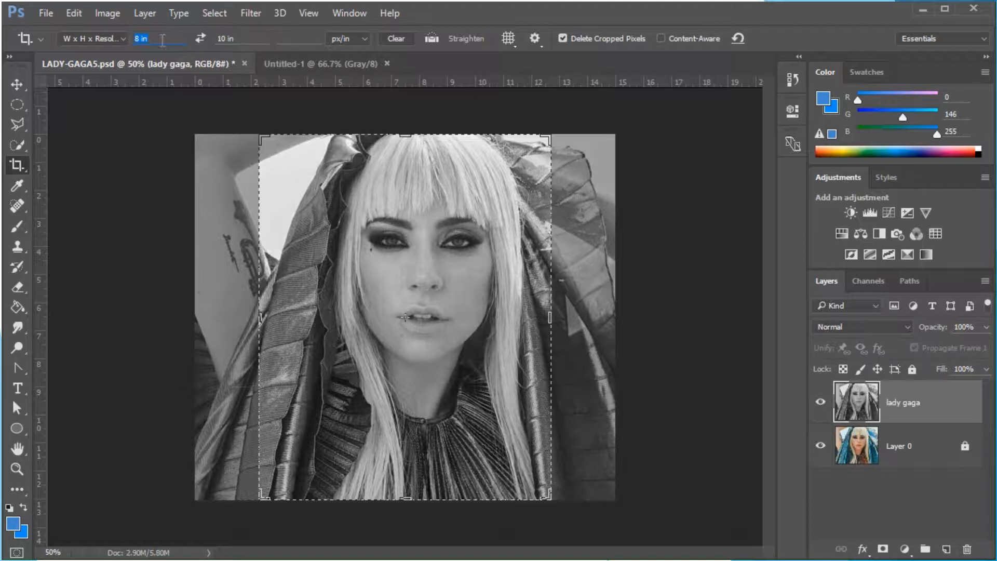
click(249, 37)
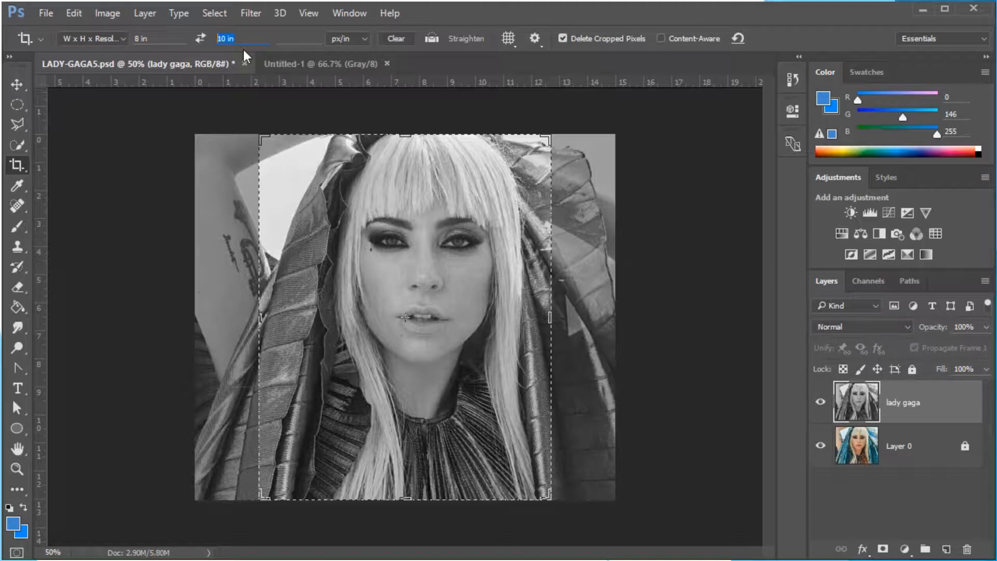
click(357, 39)
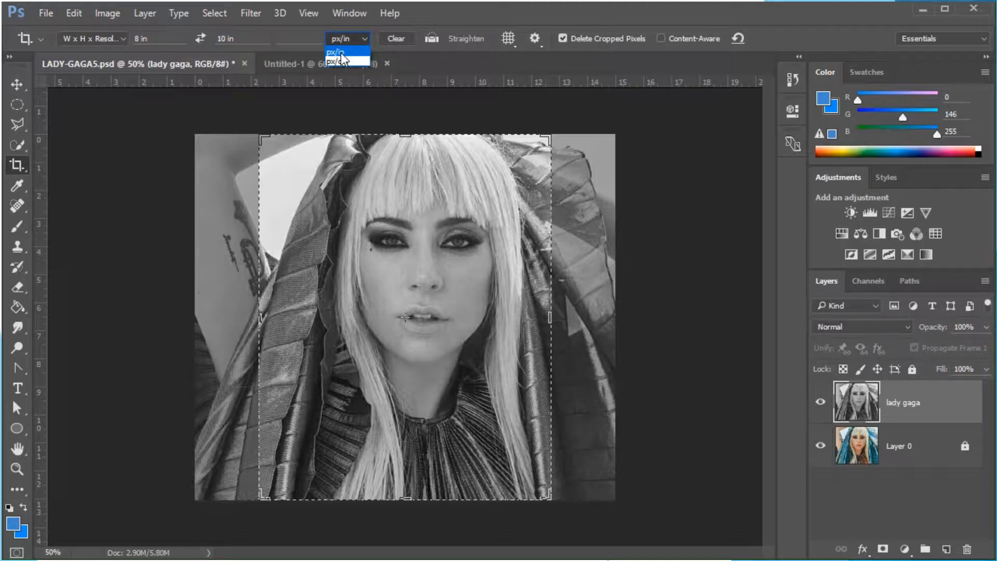
click(341, 52)
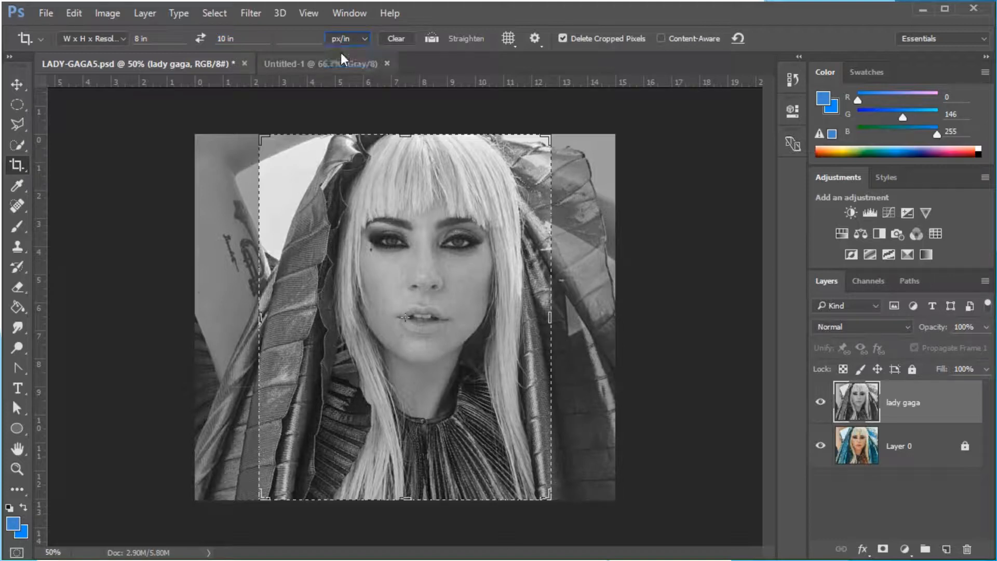
Switch the crop overlay to Rule of Thirds, frame the crop tightly around the face, and commit the crop
click(508, 39)
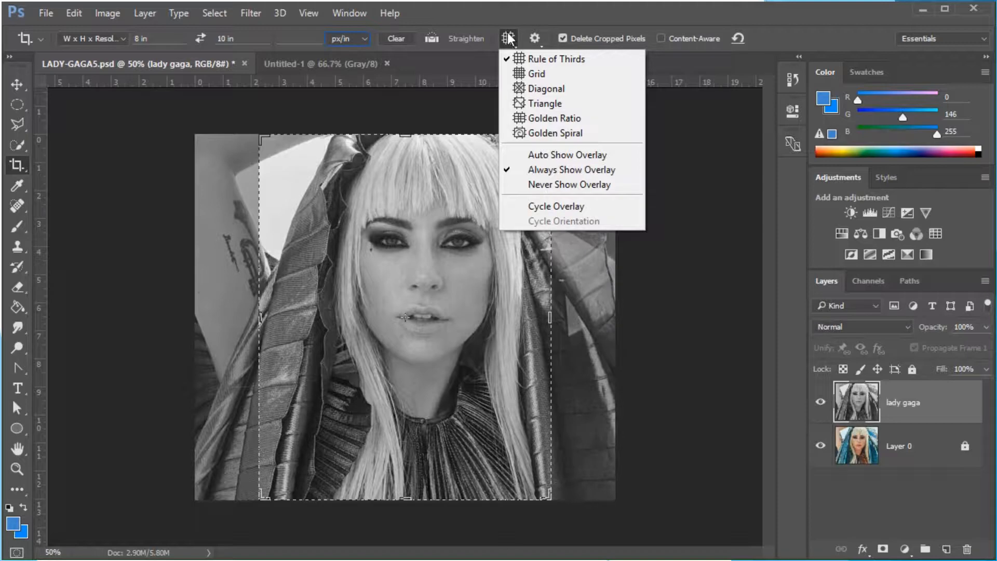
click(571, 58)
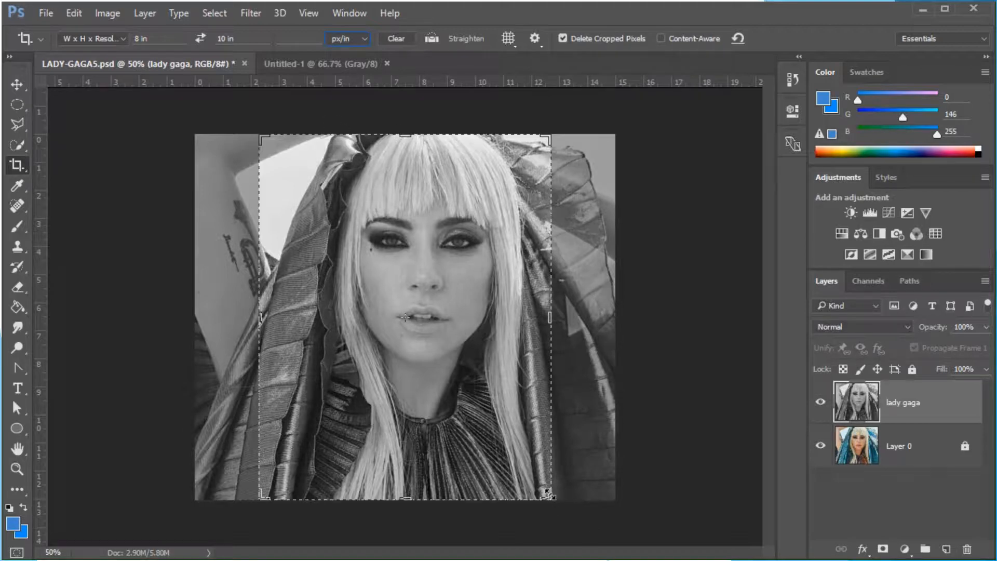
drag(551, 498, 541, 427)
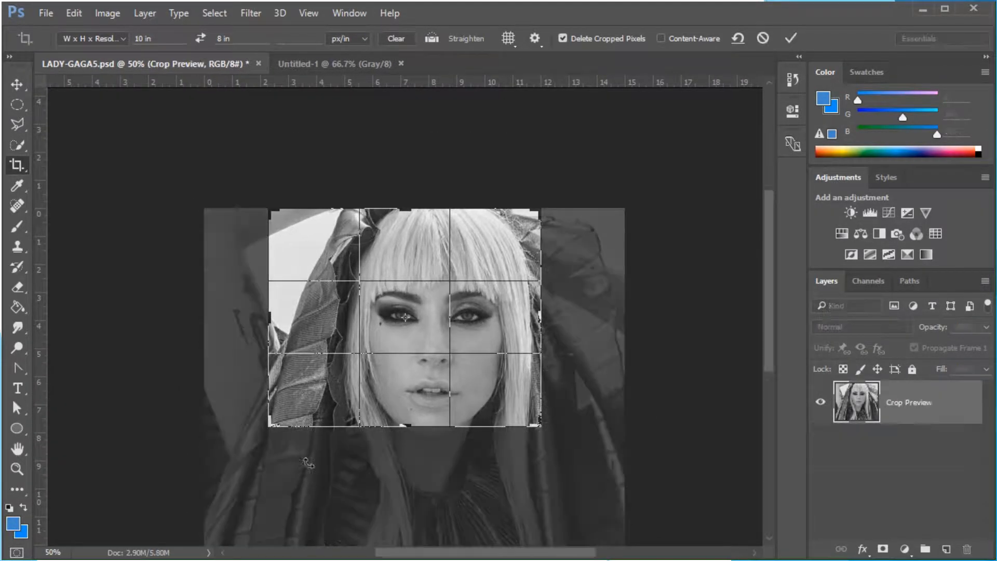
drag(268, 429, 315, 437)
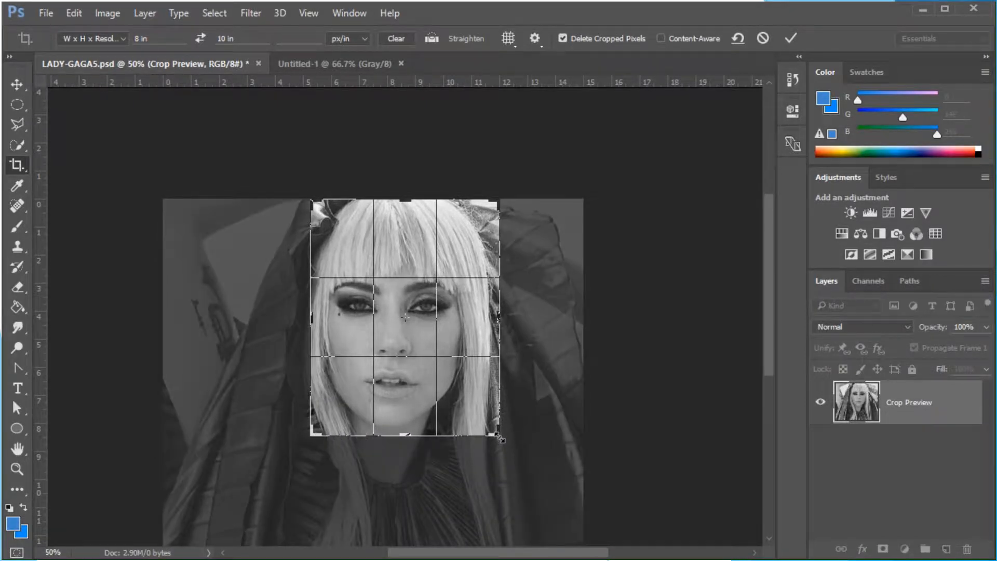
drag(499, 438, 492, 438)
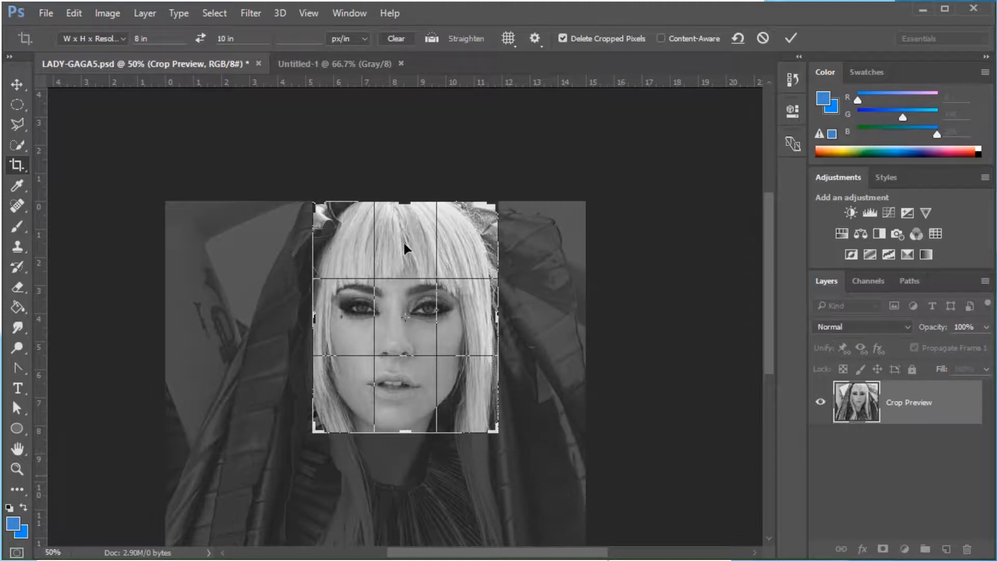
drag(401, 247, 413, 251)
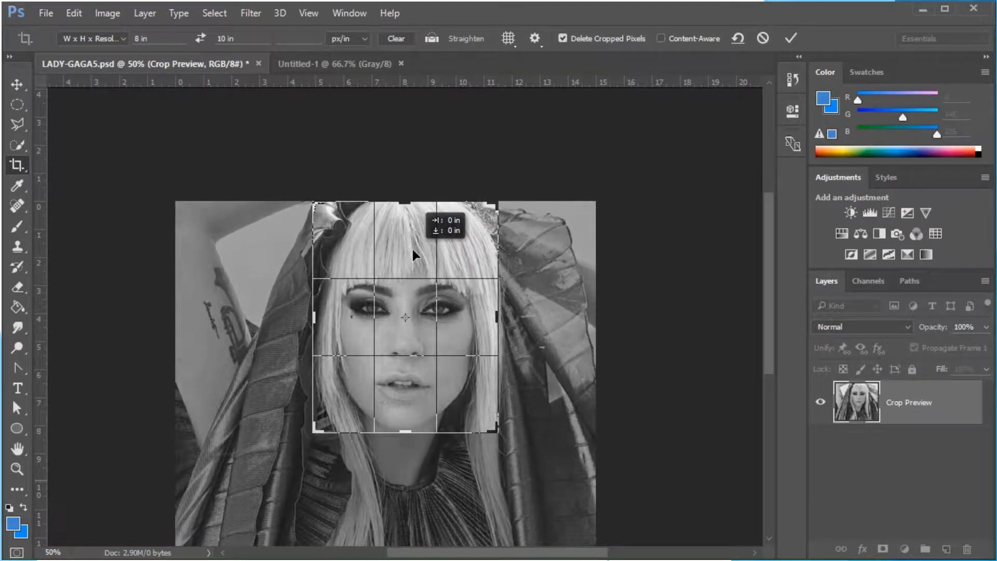
drag(416, 252, 413, 252)
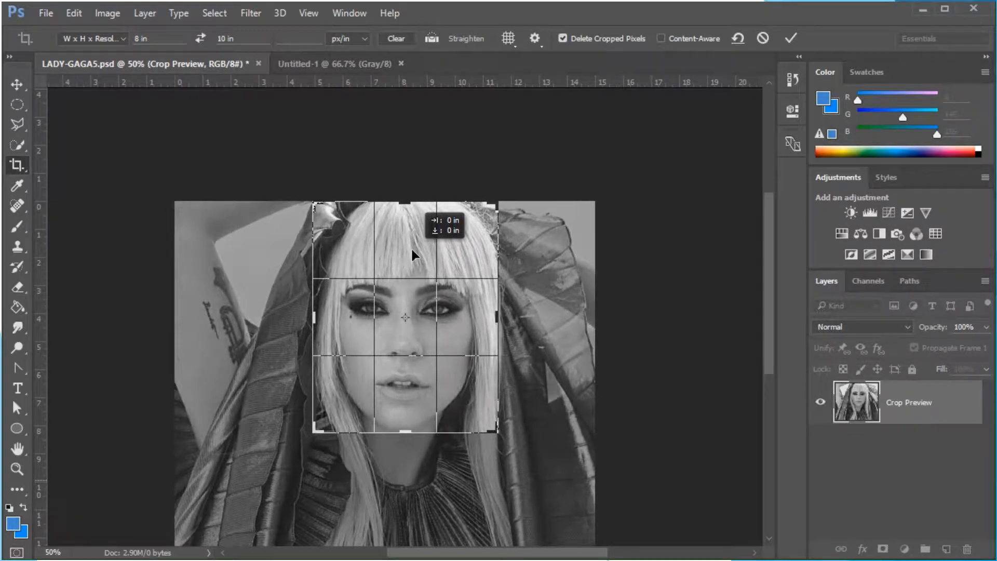
drag(412, 250, 412, 250)
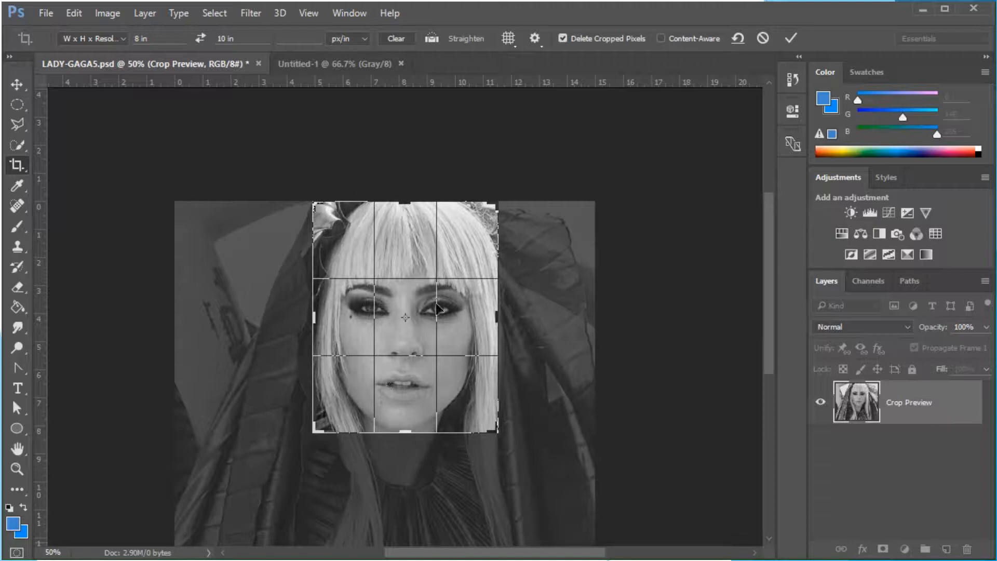
click(791, 39)
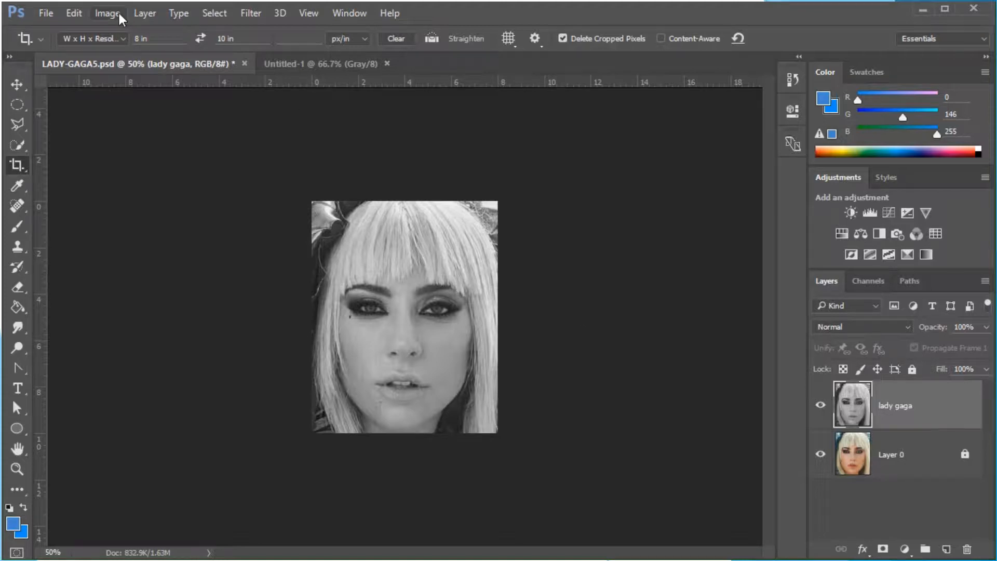
Open the Image Size dialog to check the cropped image's dimensions and close it with OK
click(104, 13)
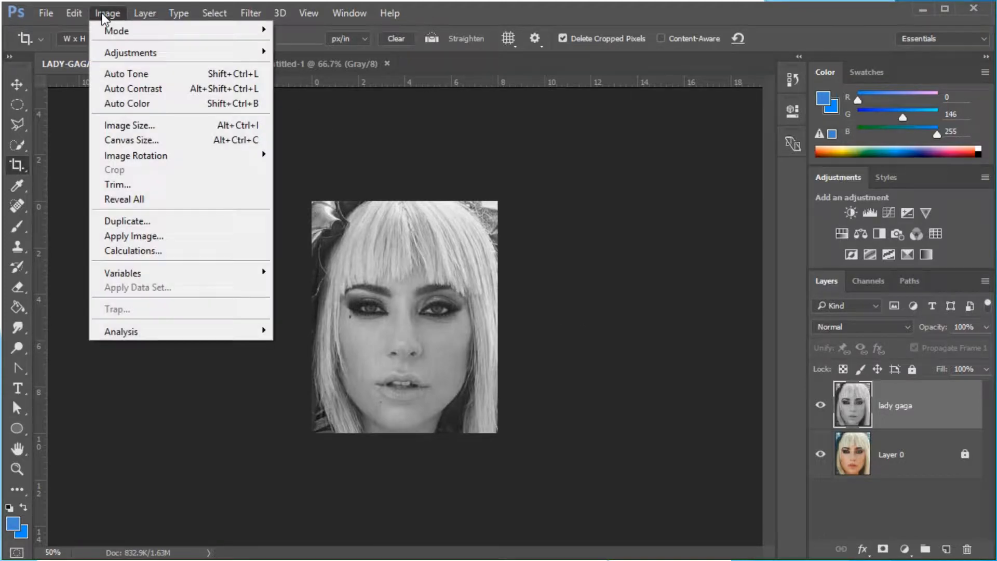
click(130, 125)
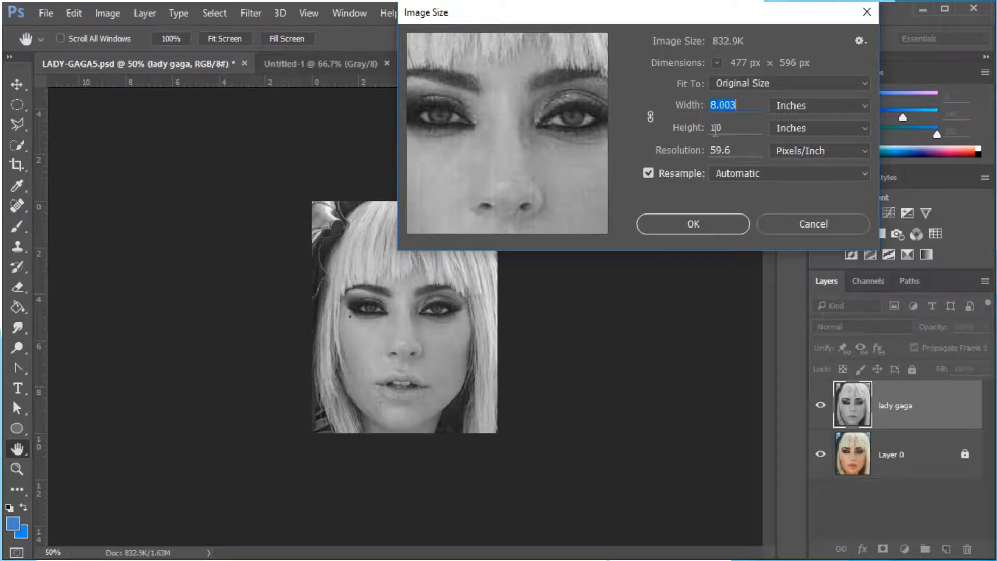
click(697, 223)
key(c)
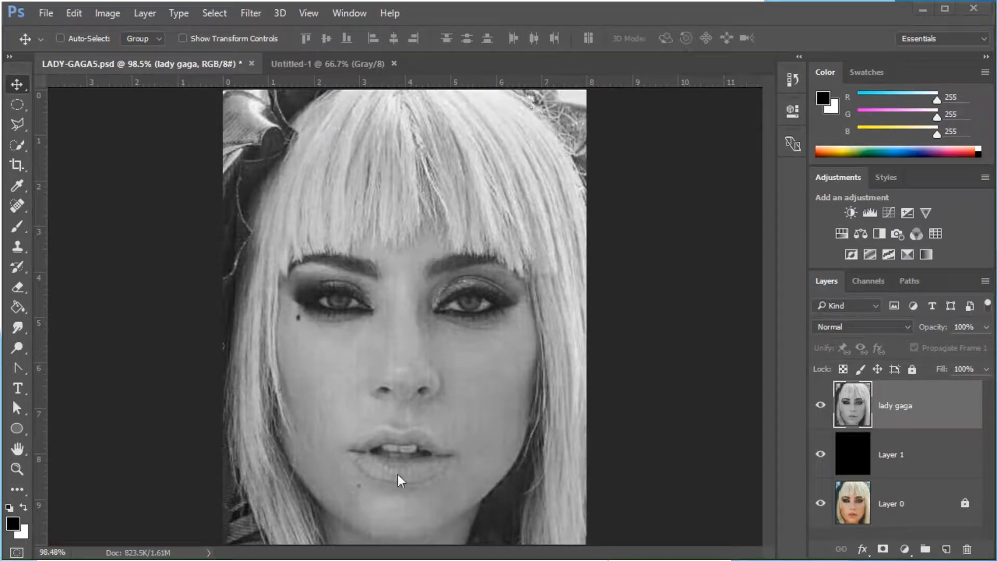
Select the background on both sides of the hair with the Quick Selection Tool
click(20, 145)
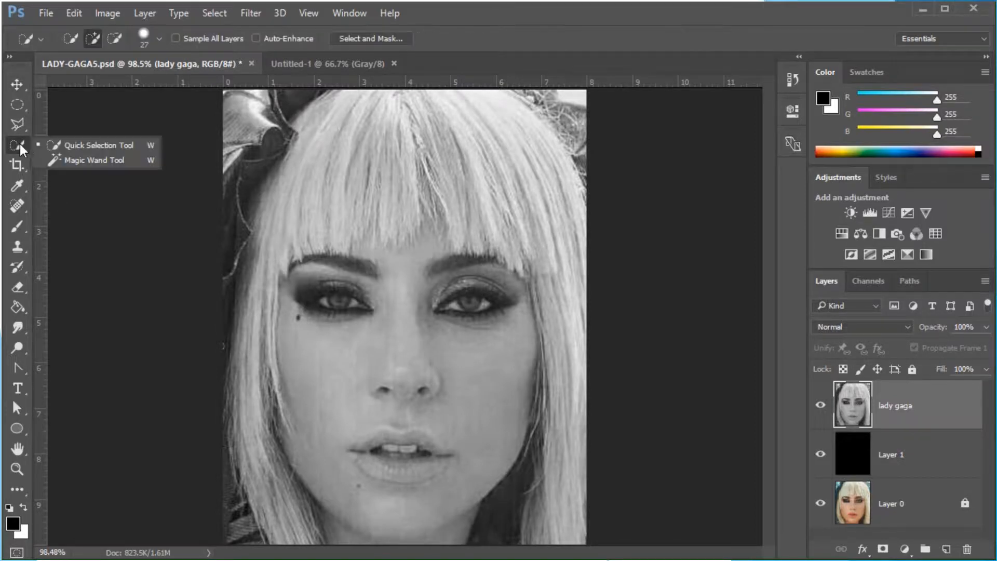
click(79, 146)
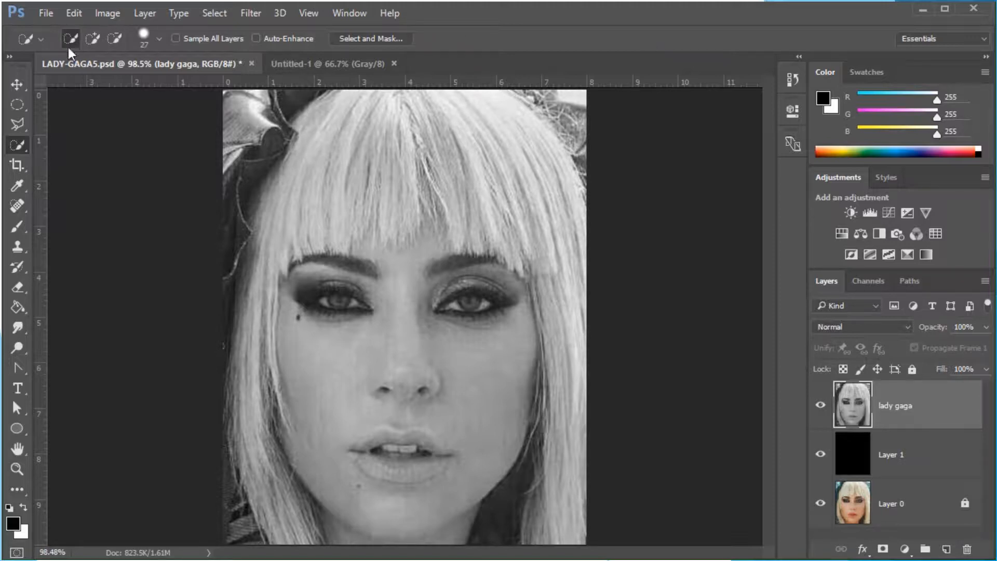
mouse_move(249, 116)
mouse_down()
mouse_move(249, 211)
mouse_move(290, 138)
mouse_move(332, 96)
mouse_up()
mouse_move(223, 457)
mouse_down()
mouse_move(272, 552)
mouse_move(228, 489)
mouse_move(210, 347)
mouse_move(224, 253)
mouse_move(222, 379)
mouse_up()
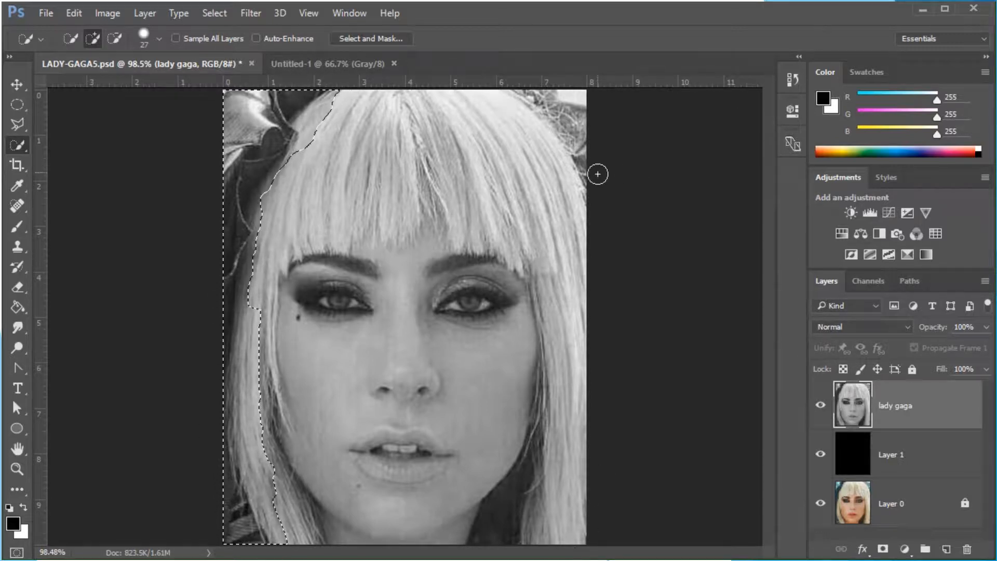
drag(598, 182, 513, 62)
drag(603, 232, 571, 174)
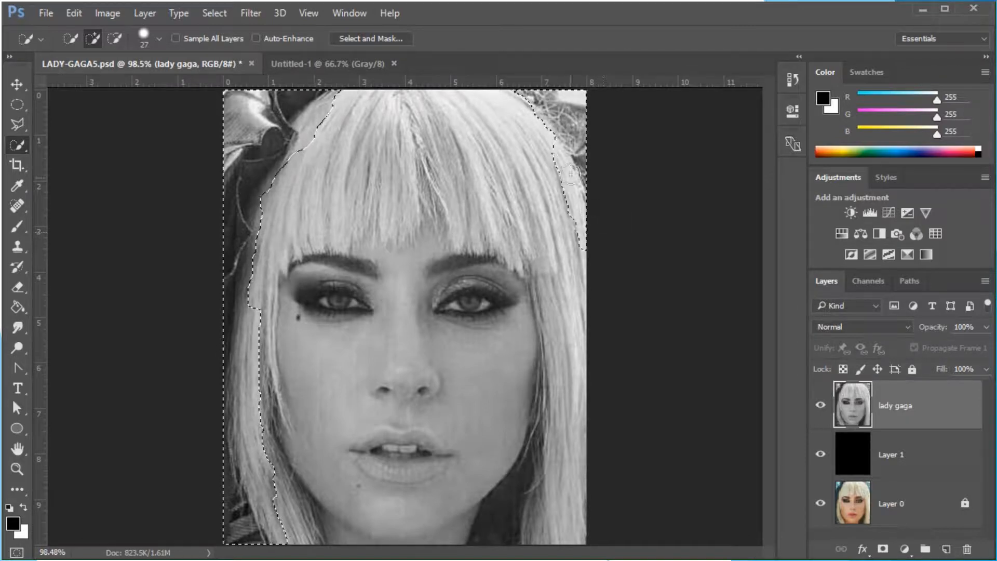
Subtract the hair along the left edge from the background selection
click(115, 37)
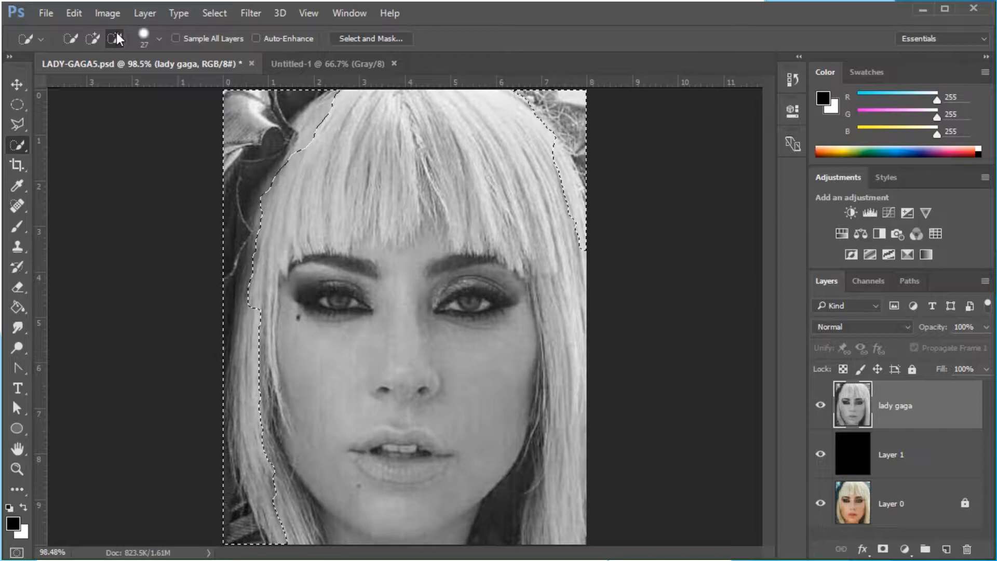
mouse_move(360, 113)
mouse_down()
mouse_move(336, 96)
mouse_move(309, 125)
mouse_move(269, 248)
mouse_up()
mouse_move(261, 342)
mouse_down()
mouse_move(257, 433)
mouse_move(281, 531)
mouse_up()
drag(241, 418, 248, 345)
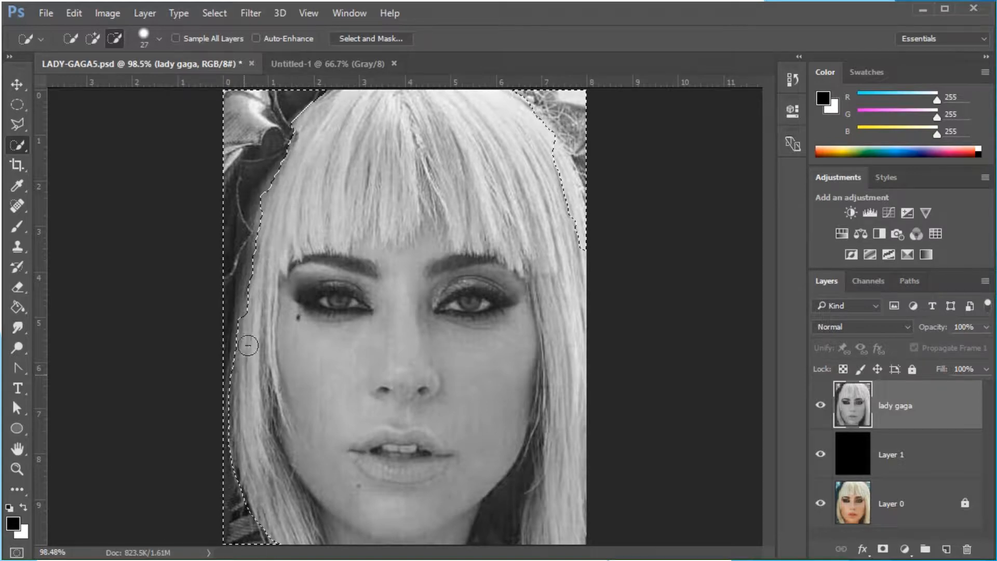
drag(255, 311, 263, 250)
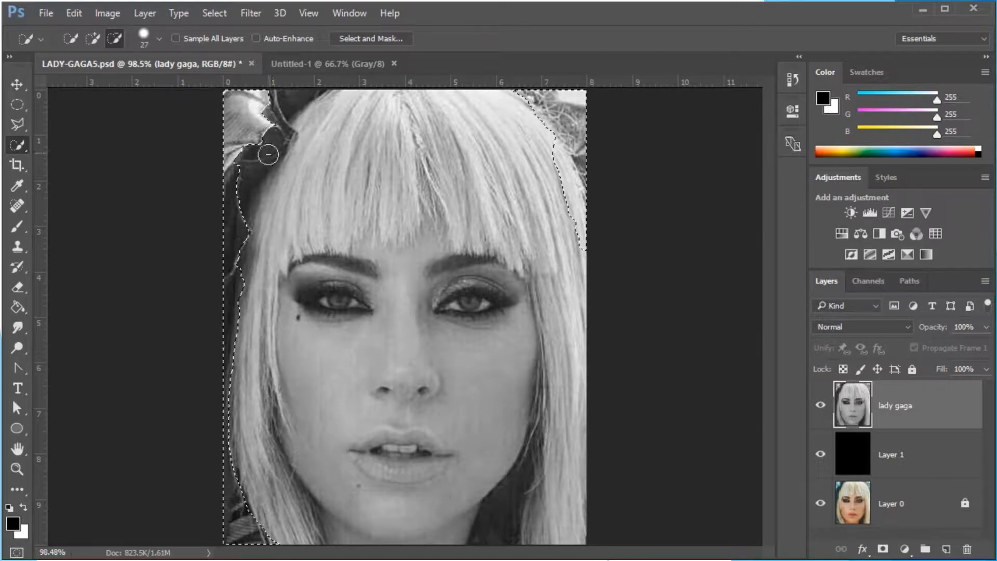
Add the dark area near the top-left to the selection and subtract stray hair on the right edge
click(94, 39)
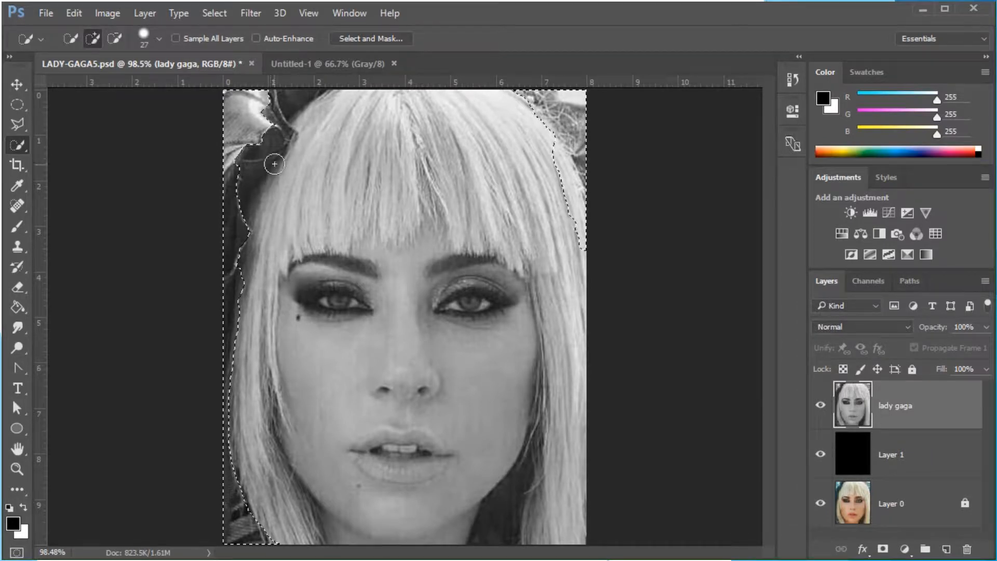
drag(275, 122, 294, 94)
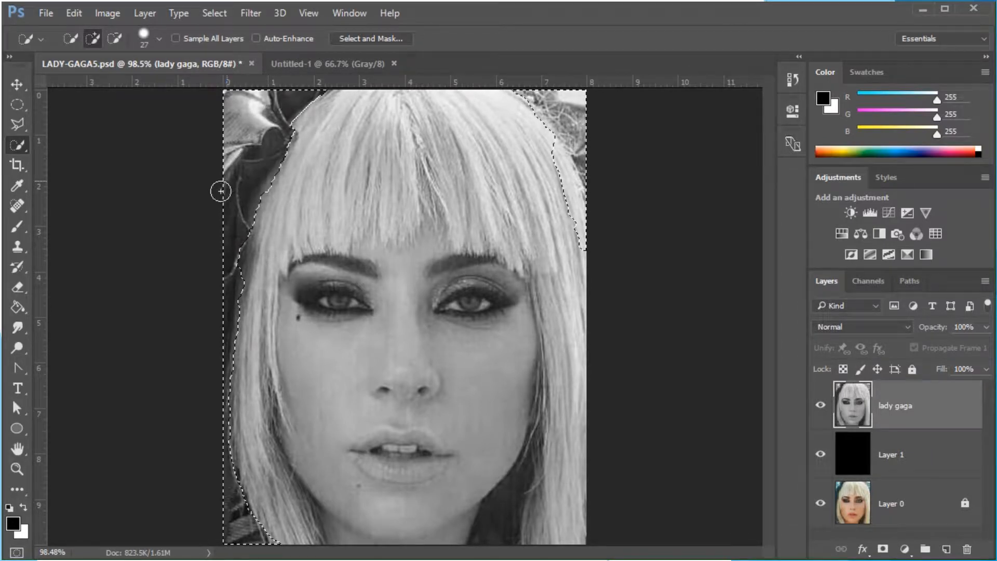
click(119, 39)
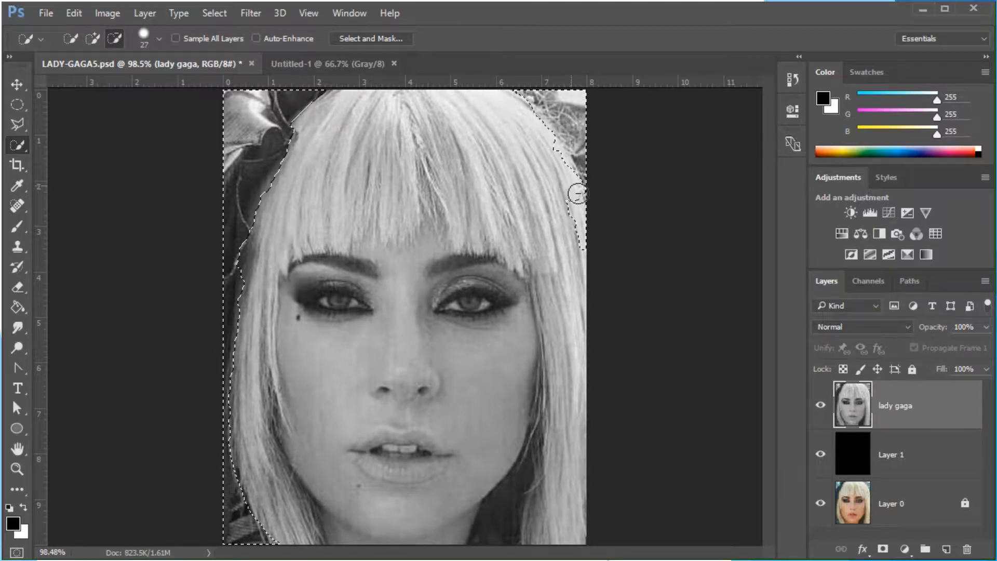
mouse_move(578, 194)
mouse_down()
mouse_move(583, 238)
mouse_move(572, 212)
mouse_up()
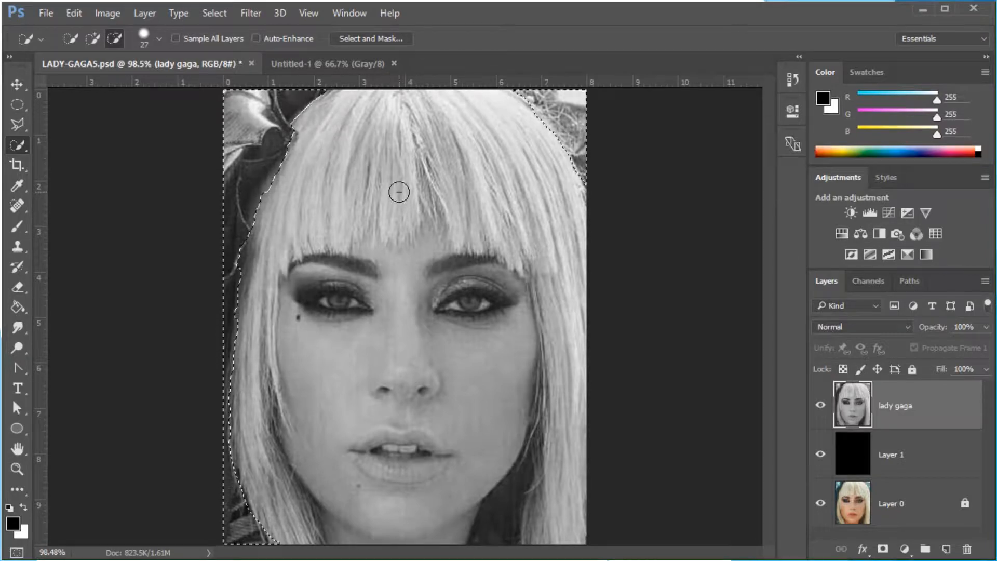
Open Select and Mask, invert the selection to the subject, and enable Smart Radius
click(366, 39)
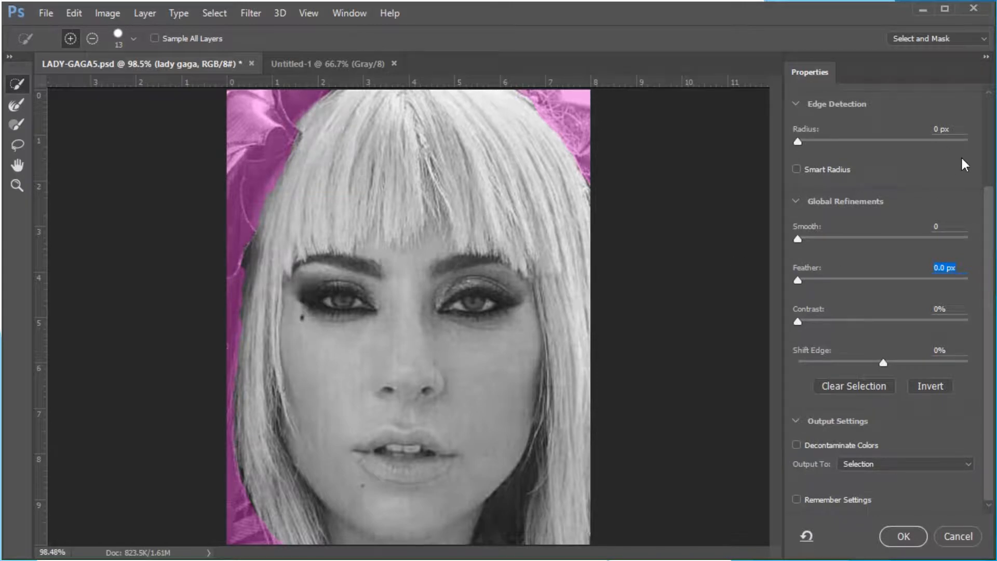
click(930, 386)
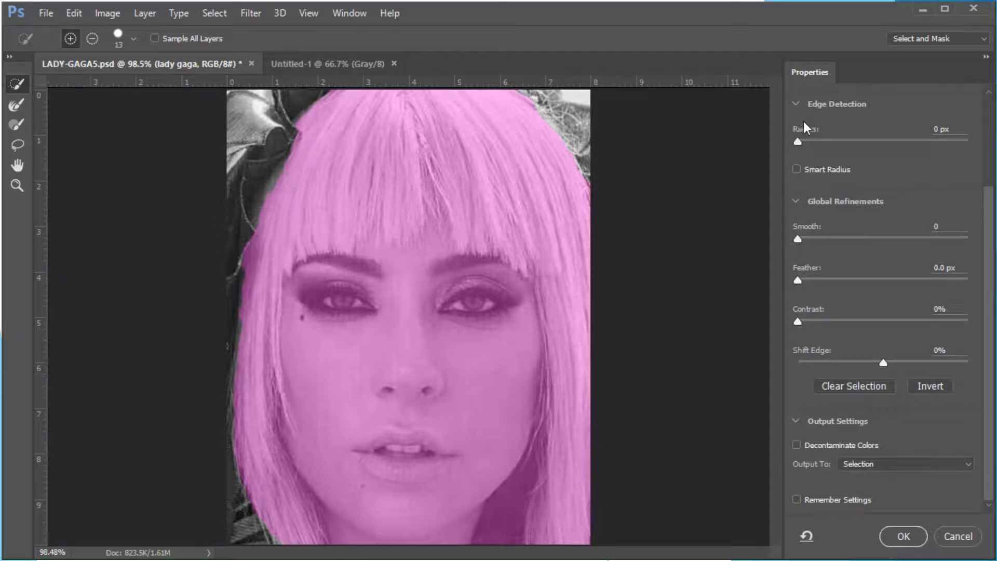
click(796, 169)
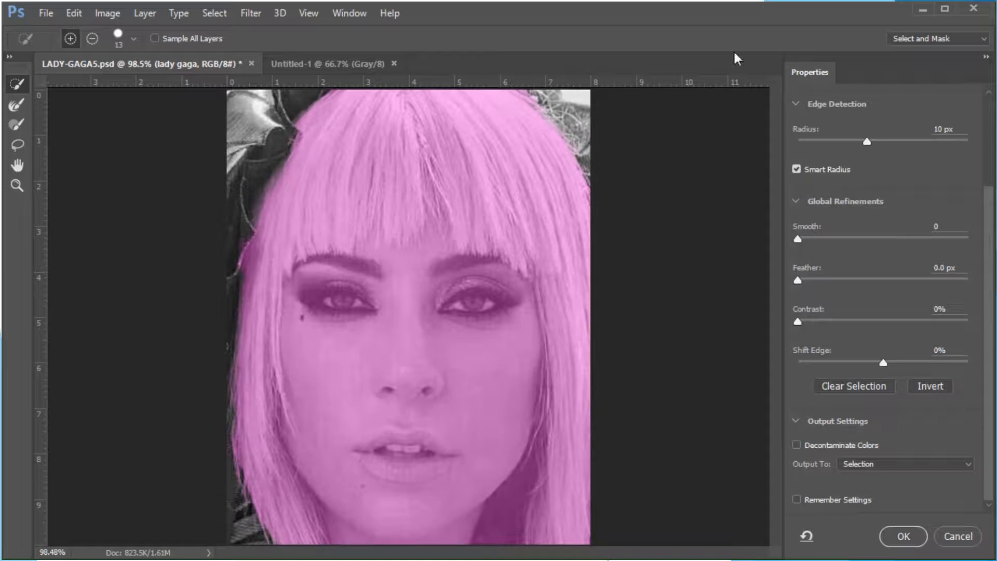
Set the edge radius to 13 px, feather to 2.1 px, and contrast to 33%
drag(868, 142, 993, 151)
drag(911, 145, 787, 142)
drag(852, 143, 869, 147)
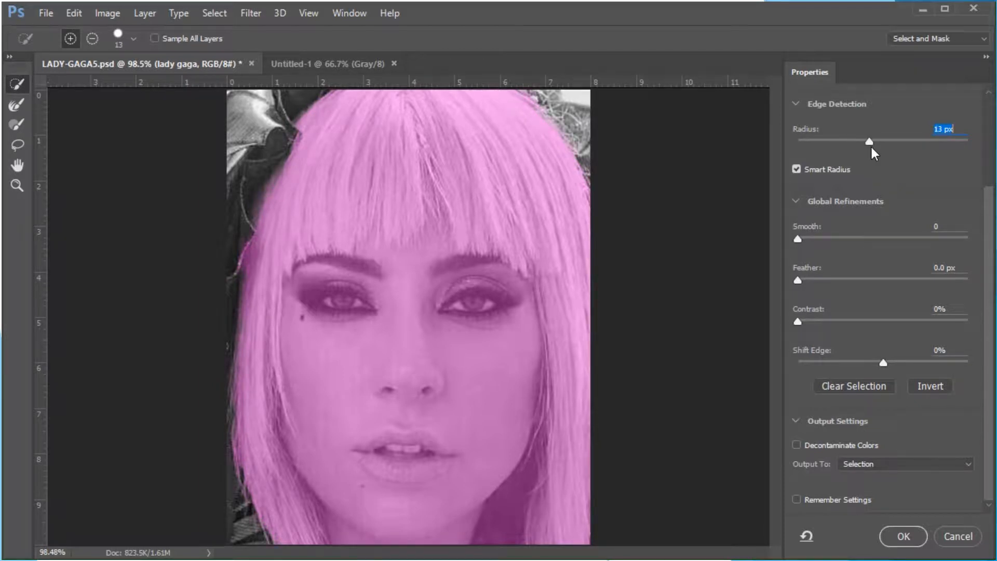
drag(797, 278, 818, 276)
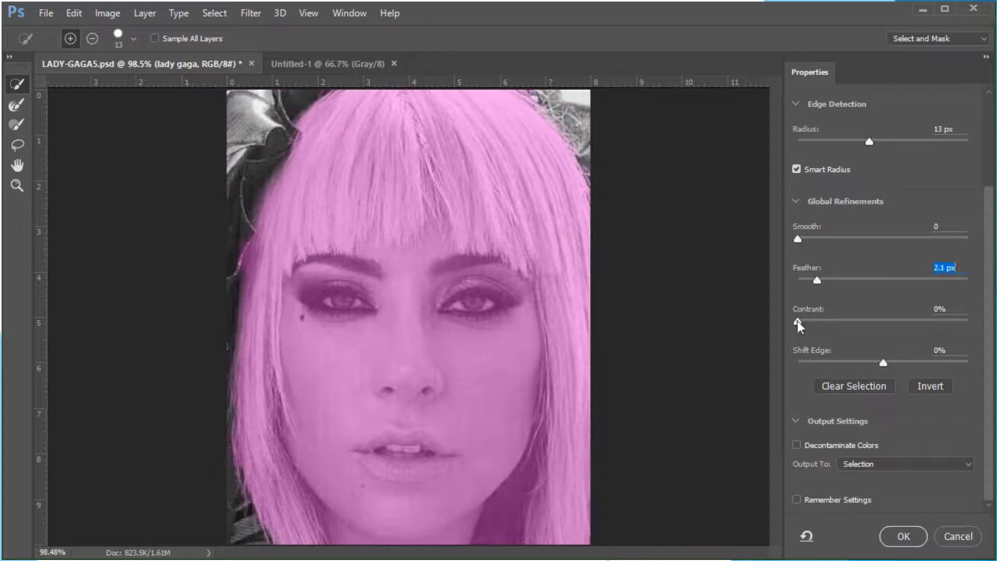
drag(796, 320, 987, 349)
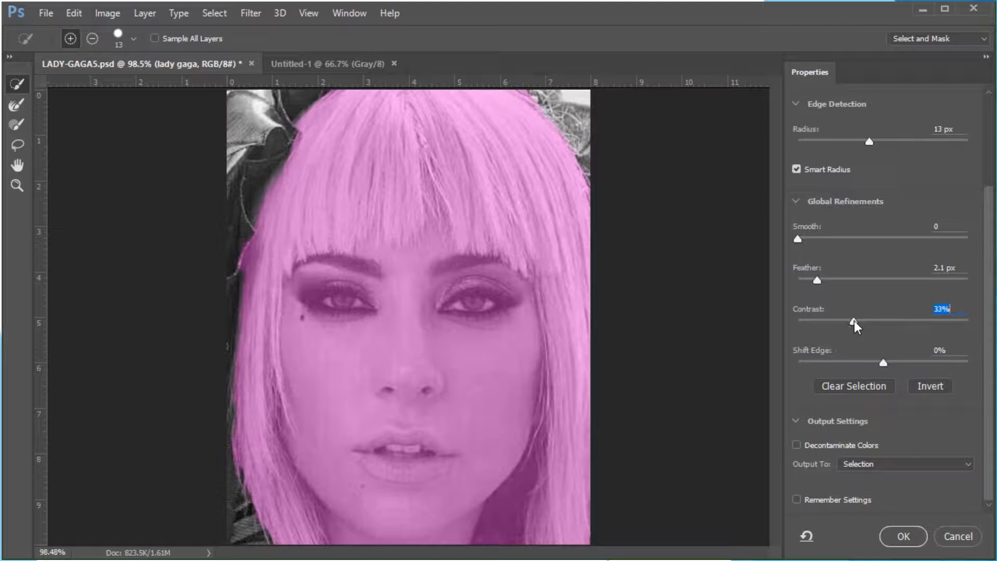
Enable Decontaminate Colors, set the output to a new layer with layer mask, and apply the Select and Mask refinement
click(797, 445)
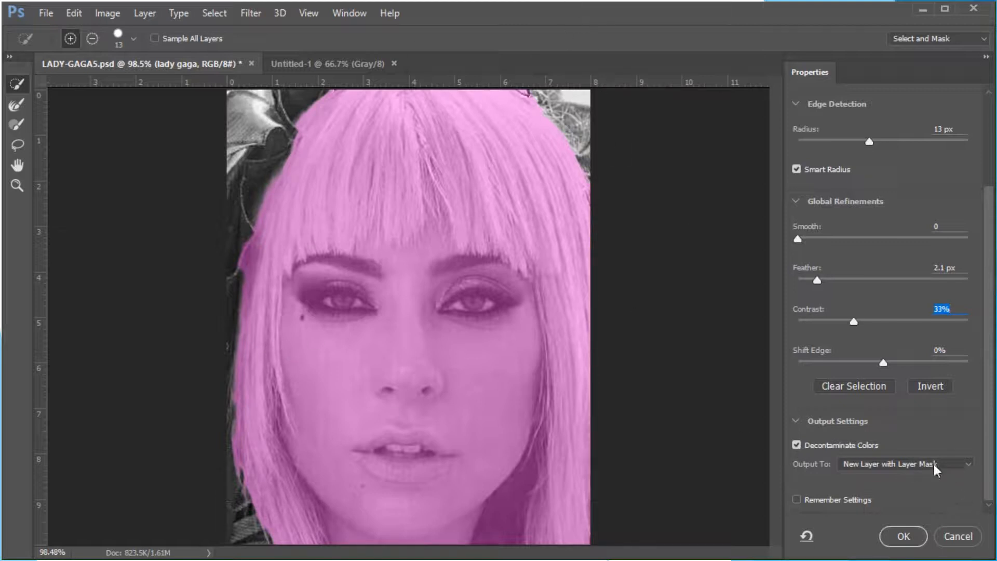
click(970, 464)
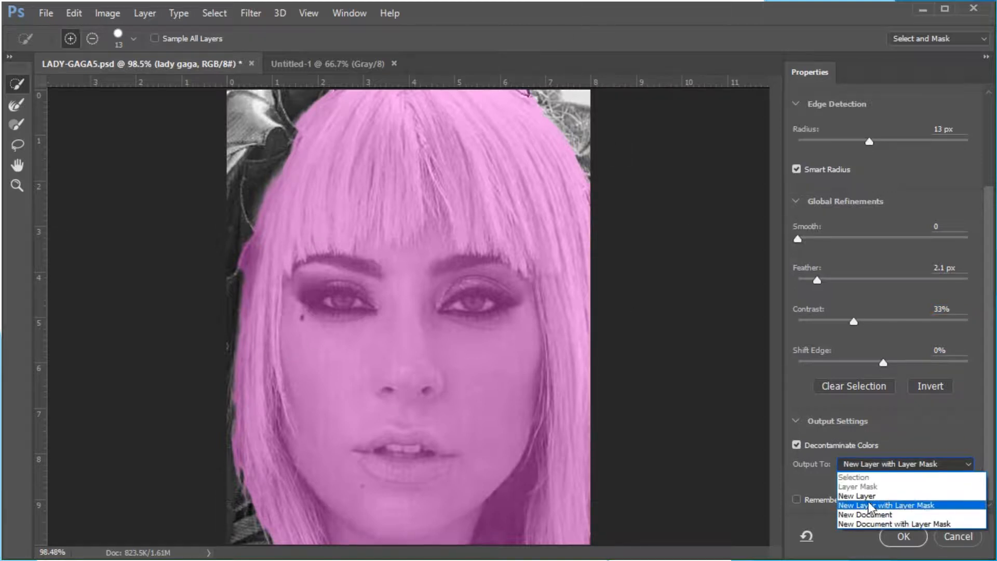
click(926, 505)
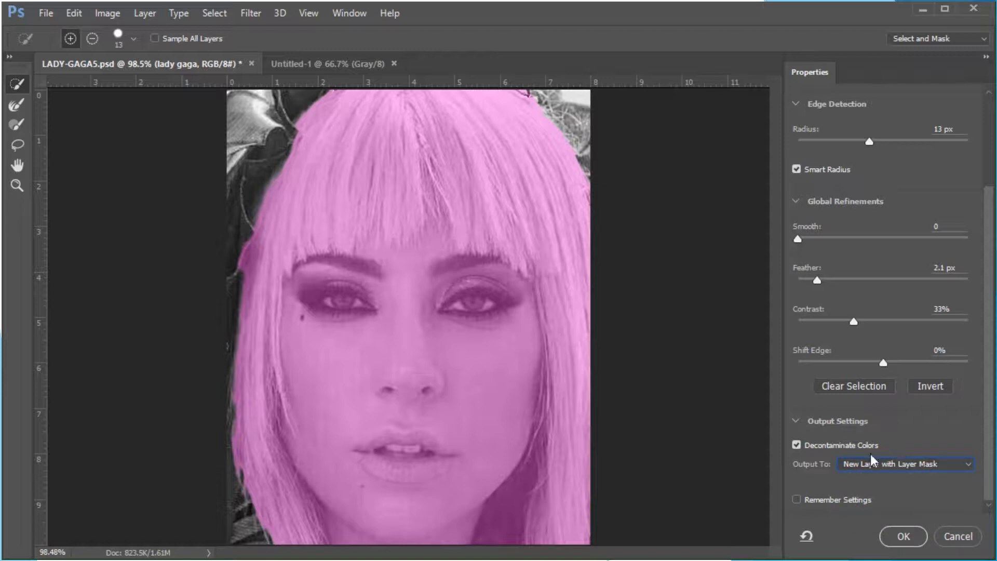
click(900, 536)
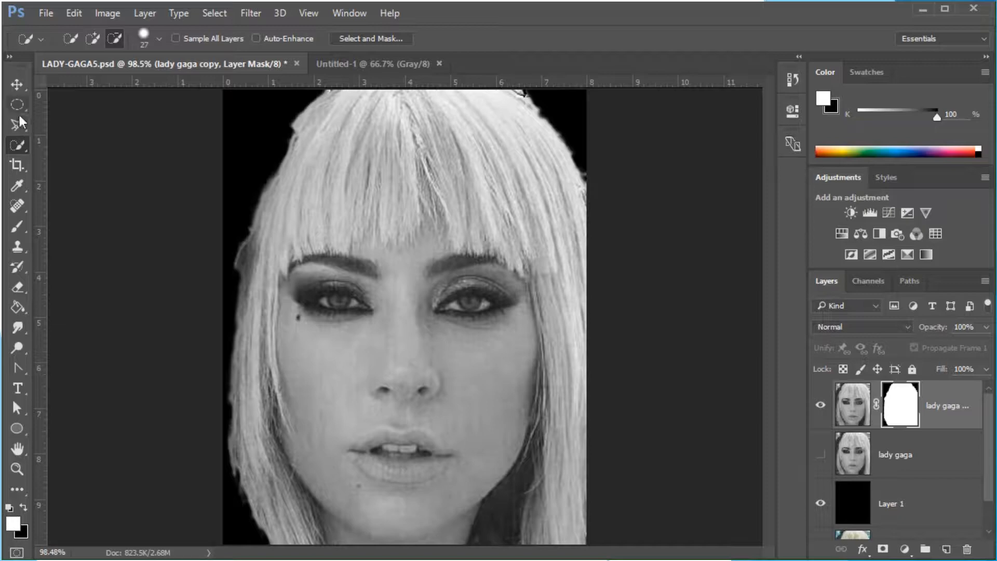
Select the Brush tool and set its size to 20 px, mode Normal, opacity 65% and flow 83%
click(19, 229)
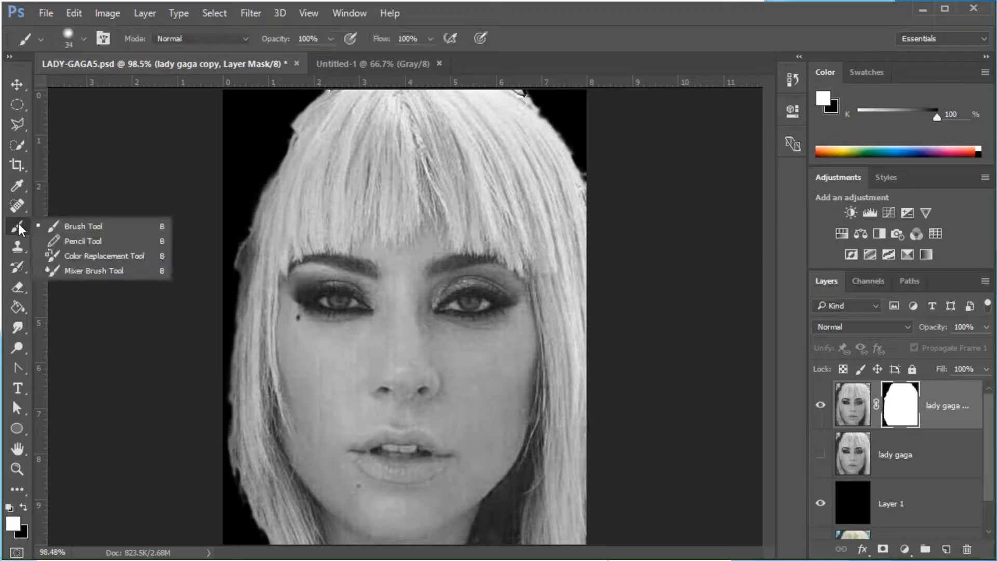
click(71, 231)
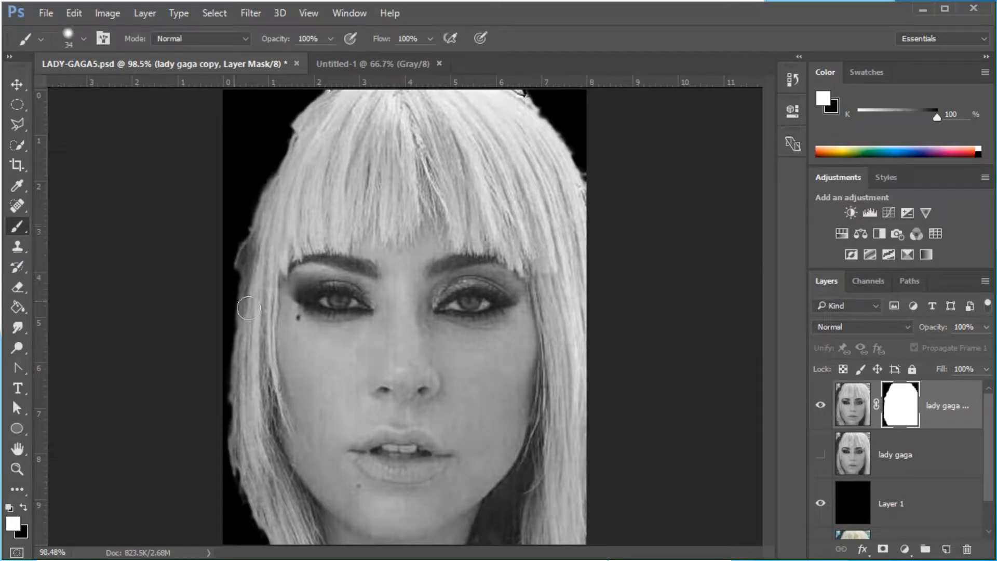
click(81, 39)
drag(105, 91, 102, 90)
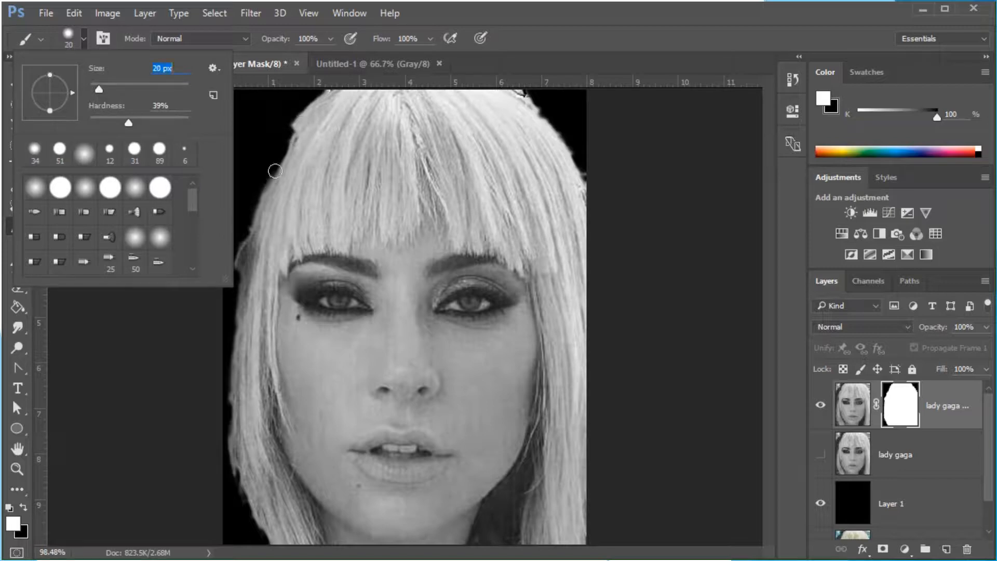
click(246, 39)
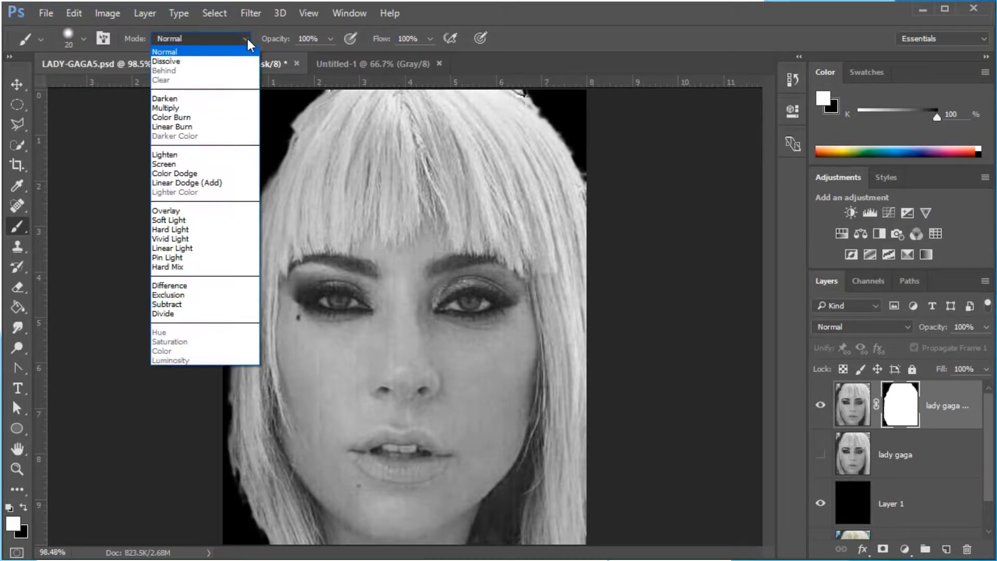
click(165, 53)
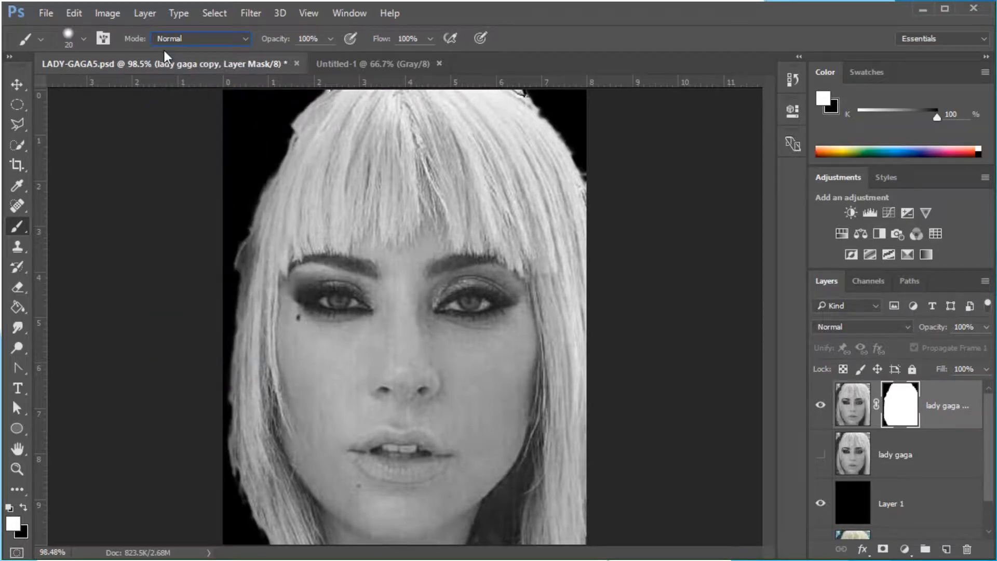
click(329, 38)
drag(328, 58, 308, 59)
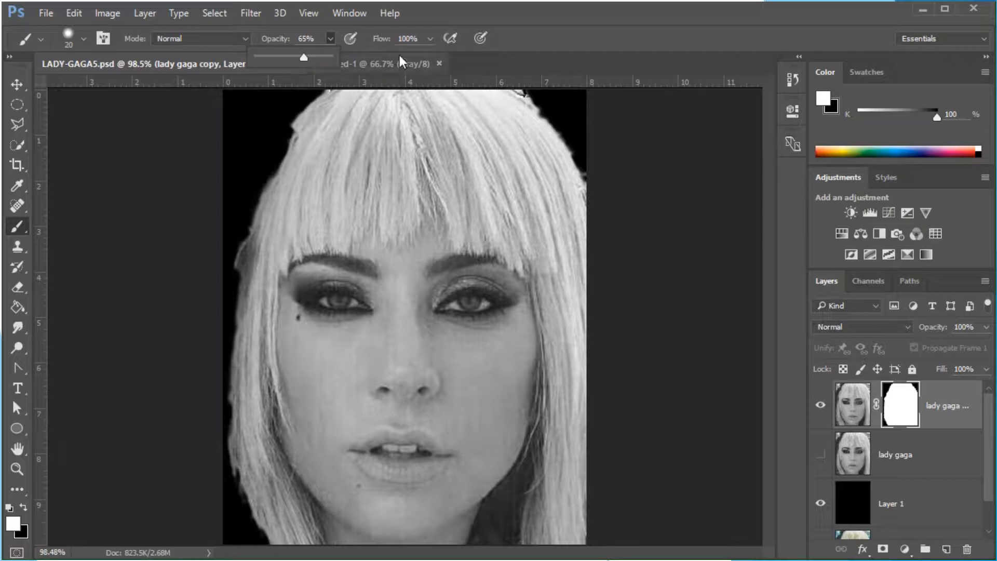
click(430, 38)
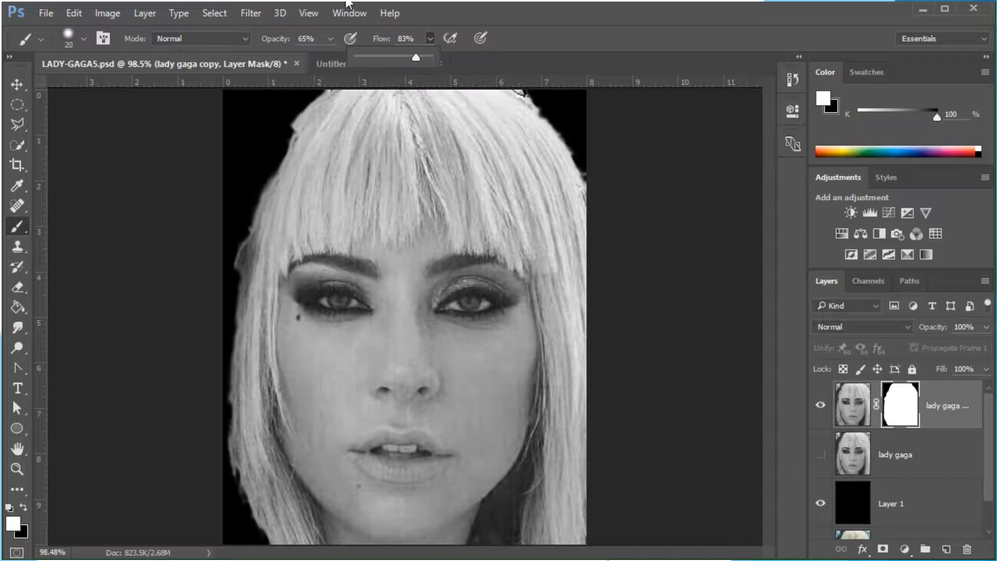
Paint white on the layer mask along the left and right edges of the hair to restore them
mouse_move(304, 126)
mouse_down()
mouse_move(273, 179)
mouse_move(291, 126)
mouse_move(255, 187)
mouse_up()
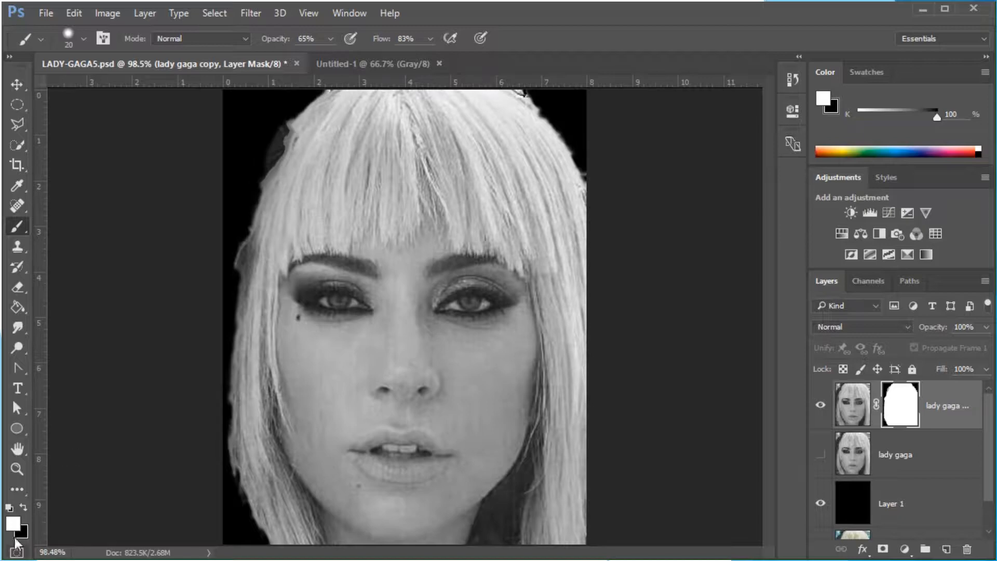
mouse_move(300, 128)
mouse_down()
mouse_move(248, 229)
mouse_move(239, 404)
mouse_up()
mouse_move(260, 252)
mouse_down()
mouse_move(224, 408)
mouse_move(249, 472)
mouse_up()
drag(270, 543, 246, 479)
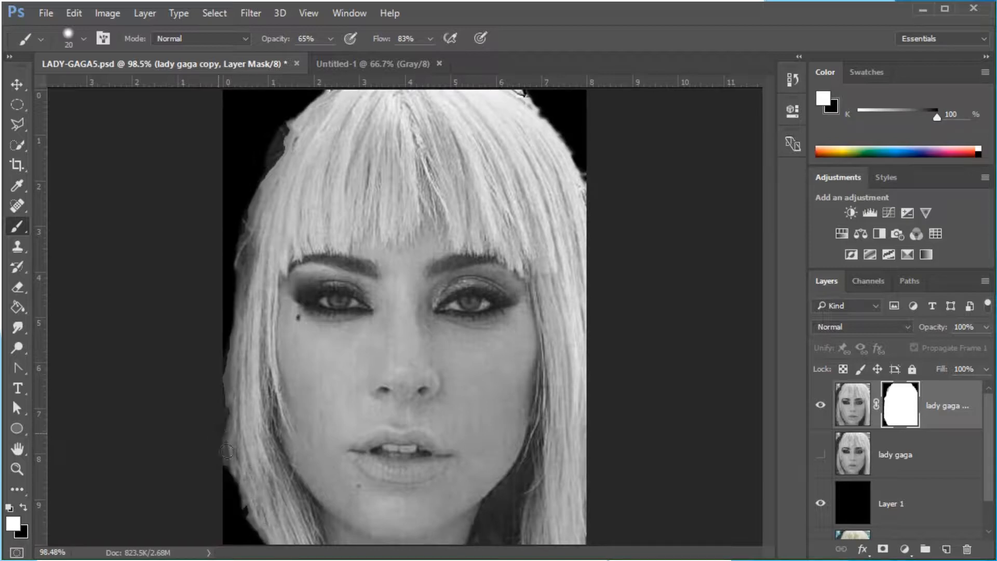
mouse_move(525, 97)
mouse_down()
mouse_move(566, 140)
mouse_move(591, 198)
mouse_up()
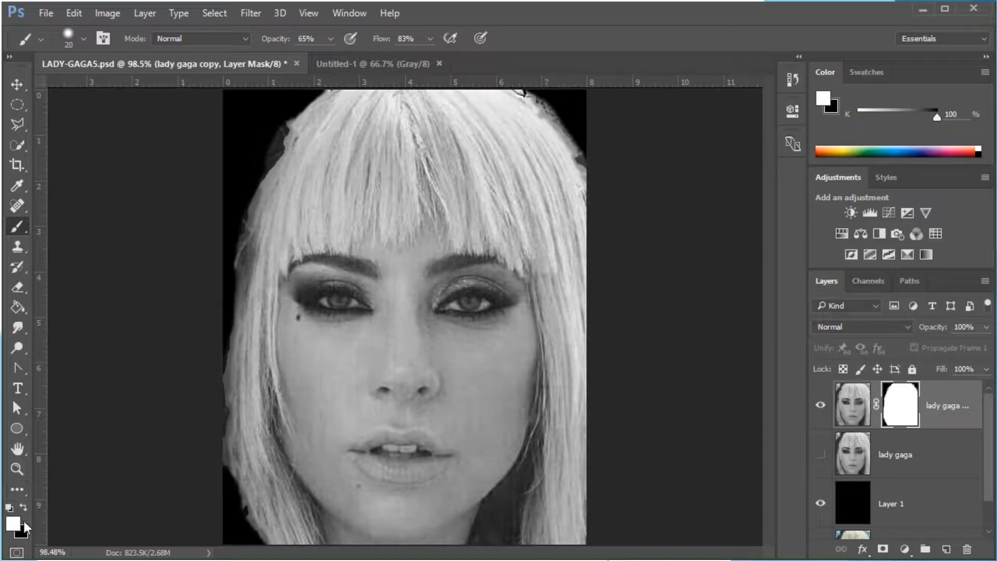
Switch the foreground to black and paint the mask along the left, top and right background edges around the hair
click(24, 505)
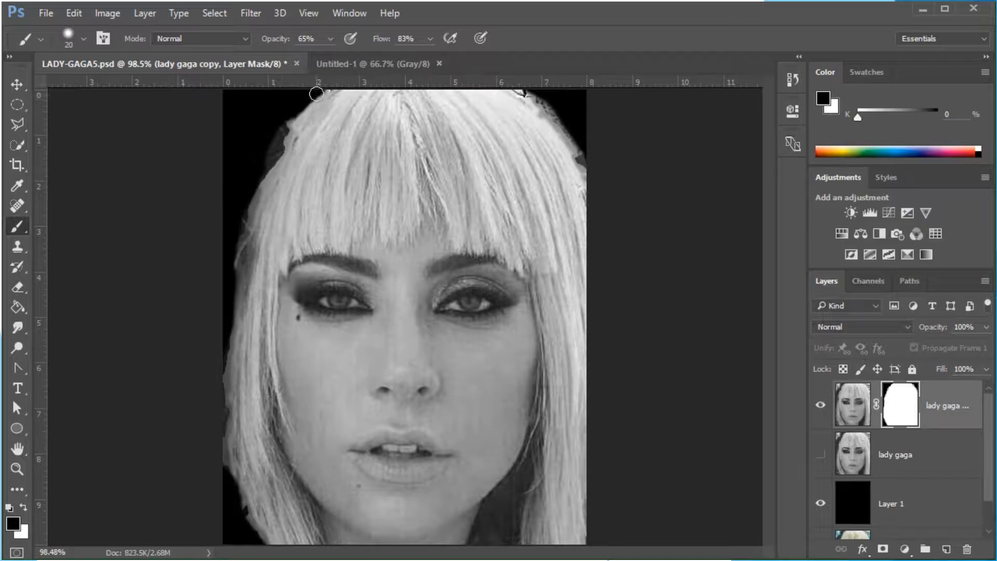
mouse_move(303, 105)
mouse_down()
mouse_move(244, 197)
mouse_move(232, 321)
mouse_move(213, 304)
mouse_move(220, 287)
mouse_move(225, 319)
mouse_up()
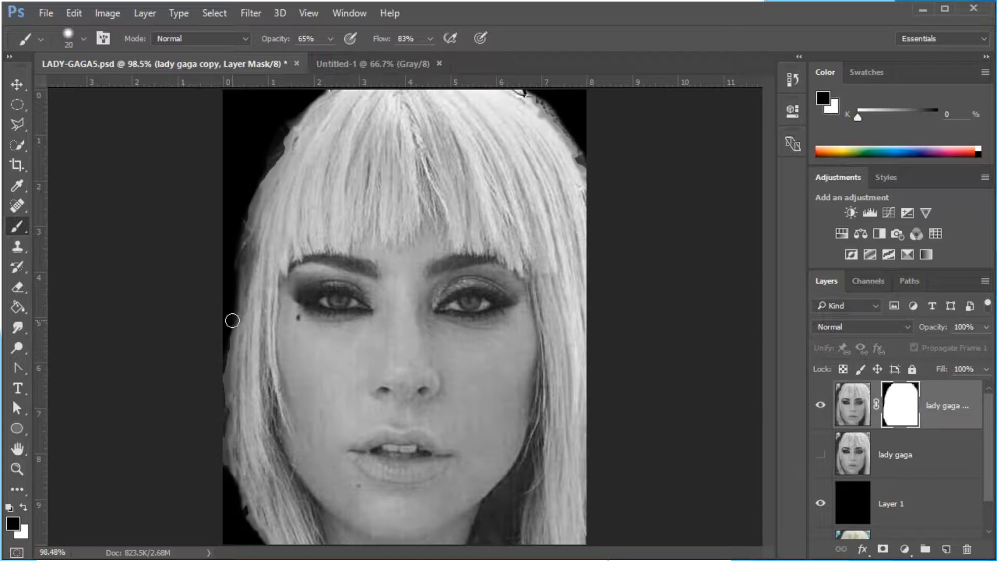
mouse_move(270, 539)
mouse_down()
mouse_move(217, 448)
mouse_move(225, 436)
mouse_move(240, 505)
mouse_move(267, 536)
mouse_move(237, 505)
mouse_move(224, 463)
mouse_move(226, 343)
mouse_move(239, 300)
mouse_move(231, 234)
mouse_up()
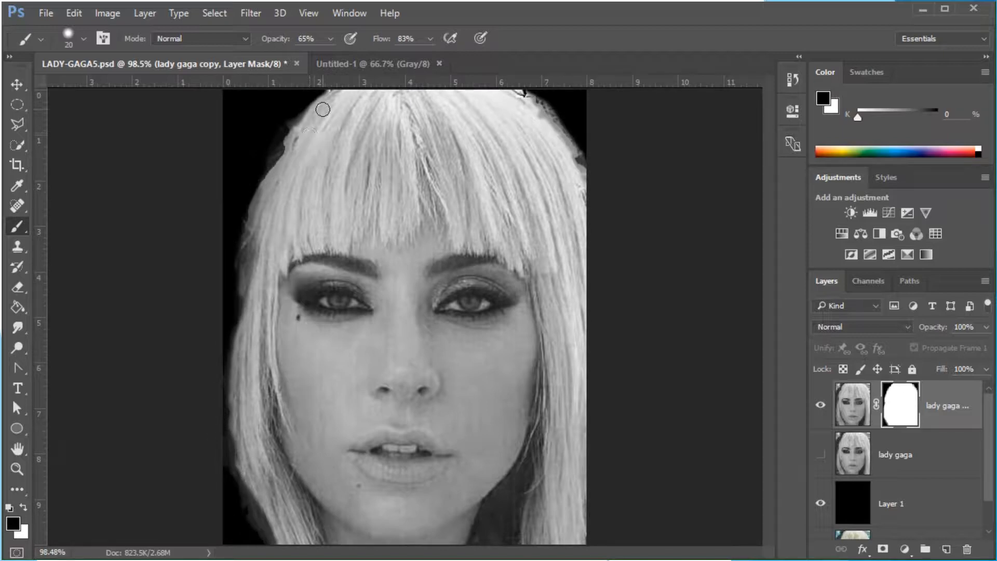
mouse_move(323, 109)
mouse_down()
mouse_move(322, 91)
mouse_move(262, 155)
mouse_move(294, 113)
mouse_move(256, 196)
mouse_move(246, 293)
mouse_up()
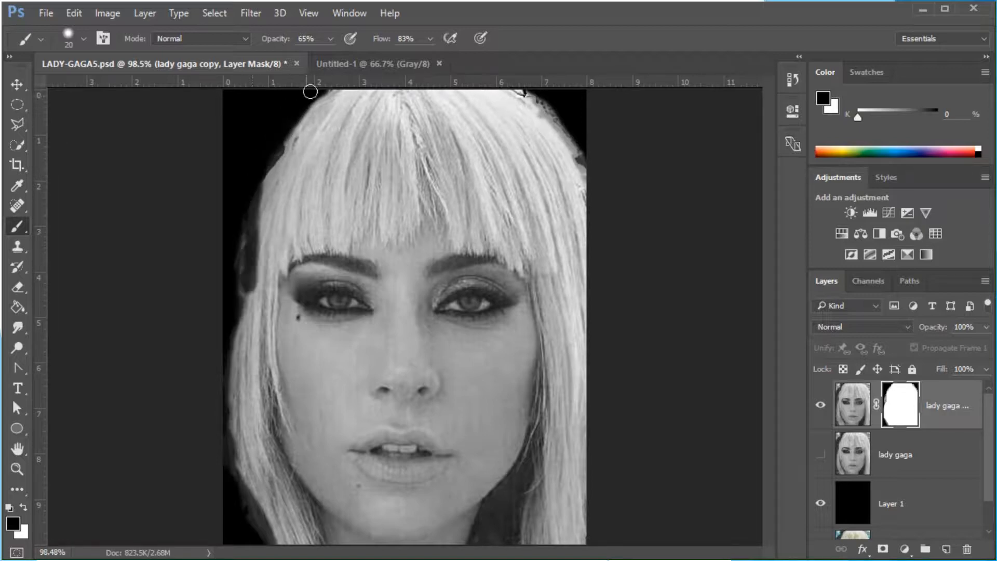
mouse_move(302, 106)
mouse_down()
mouse_move(247, 217)
mouse_move(240, 293)
mouse_move(242, 408)
mouse_move(268, 507)
mouse_move(297, 559)
mouse_move(250, 505)
mouse_move(224, 429)
mouse_move(231, 346)
mouse_move(239, 463)
mouse_move(267, 520)
mouse_move(238, 435)
mouse_move(259, 242)
mouse_move(290, 170)
mouse_move(358, 67)
mouse_move(322, 119)
mouse_move(331, 102)
mouse_move(323, 94)
mouse_move(306, 117)
mouse_move(329, 92)
mouse_move(262, 219)
mouse_move(322, 127)
mouse_up()
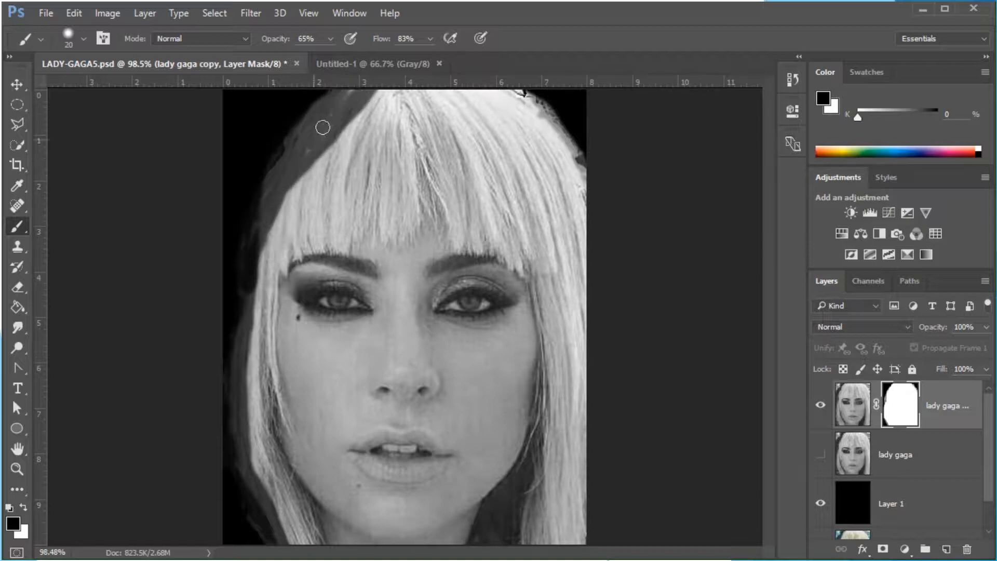
mouse_move(536, 89)
mouse_down()
mouse_move(521, 99)
mouse_move(575, 157)
mouse_move(606, 223)
mouse_move(511, 91)
mouse_move(602, 198)
mouse_move(514, 93)
mouse_move(606, 159)
mouse_up()
drag(534, 107, 523, 176)
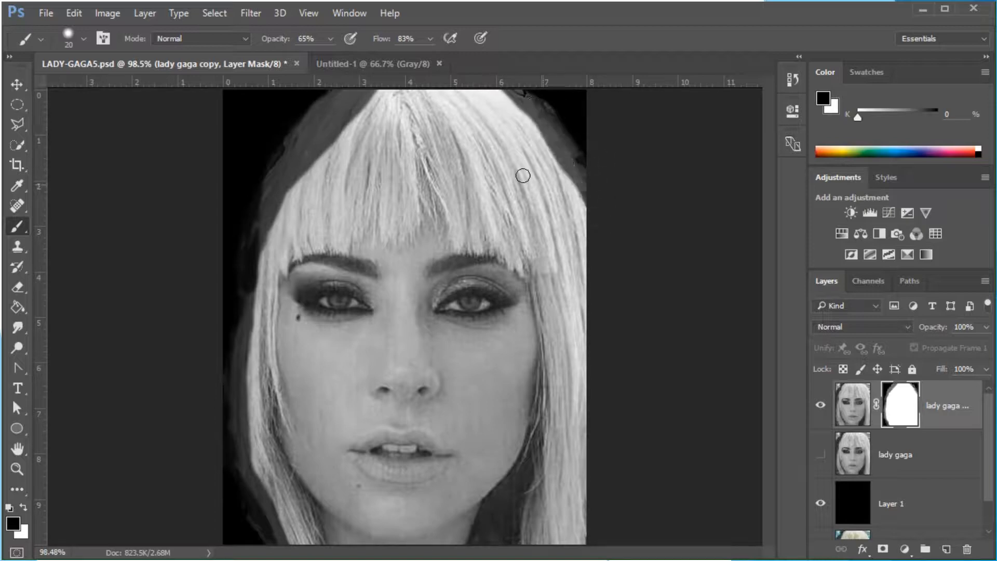
Raise the brush opacity to 100% and paint black on the mask over the upper-left hair and bangs
click(429, 39)
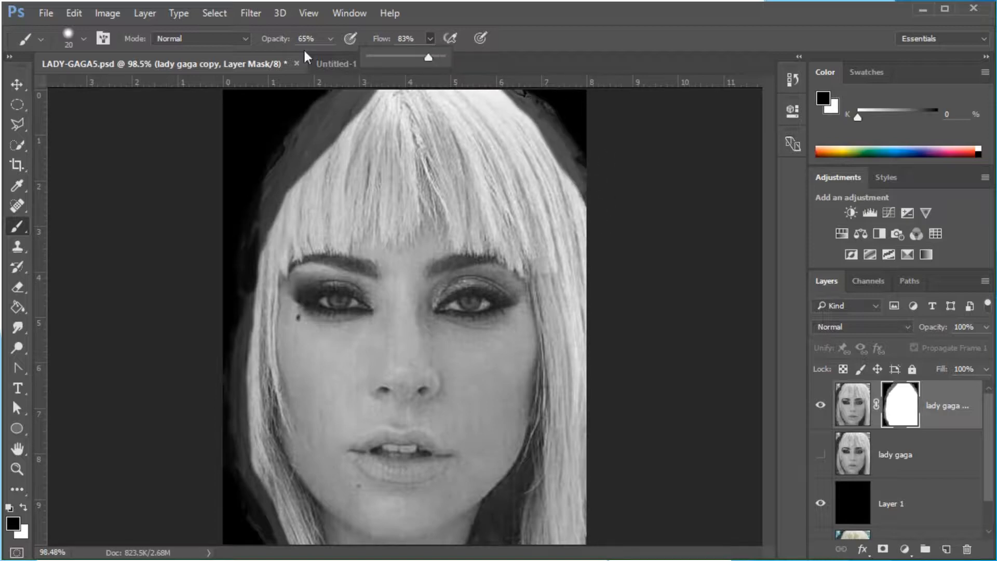
click(329, 39)
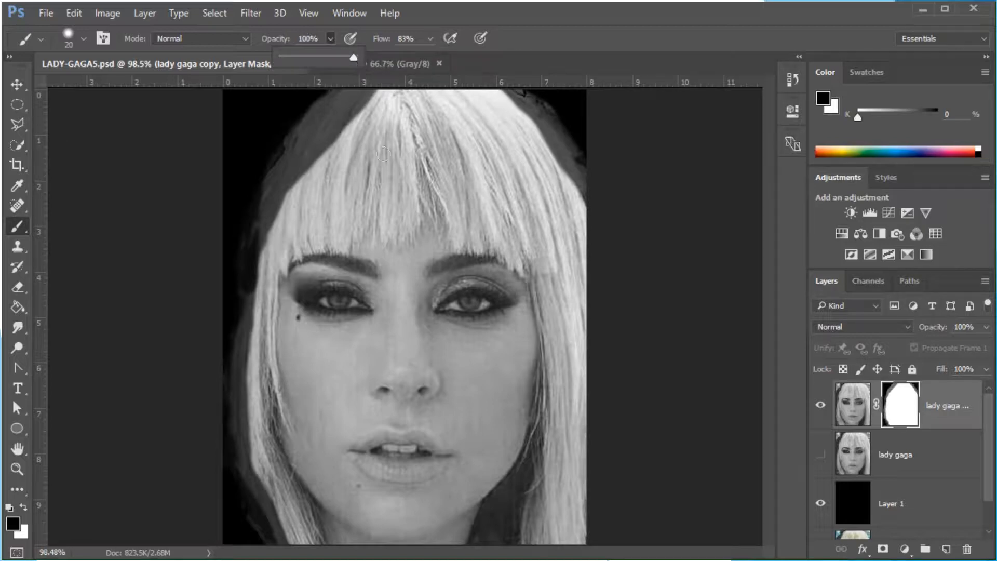
mouse_move(533, 103)
mouse_down()
mouse_move(561, 123)
mouse_move(592, 185)
mouse_move(533, 105)
mouse_up()
mouse_move(345, 95)
mouse_down()
mouse_move(311, 111)
mouse_move(313, 120)
mouse_up()
drag(289, 166, 394, 166)
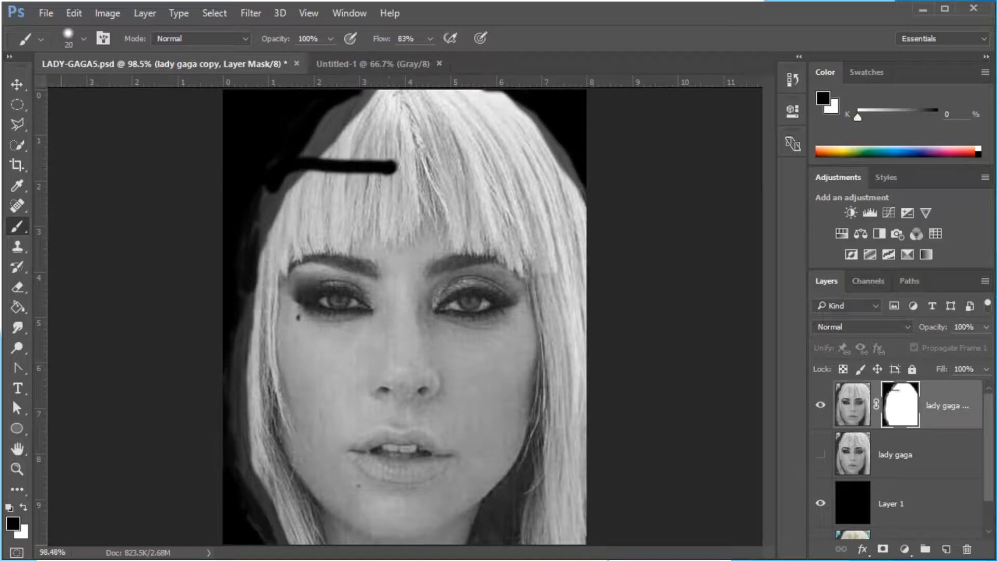
Switch to white and repaint the mask over the bangs, the left side and the right edge of the hair
click(23, 505)
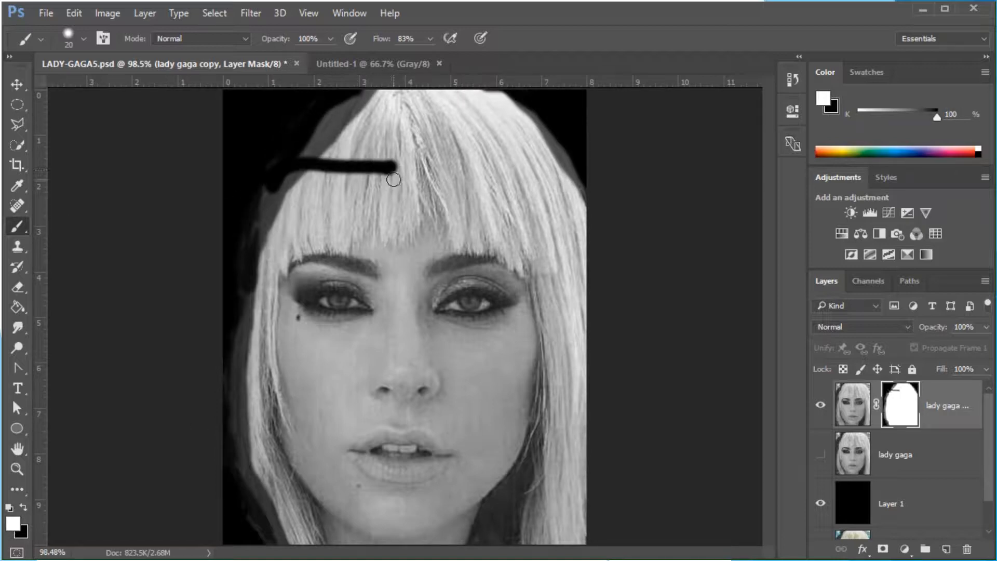
mouse_move(395, 174)
mouse_down()
mouse_move(403, 151)
mouse_move(385, 155)
mouse_move(392, 148)
mouse_move(353, 168)
mouse_move(327, 162)
mouse_move(310, 180)
mouse_move(317, 160)
mouse_move(383, 99)
mouse_move(295, 155)
mouse_move(267, 200)
mouse_move(257, 288)
mouse_move(303, 159)
mouse_move(338, 130)
mouse_move(276, 224)
mouse_move(270, 305)
mouse_move(262, 232)
mouse_move(242, 374)
mouse_move(236, 433)
mouse_move(264, 539)
mouse_move(276, 529)
mouse_move(247, 473)
mouse_move(290, 529)
mouse_up()
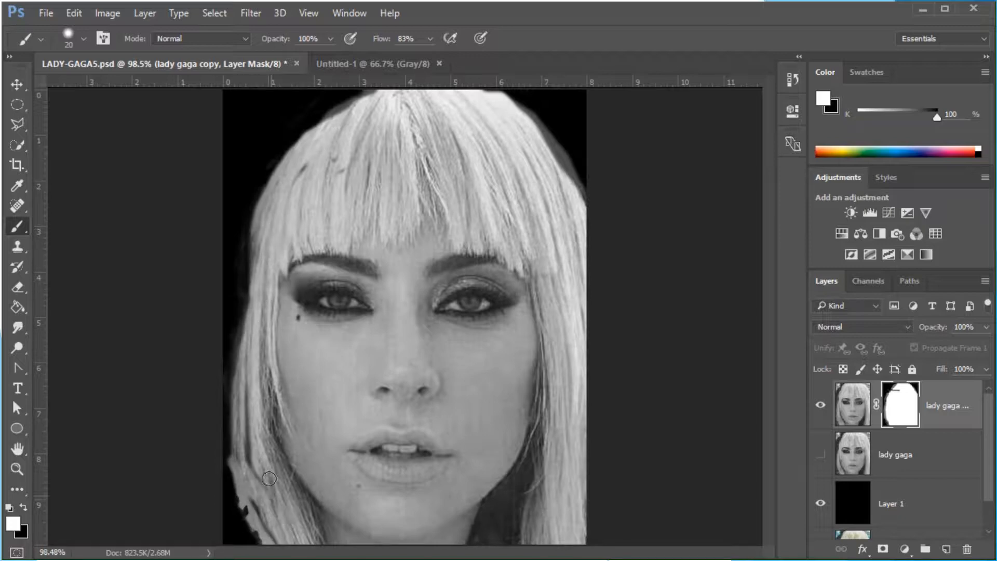
mouse_move(264, 361)
mouse_down()
mouse_move(243, 446)
mouse_move(265, 460)
mouse_move(274, 537)
mouse_move(244, 490)
mouse_move(306, 543)
mouse_up()
mouse_move(501, 100)
mouse_down()
mouse_move(569, 150)
mouse_move(583, 220)
mouse_move(548, 133)
mouse_move(571, 181)
mouse_move(590, 179)
mouse_move(582, 167)
mouse_move(588, 177)
mouse_up()
mouse_move(372, 106)
mouse_down()
mouse_move(376, 96)
mouse_move(339, 110)
mouse_move(327, 133)
mouse_up()
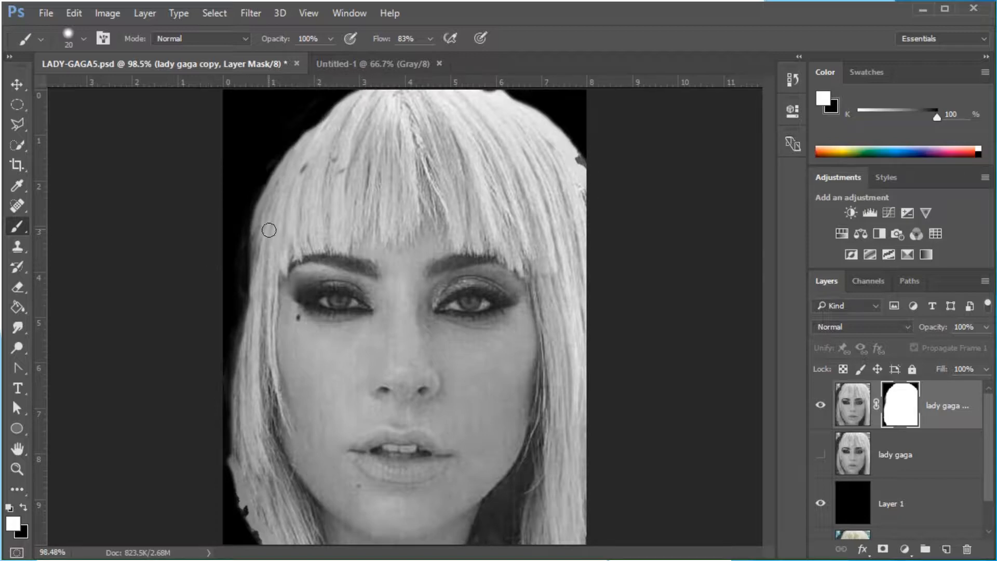
mouse_move(268, 230)
mouse_down()
mouse_move(240, 272)
mouse_move(244, 419)
mouse_move(236, 347)
mouse_move(252, 255)
mouse_up()
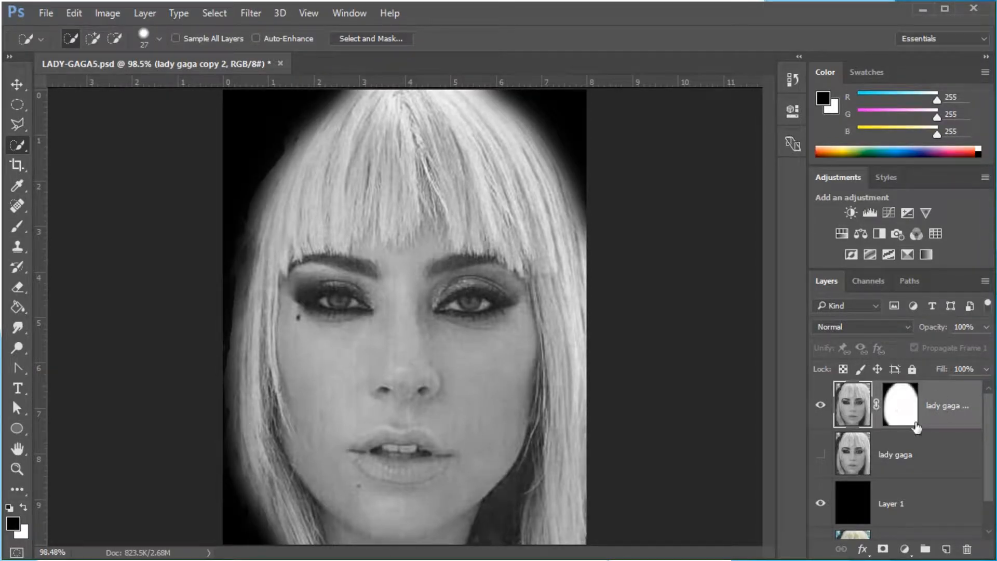
Start a new document named gaga portrait and choose the Photo document type
click(42, 13)
click(58, 30)
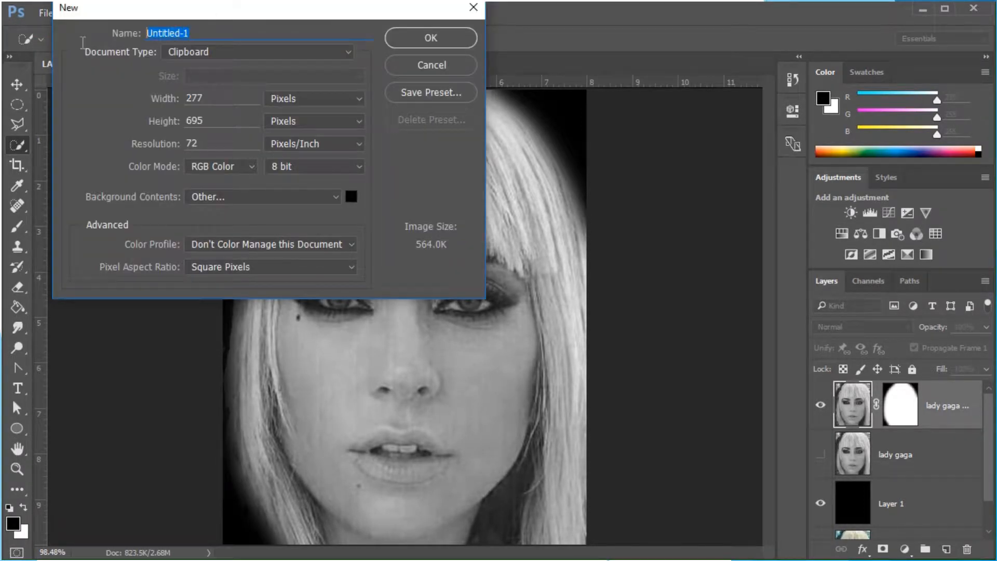
text(gaga portrait)
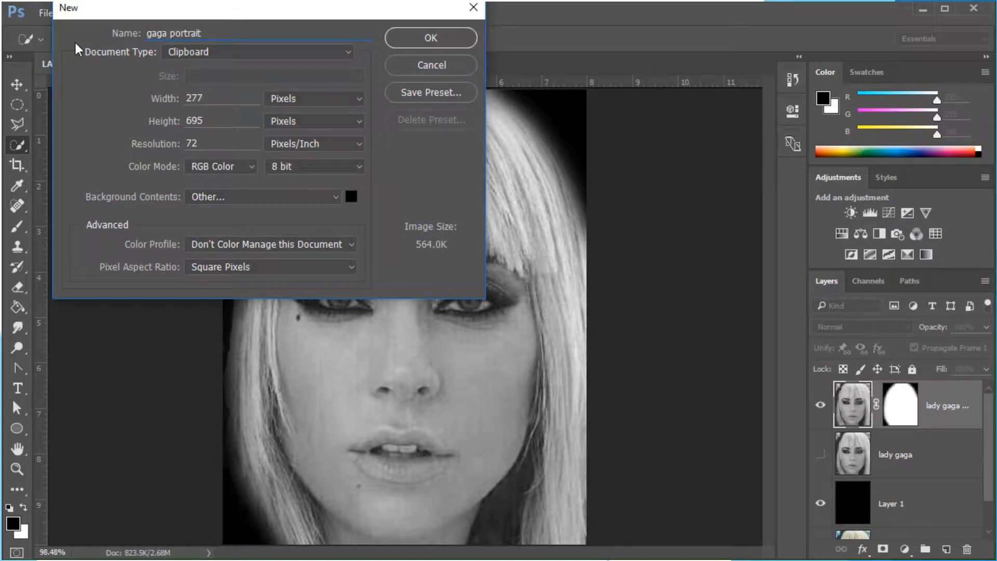
click(216, 47)
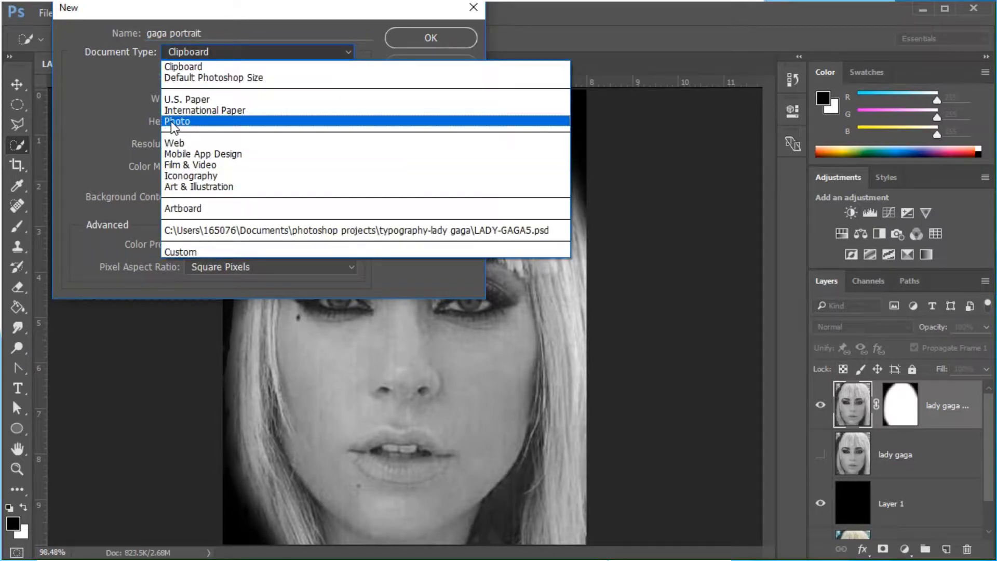
click(173, 123)
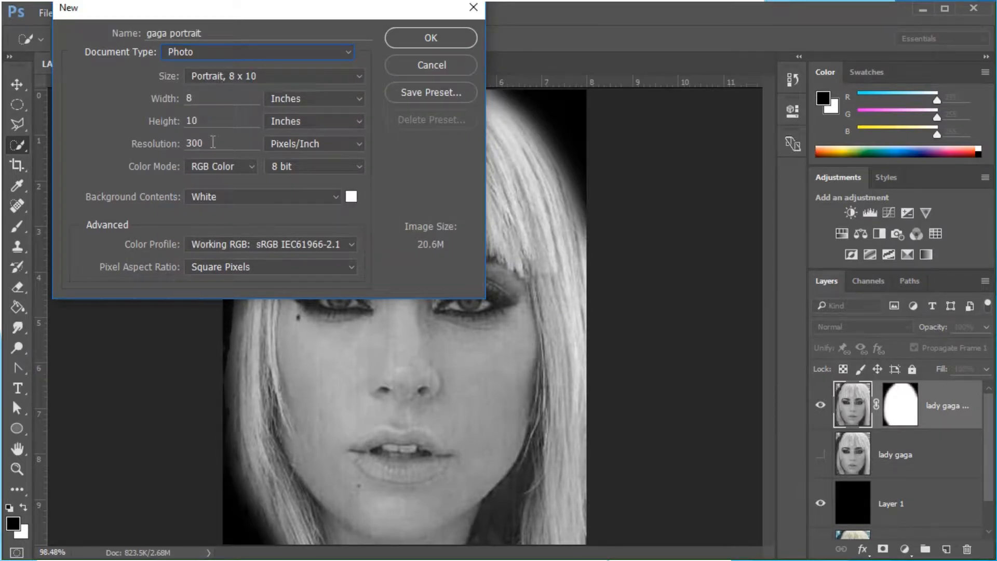
Set the resolution to 72 Pixels/Inch and the background contents colour to black, then create the document
drag(213, 143, 152, 143)
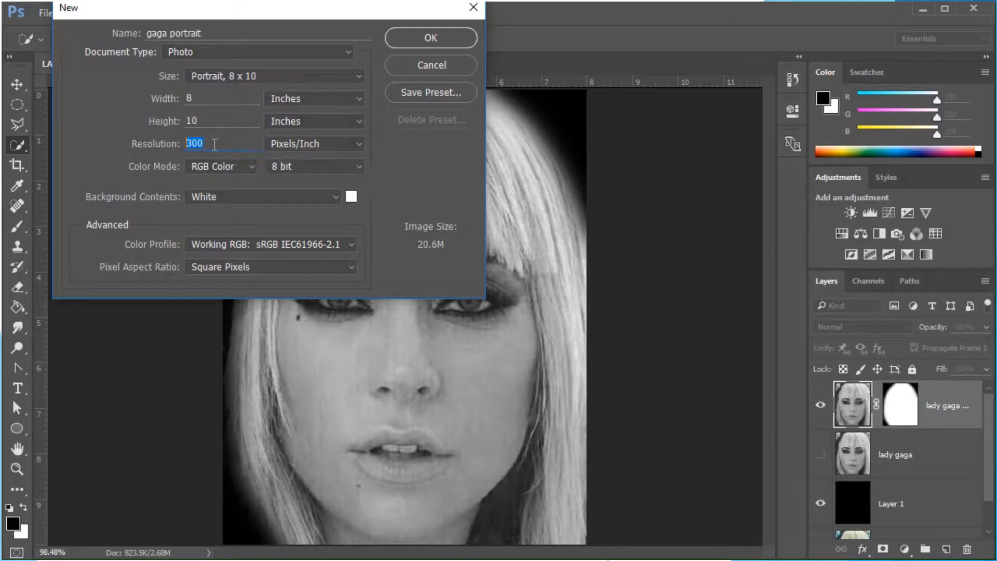
text(72)
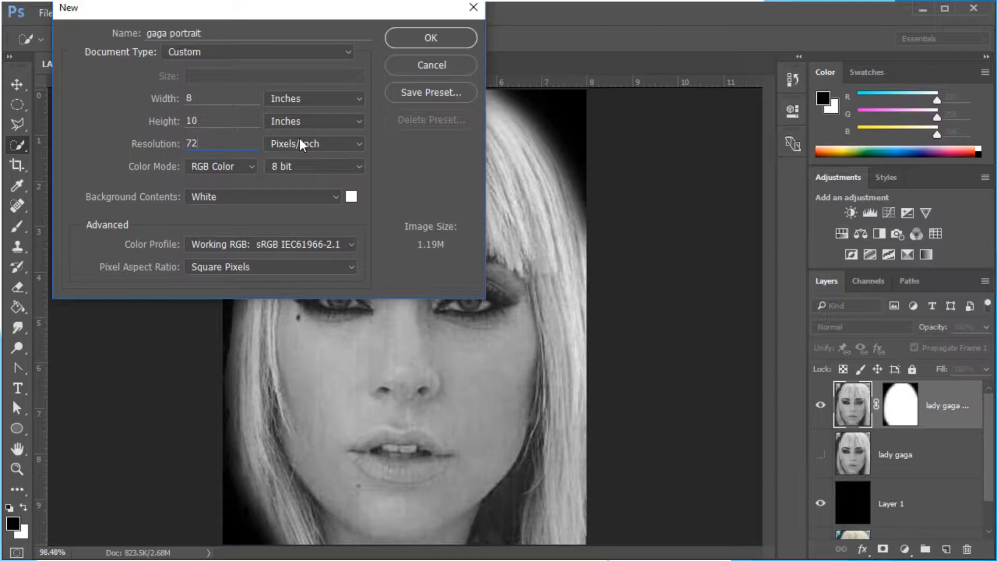
click(351, 197)
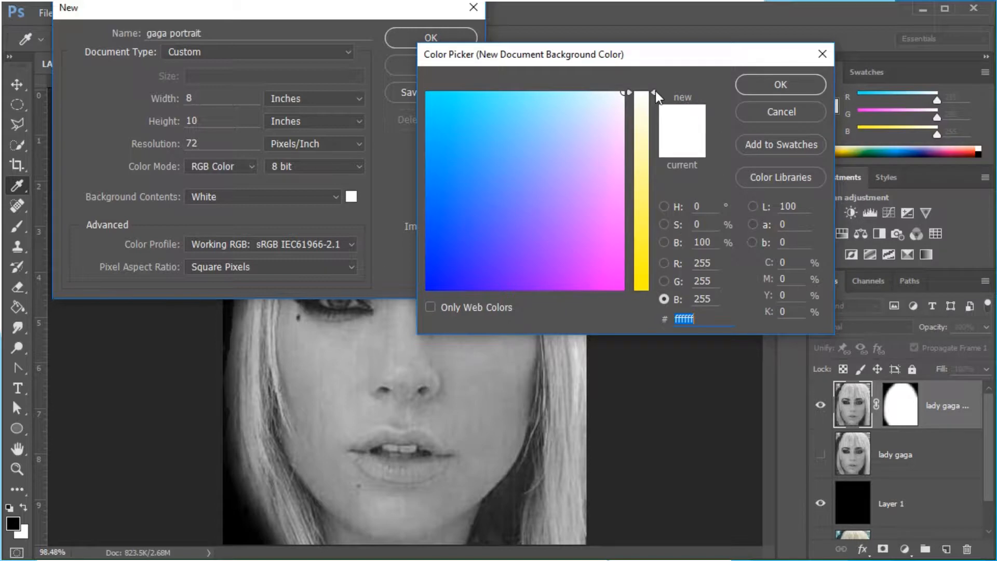
drag(656, 89, 615, 288)
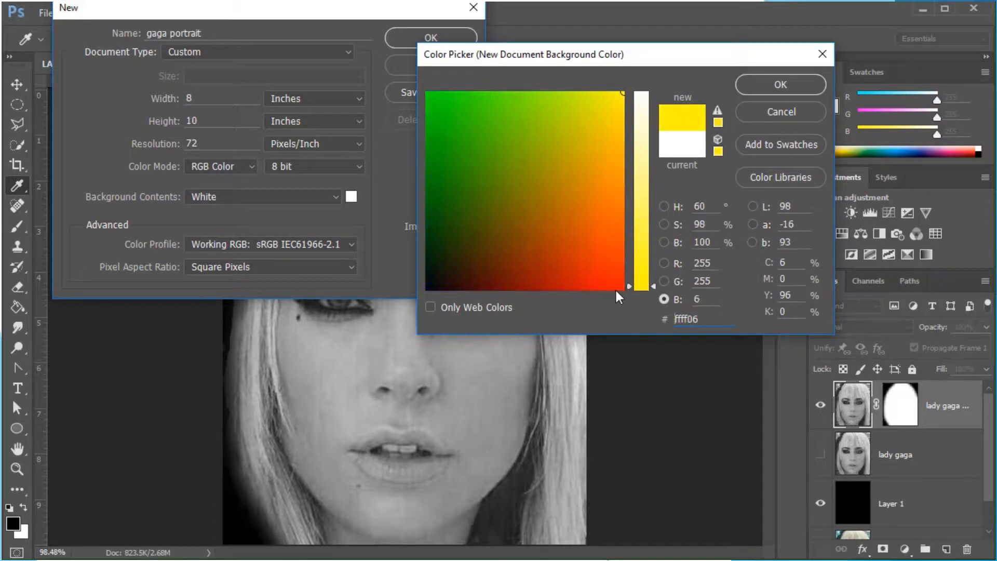
mouse_move(485, 263)
mouse_down()
mouse_move(430, 276)
mouse_move(387, 312)
mouse_up()
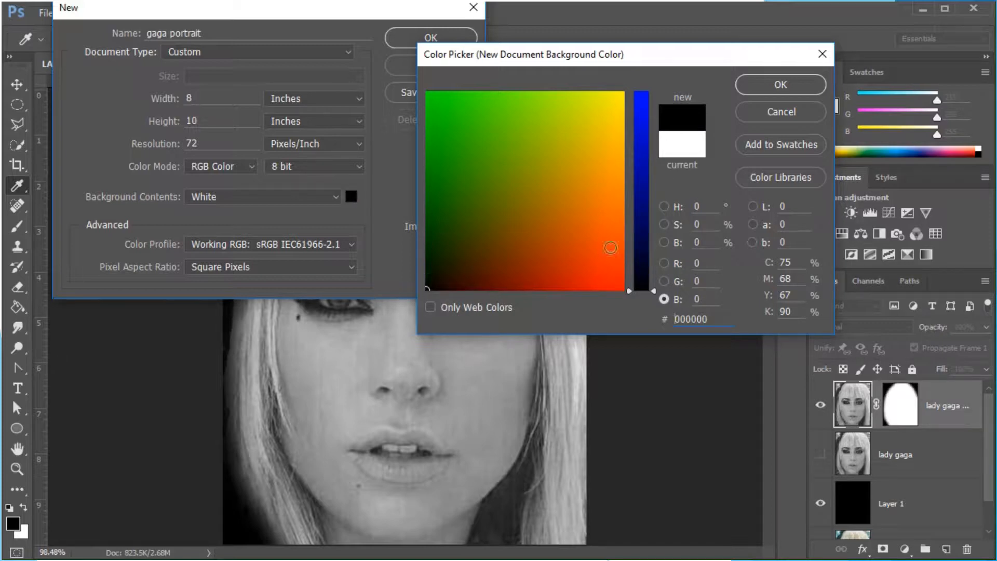
click(798, 81)
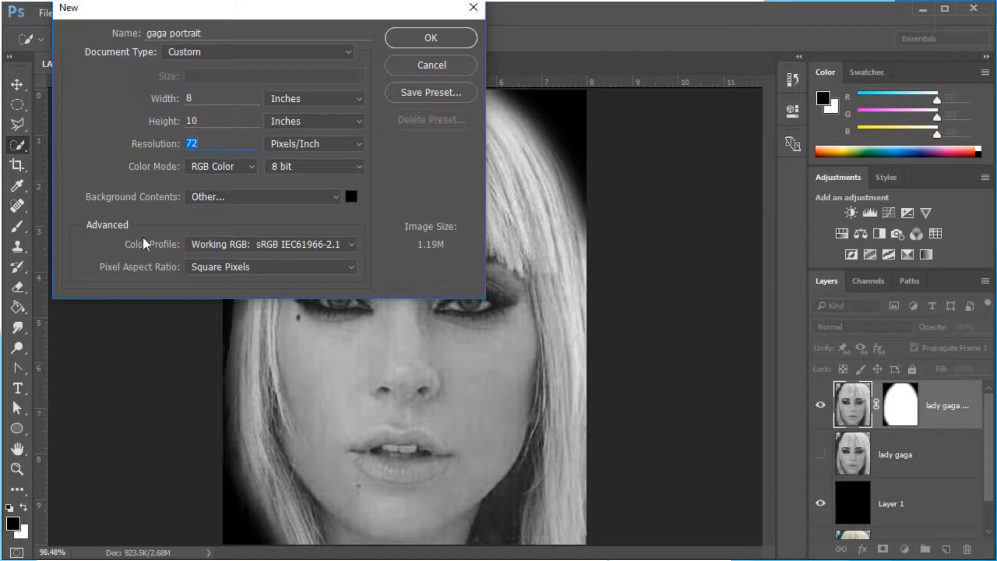
click(431, 39)
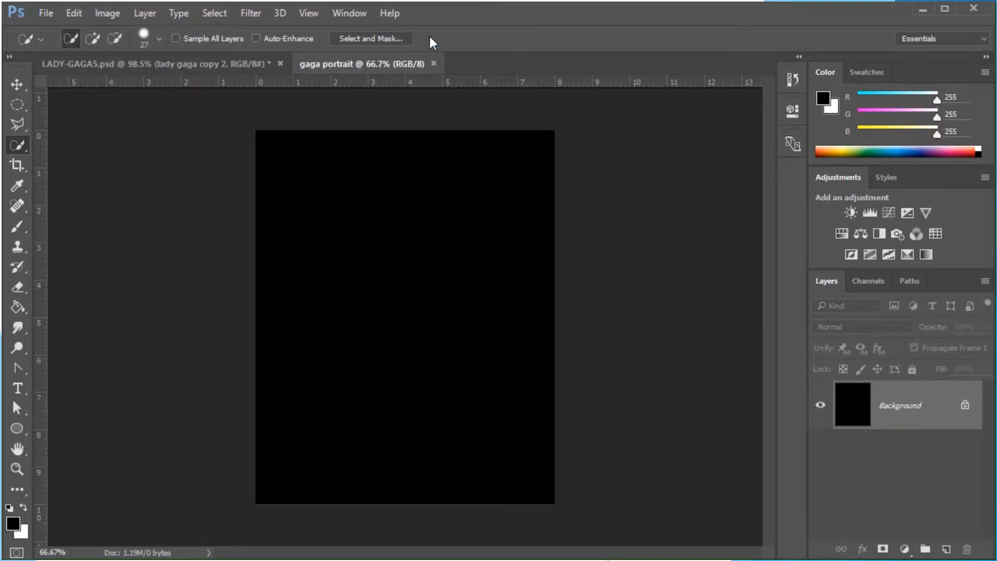
Drag the masked lady gaga copy 2 layer from LADY-GAGA5 into the gaga portrait document with the Move tool
click(143, 63)
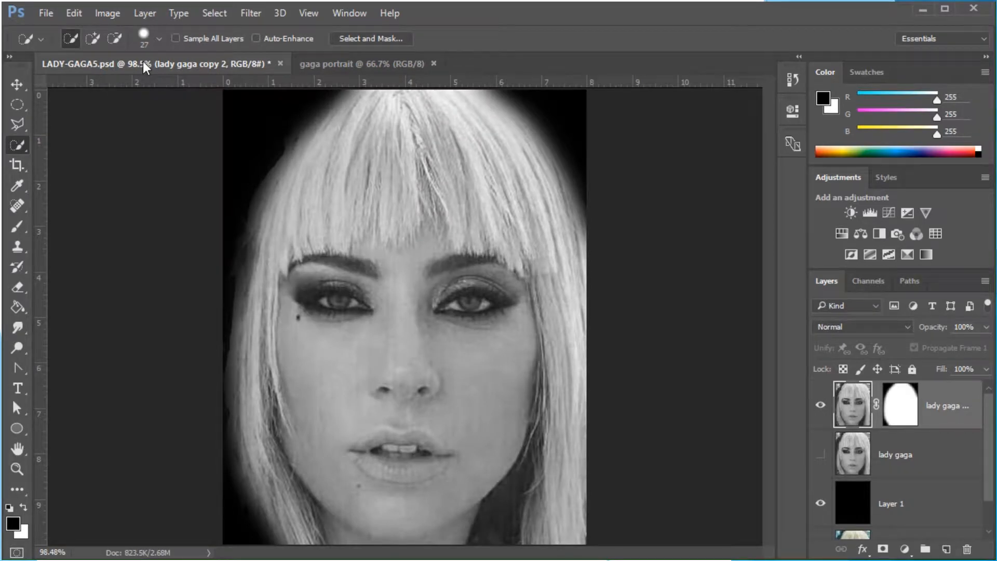
click(348, 62)
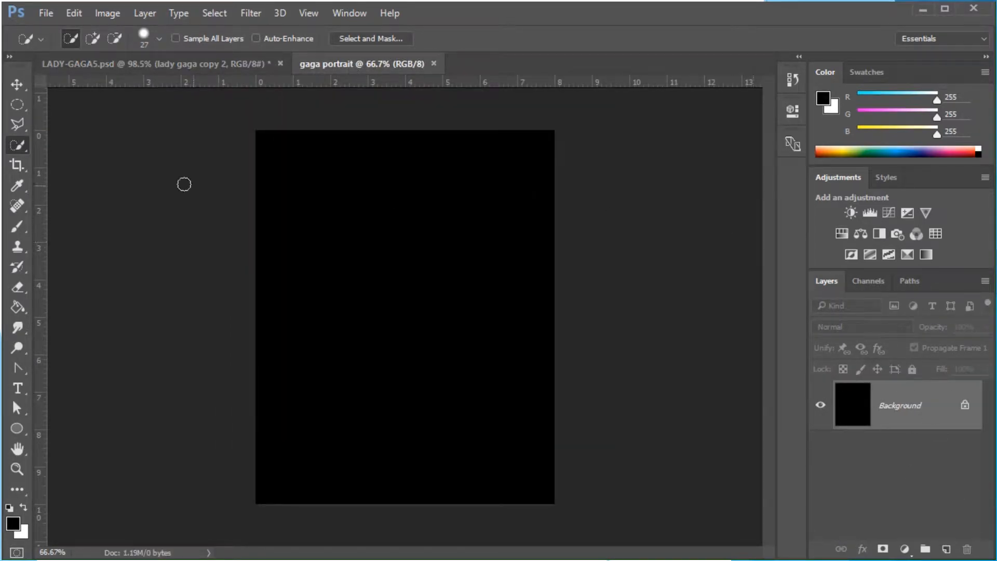
click(142, 65)
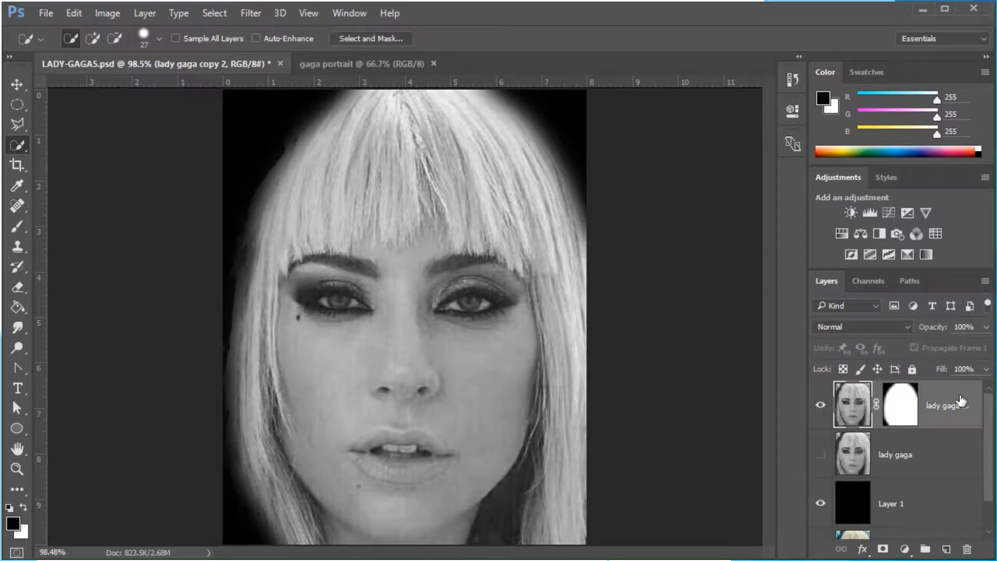
click(20, 84)
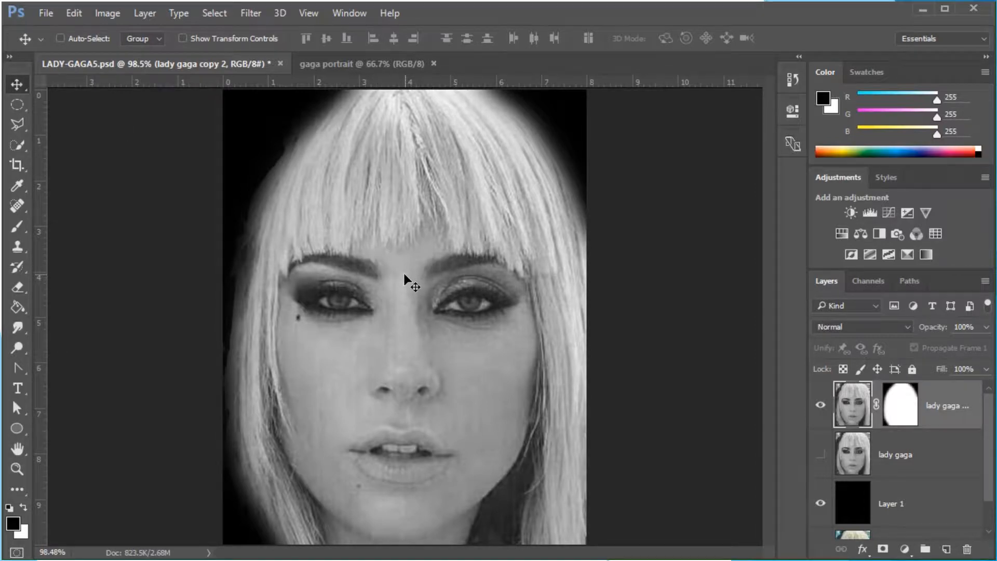
drag(404, 275, 363, 61)
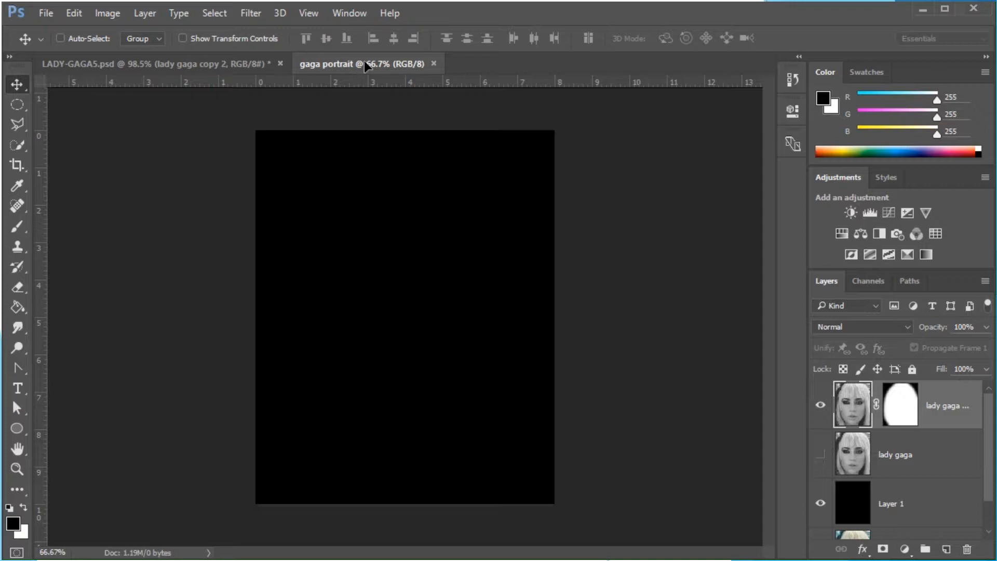
drag(365, 61, 384, 166)
drag(381, 326, 381, 326)
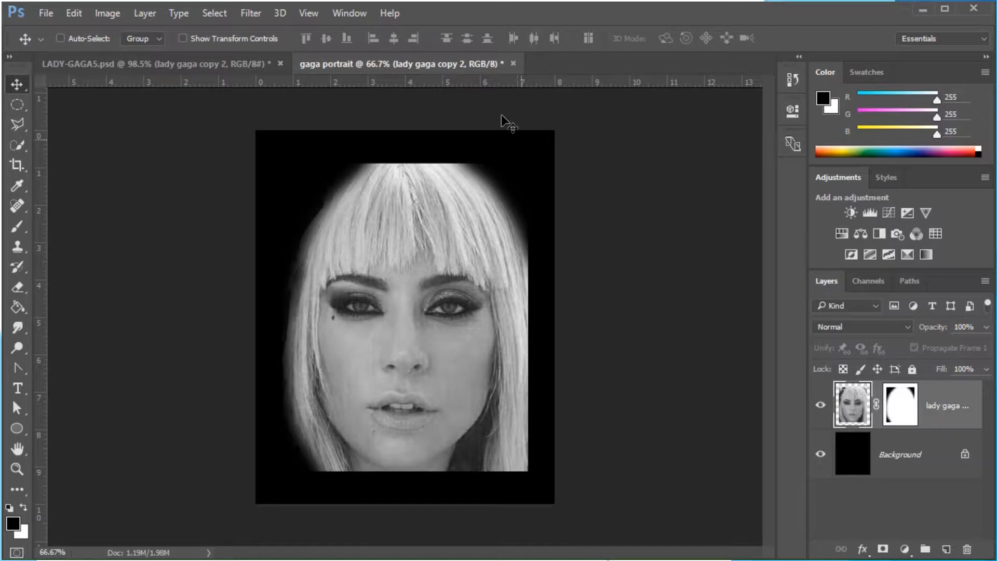
Free Transform the placed portrait, scaling it proportionally to about 134% so it fills the canvas
click(148, 66)
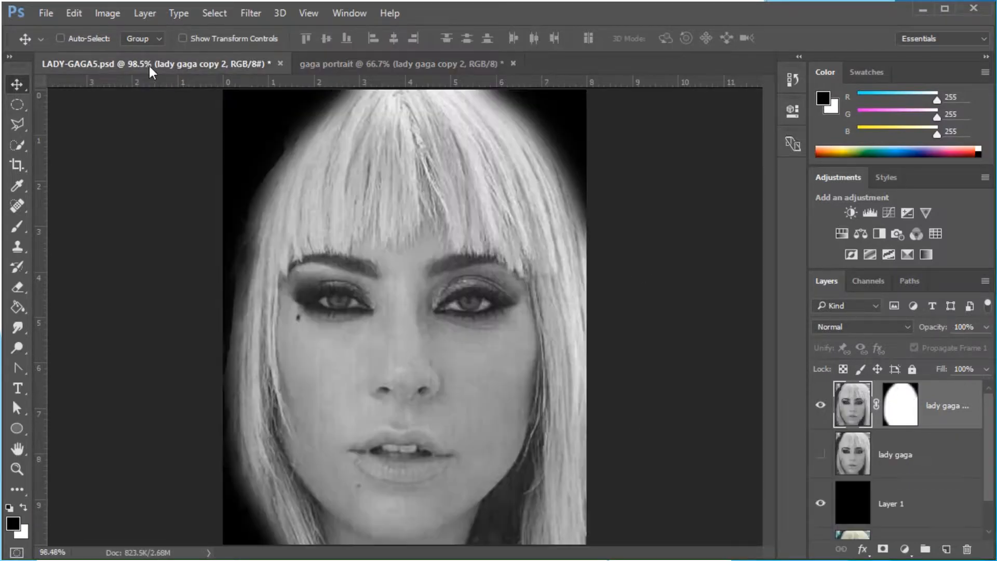
click(376, 65)
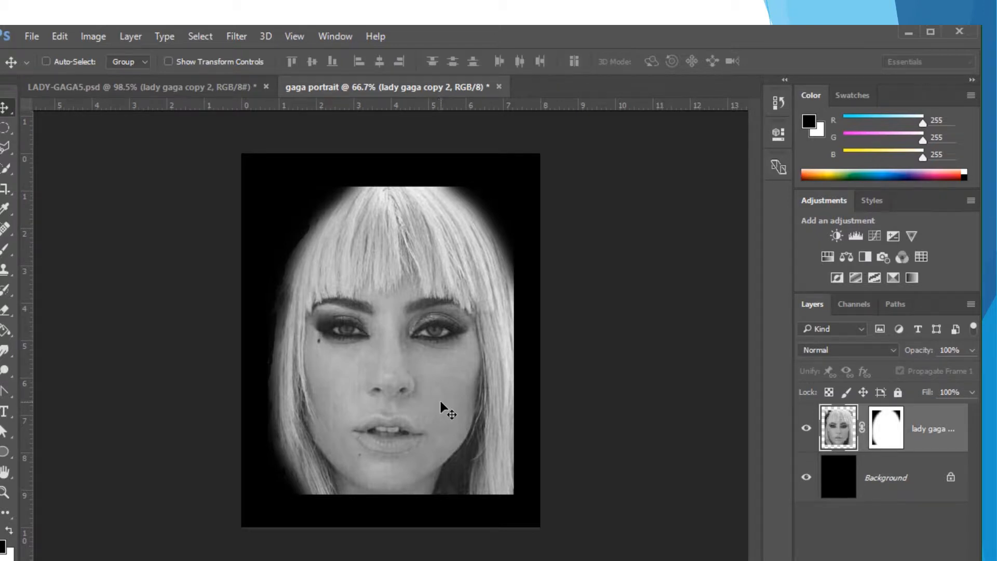
click(58, 35)
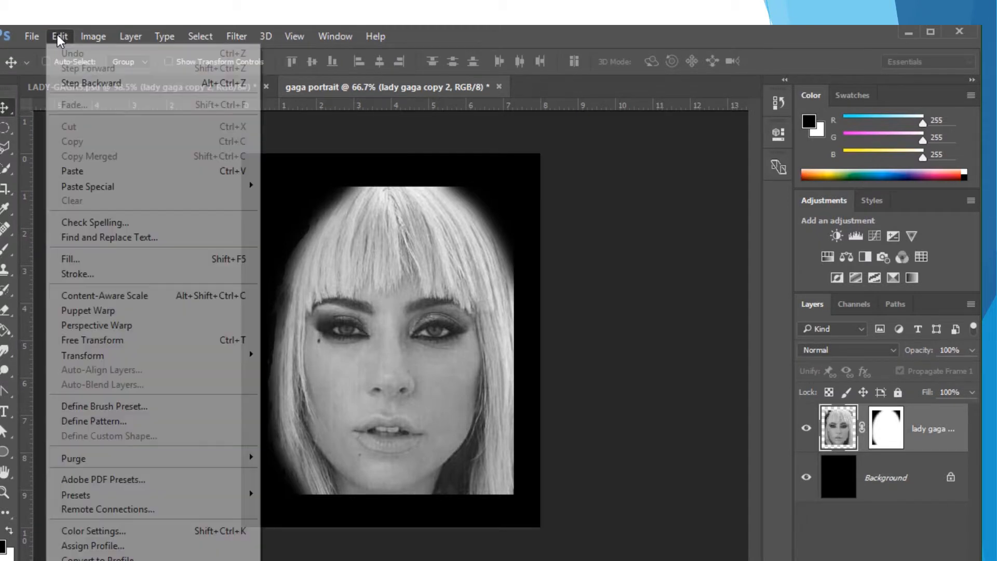
click(100, 339)
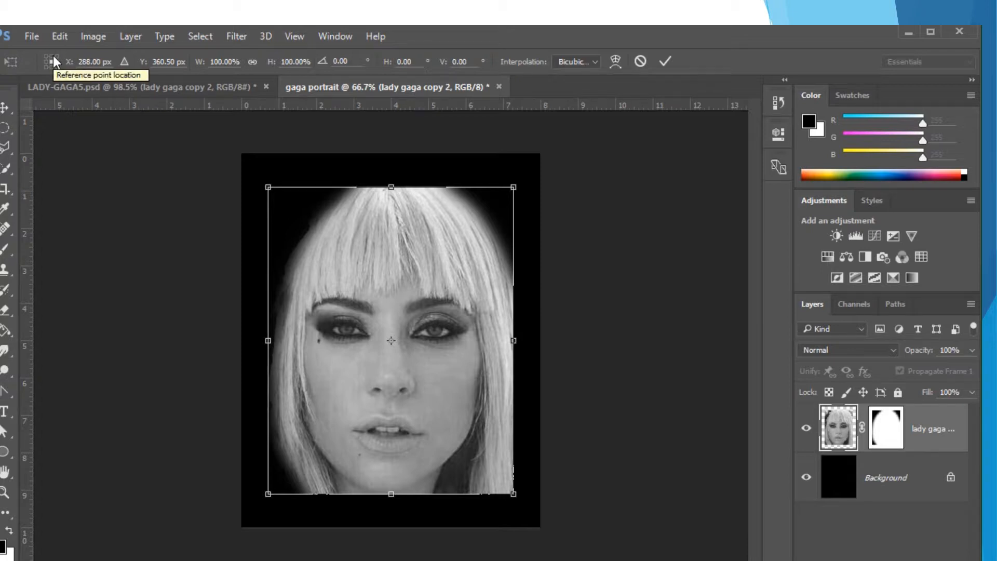
click(253, 61)
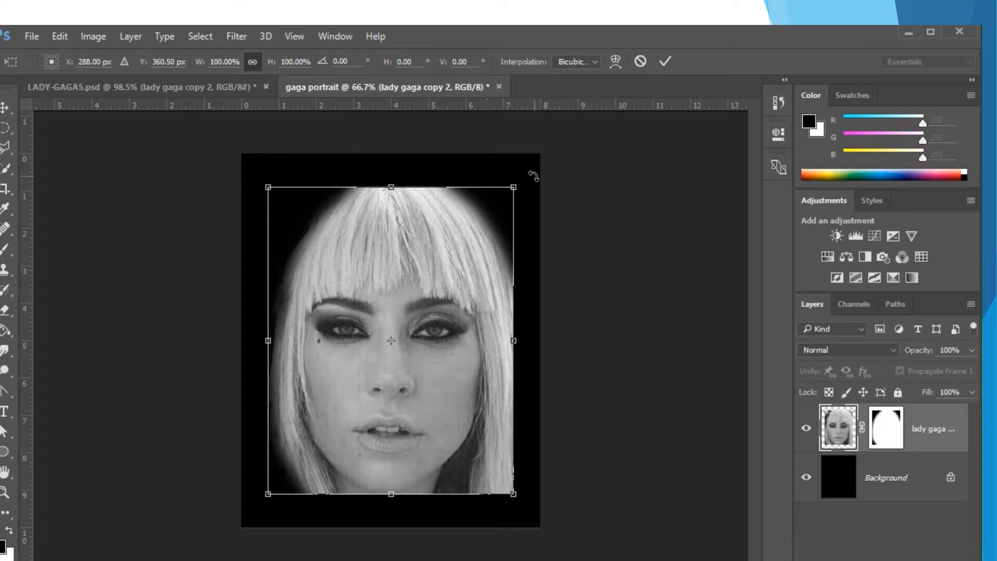
drag(513, 185, 545, 146)
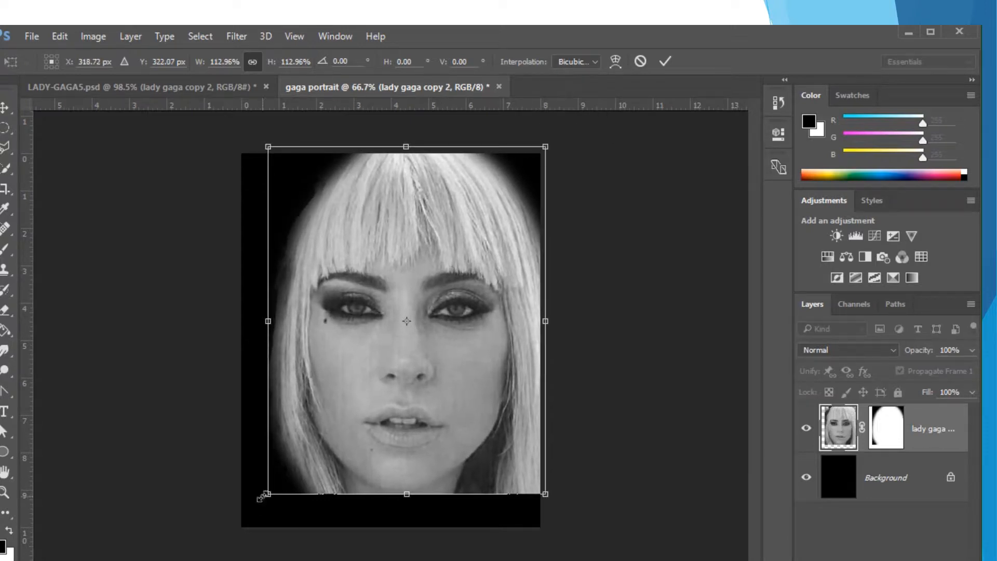
drag(268, 494, 172, 530)
drag(420, 429, 430, 425)
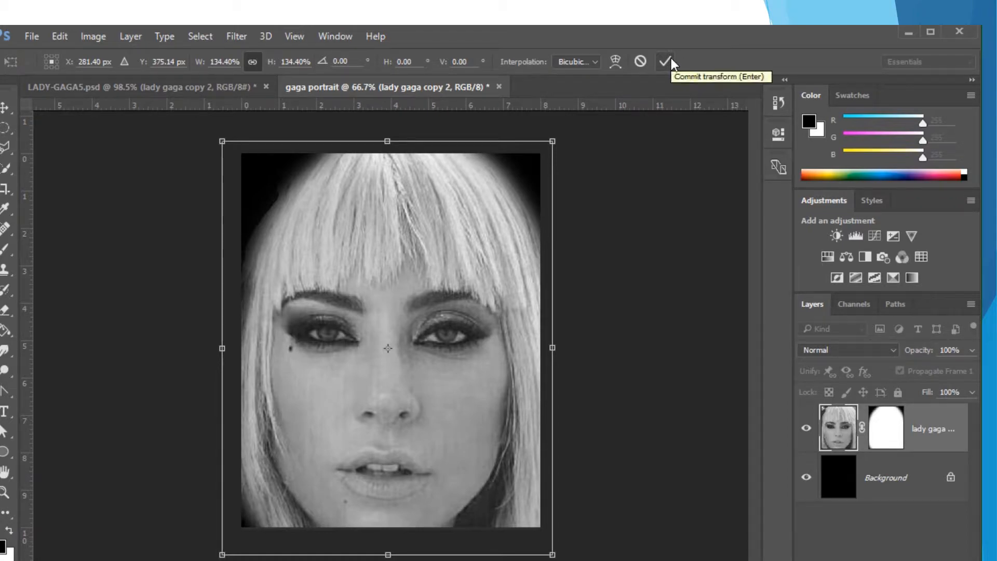
Set the transform interpolation to Bicubic Automatic and commit the transform
click(595, 61)
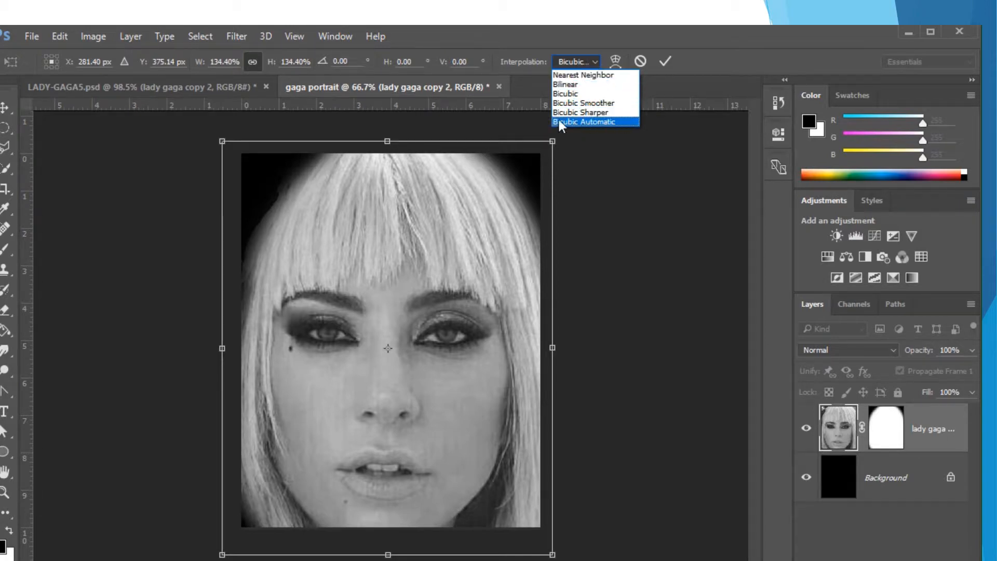
click(599, 122)
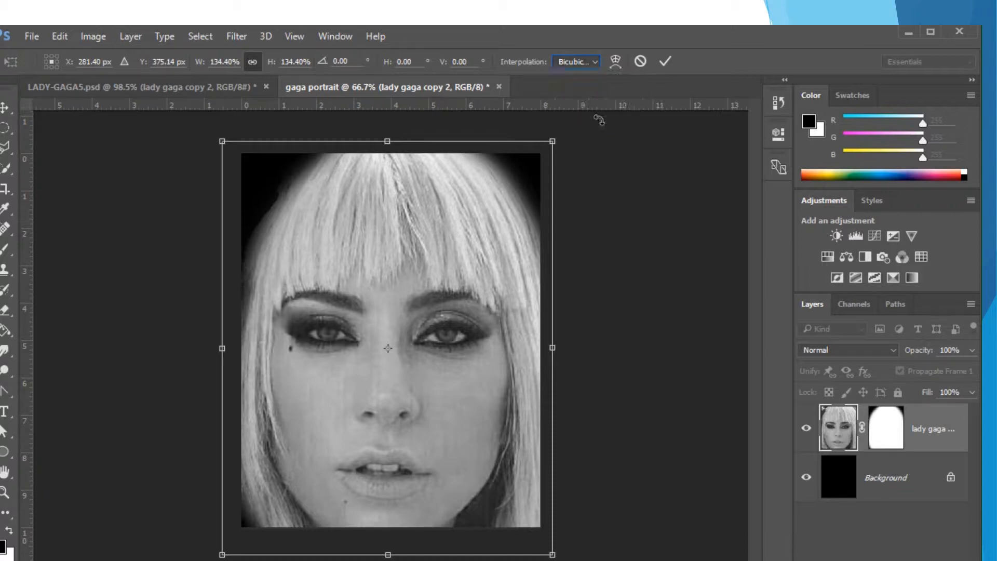
click(666, 61)
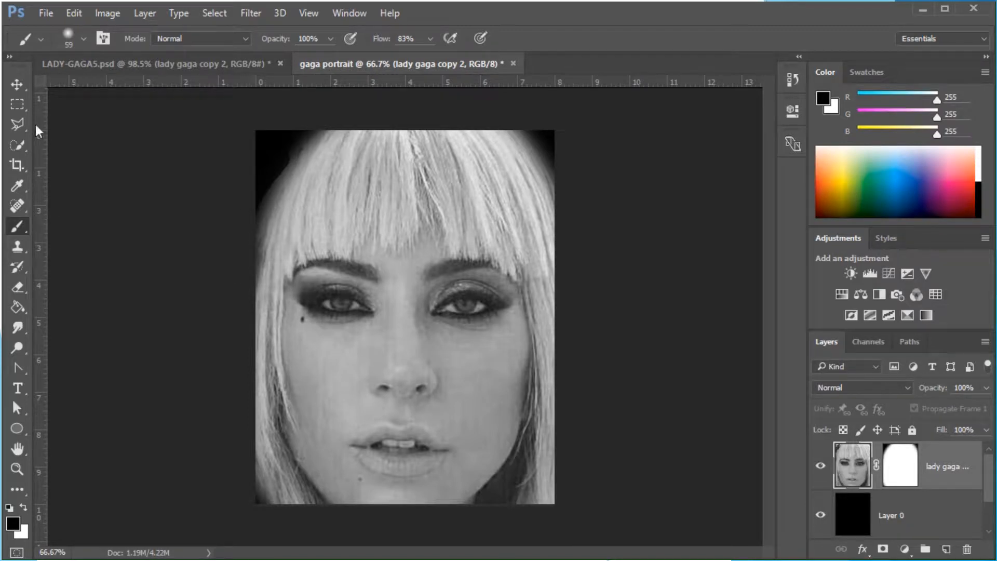
Choose the Brush tool with a soft round brush of about 59 px
right_click(20, 223)
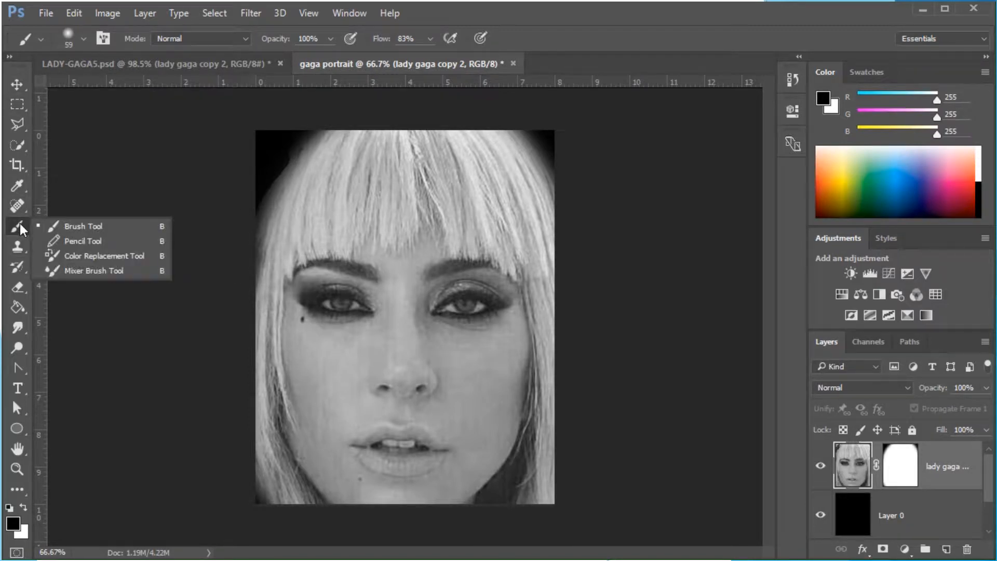
click(91, 223)
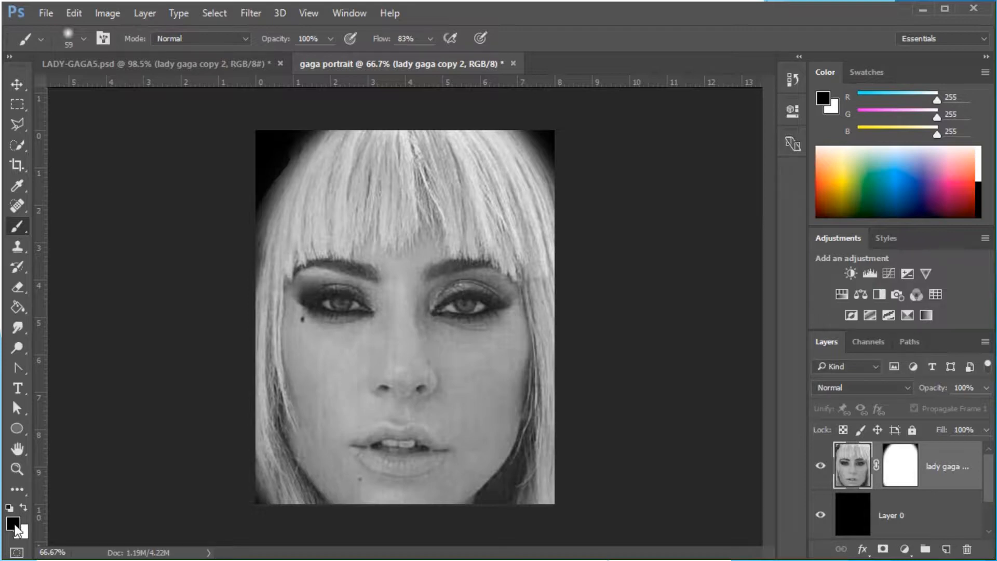
click(84, 39)
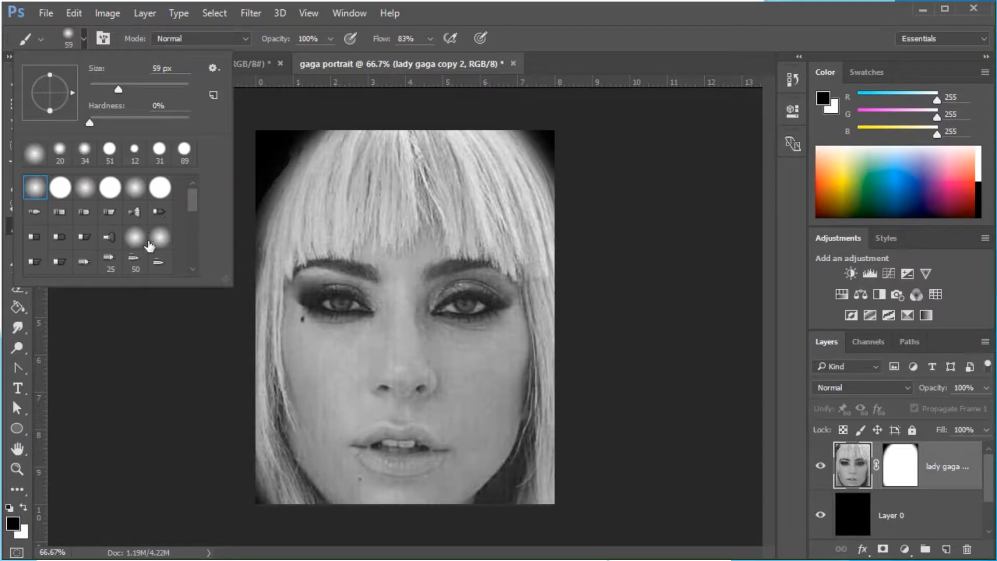
click(35, 188)
mouse_move(119, 89)
mouse_down()
mouse_move(132, 91)
mouse_move(123, 88)
mouse_up()
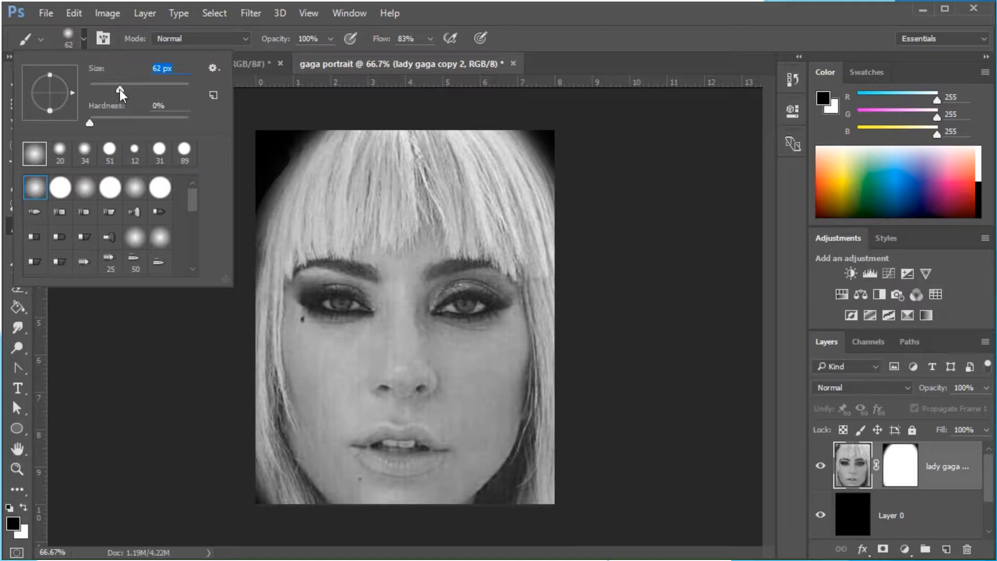
drag(117, 89, 120, 89)
Set the brush flow to 100%
click(188, 38)
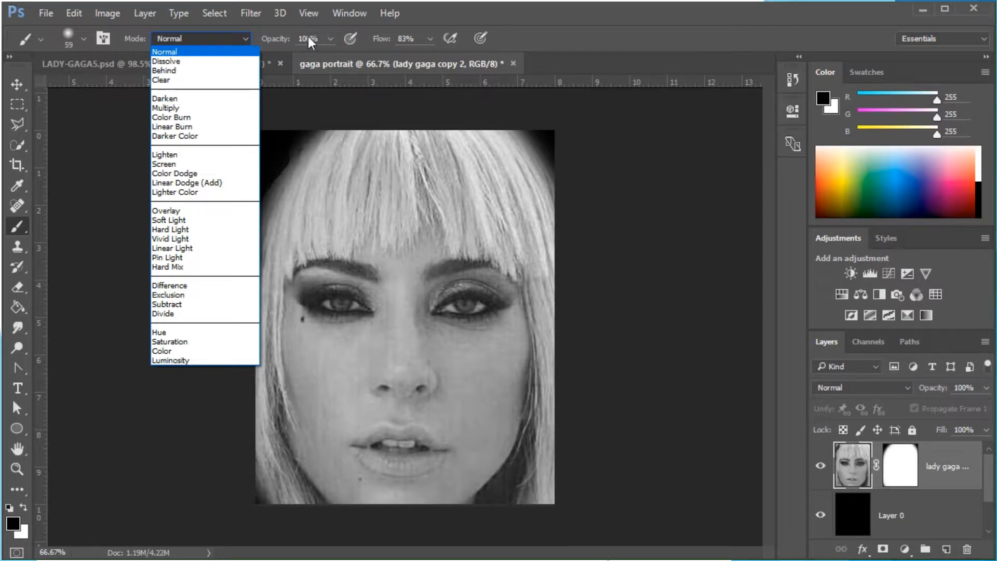
click(429, 40)
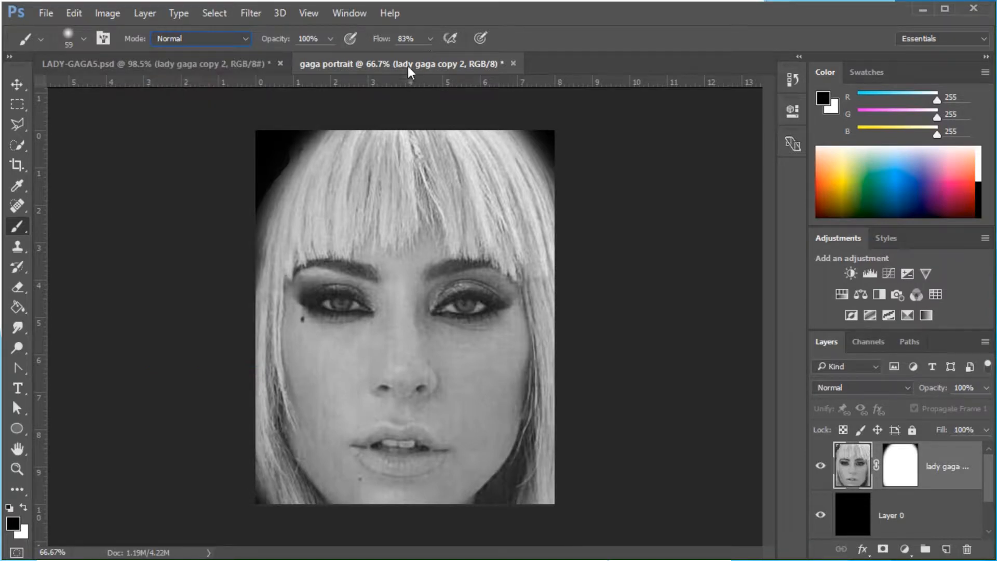
click(430, 39)
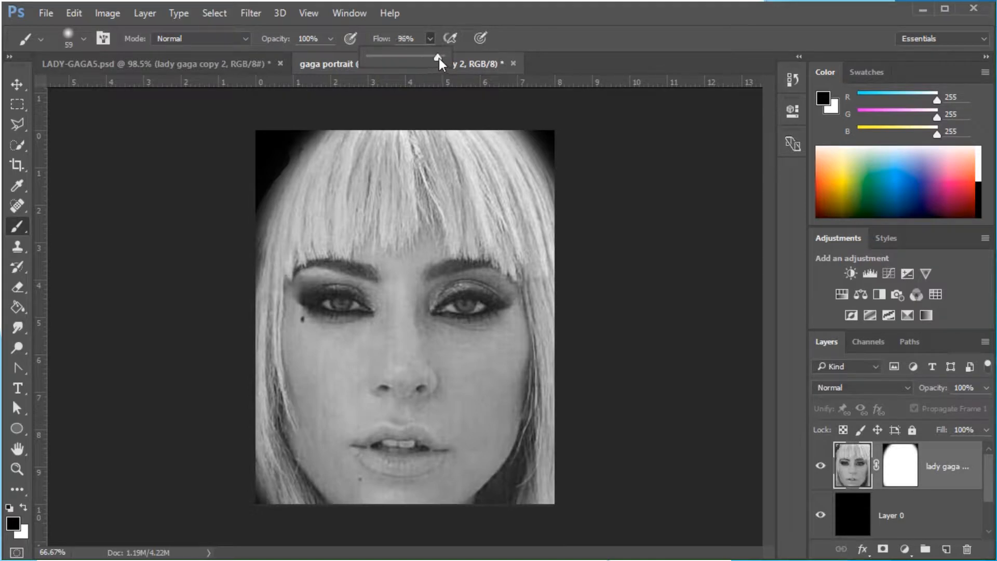
drag(438, 59, 450, 58)
Select the layer mask and paint black over the upper-left and upper-right corners of the portrait
click(901, 464)
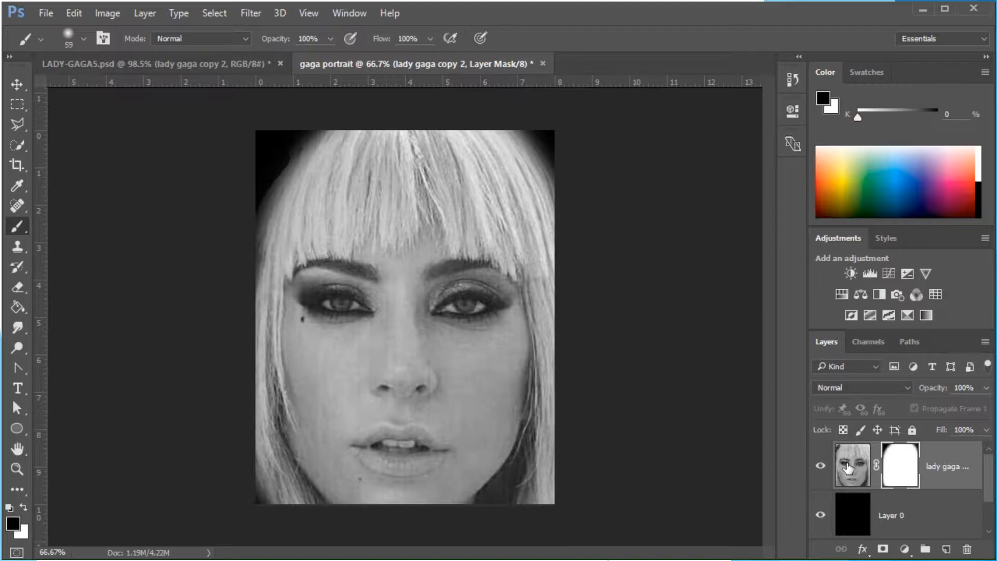
mouse_move(310, 118)
mouse_down()
mouse_move(257, 187)
mouse_move(232, 240)
mouse_up()
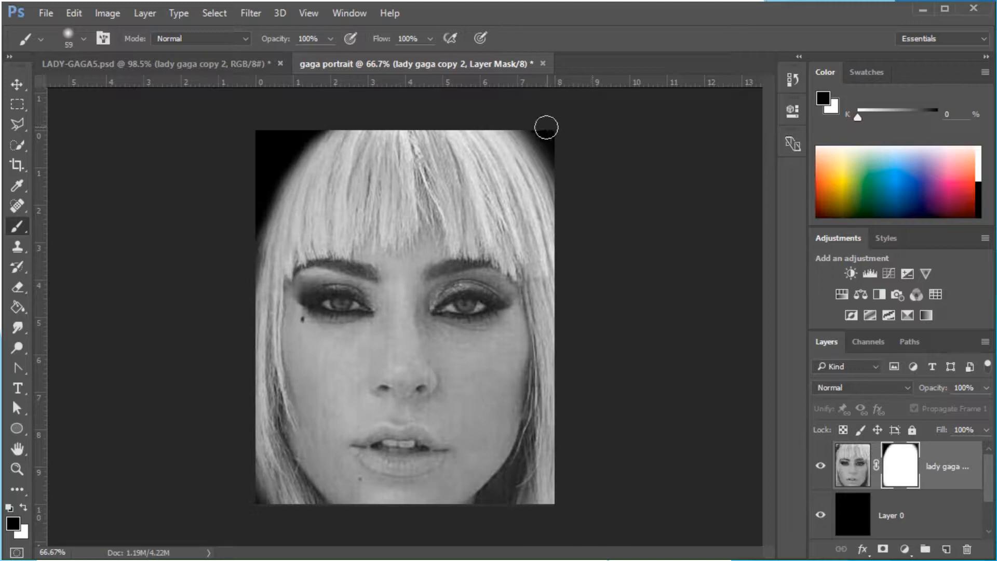
mouse_move(543, 127)
mouse_down()
mouse_move(564, 189)
mouse_move(573, 290)
mouse_up()
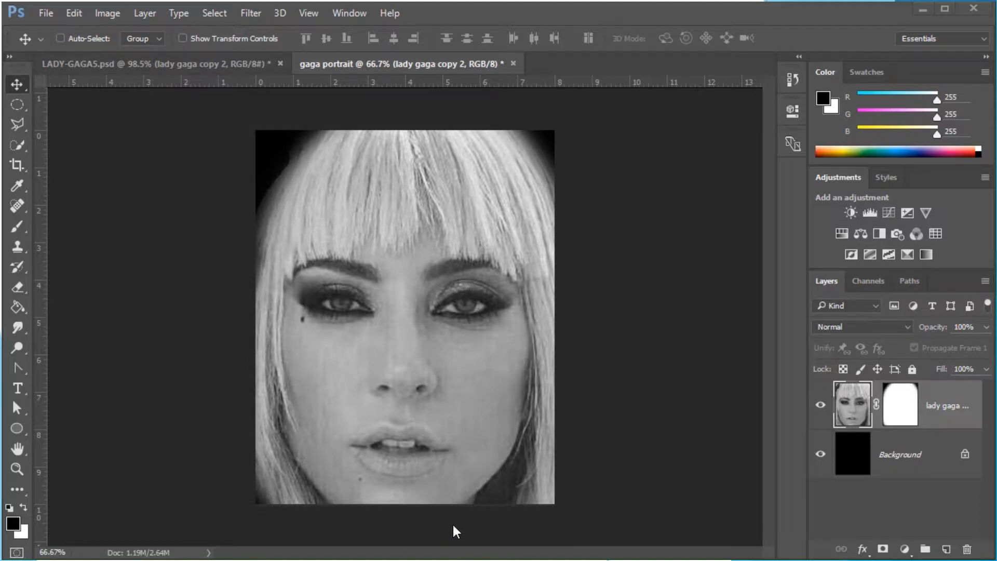
Drag a vertical guide from the ruler to the centre line of the face
click(308, 11)
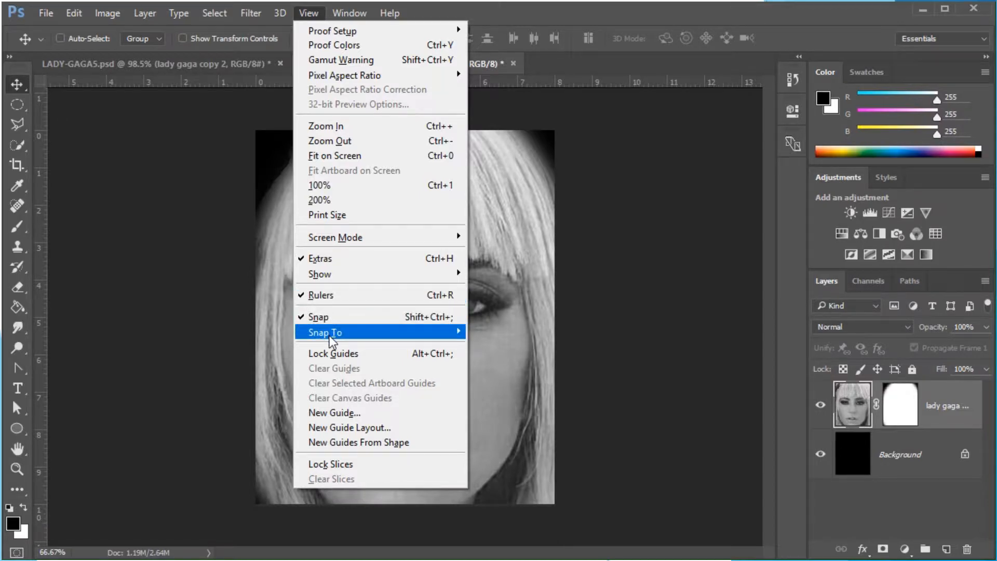
mouse_move(326, 336)
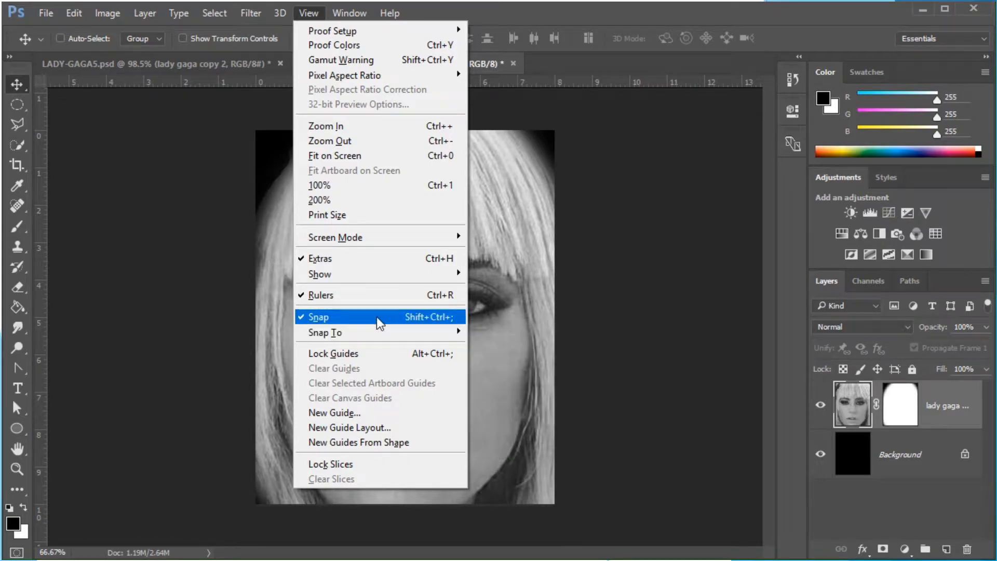
click(42, 252)
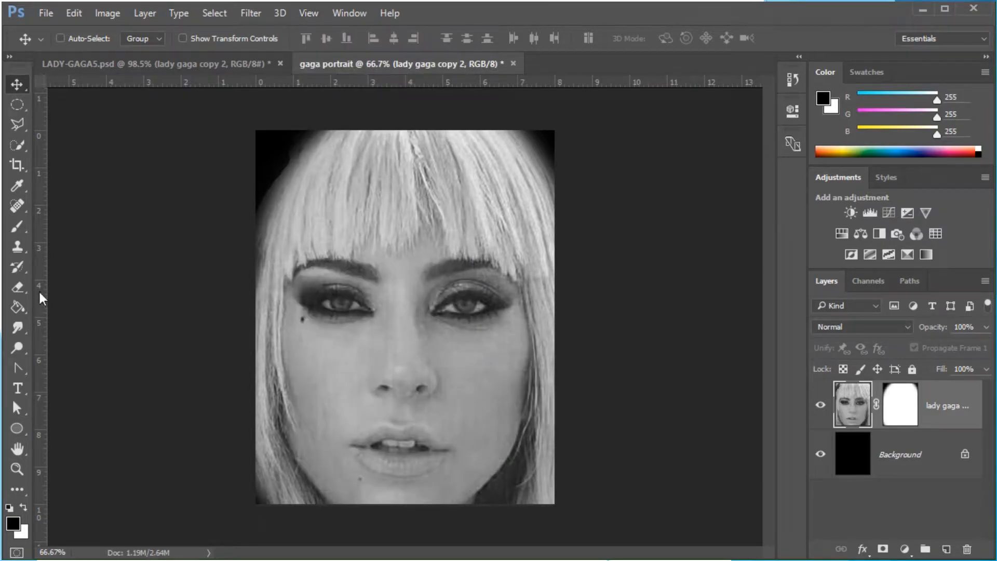
drag(39, 278, 406, 274)
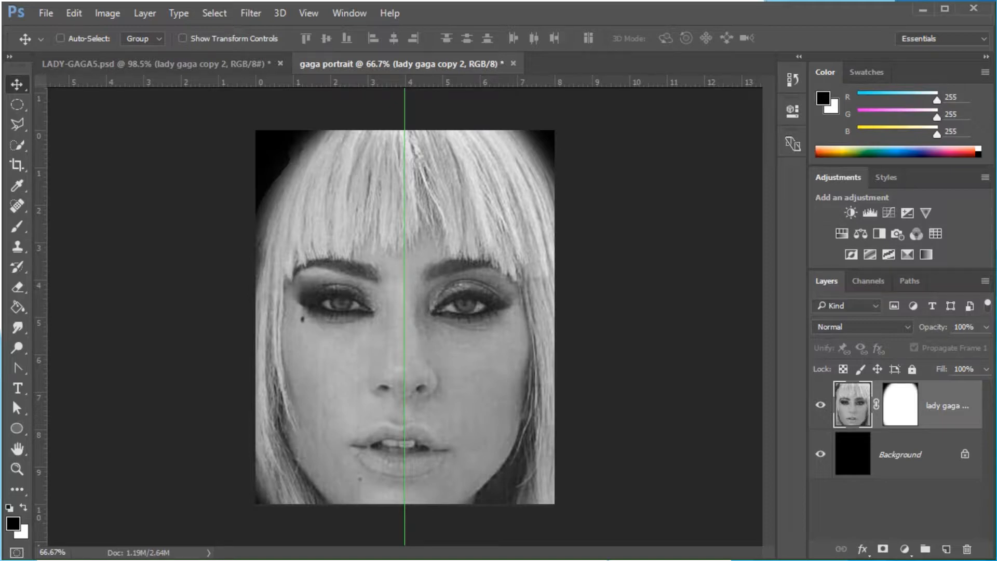
Add a new layer and fill a rectangular selection covering the portrait's left half, up to the guide, with black
click(945, 549)
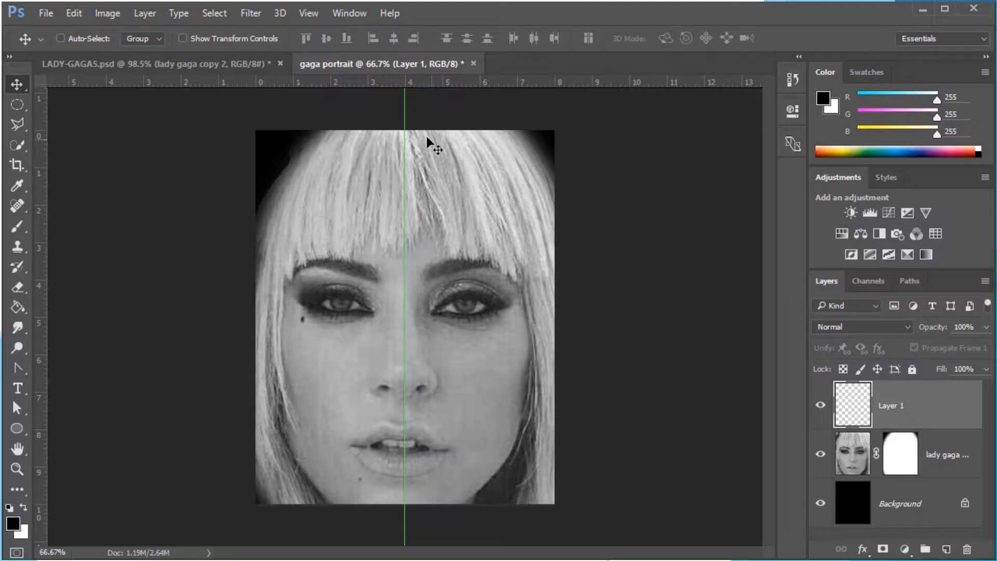
click(15, 102)
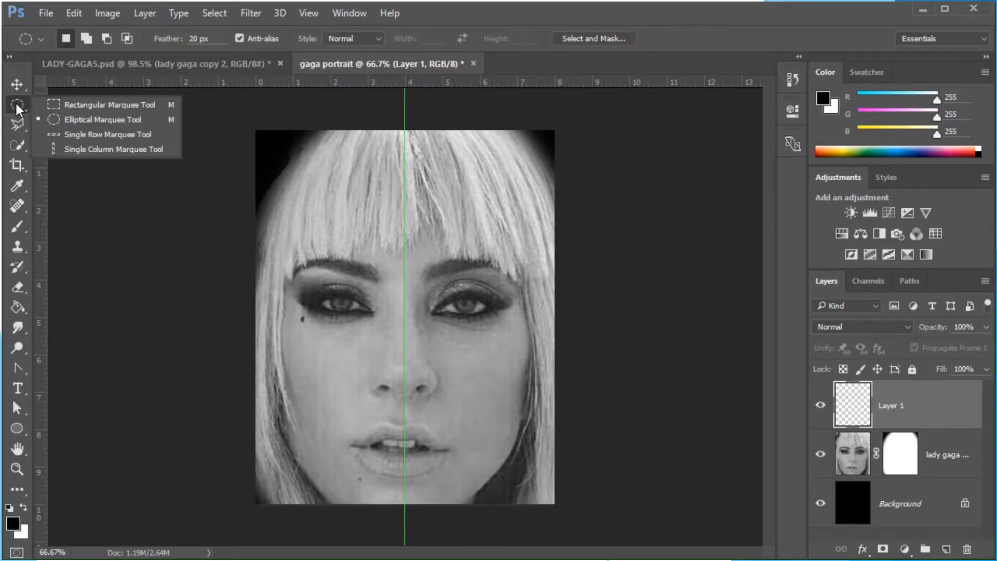
click(79, 104)
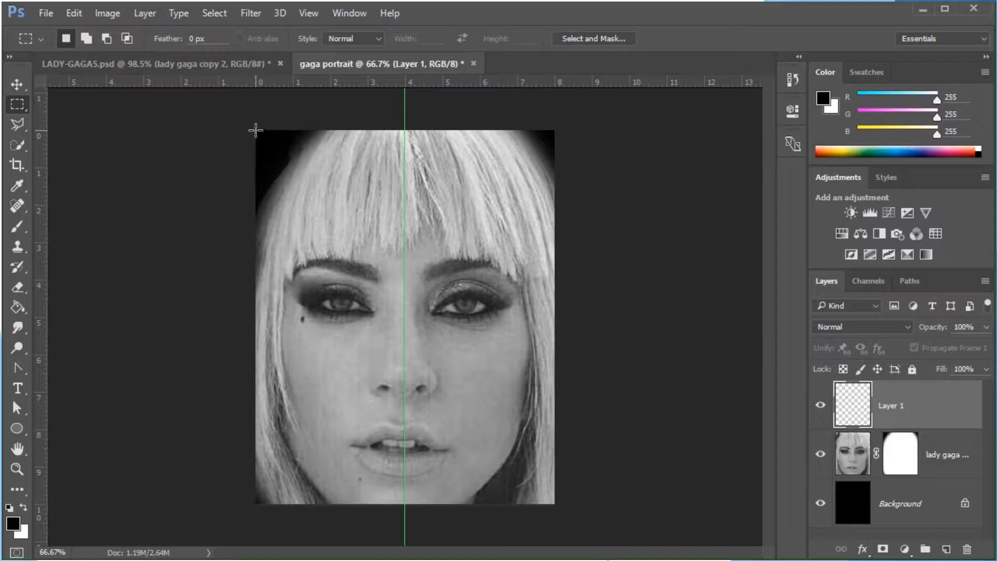
drag(243, 118, 405, 529)
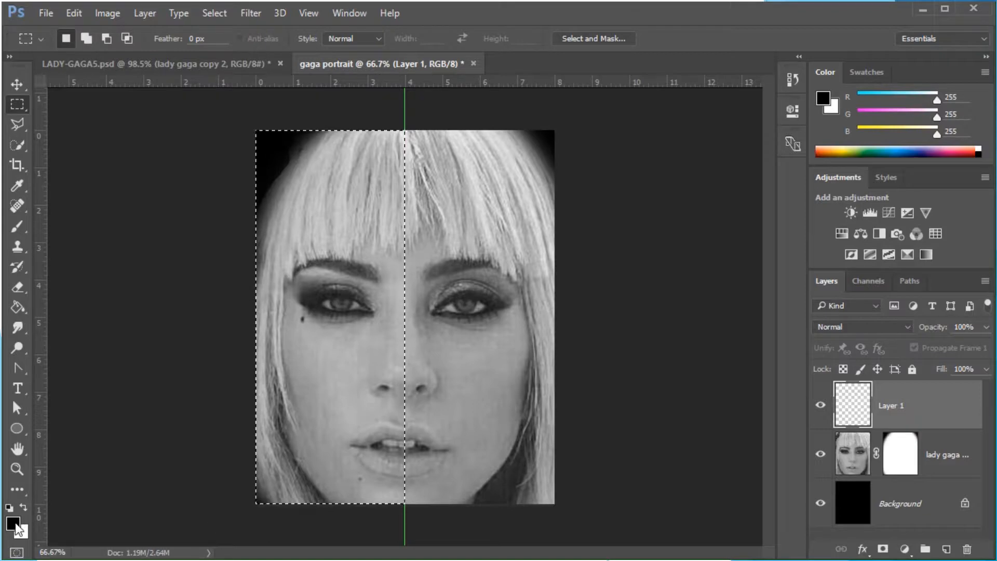
click(13, 306)
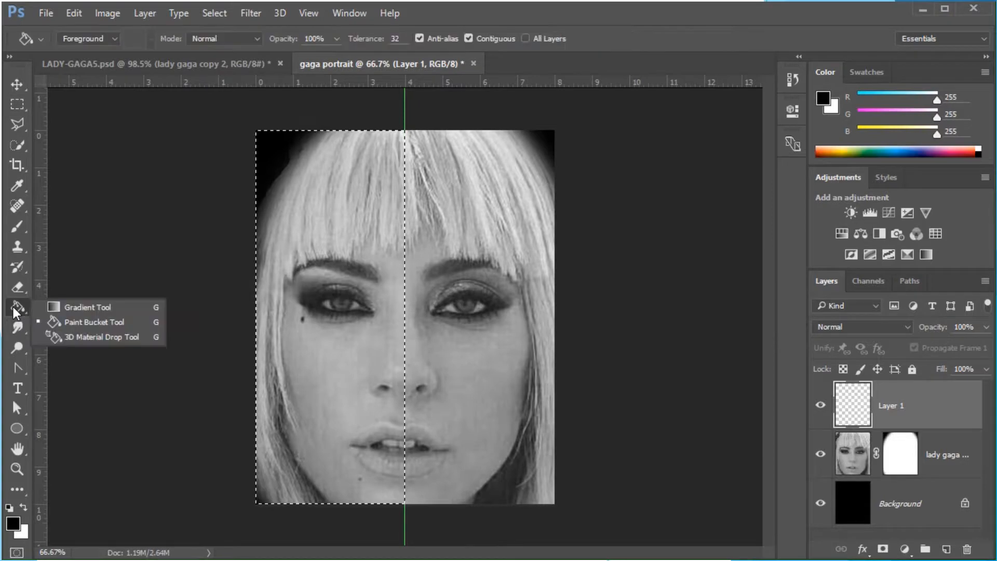
click(79, 322)
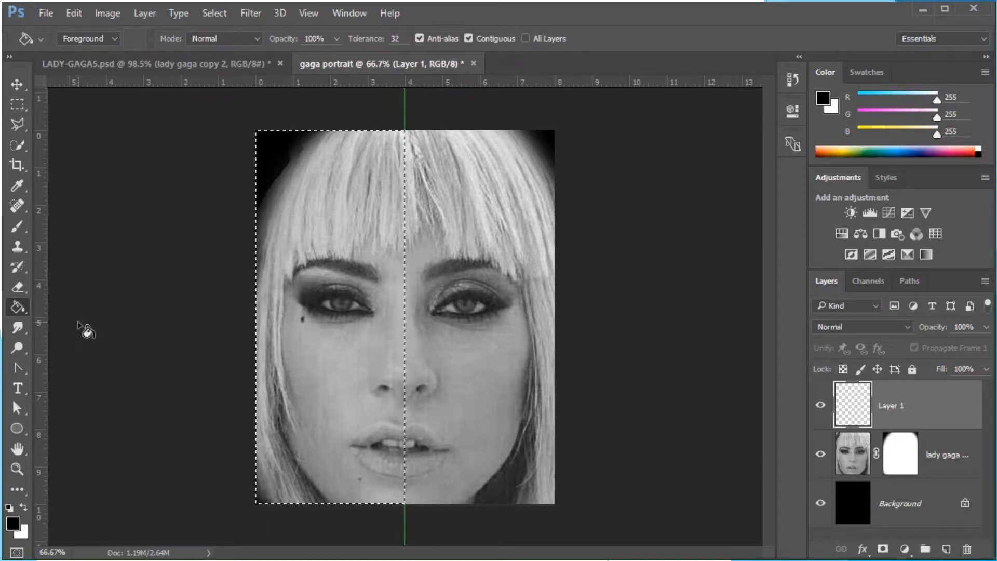
click(319, 180)
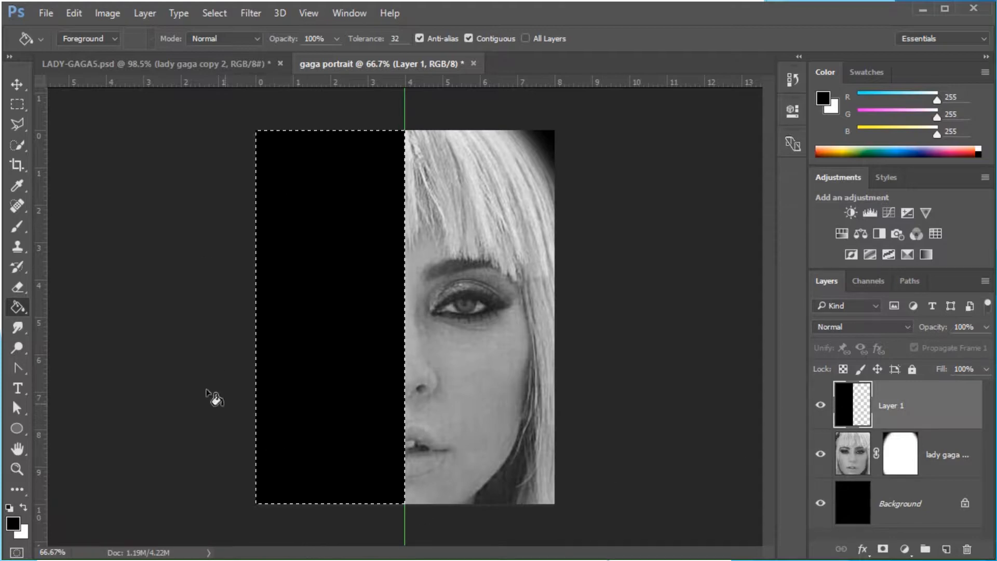
Deselect the selection and turn off extras to hide the guide
click(205, 17)
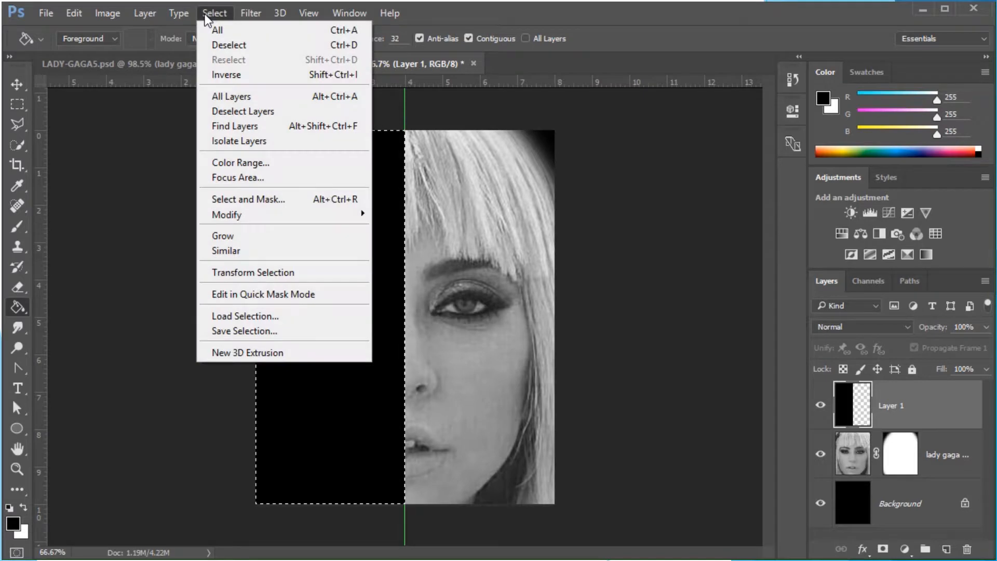
click(223, 46)
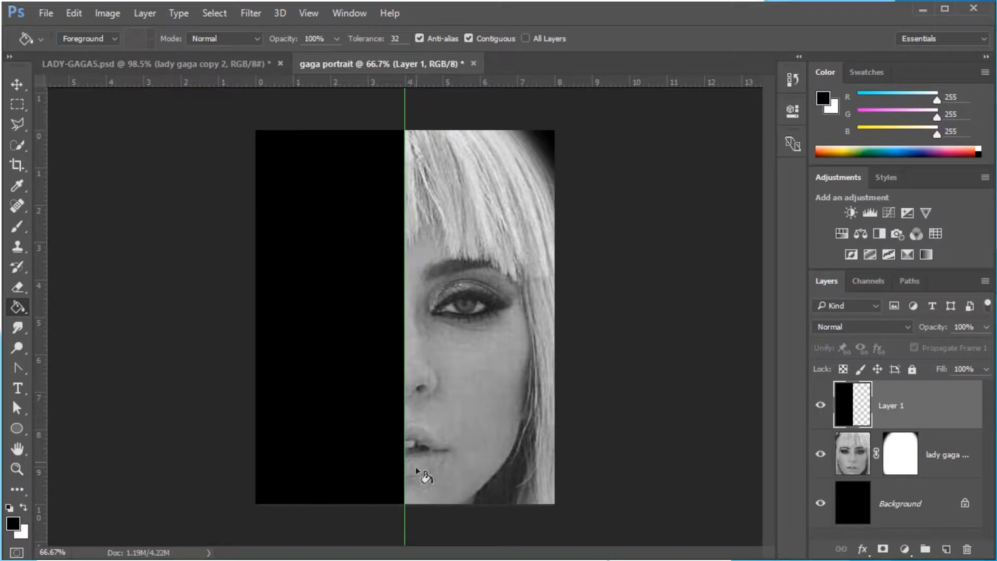
click(307, 14)
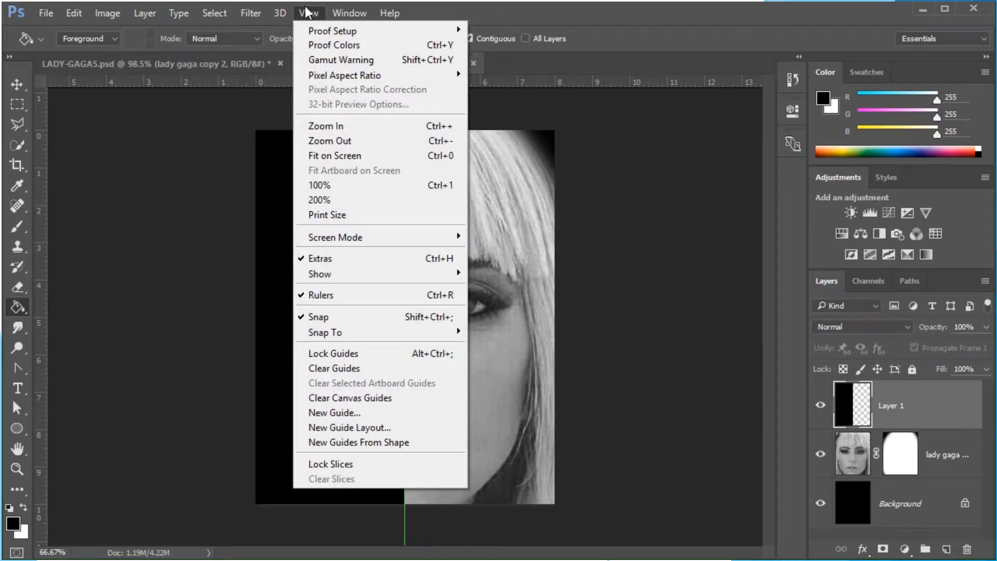
click(319, 262)
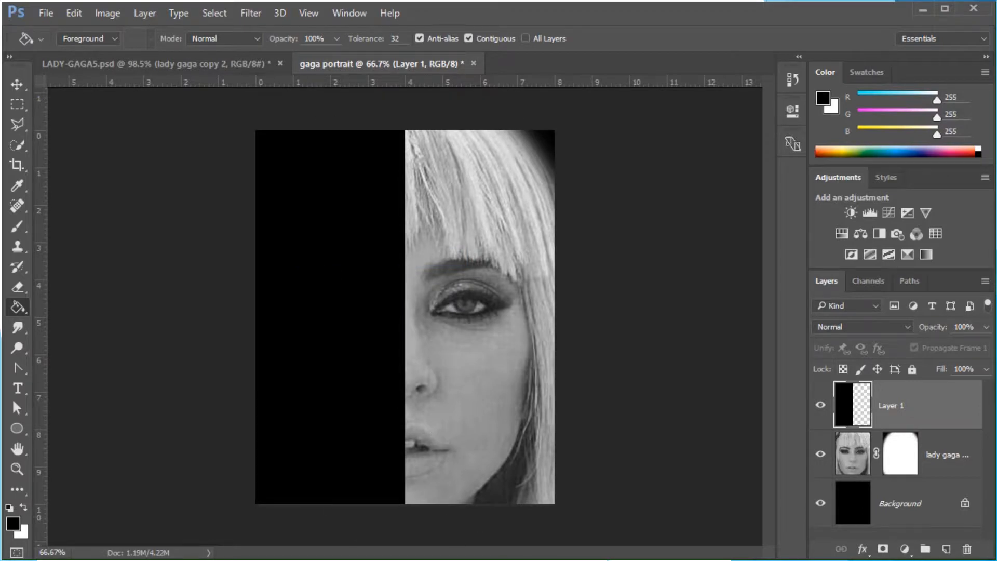
Switch to the Horizontal Type tool and set the font to Gill Sans Ultra Bold
key(b)
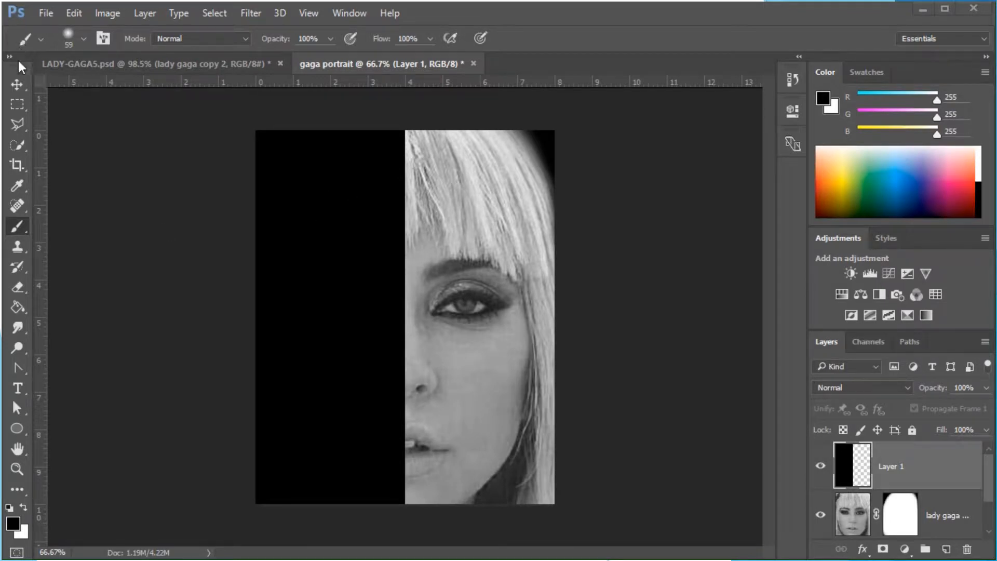
click(18, 388)
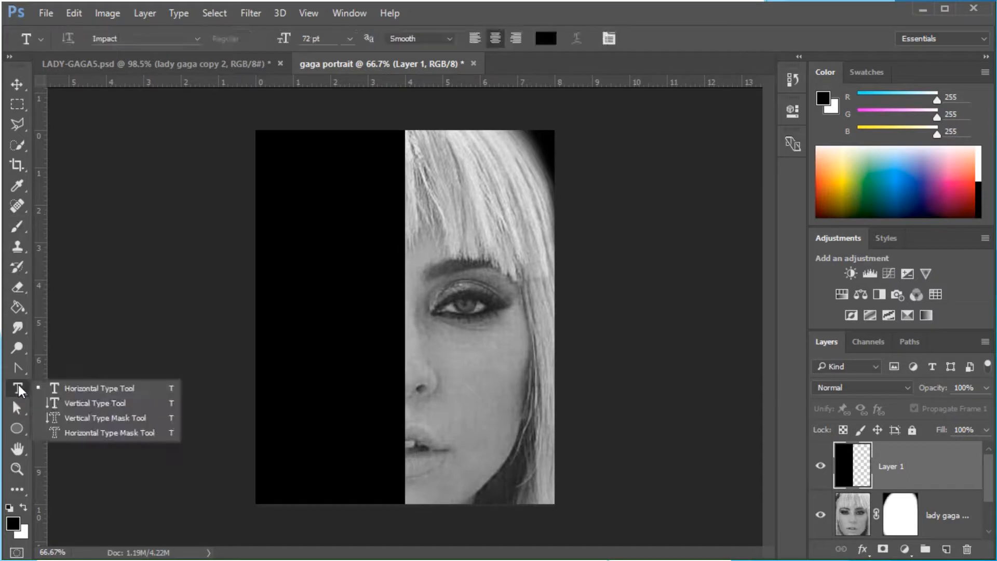
click(126, 384)
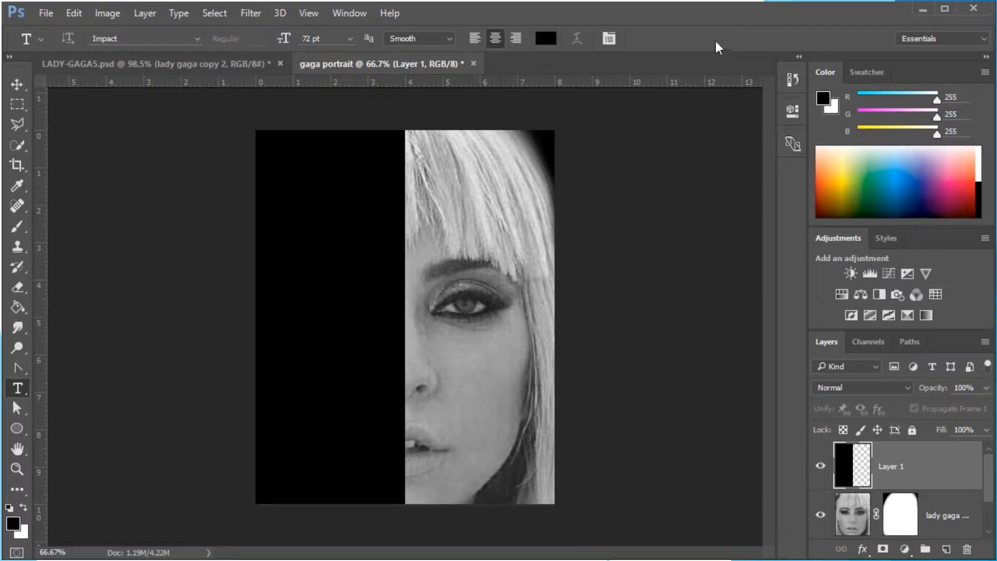
click(197, 39)
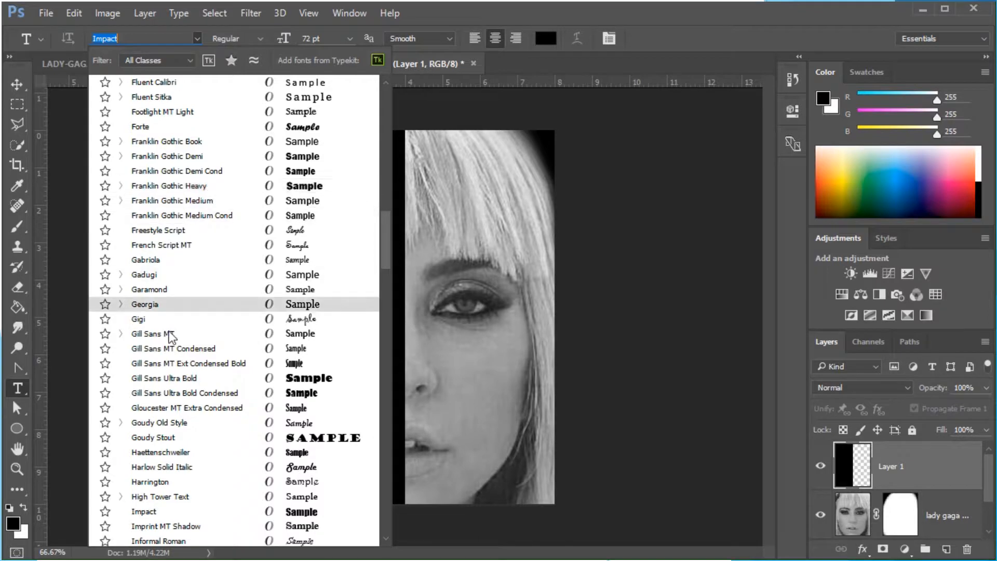
scroll(172, 382, down, 5)
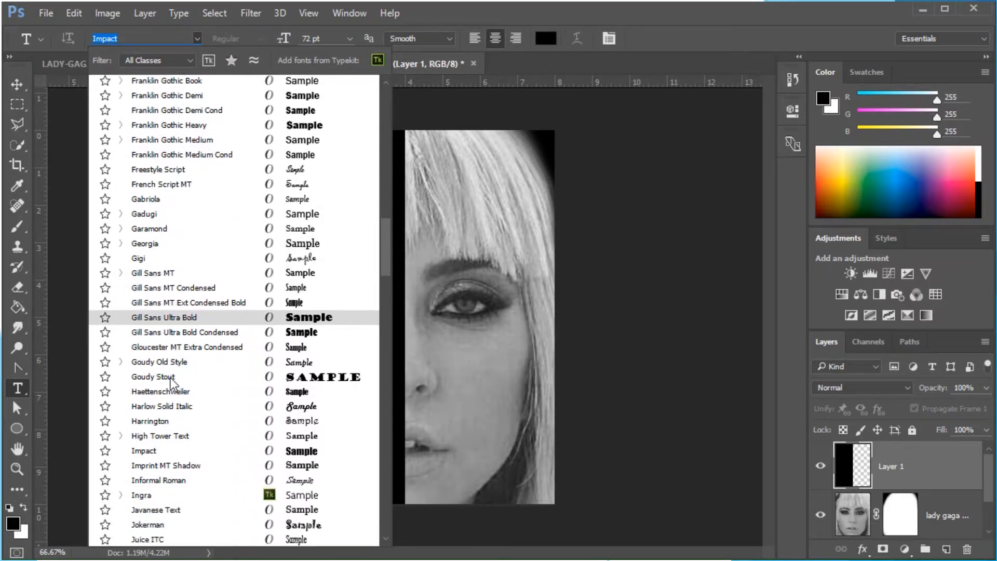
scroll(175, 360, down, 9)
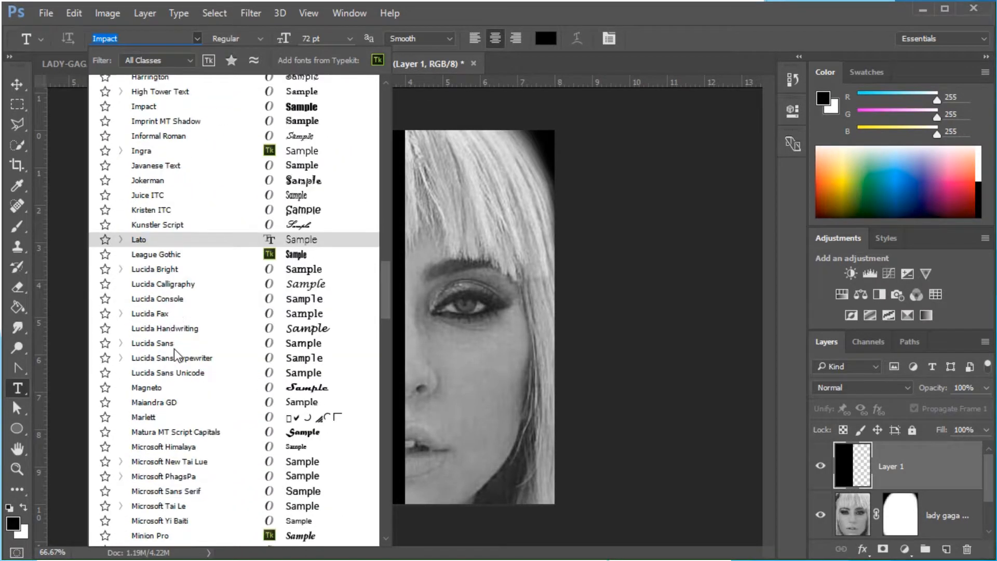
scroll(177, 337, down, 8)
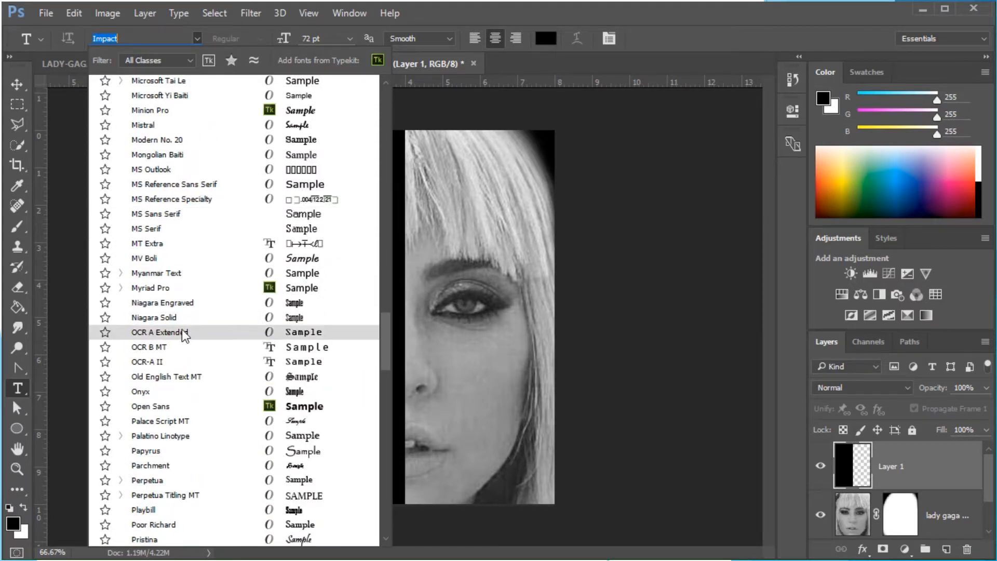
scroll(185, 329, down, 8)
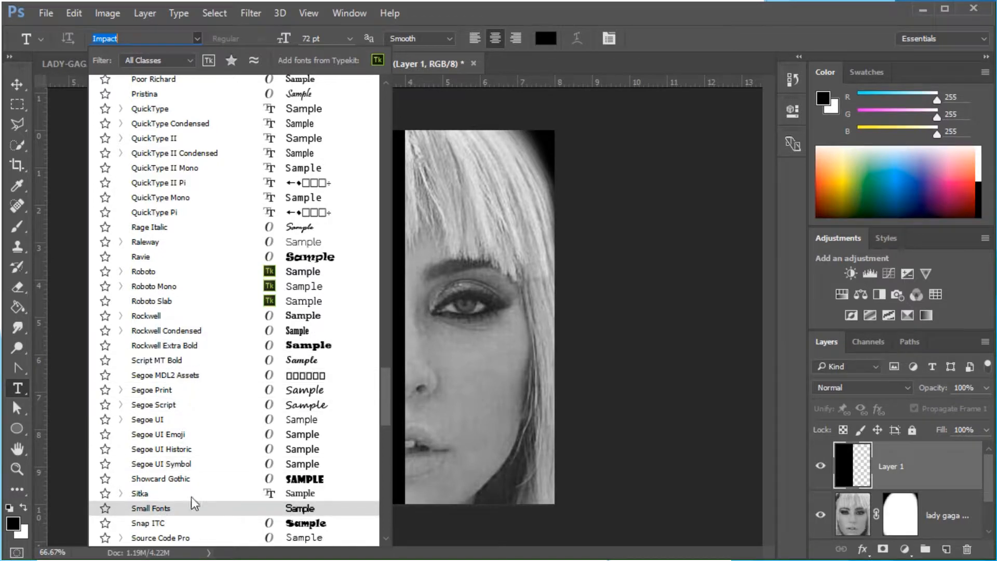
scroll(196, 491, down, 3)
scroll(197, 488, up, 6)
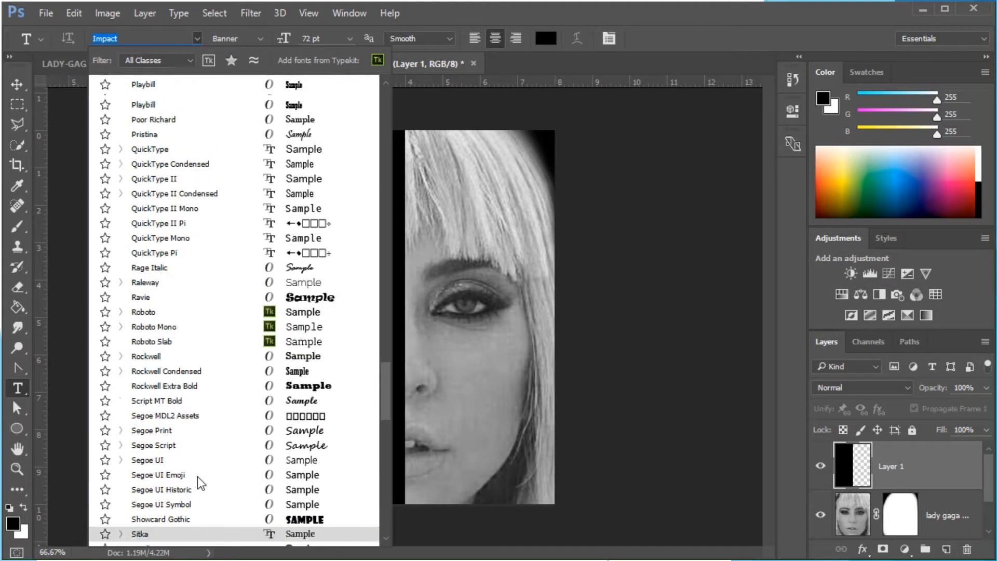
scroll(197, 475, up, 9)
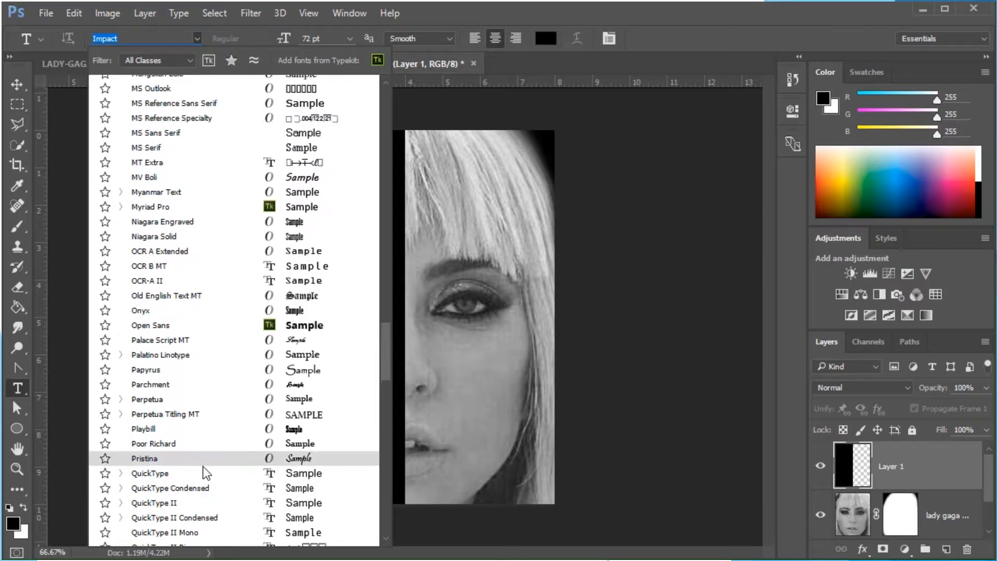
scroll(203, 463, up, 7)
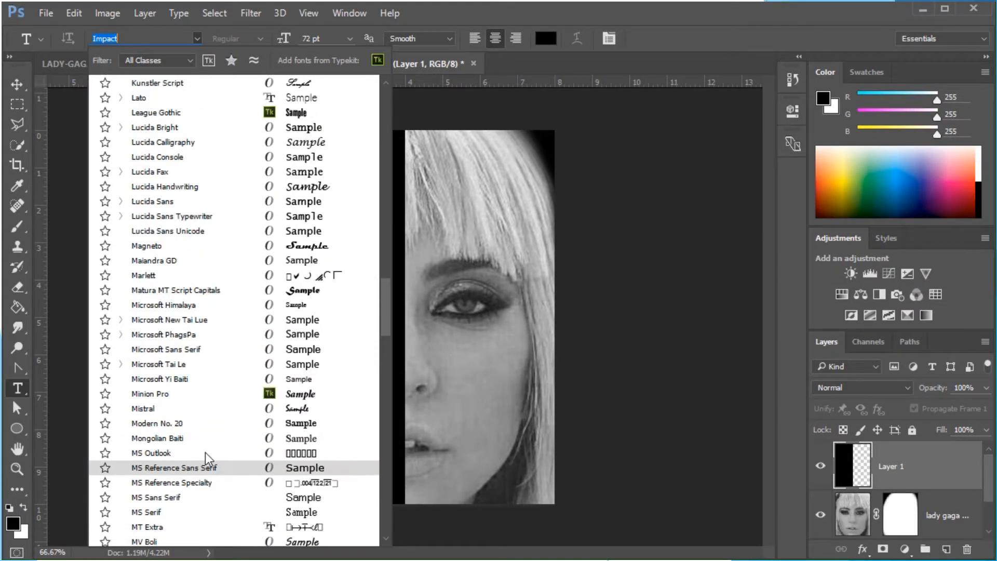
scroll(212, 446, up, 6)
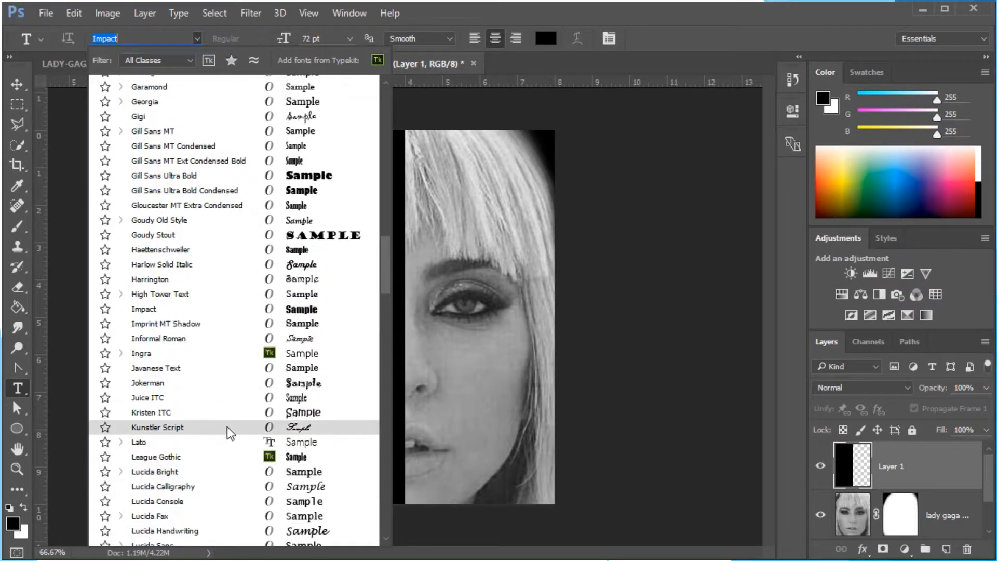
scroll(225, 429, up, 1)
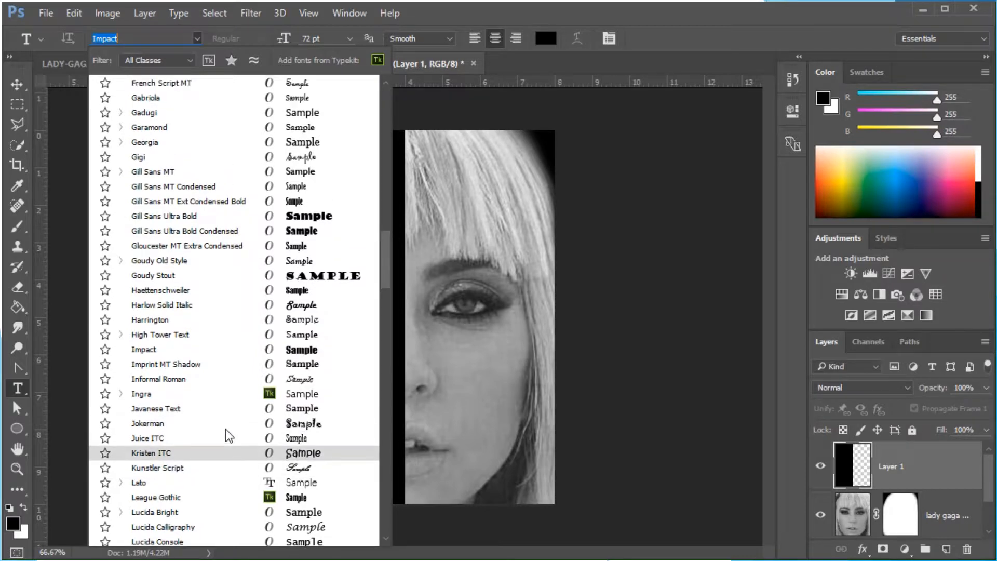
click(164, 215)
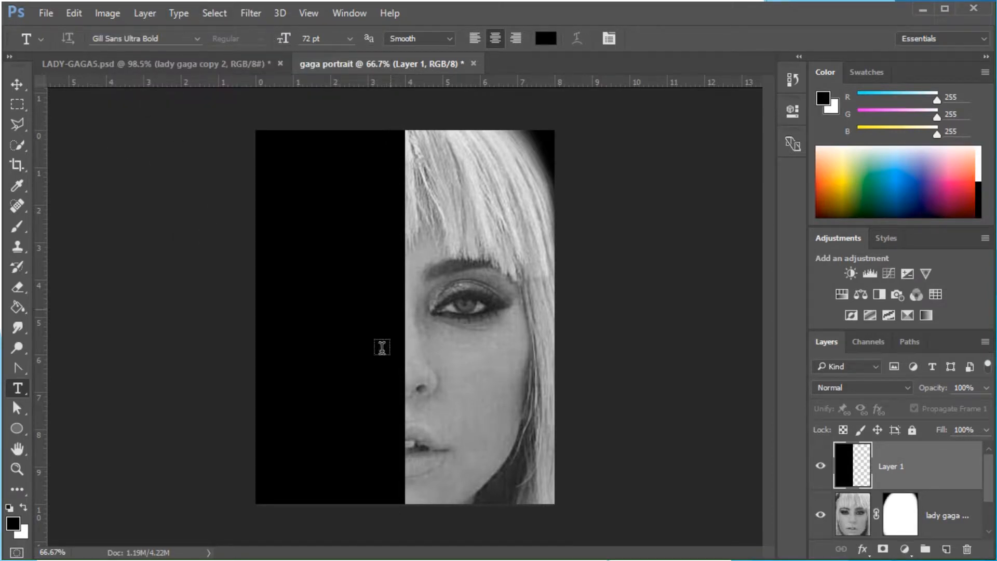
Set the text to right-aligned and the text colour to white, ffffff
click(517, 39)
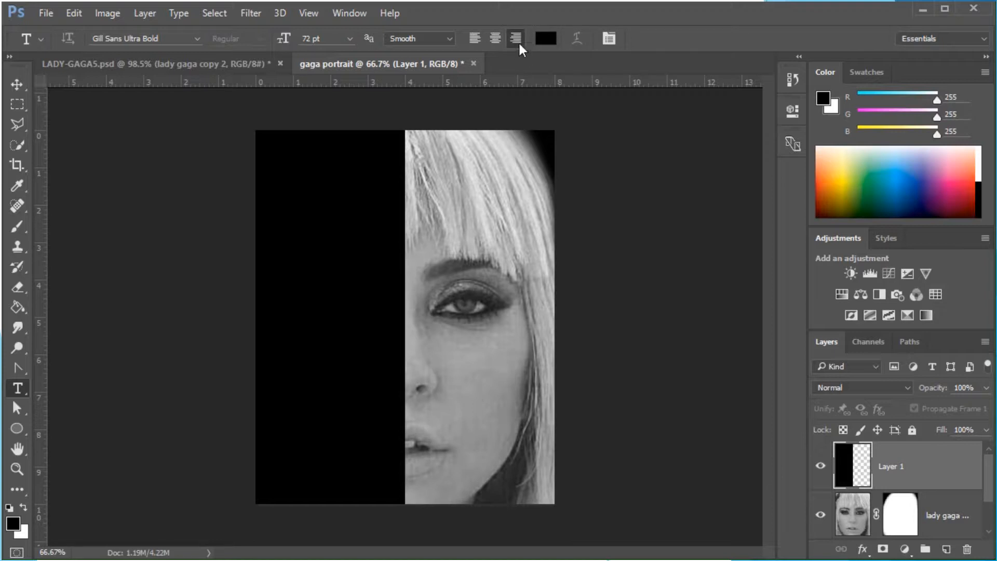
click(547, 39)
drag(655, 293, 649, 69)
click(591, 124)
drag(591, 123, 630, 82)
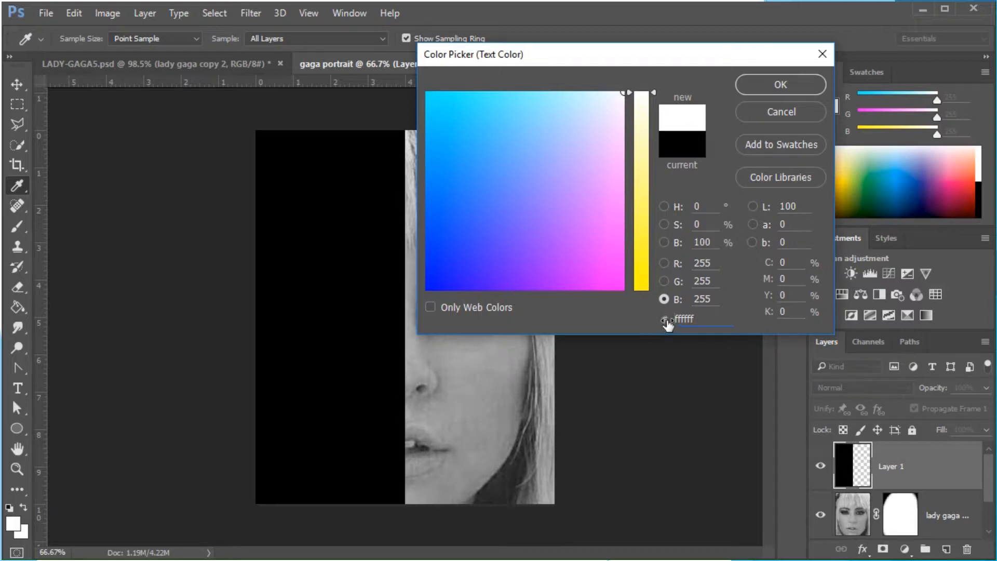
click(784, 83)
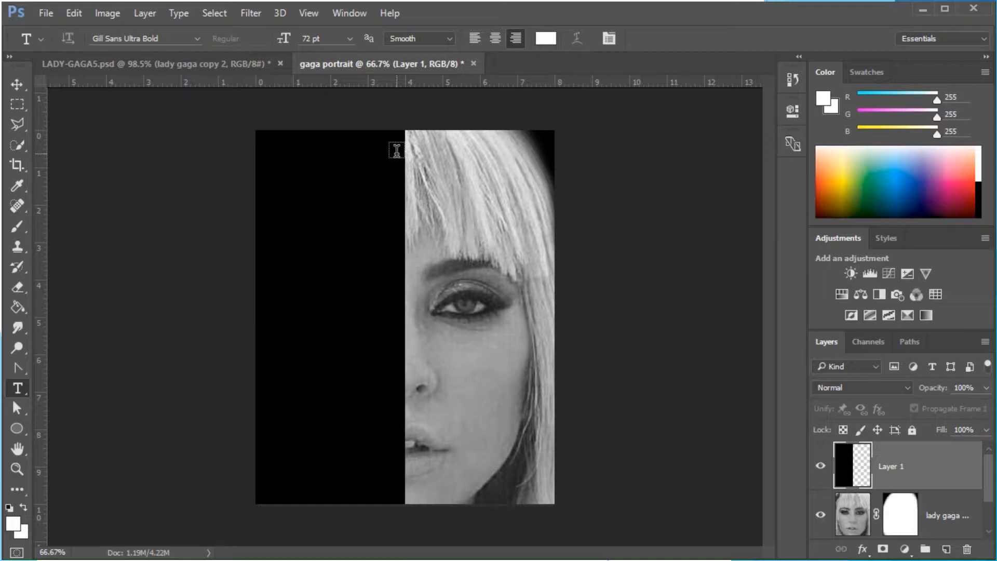
Start a text layer near the top of the black half beside the guide, at 30 pt size
click(397, 157)
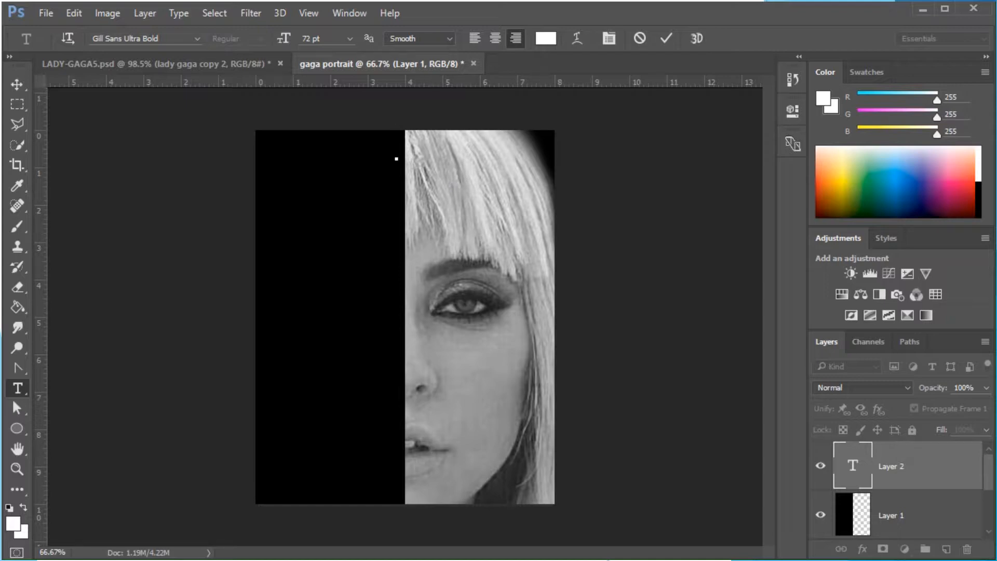
click(350, 38)
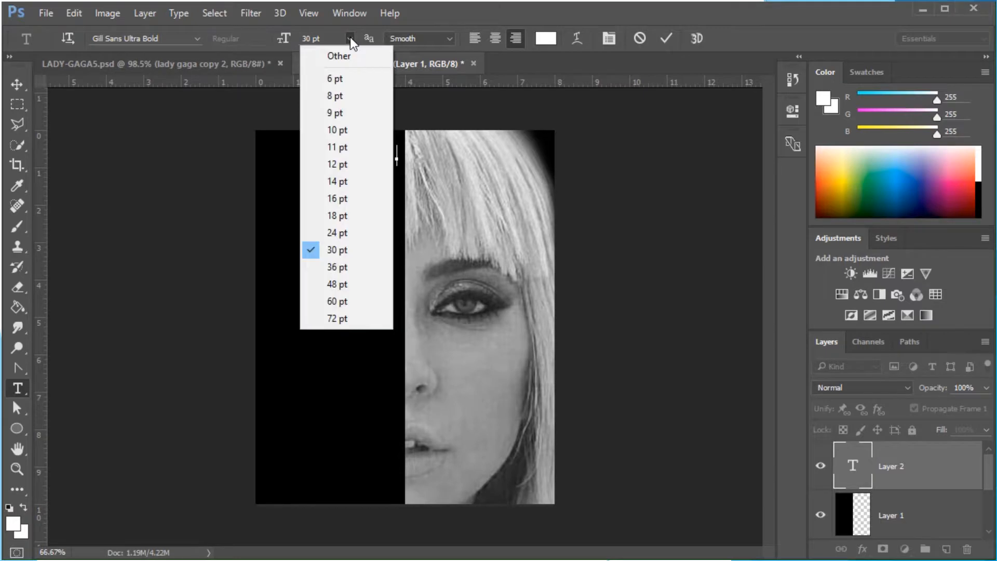
click(329, 249)
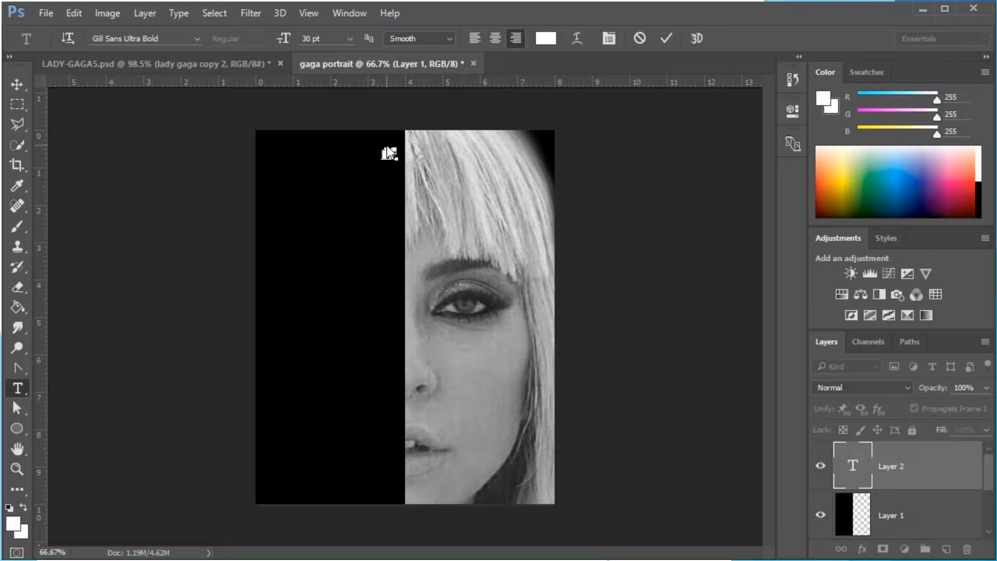
Continue the quote below "if" with "you", "don't", "have", "any" and "shadows", one word per line
text(you)
key(Return)
text(don't)
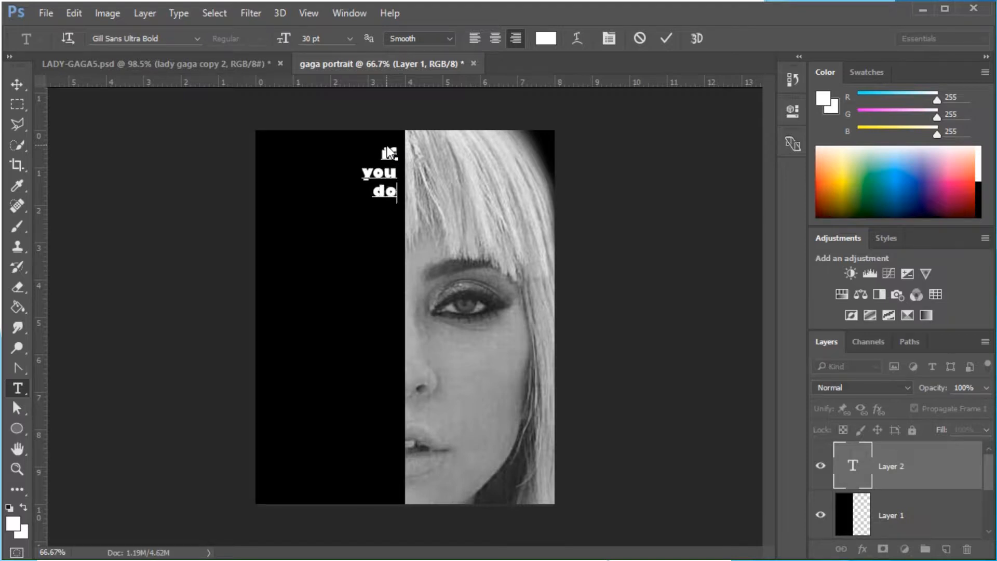
key(Return)
text(have)
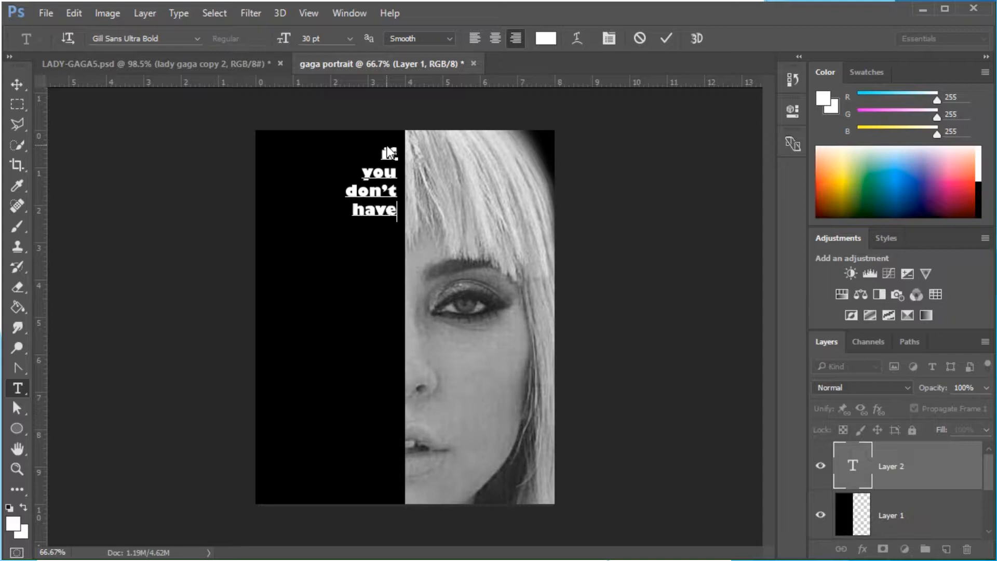
key(Return)
text(any)
key(Return)
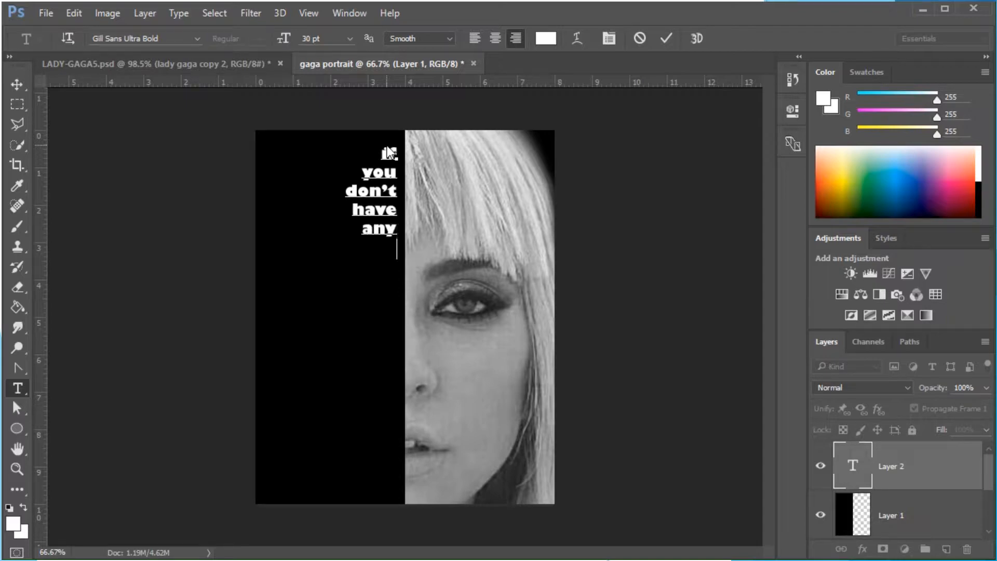
text(shawdo)
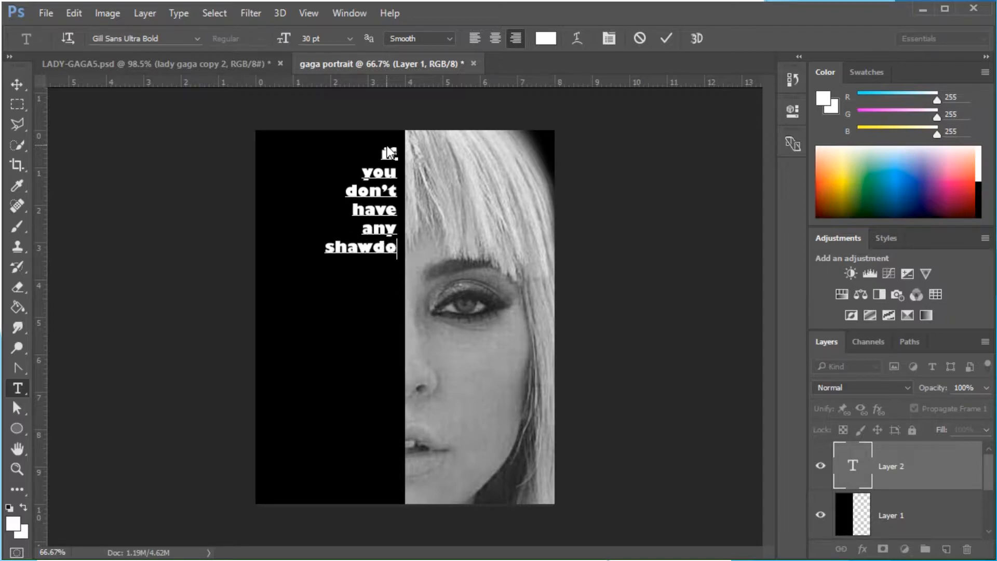
key(BackSpace)
key(BackSpace)
key(BackSpace)
text(dows)
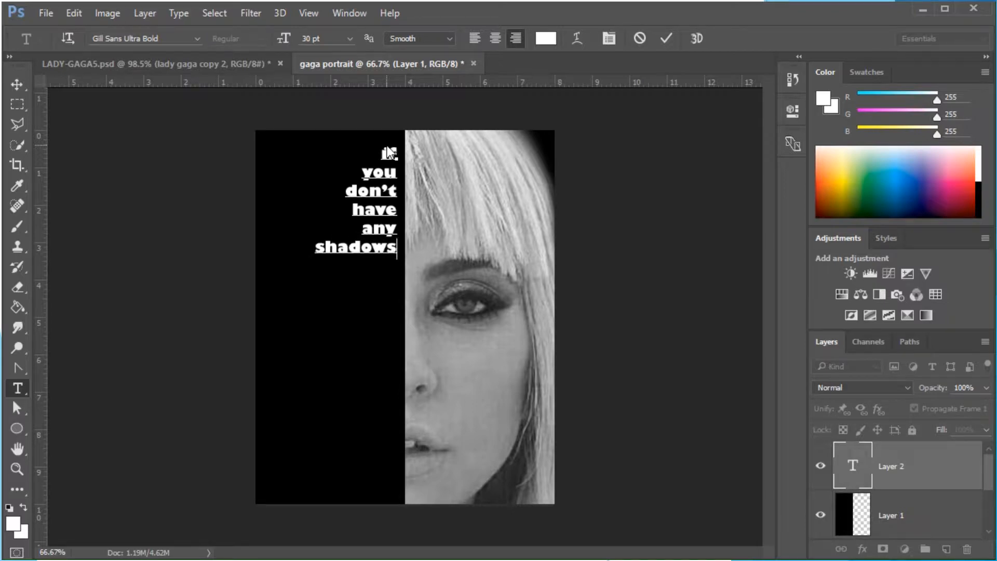
Add the lines "you", "are", "not" and "standing" beneath "shadows"
key(Return)
text(you)
key(BackSpace)
key(Return)
text(are)
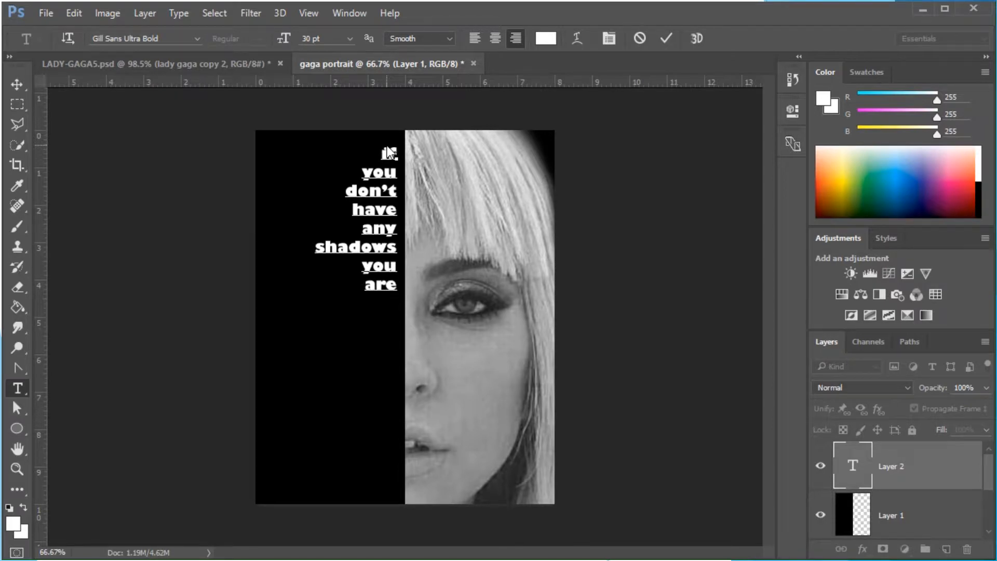
key(Return)
text(not)
key(Return)
text(standing)
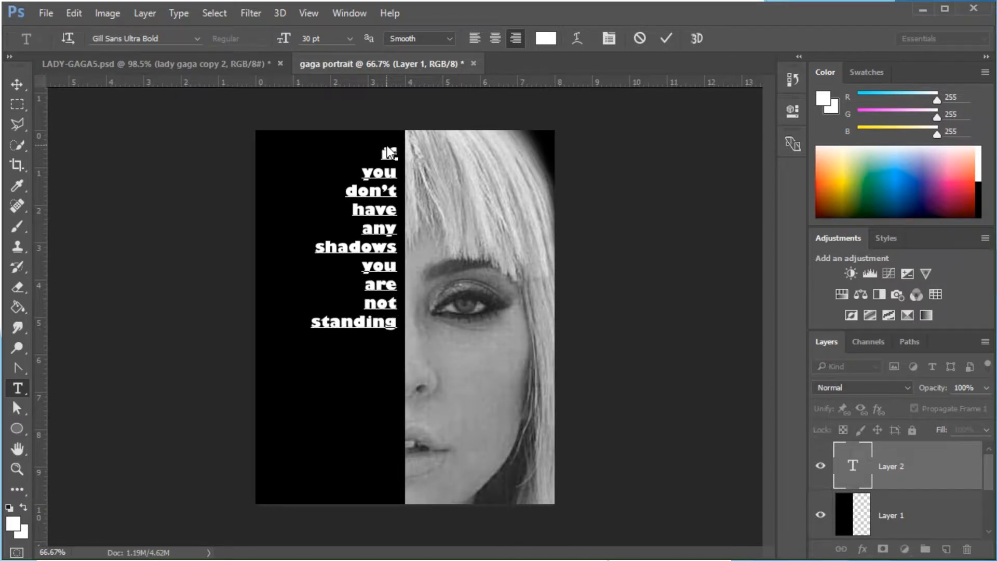
key(Return)
text(in the)
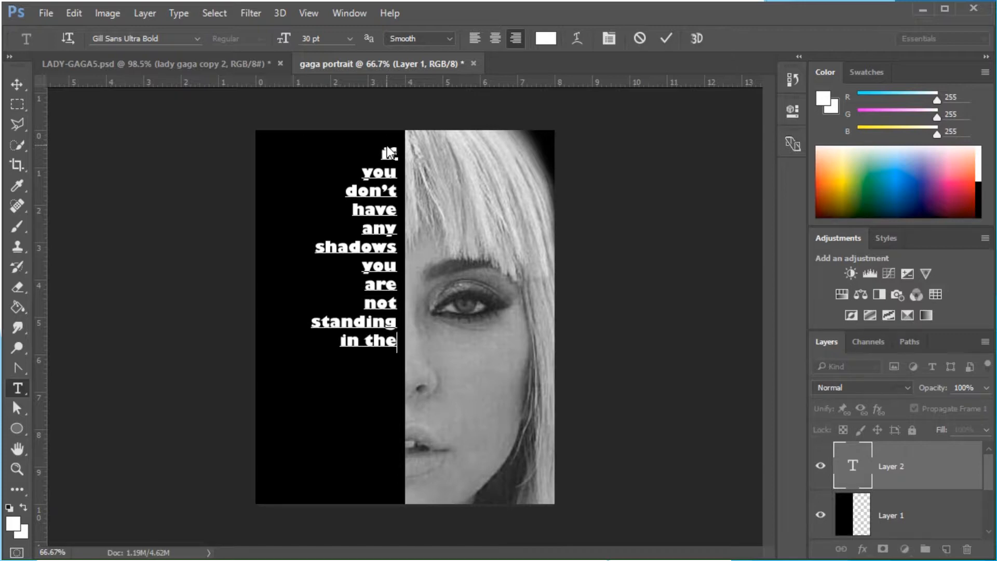
Finish the quote with "in the" and "light.", then add the attribution line "Lady Gaga" after a blank line
key(Return)
text(light)
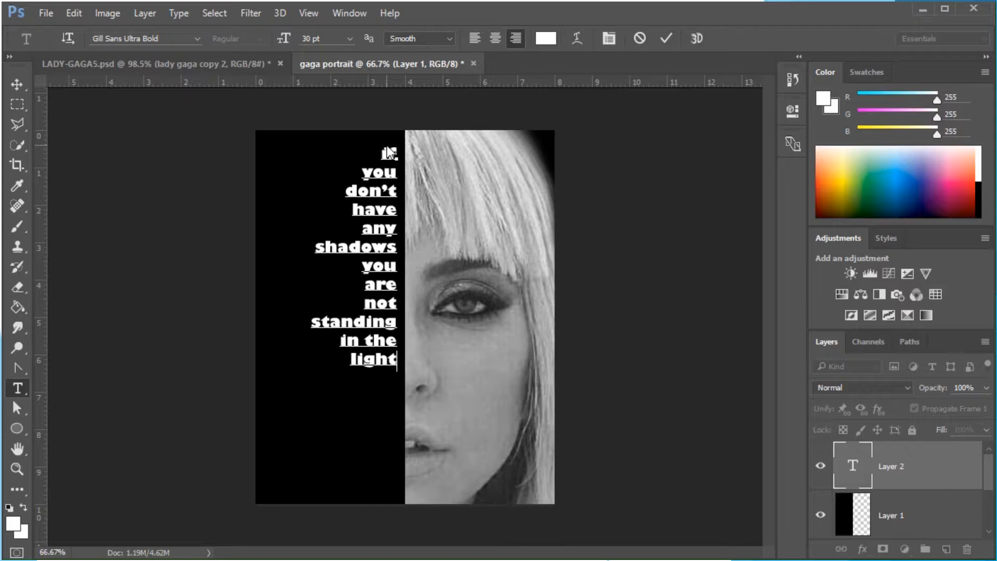
text(.)
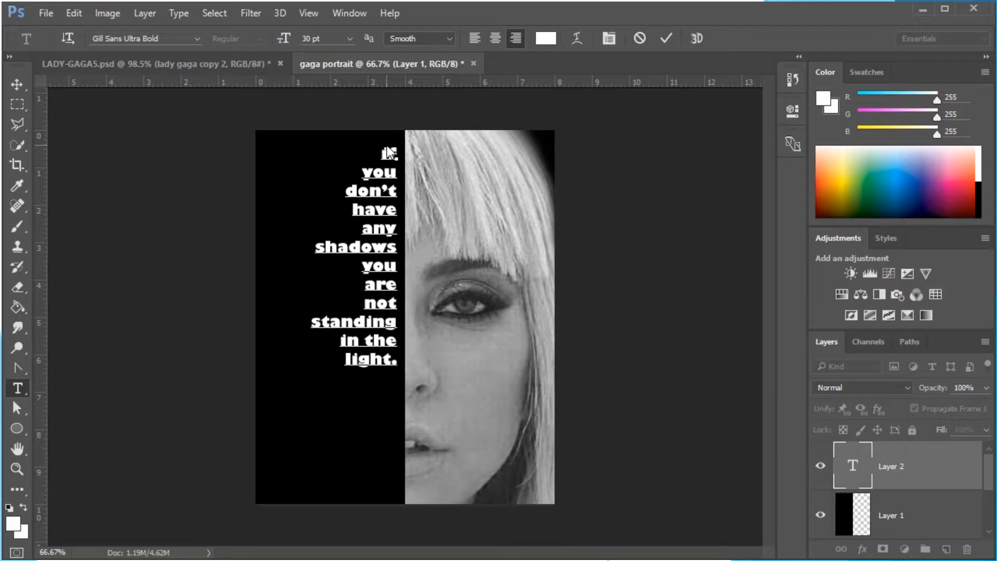
key(Return)
text(Lady Gaga)
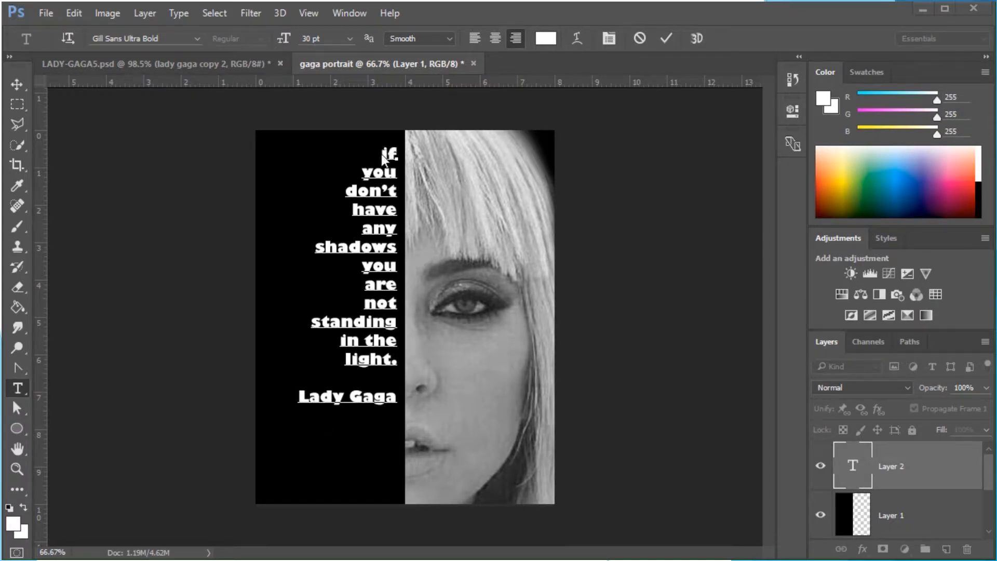
Select all of the quote text and set its leading to 28 pt in the Character panel
drag(382, 154, 394, 421)
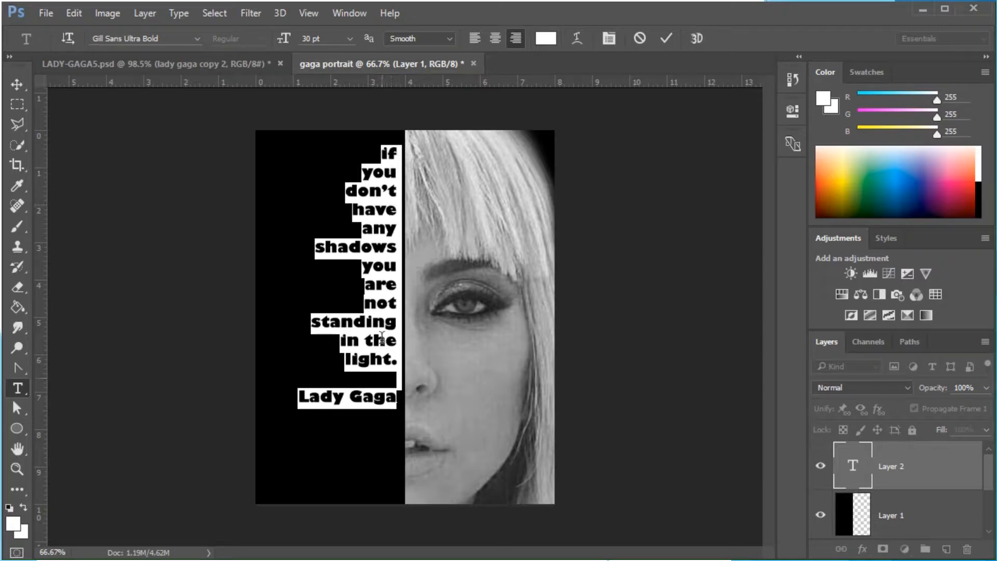
click(609, 39)
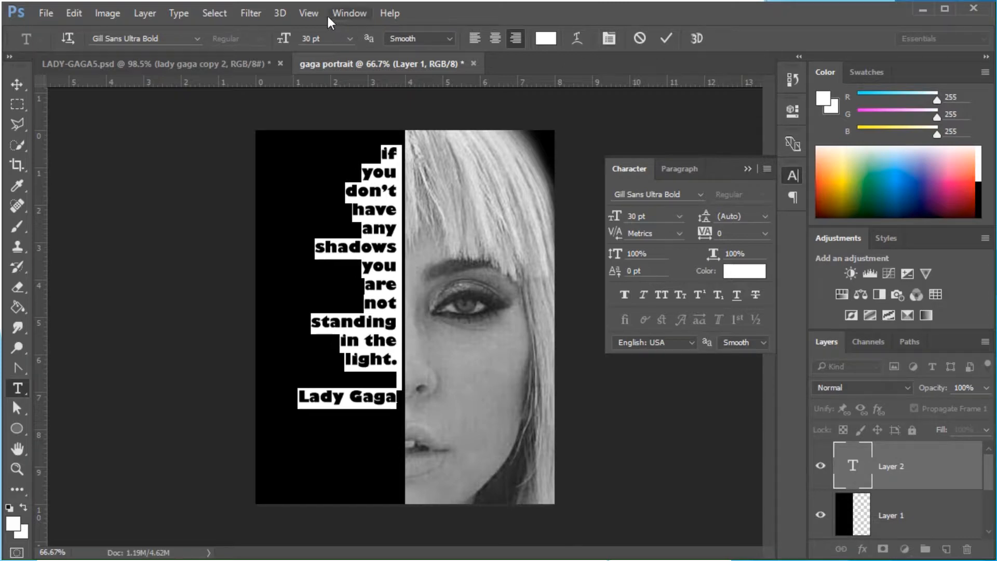
click(348, 12)
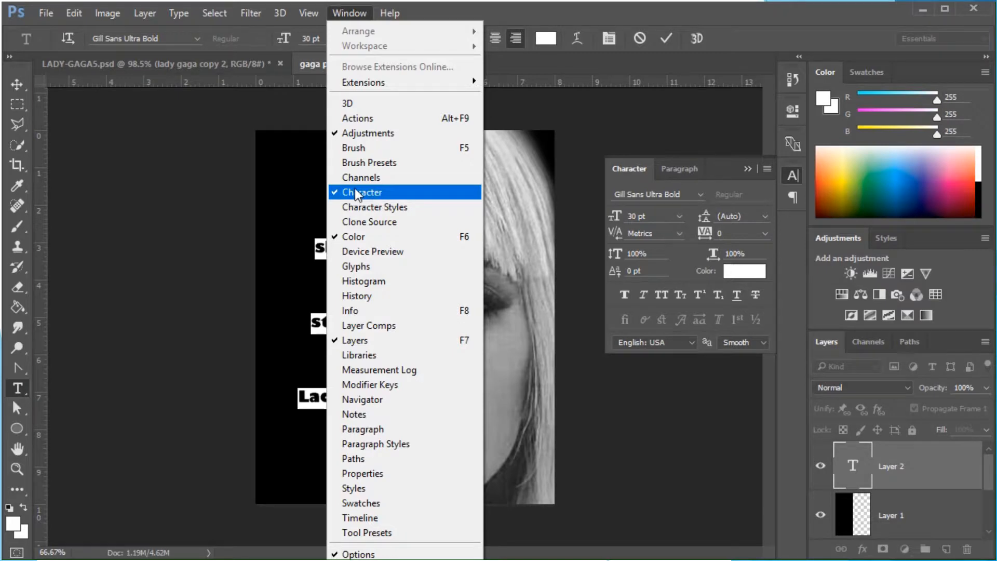
click(376, 195)
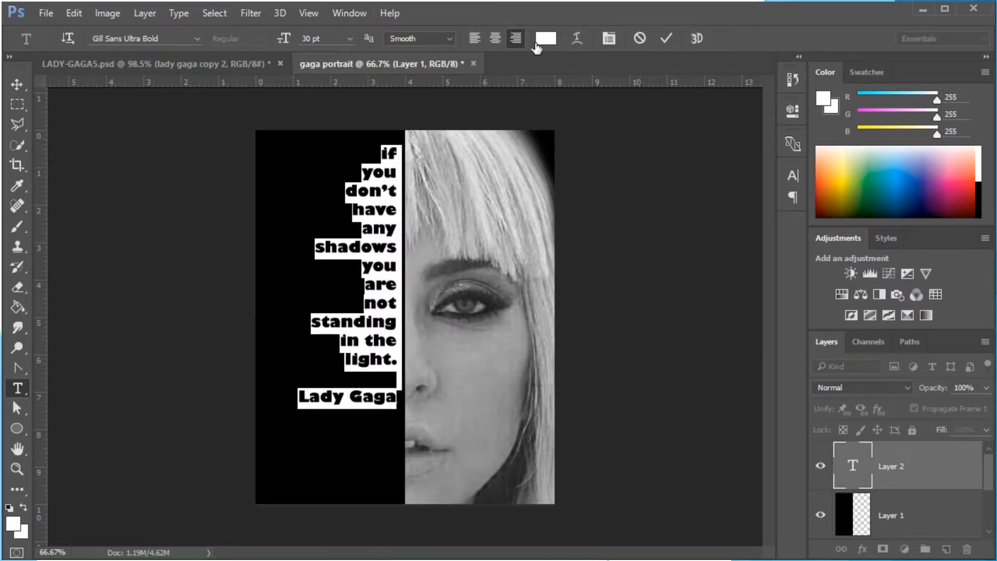
click(610, 38)
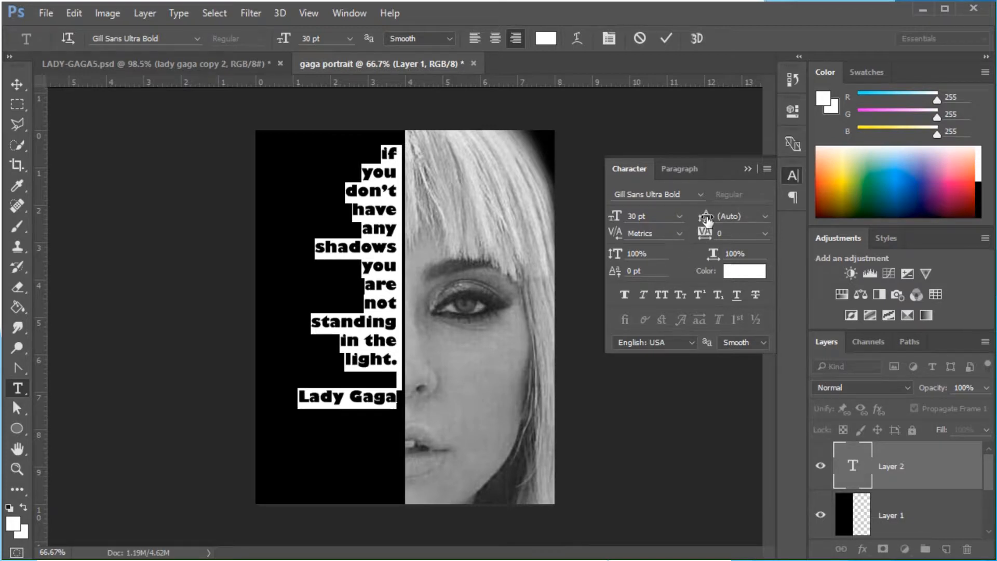
click(766, 217)
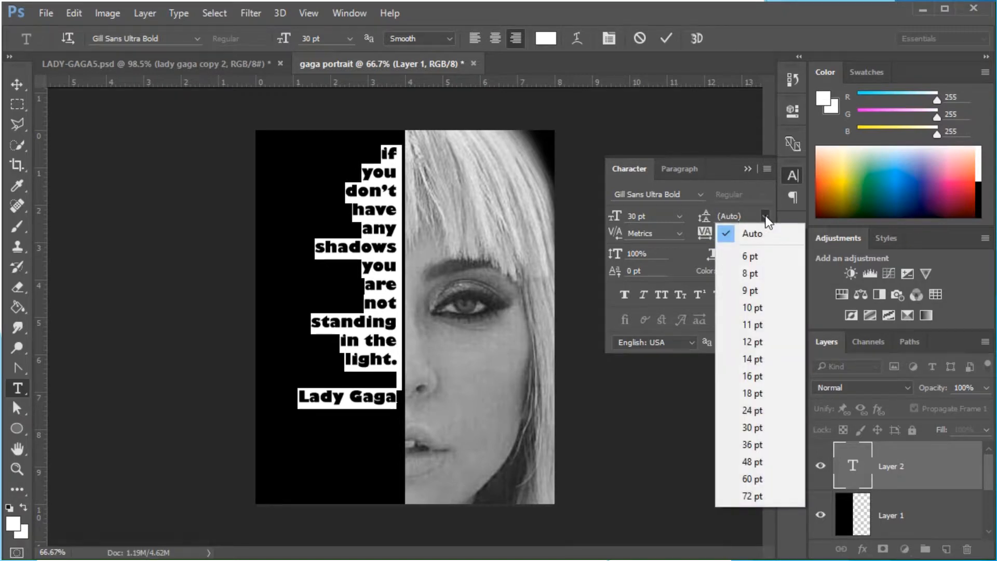
click(750, 273)
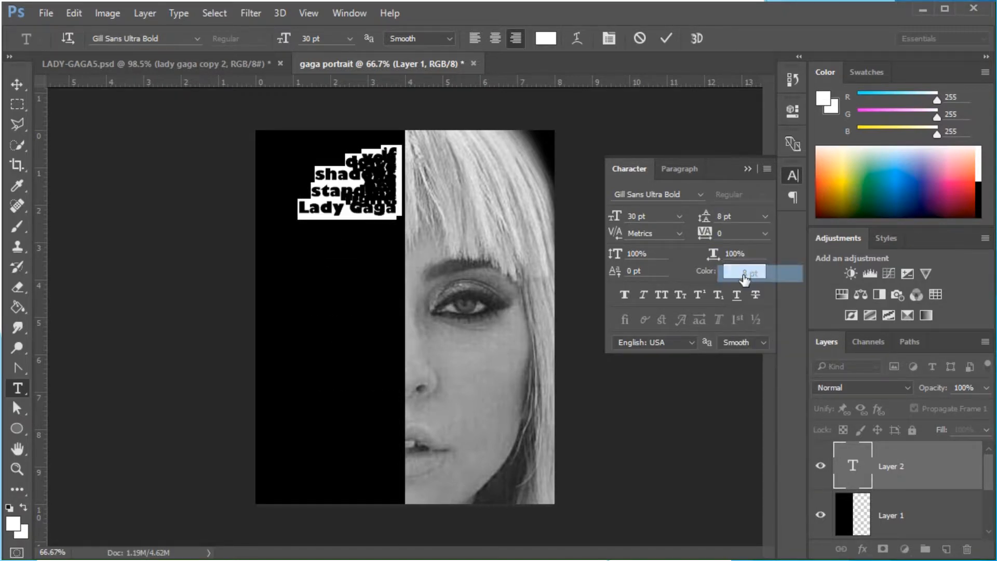
click(766, 216)
click(753, 462)
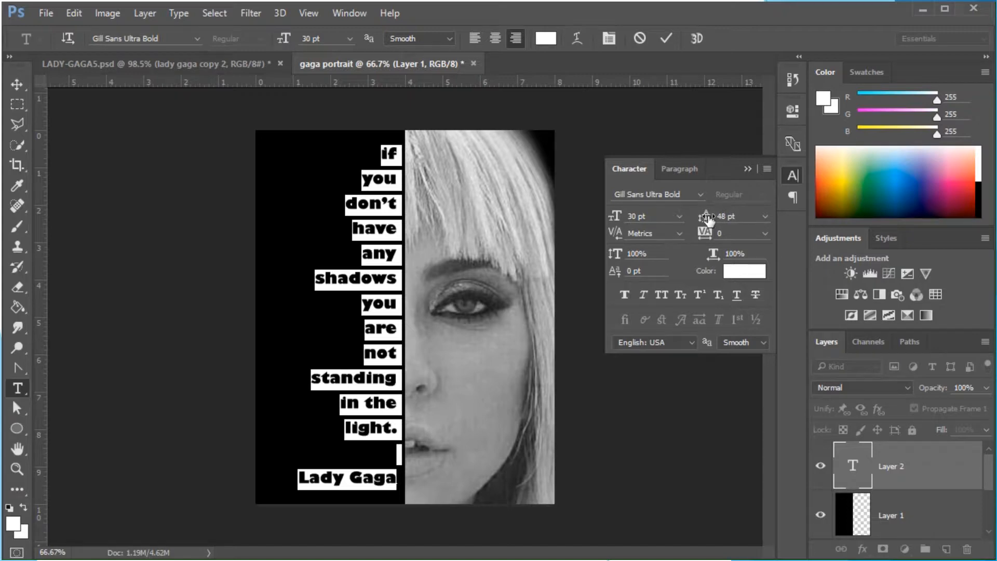
mouse_move(709, 218)
mouse_down()
mouse_move(687, 221)
mouse_move(695, 218)
mouse_up()
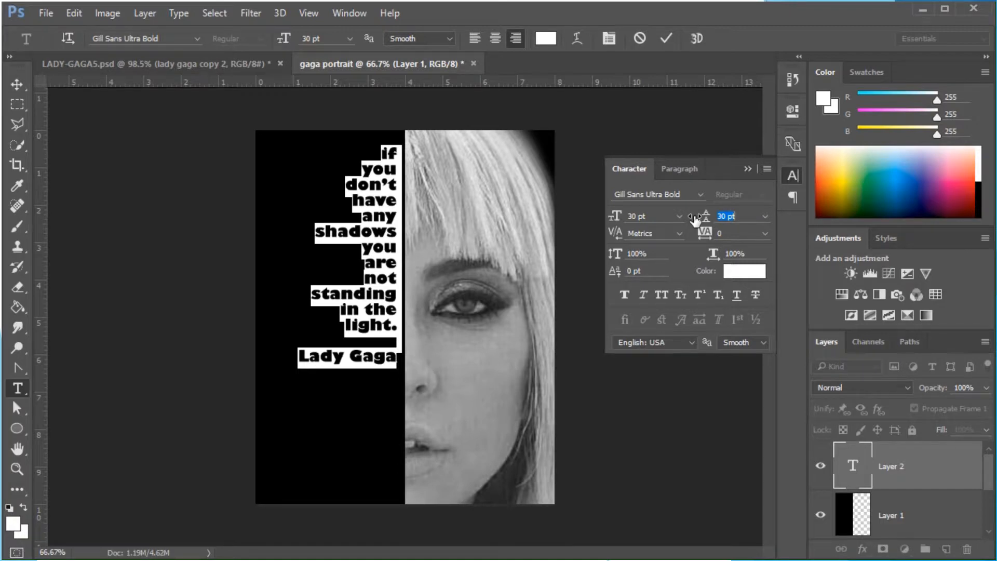
drag(695, 219, 693, 219)
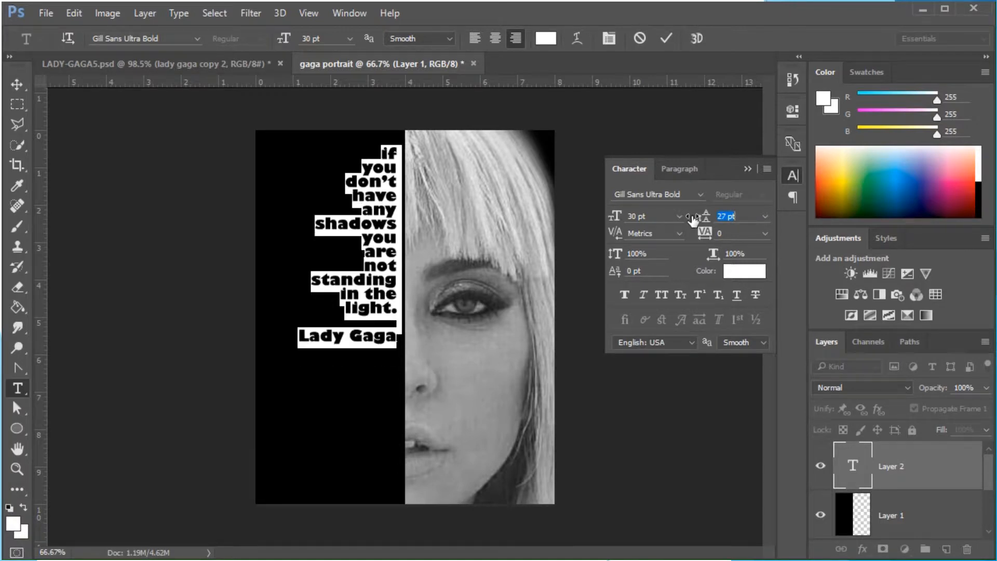
drag(692, 220, 694, 219)
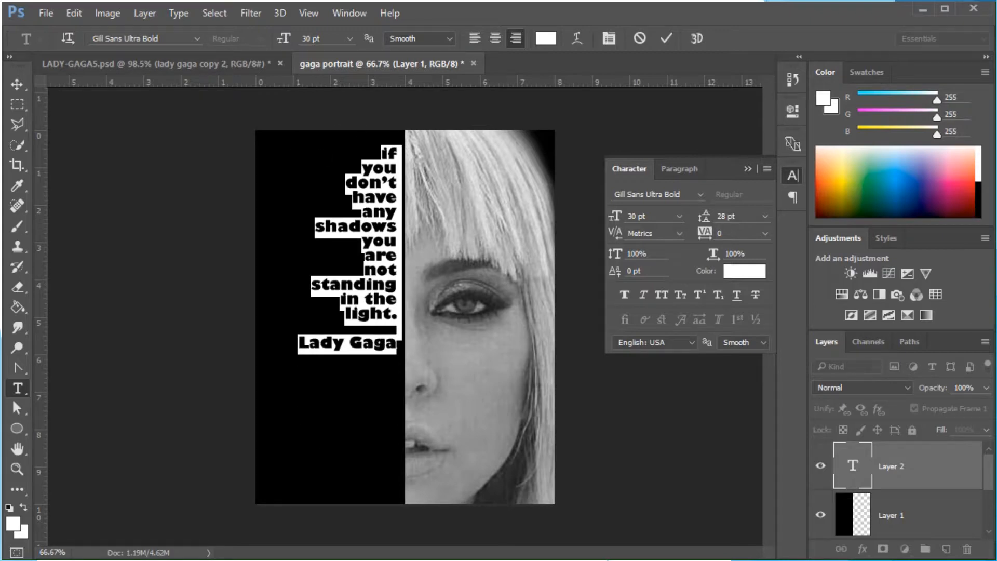
Free Transform the text layer, scaling it to about 141% width and 173% height to fill the black half
click(20, 84)
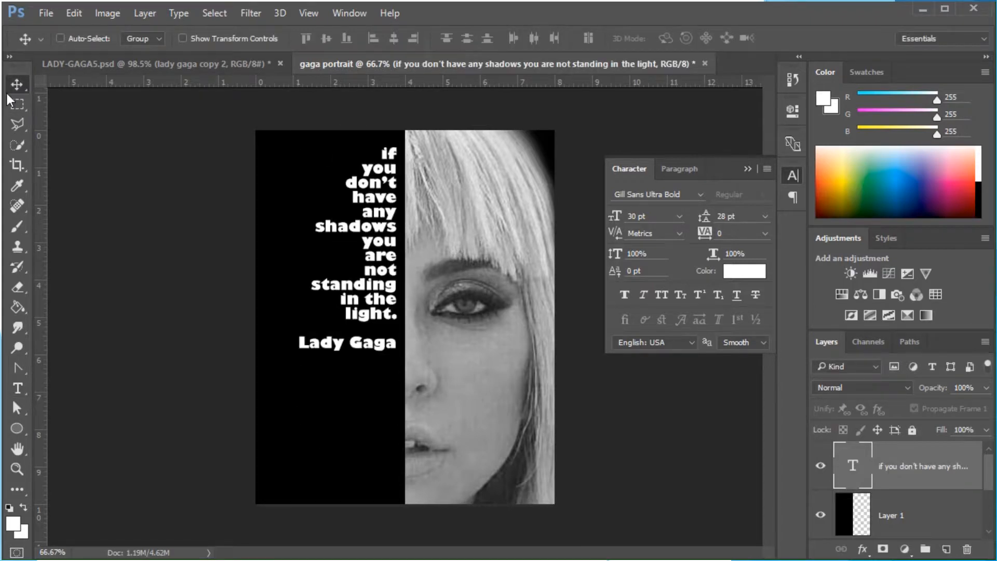
click(74, 8)
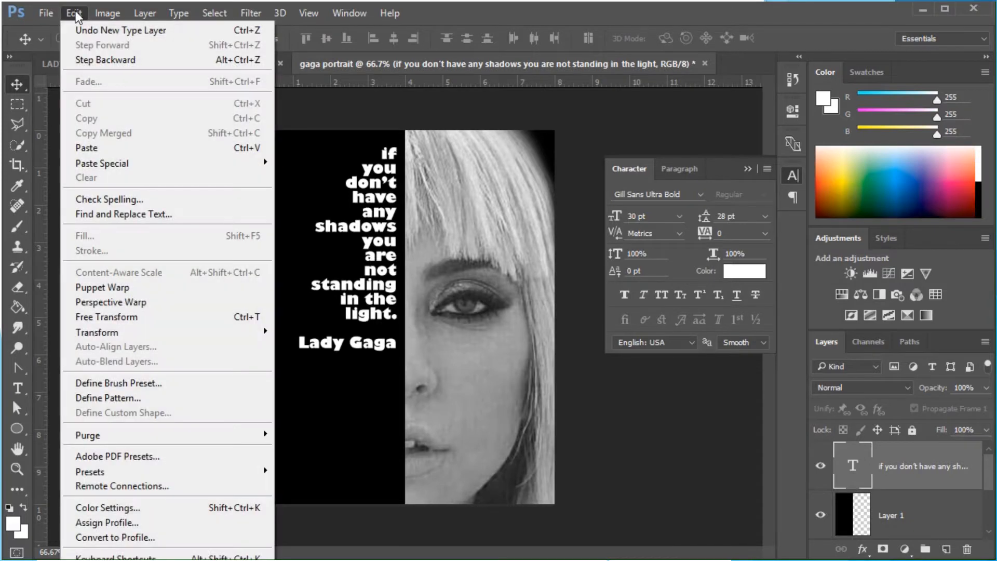
click(106, 317)
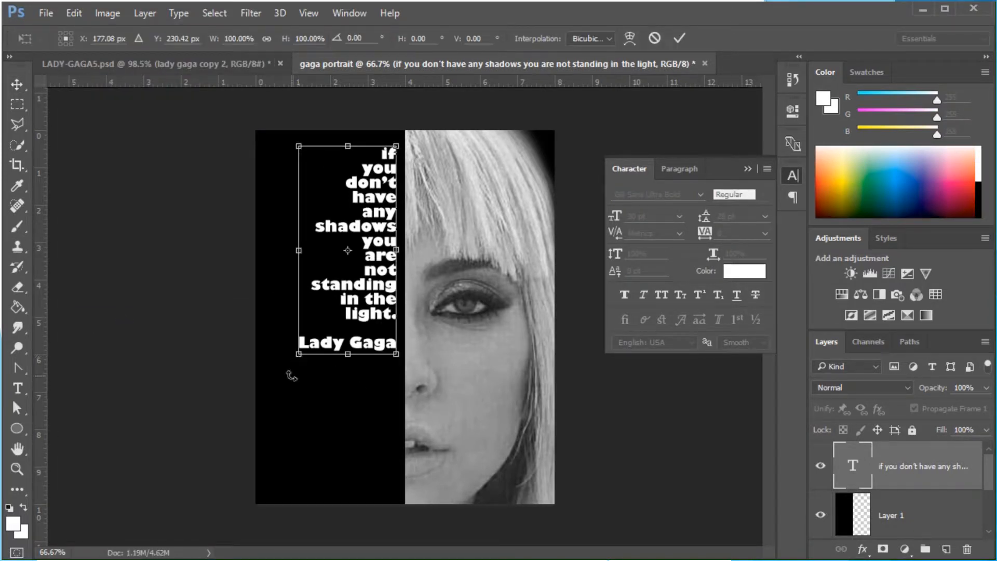
drag(299, 355, 261, 478)
drag(396, 146, 399, 139)
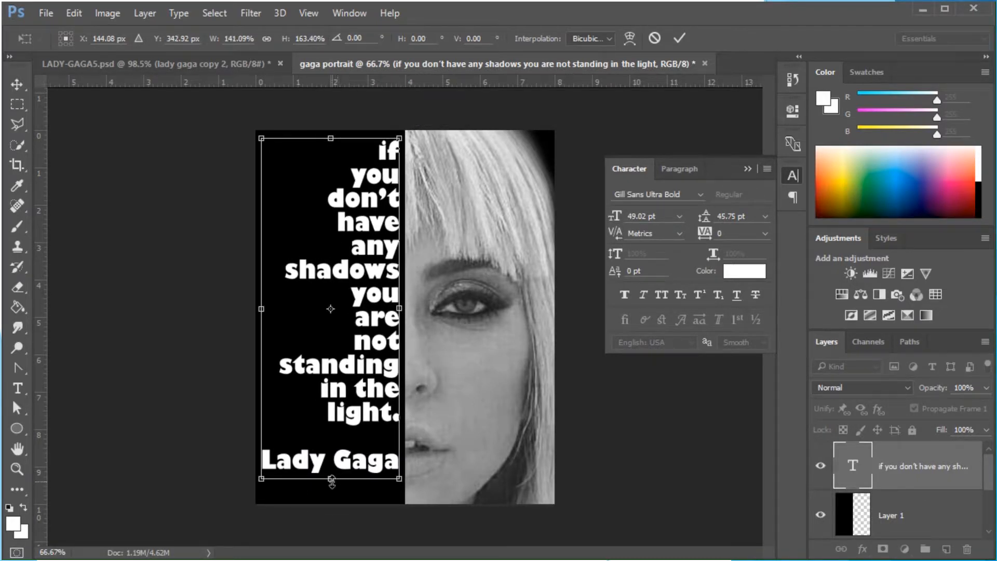
drag(331, 478, 331, 497)
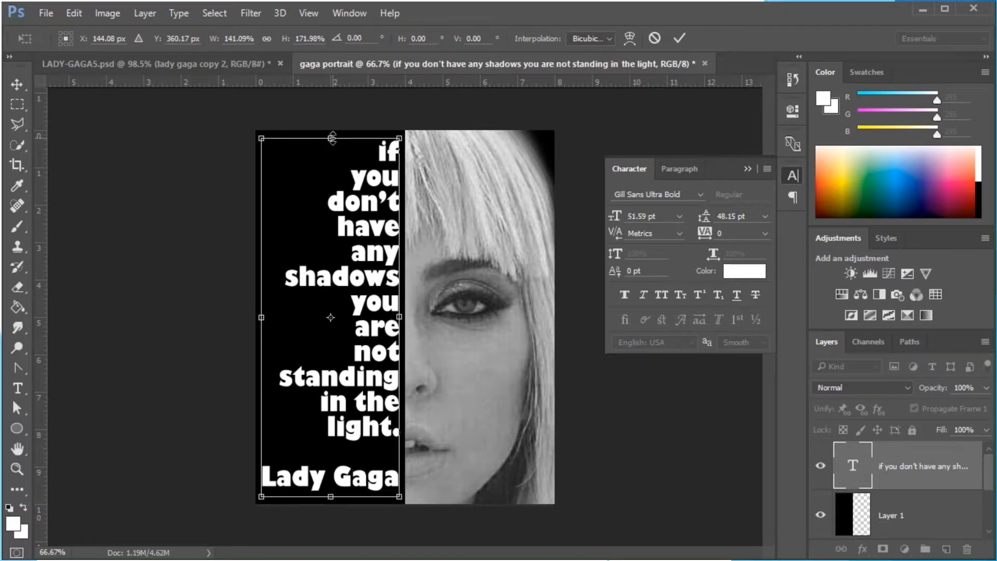
mouse_move(333, 138)
mouse_down()
mouse_move(333, 111)
mouse_move(332, 137)
mouse_up()
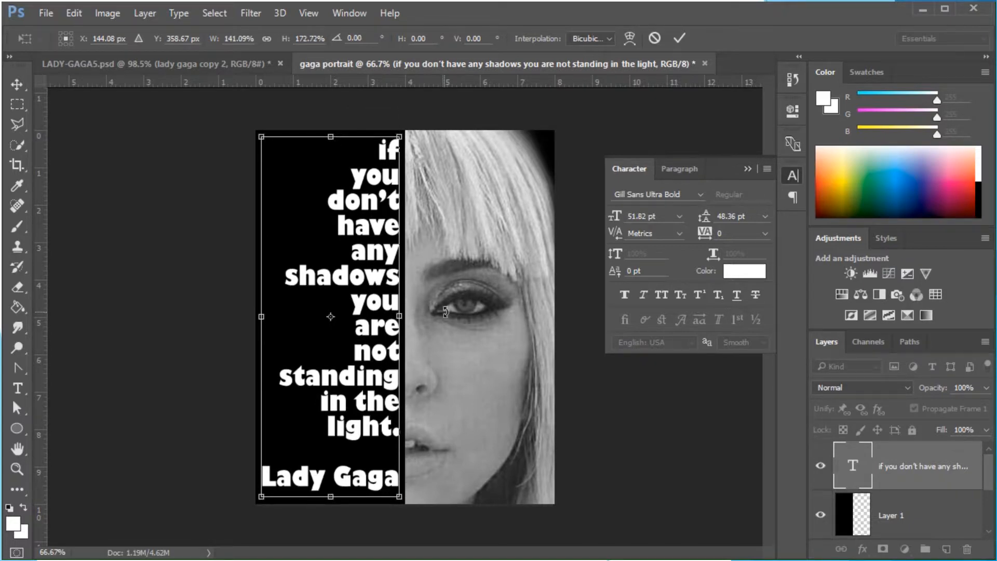
click(680, 38)
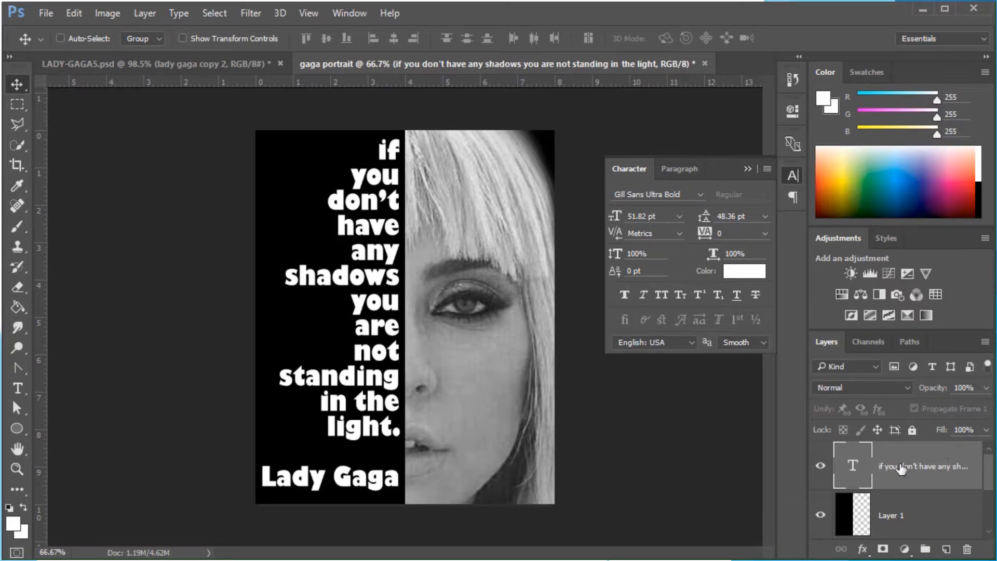
Select all of the quote text and change its font to Amboy
click(18, 389)
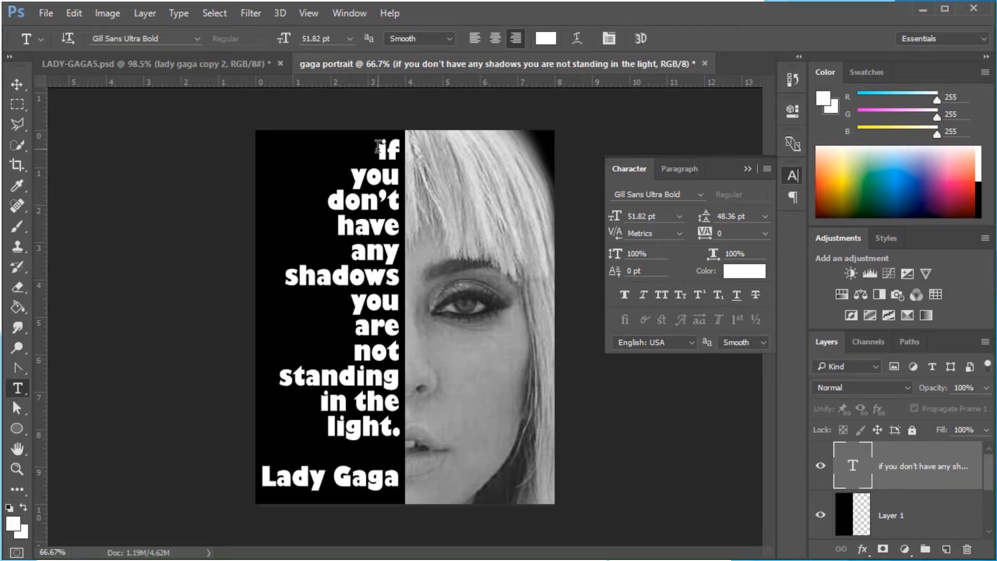
drag(379, 147, 434, 490)
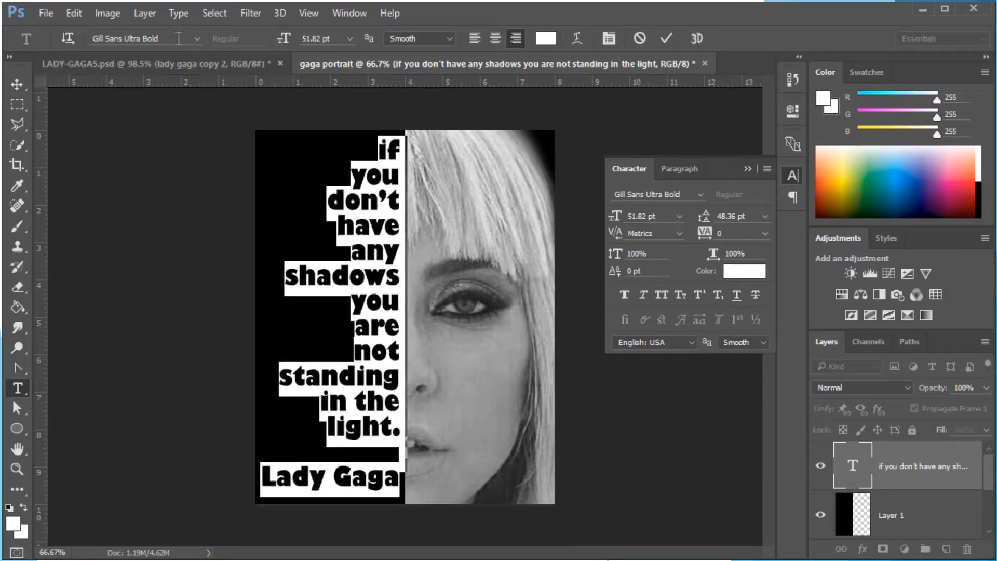
click(195, 39)
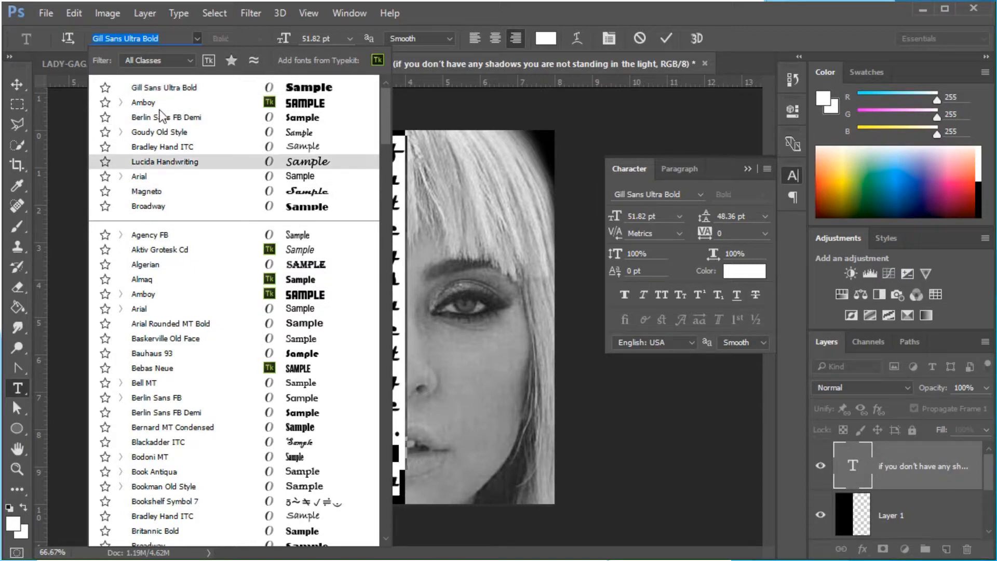
click(145, 104)
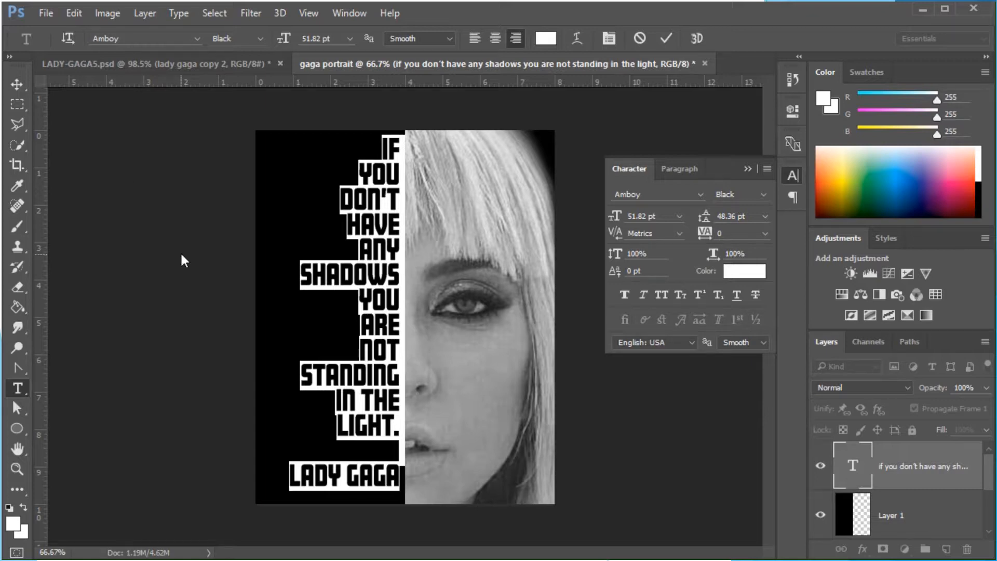
Try the Arial font on the selected quote text and switch it back to Amboy
click(197, 36)
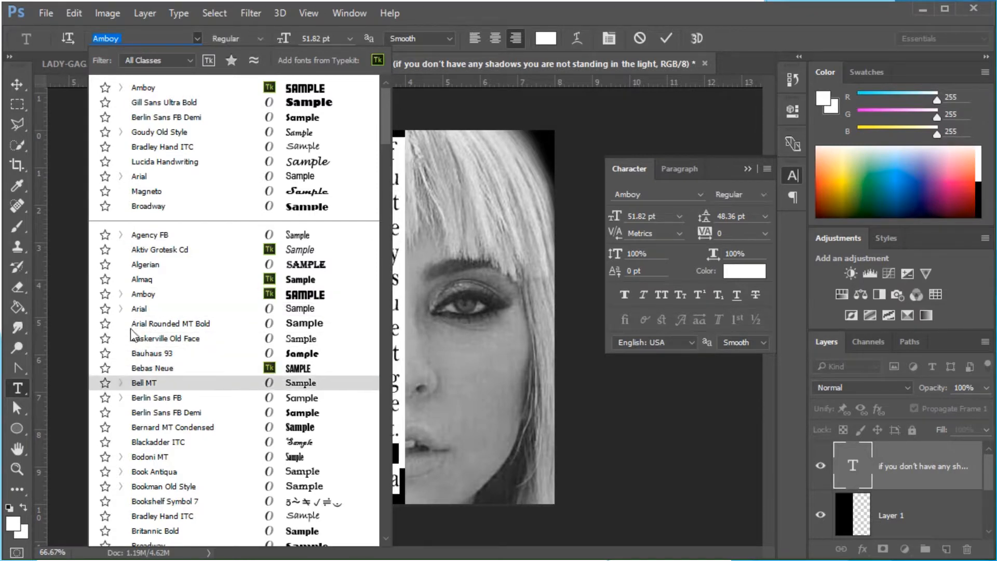
click(139, 309)
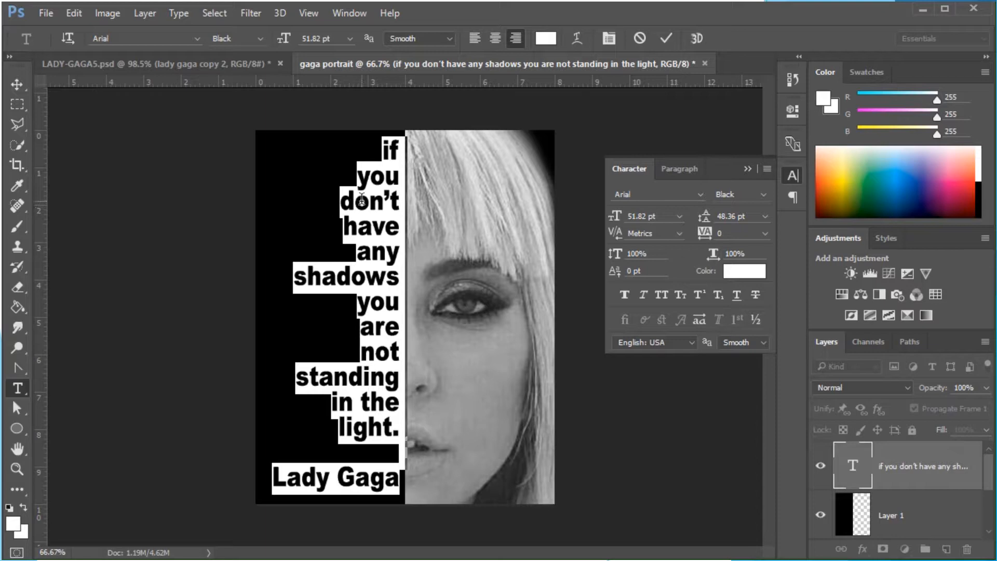
click(199, 37)
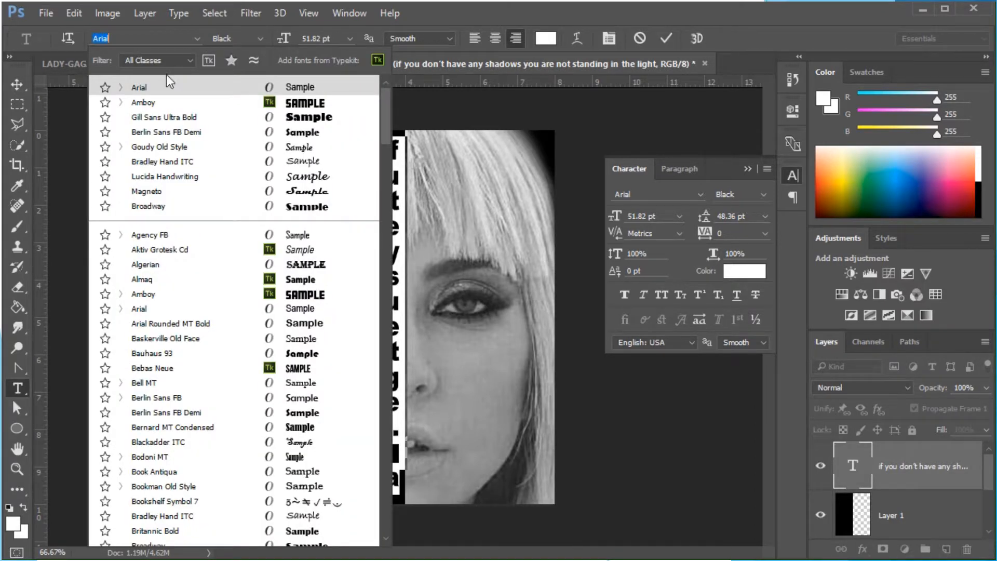
click(148, 102)
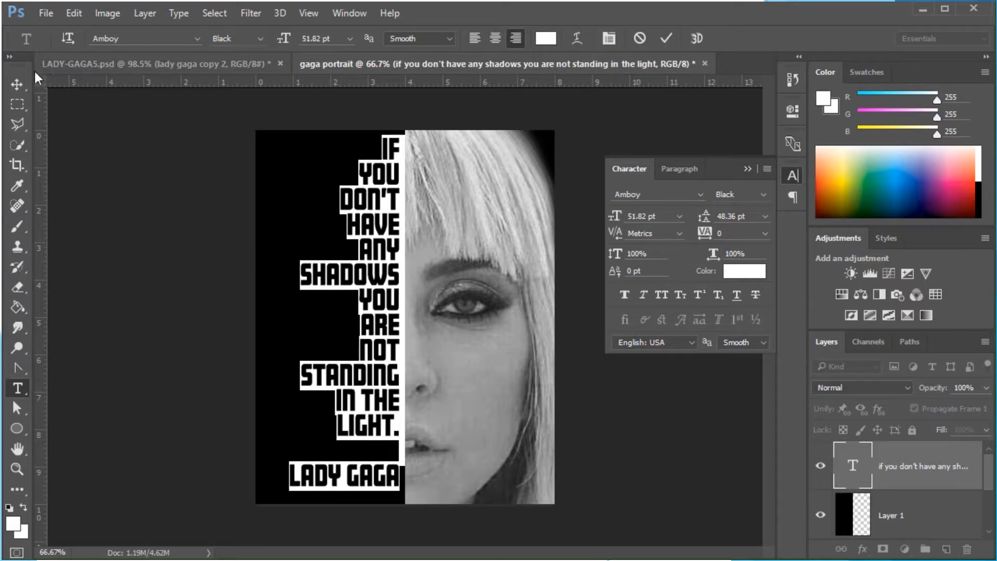
Free Transform the text layer, scaling it to about 125% width and 103% height to fill the black half
click(20, 85)
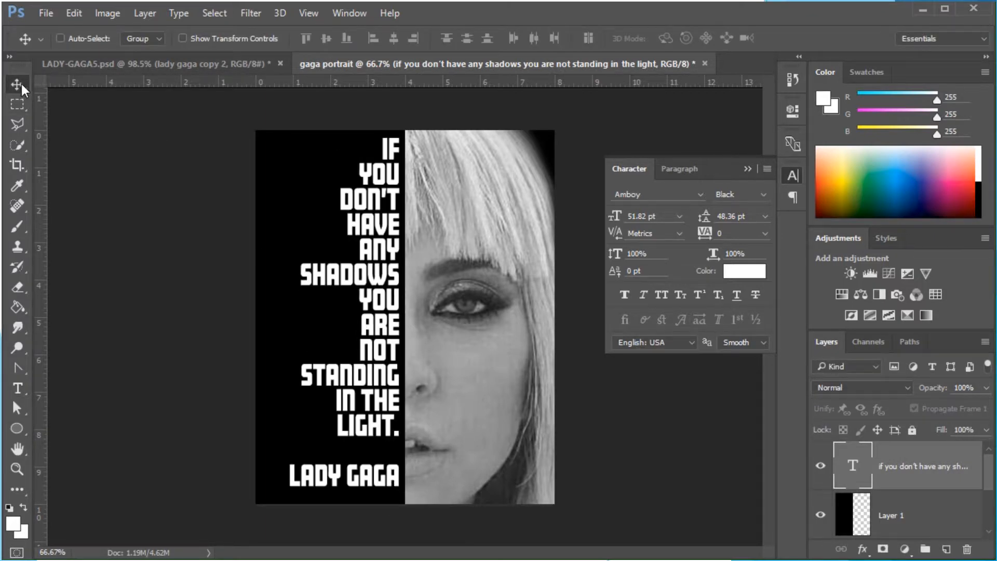
click(74, 13)
mouse_move(95, 340)
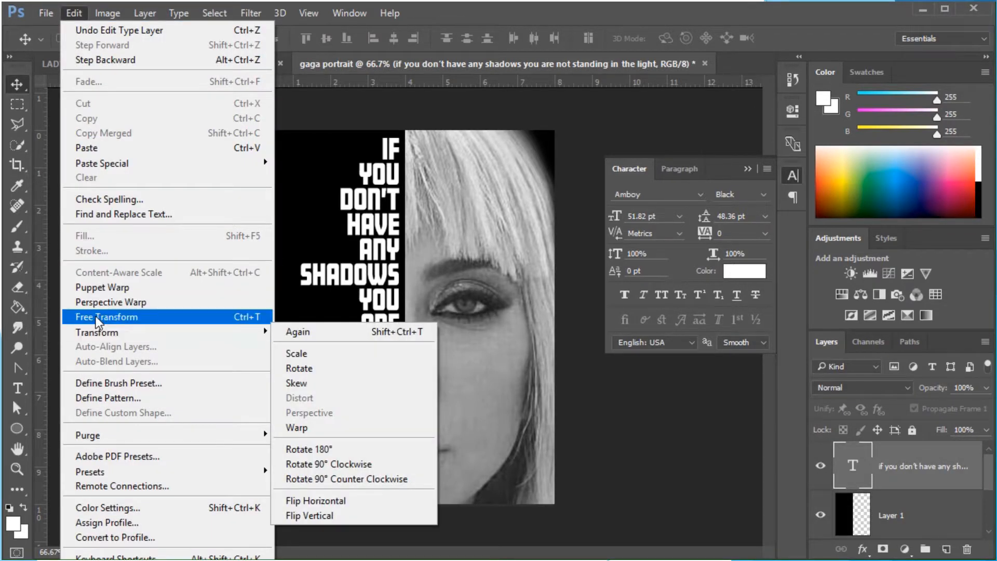
click(96, 317)
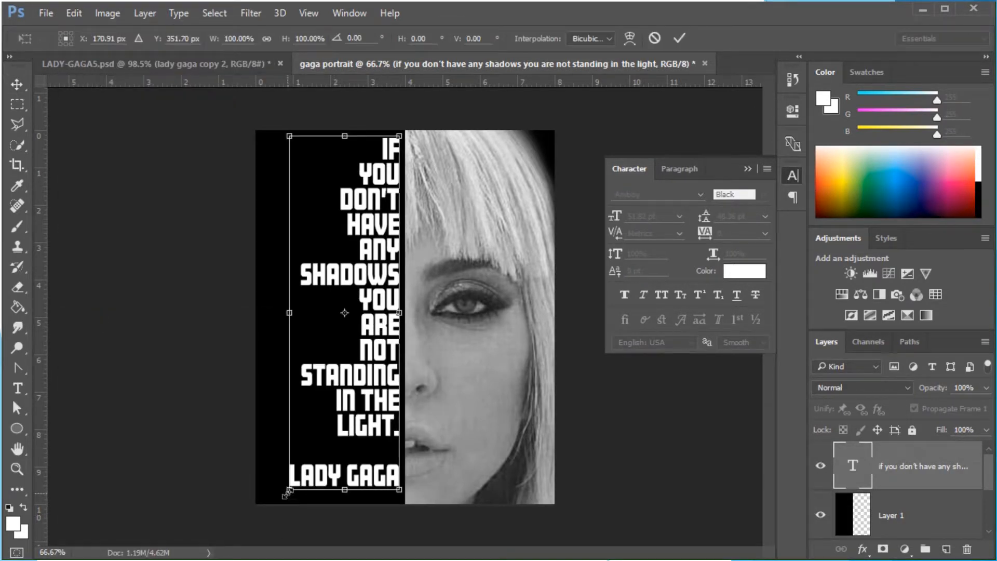
drag(289, 496, 259, 502)
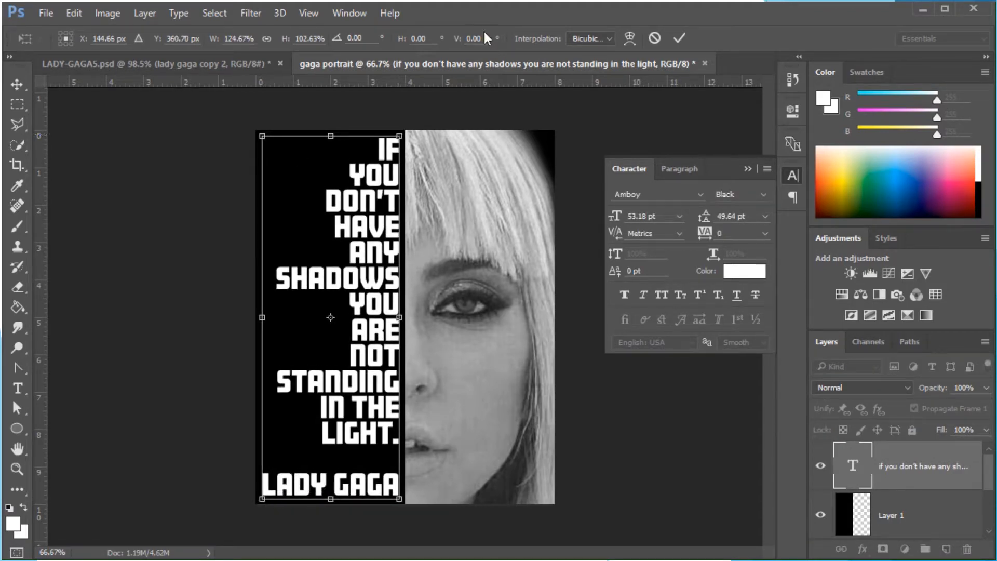
click(679, 38)
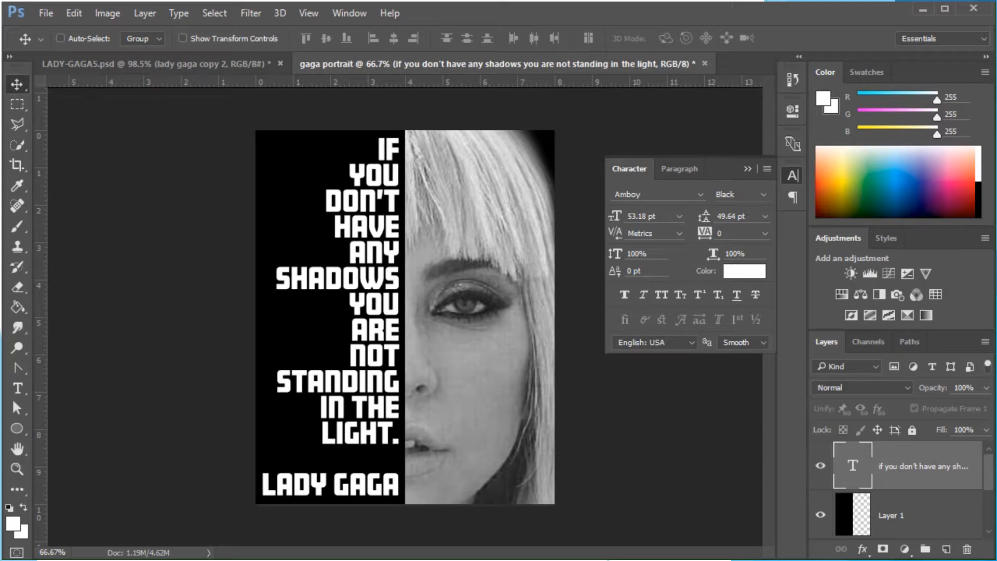
Load the quote's letters as a selection from the text layer and hide the text layer
drag(901, 227, 901, 166)
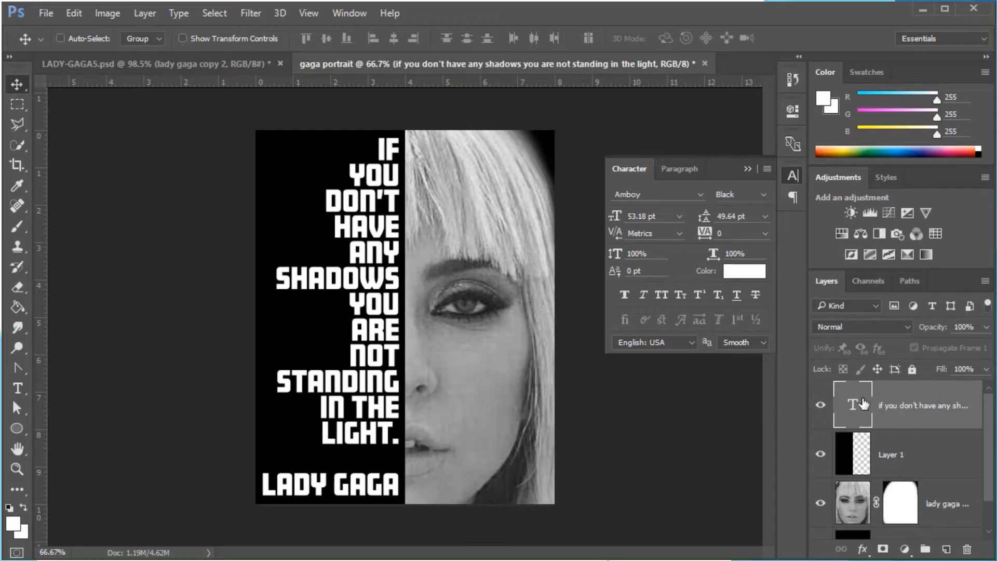
key(ctrl)
ctrl+click(857, 405)
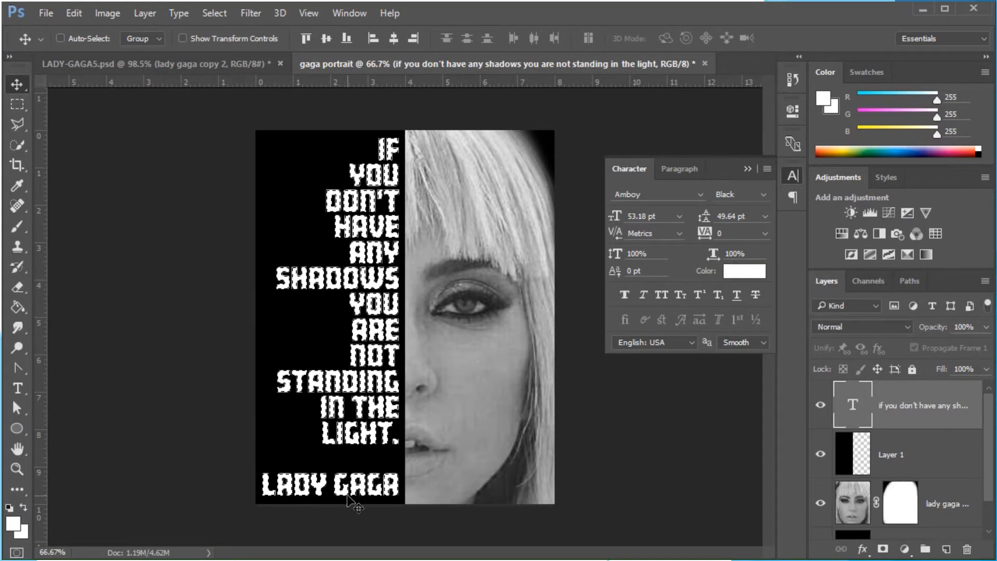
click(821, 409)
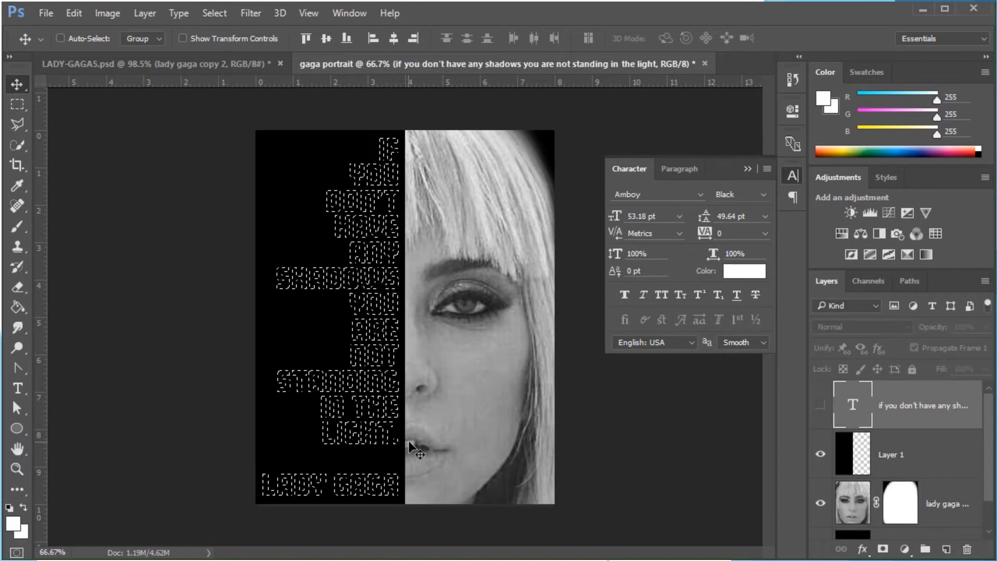
Delete the letter-shaped selection from the black Layer 1 and deselect
click(935, 451)
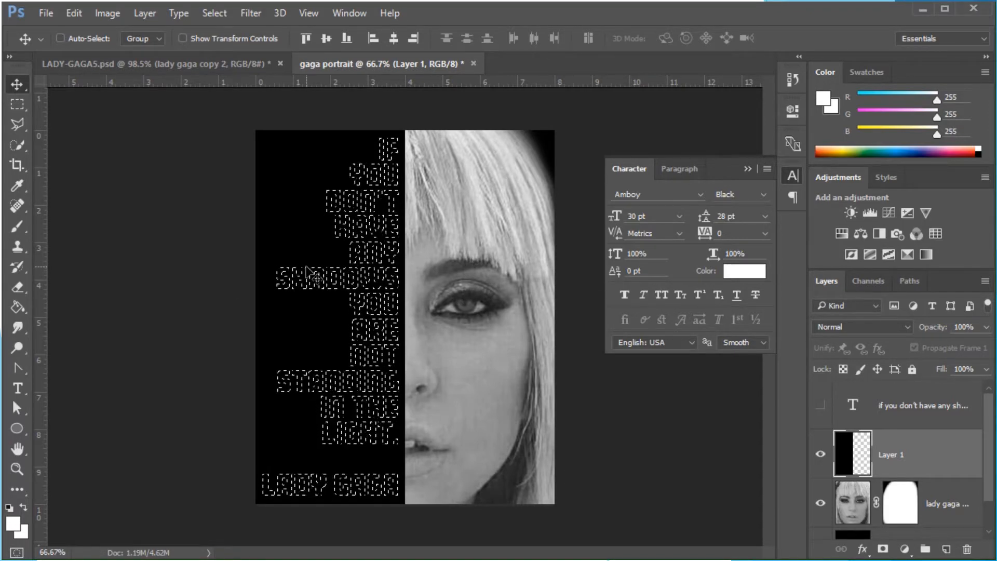
key(Delete)
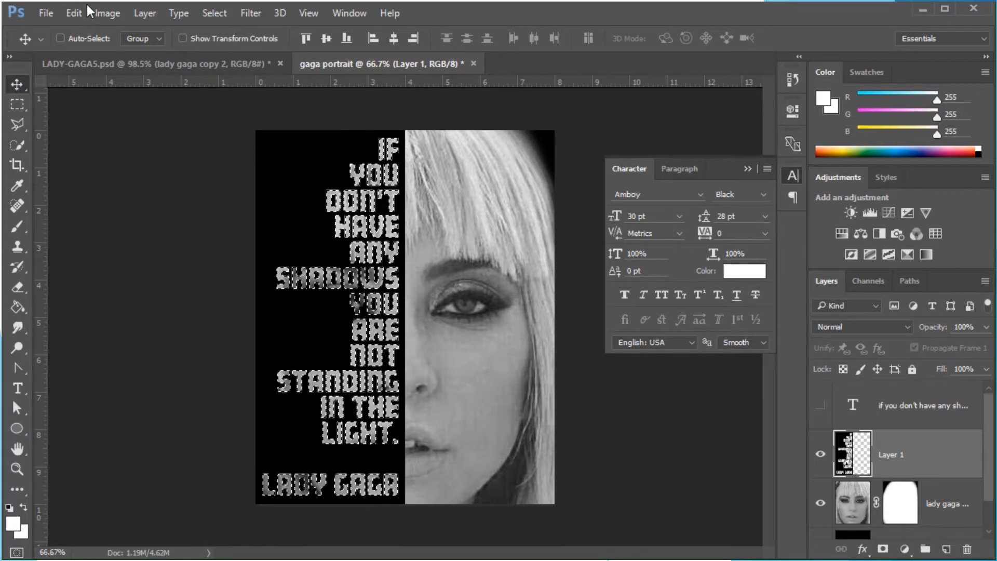
click(221, 14)
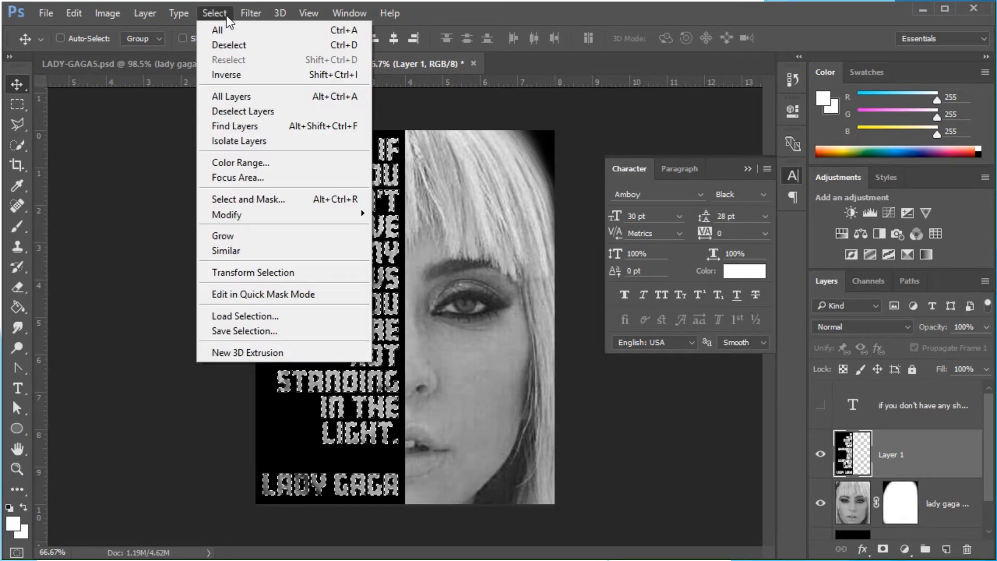
click(338, 45)
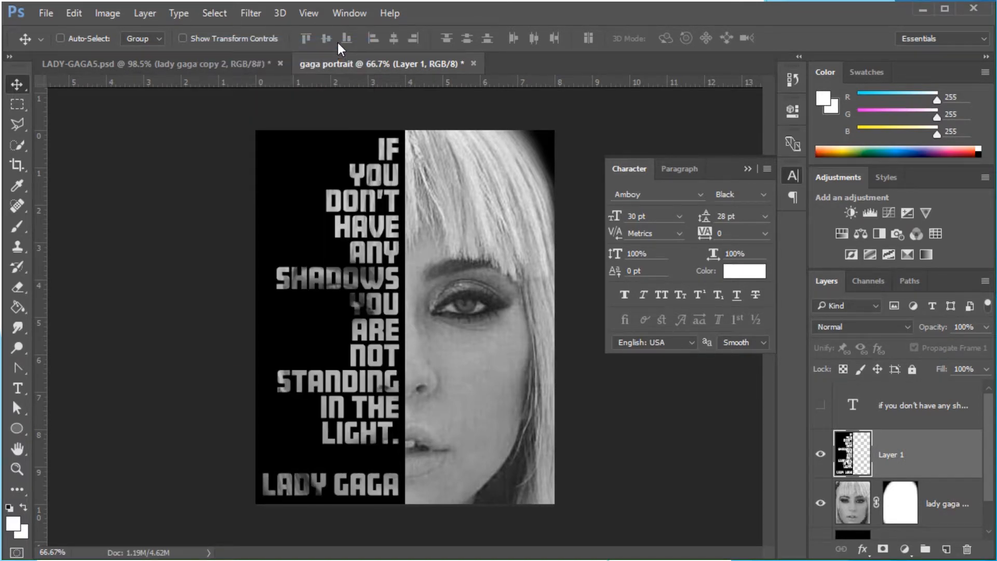
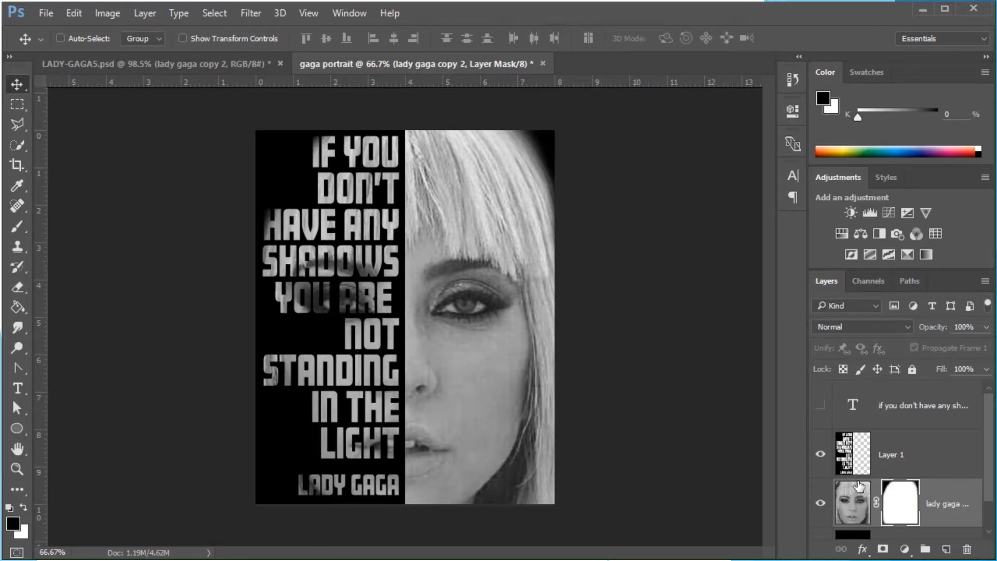
Select the photo layer and pick the Dodge tool with a 66 px brush
click(858, 499)
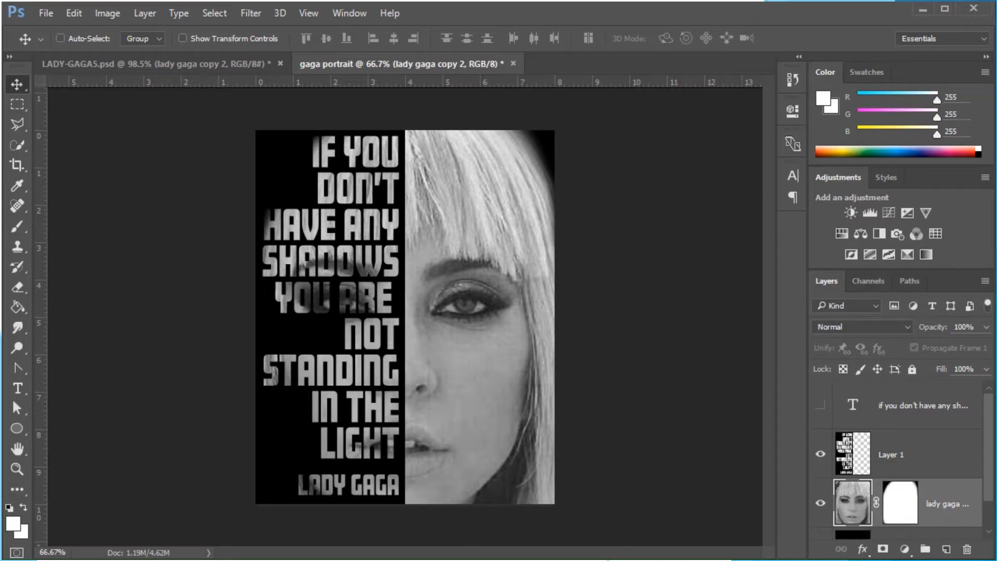
click(23, 328)
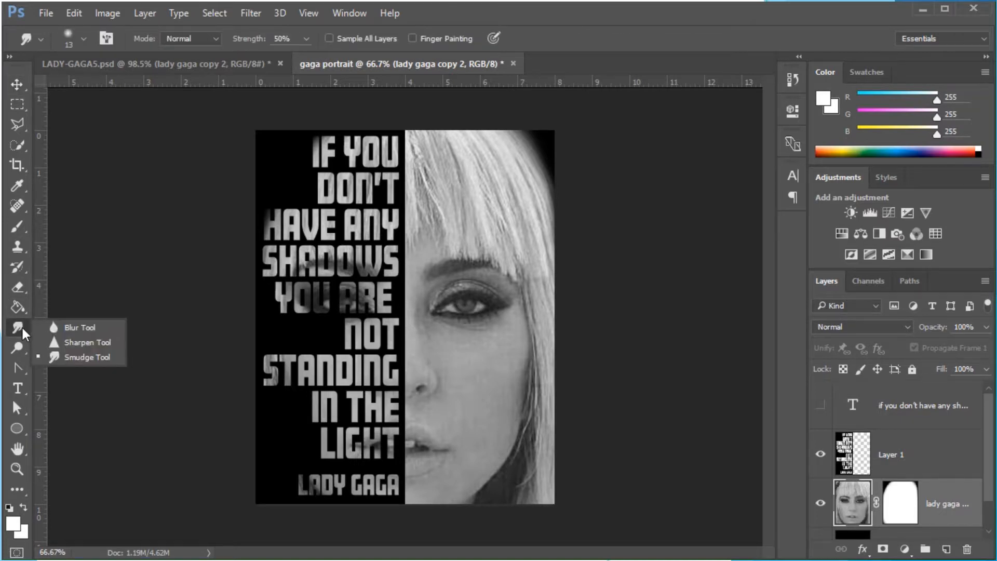
click(20, 345)
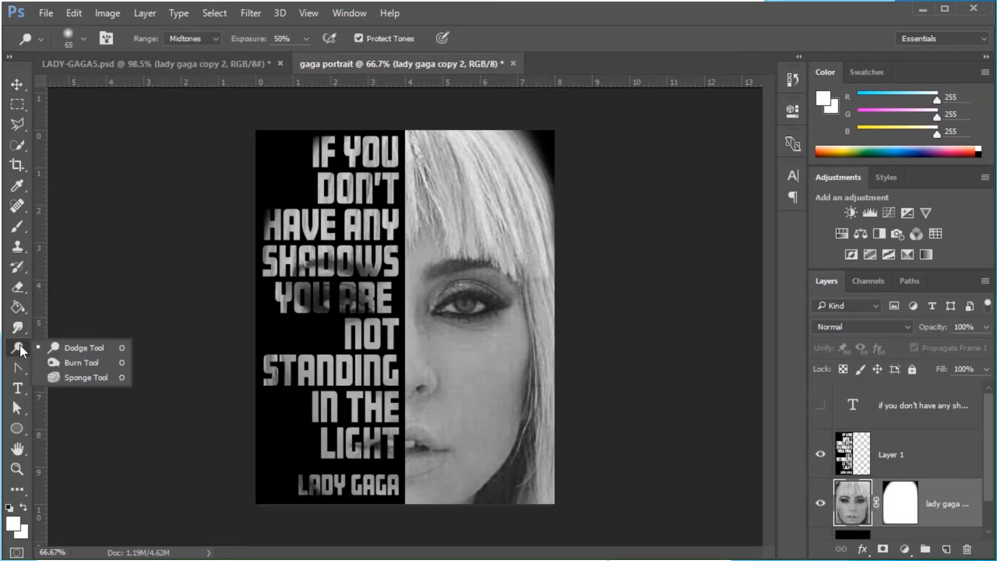
click(75, 345)
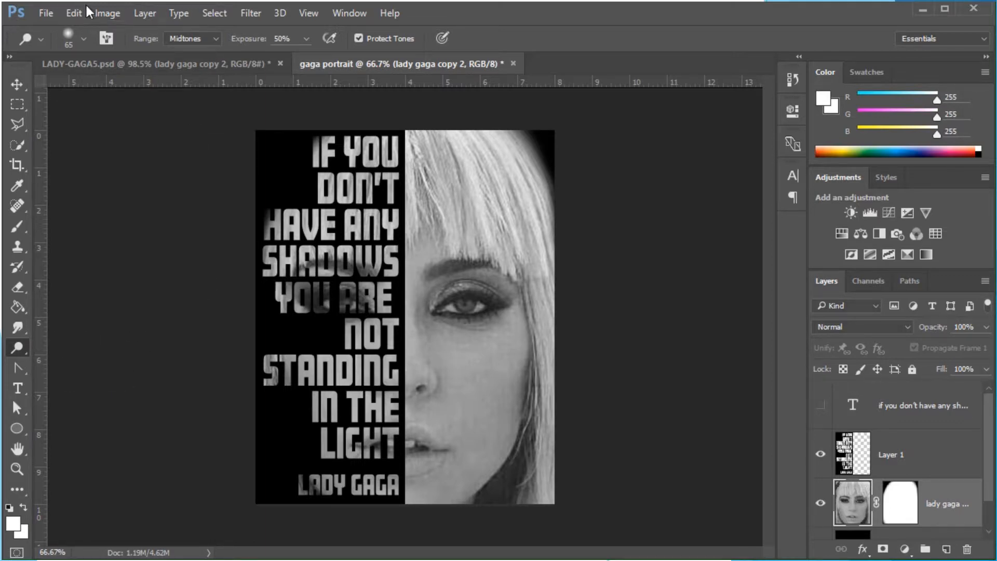
click(83, 38)
drag(124, 87, 136, 89)
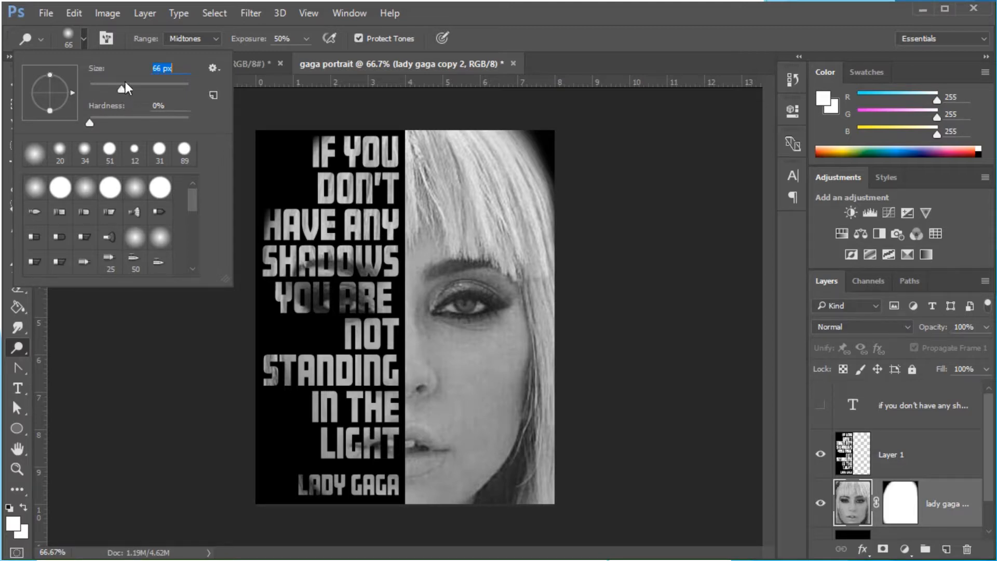
Set the Dodge range to Midtones and dodge across the lower quote letters over the photo
click(220, 38)
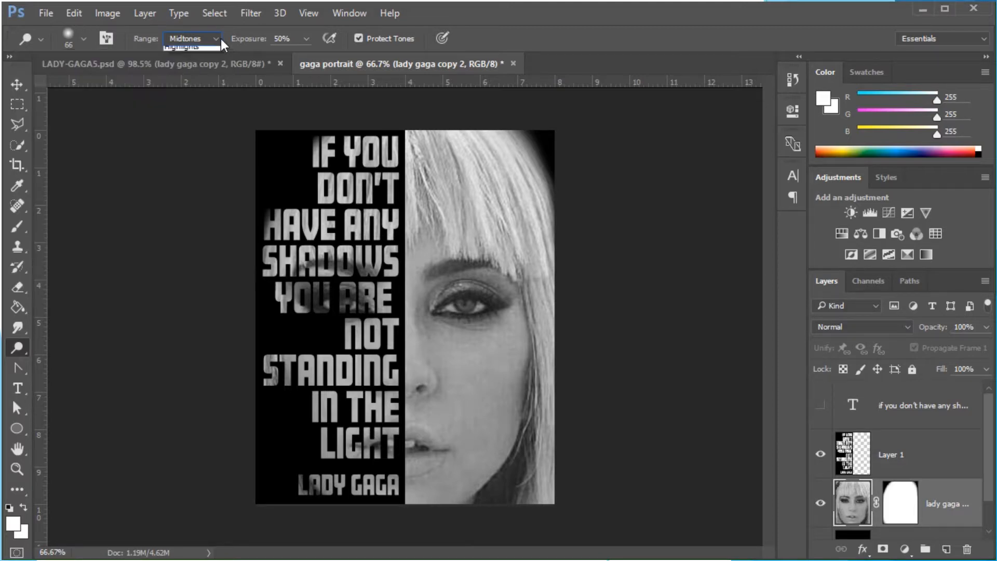
click(221, 38)
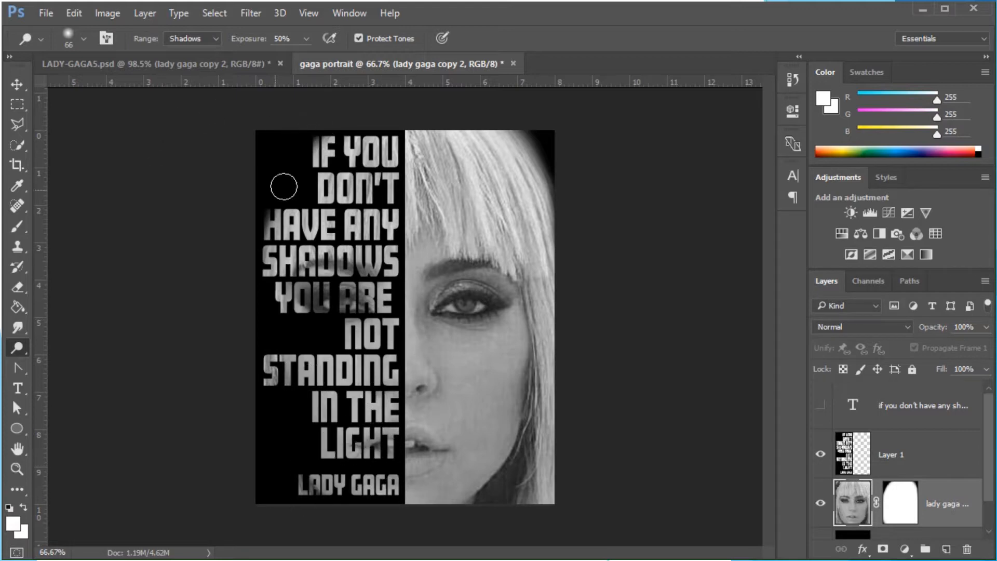
click(212, 42)
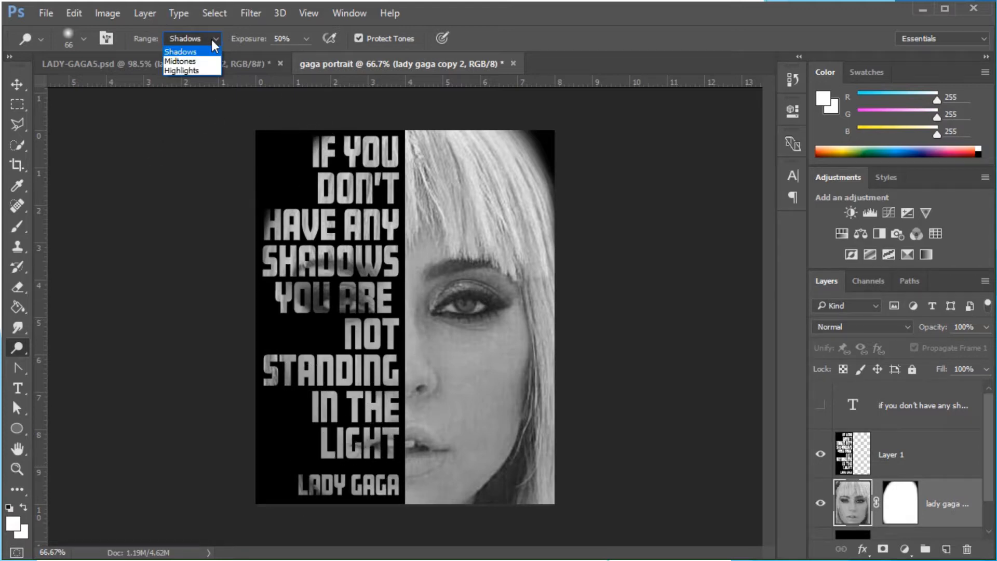
click(195, 62)
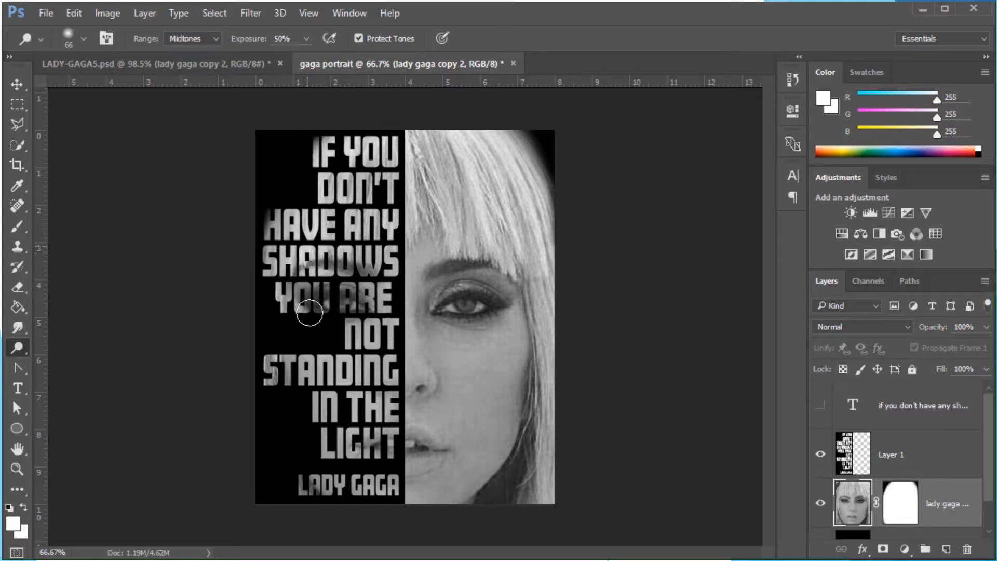
mouse_move(310, 312)
mouse_down()
mouse_move(359, 297)
mouse_move(374, 489)
mouse_move(370, 505)
mouse_move(341, 373)
mouse_move(285, 506)
mouse_move(342, 486)
mouse_move(345, 495)
mouse_move(293, 487)
mouse_move(328, 446)
mouse_move(254, 359)
mouse_move(390, 398)
mouse_move(378, 436)
mouse_up()
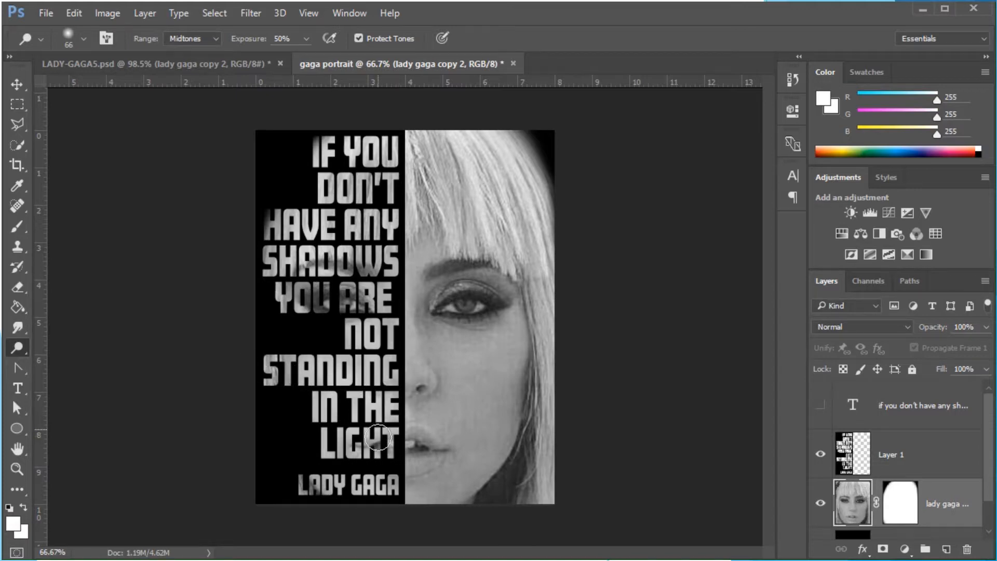
Set the Dodge range to Highlights and dodge across the upper and middle quote letters
click(213, 40)
click(193, 72)
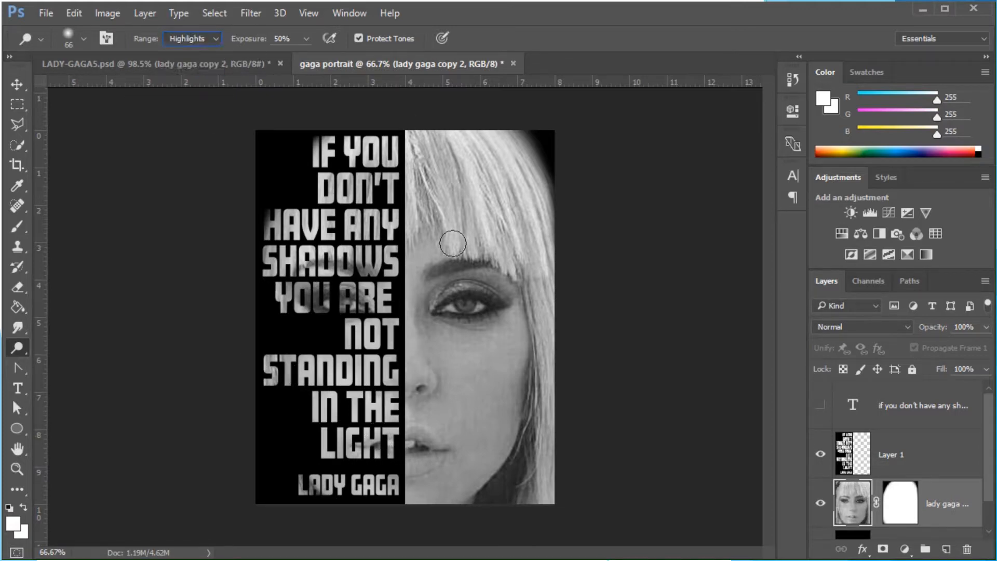
mouse_move(319, 174)
mouse_down()
mouse_move(321, 196)
mouse_move(362, 167)
mouse_move(358, 324)
mouse_up()
mouse_move(328, 239)
mouse_down()
mouse_move(321, 346)
mouse_move(263, 268)
mouse_move(304, 274)
mouse_move(315, 324)
mouse_move(338, 326)
mouse_move(371, 412)
mouse_move(354, 400)
mouse_move(373, 425)
mouse_move(372, 469)
mouse_move(351, 442)
mouse_move(316, 441)
mouse_move(320, 459)
mouse_move(290, 350)
mouse_move(274, 397)
mouse_up()
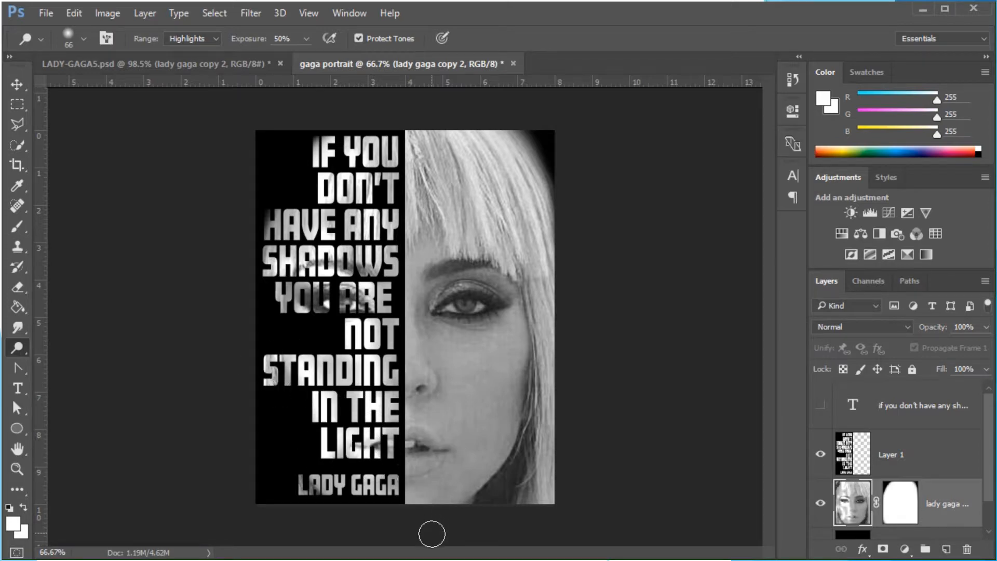
mouse_move(295, 304)
mouse_down()
mouse_move(358, 313)
mouse_move(305, 286)
mouse_move(333, 284)
mouse_move(295, 263)
mouse_move(276, 277)
mouse_move(342, 258)
mouse_move(369, 270)
mouse_up()
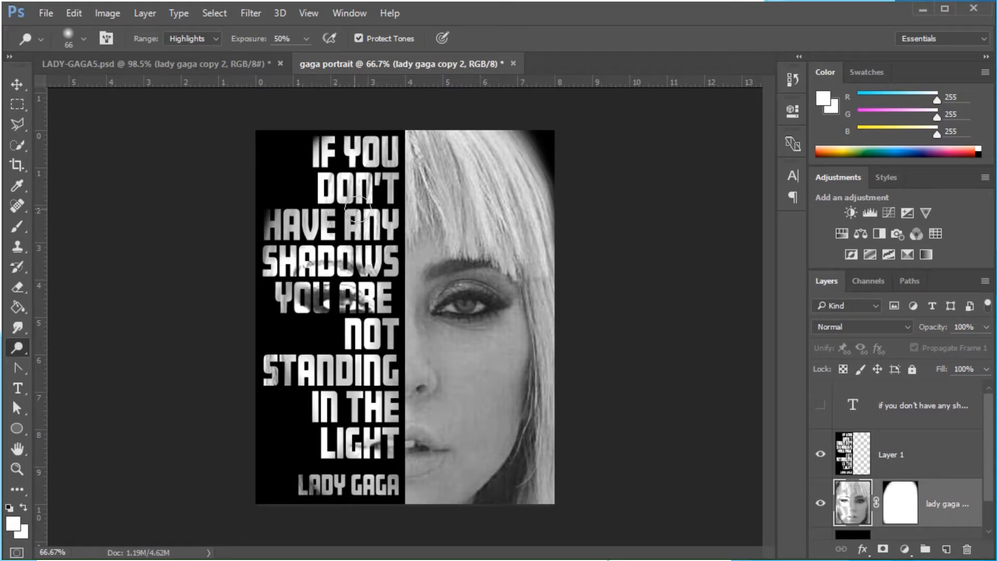
mouse_move(341, 238)
mouse_down()
mouse_move(340, 165)
mouse_move(341, 226)
mouse_up()
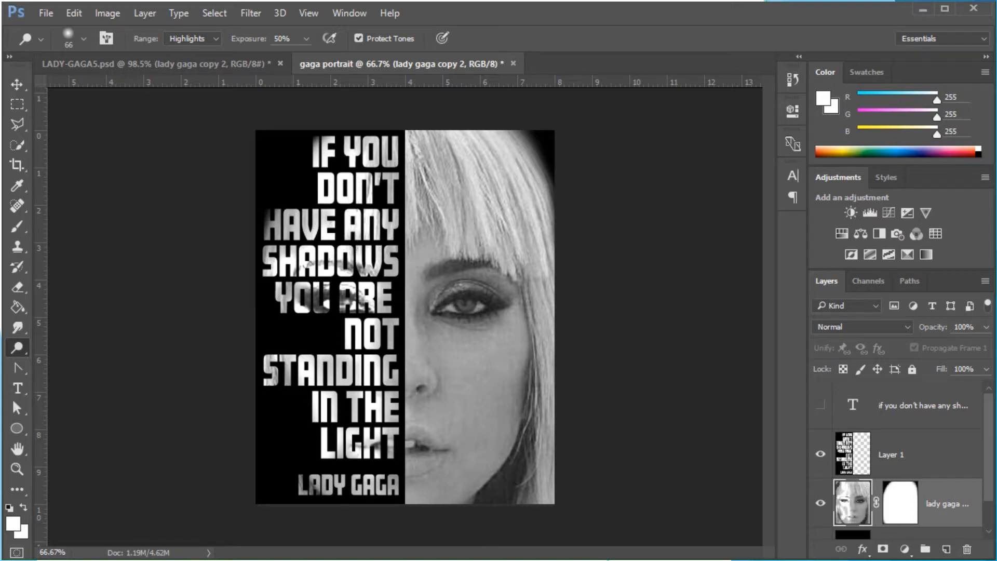
Switch to the Burn tool and burn over the YOU ARE and IN THE LIGHT letters
right_click(18, 349)
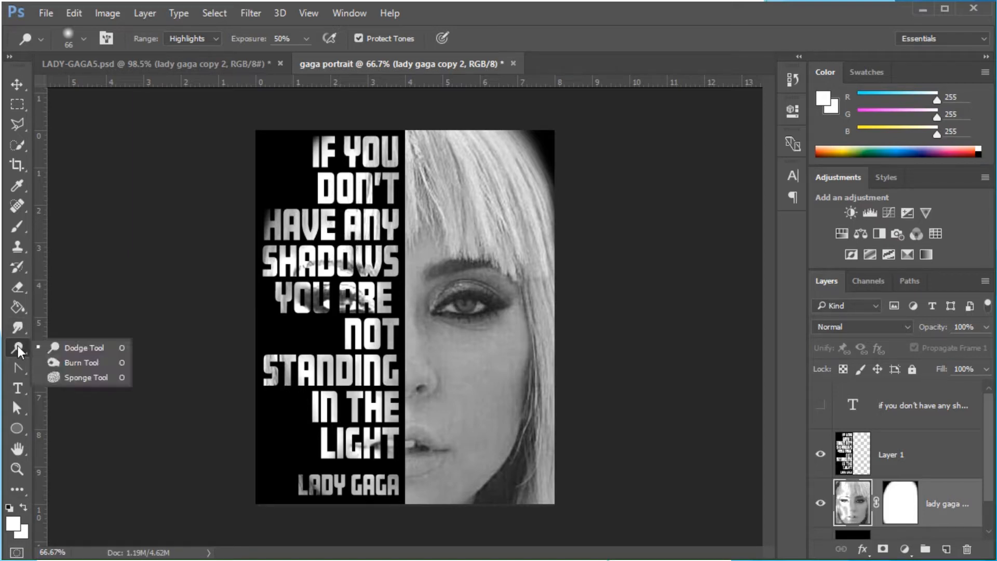
click(77, 363)
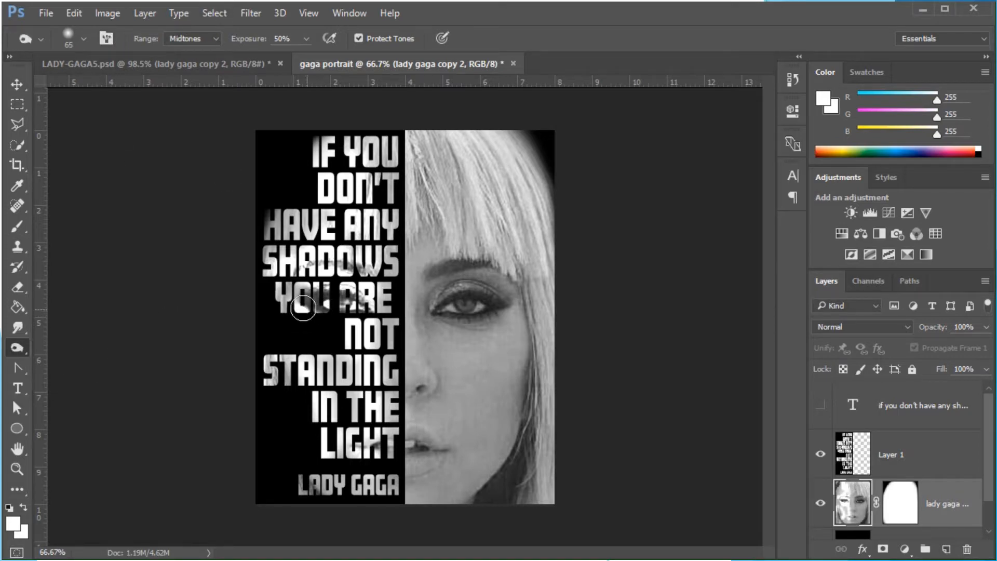
mouse_move(301, 308)
mouse_down()
mouse_move(370, 307)
mouse_move(284, 282)
mouse_move(301, 267)
mouse_move(376, 269)
mouse_move(289, 258)
mouse_up()
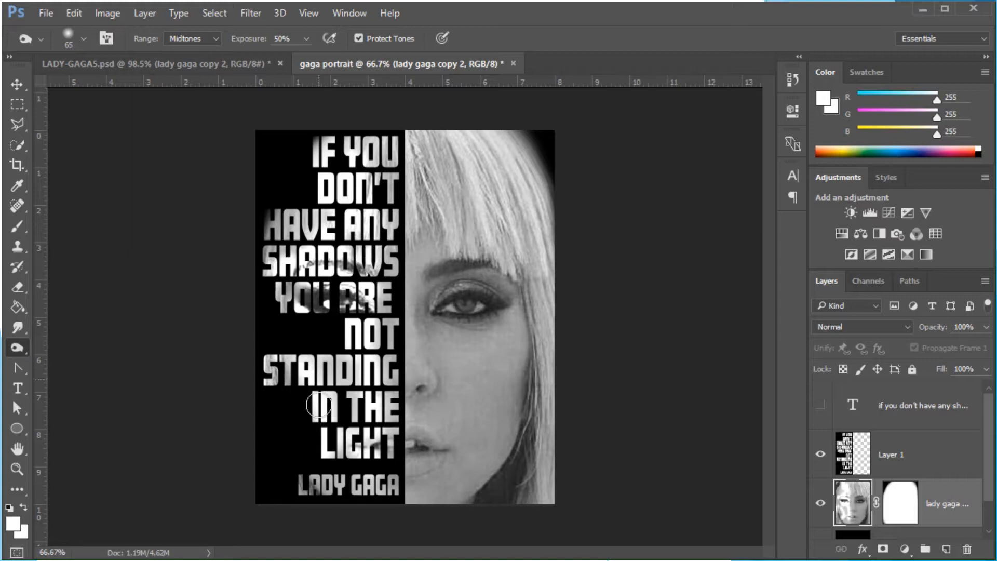
mouse_move(380, 430)
mouse_down()
mouse_move(382, 469)
mouse_move(351, 454)
mouse_move(364, 450)
mouse_move(348, 458)
mouse_up()
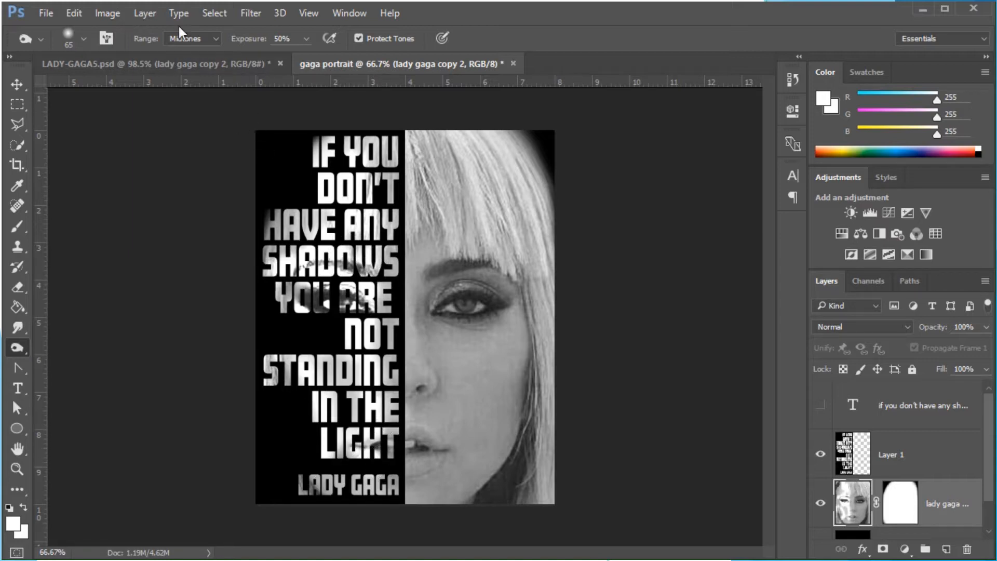
click(214, 37)
click(180, 59)
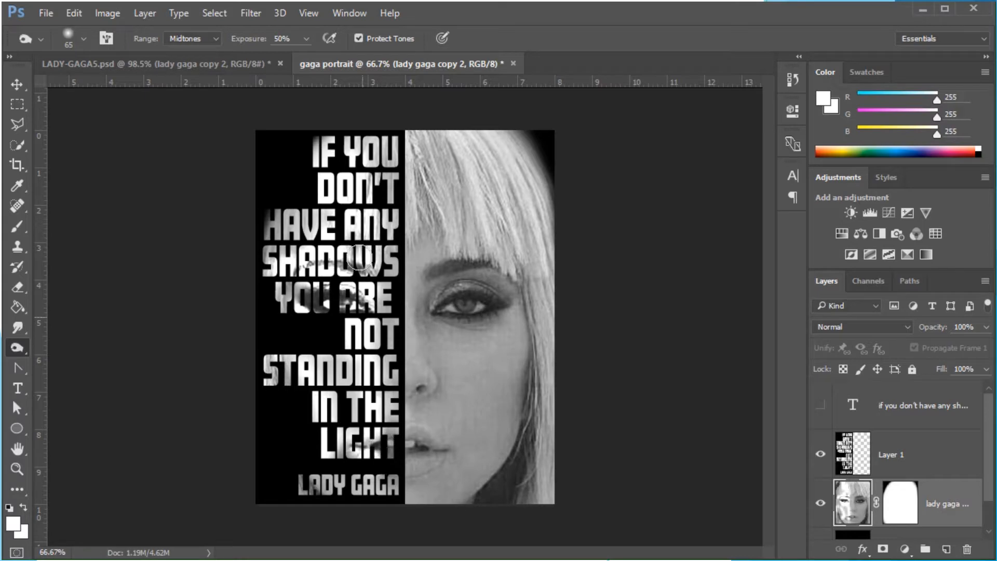
click(219, 38)
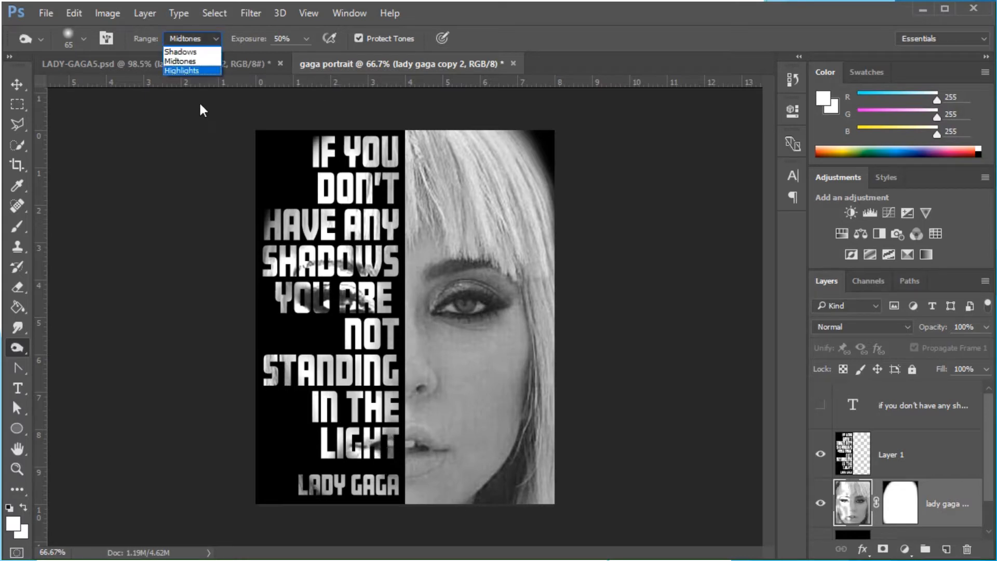
click(179, 68)
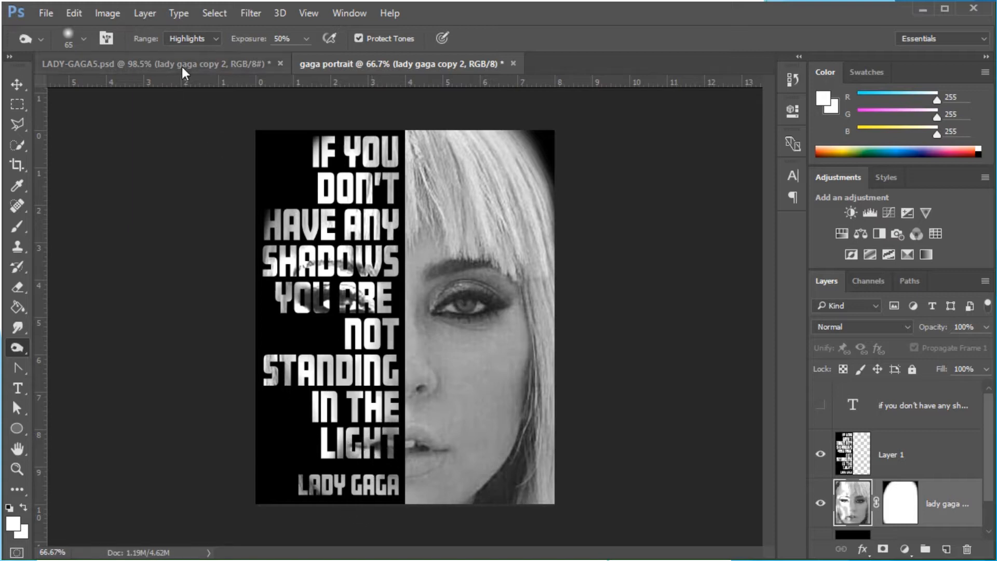
click(195, 38)
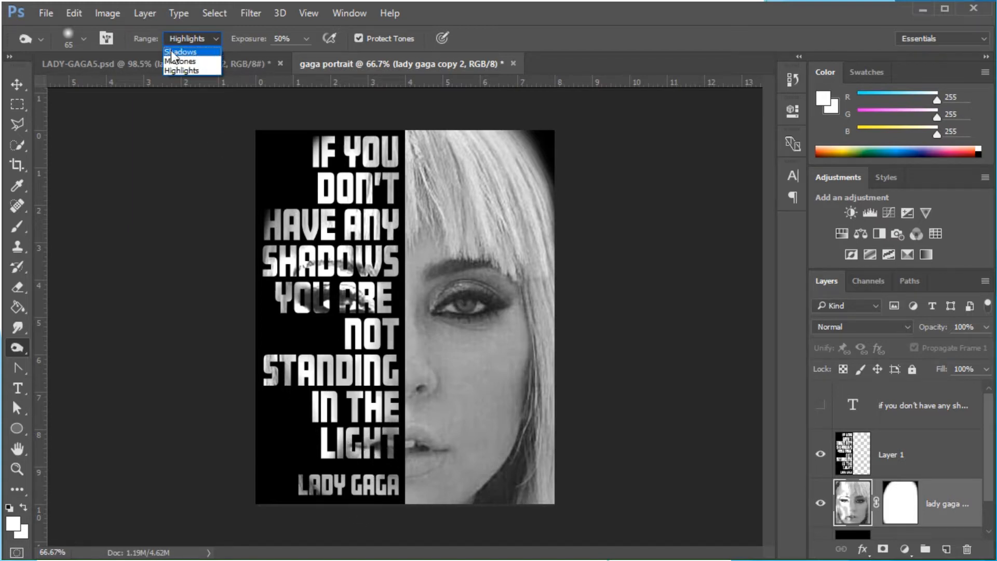
click(176, 61)
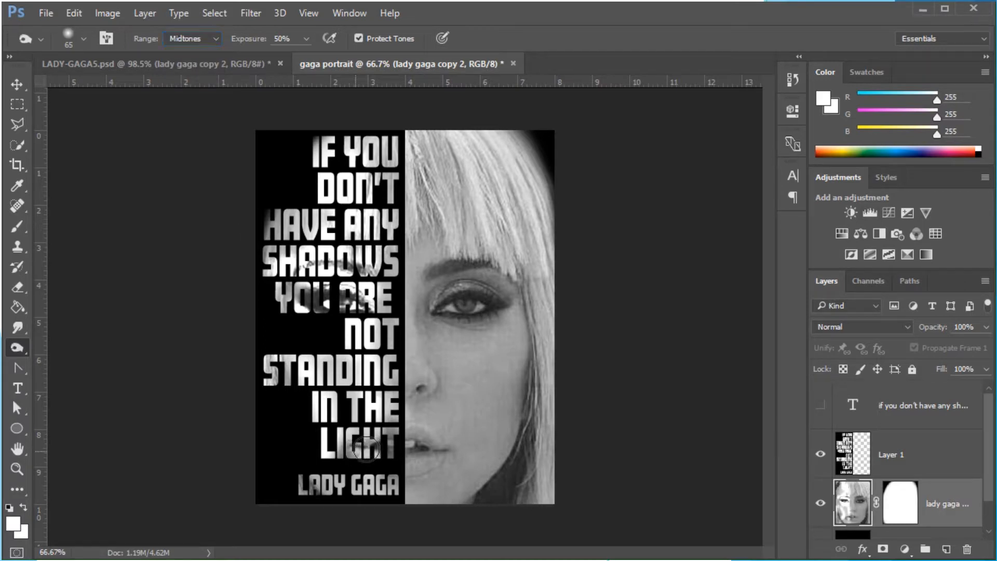
Burn over the LIGHT, YOU ARE, SHADOWS and LADY GAGA letters with the Midtones range
mouse_move(383, 431)
mouse_down()
mouse_move(388, 455)
mouse_move(385, 429)
mouse_move(380, 449)
mouse_move(386, 438)
mouse_move(357, 451)
mouse_move(379, 461)
mouse_up()
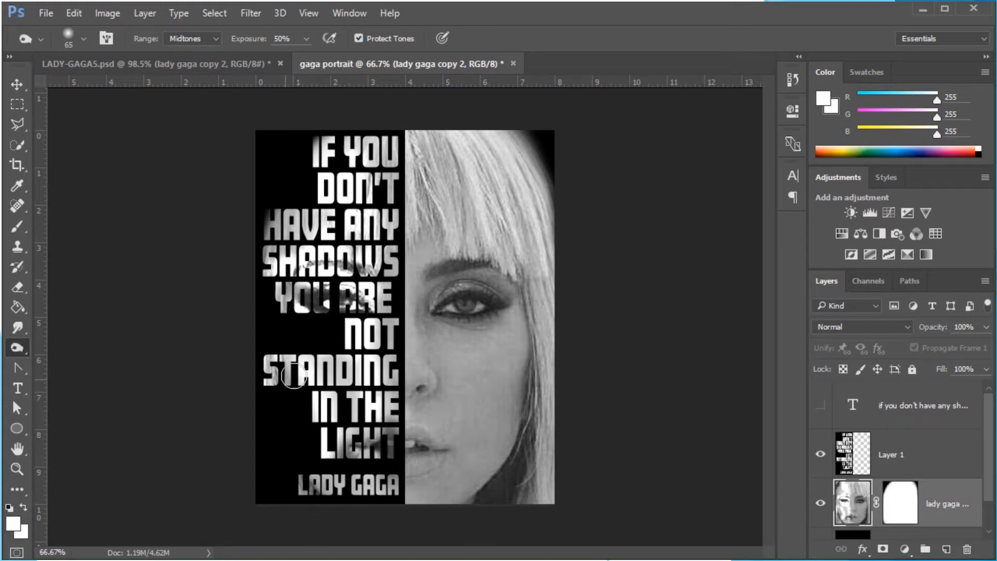
drag(319, 305, 365, 312)
mouse_move(299, 270)
mouse_down()
mouse_move(319, 259)
mouse_move(365, 266)
mouse_up()
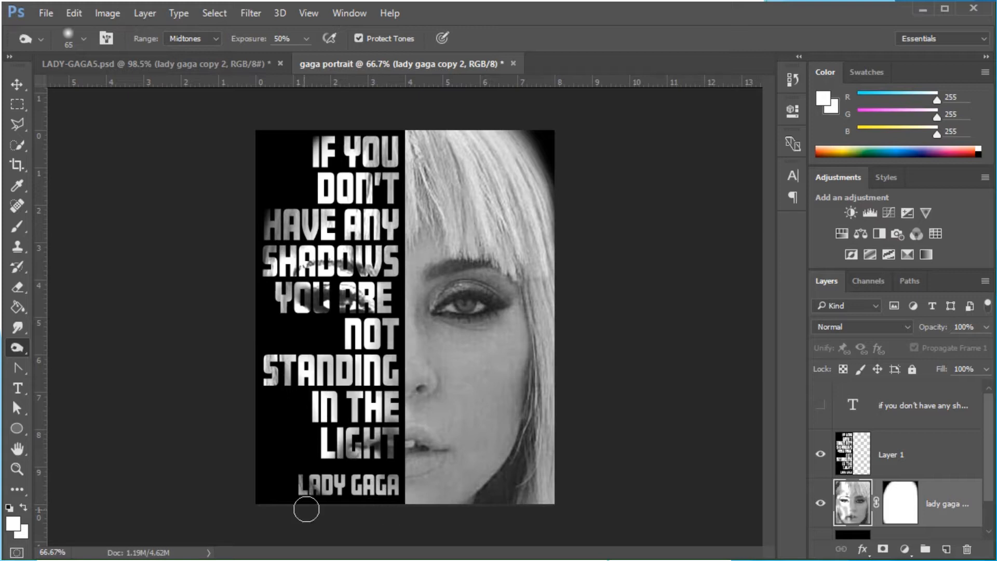
drag(295, 482, 327, 502)
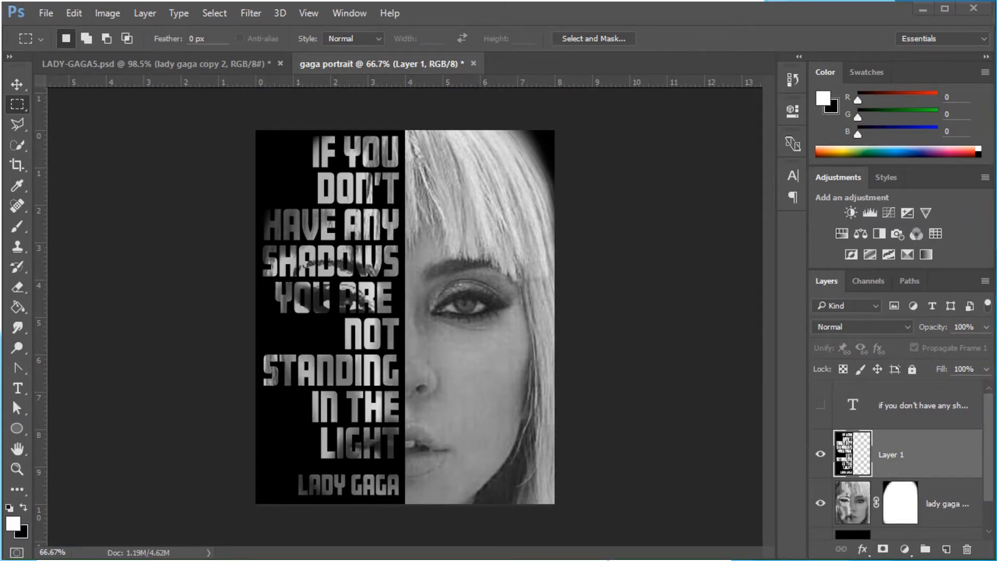
Fill a new layer above Layer 1 with white and set its opacity to 0%
click(946, 550)
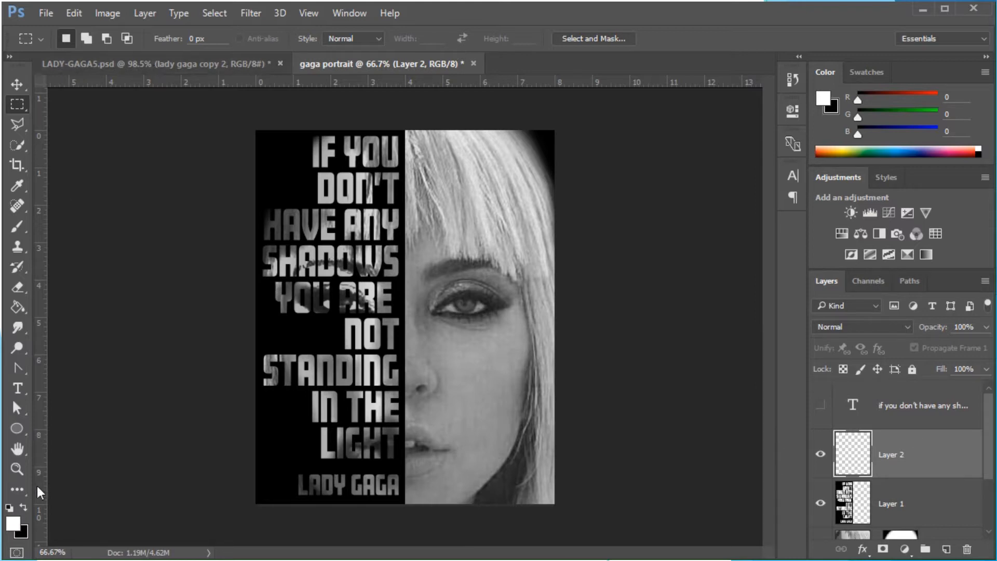
click(20, 304)
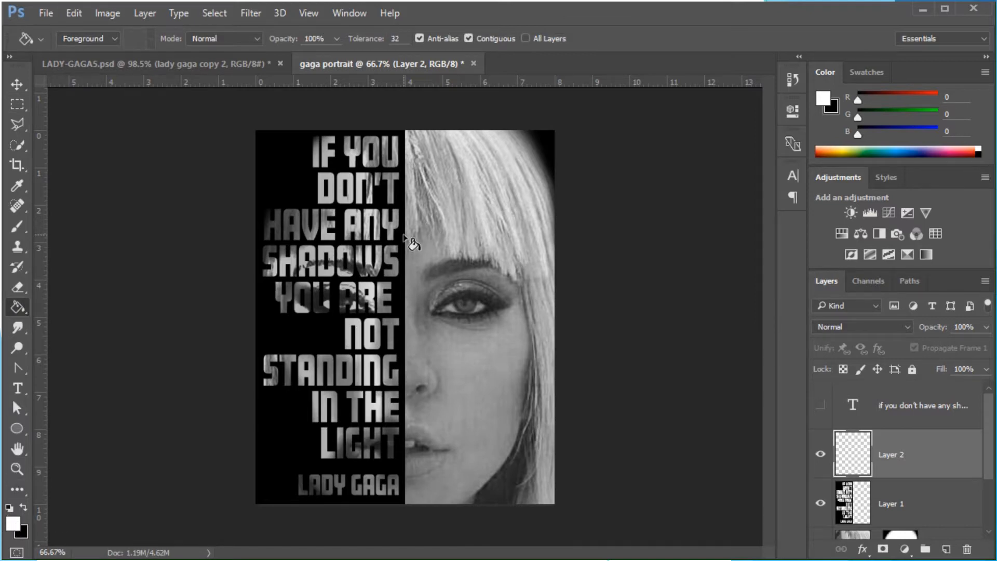
click(416, 216)
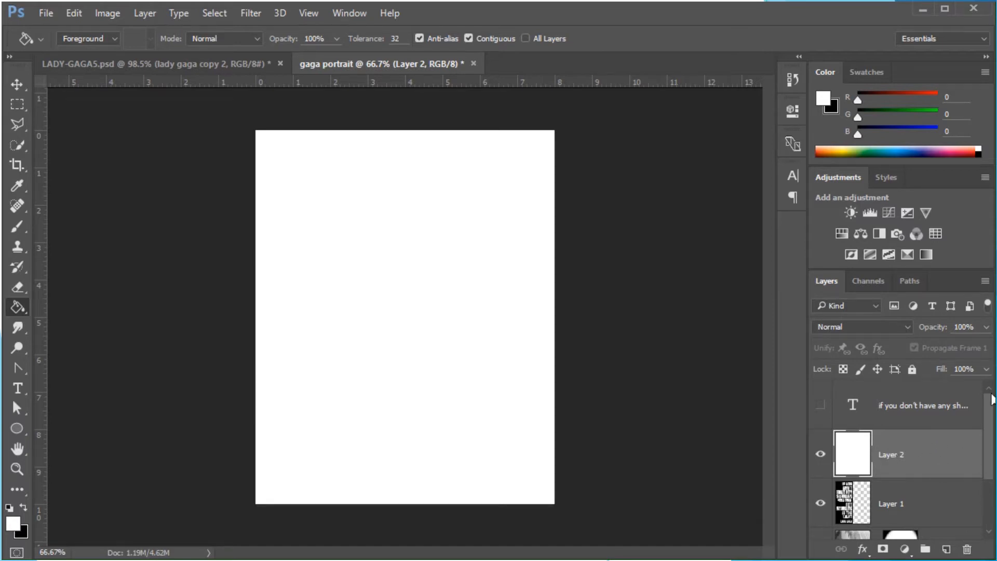
click(987, 327)
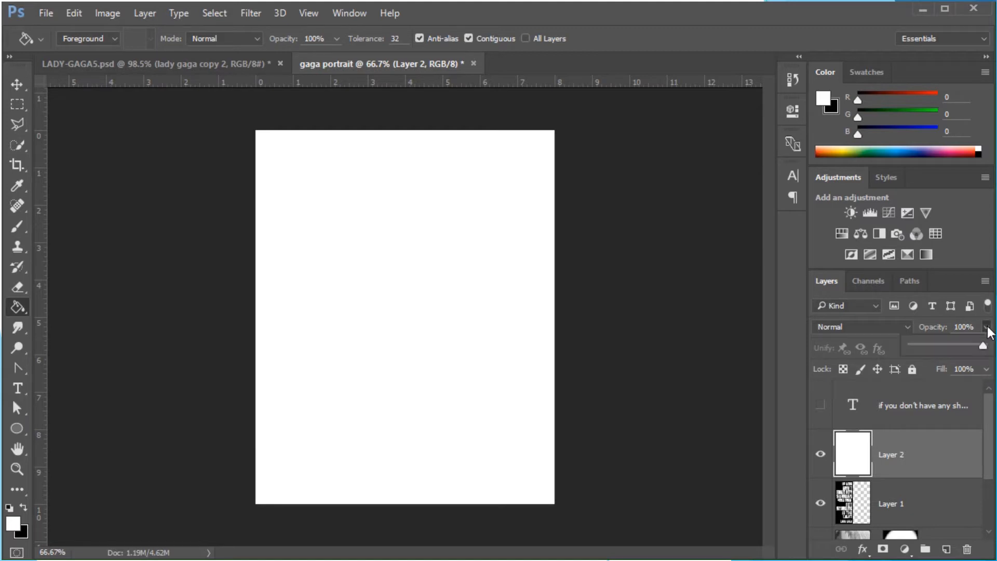
drag(983, 350, 886, 341)
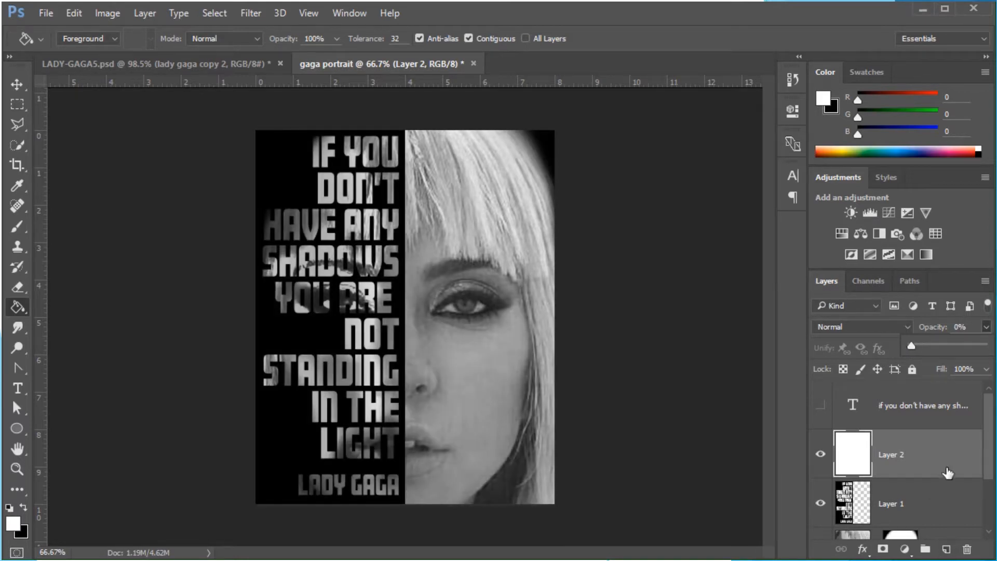
Add a Gradient Overlay layer style to Layer 2 using the spectrum gradient in Linear style
double_click(961, 458)
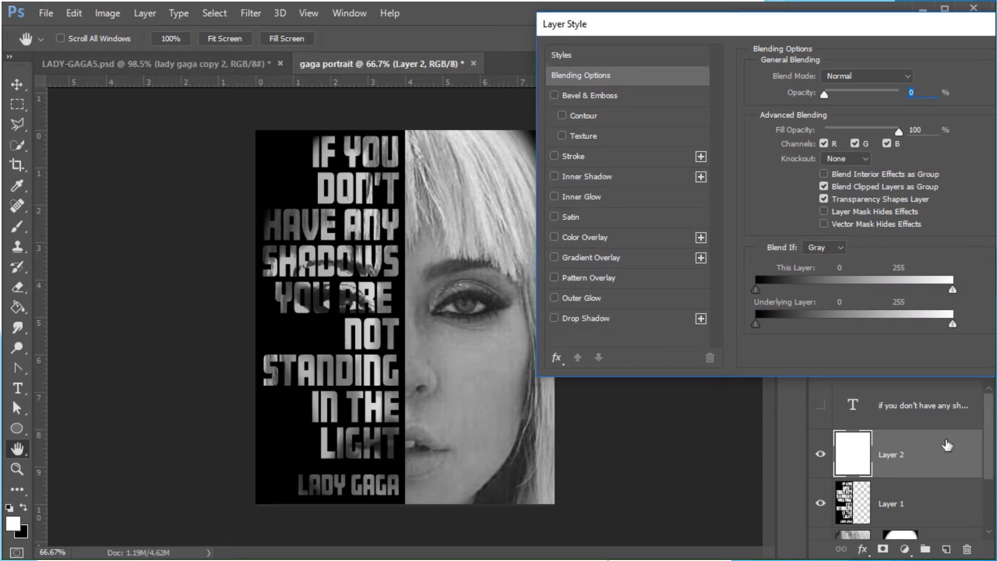
drag(918, 22, 756, 43)
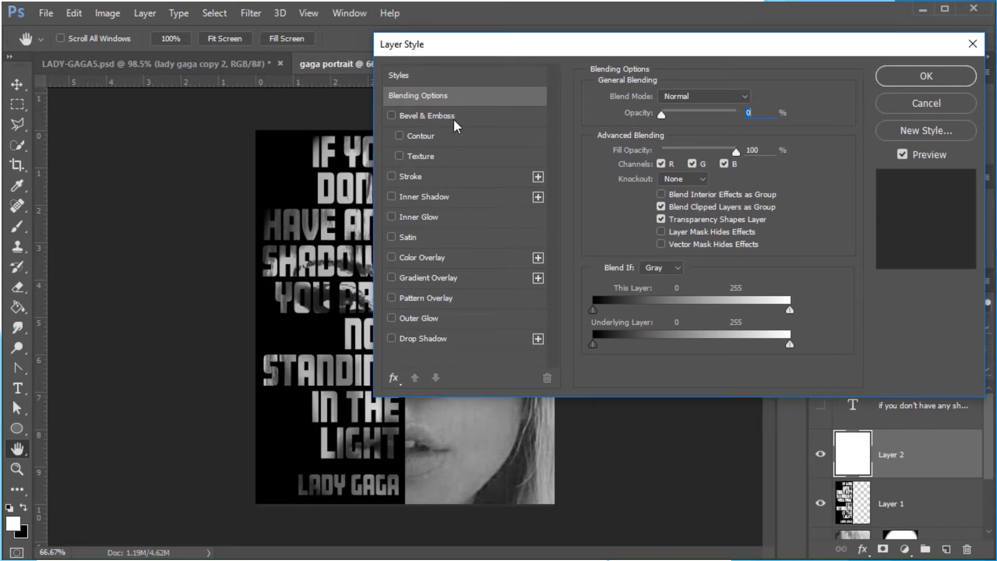
click(464, 280)
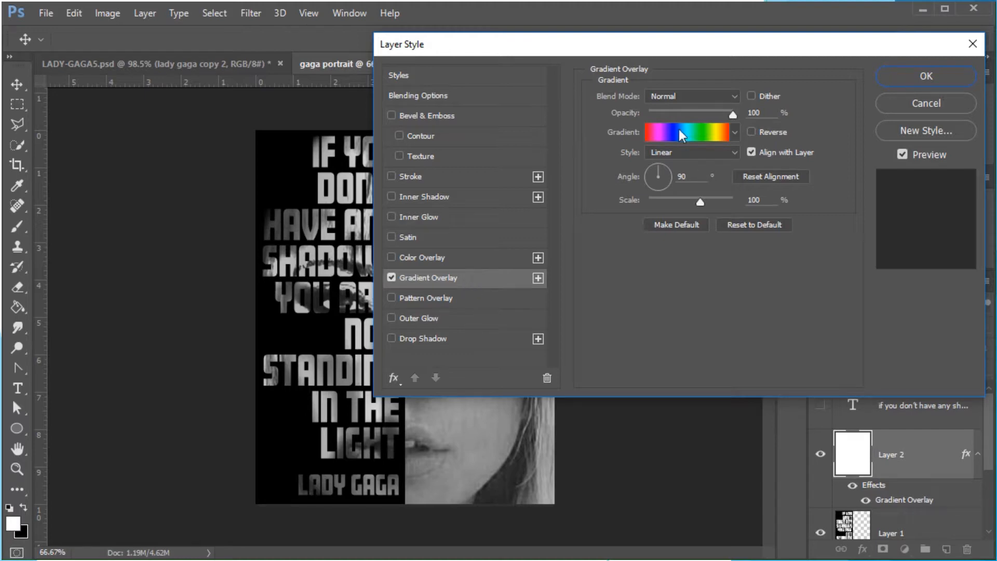
click(734, 114)
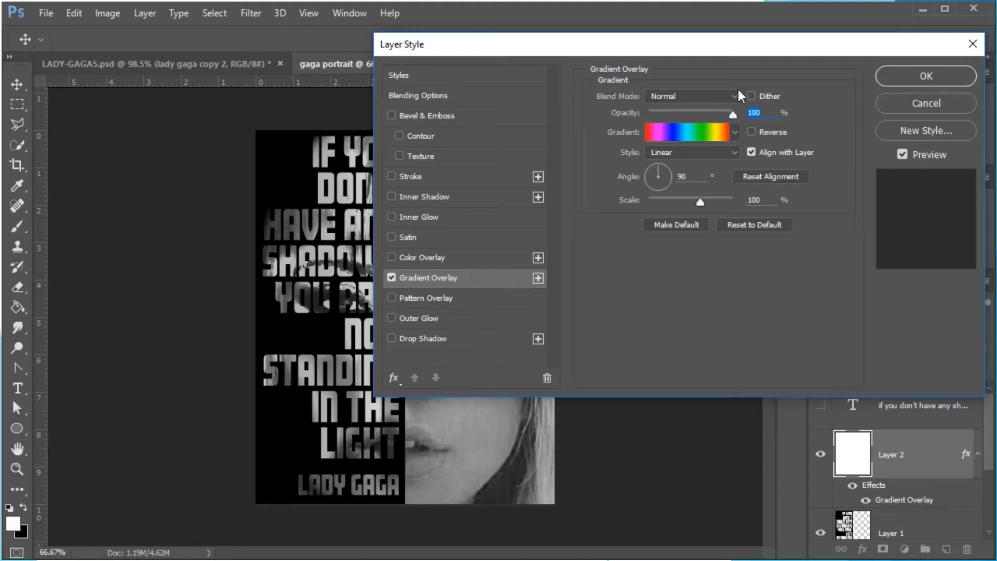
click(733, 154)
click(656, 175)
click(738, 151)
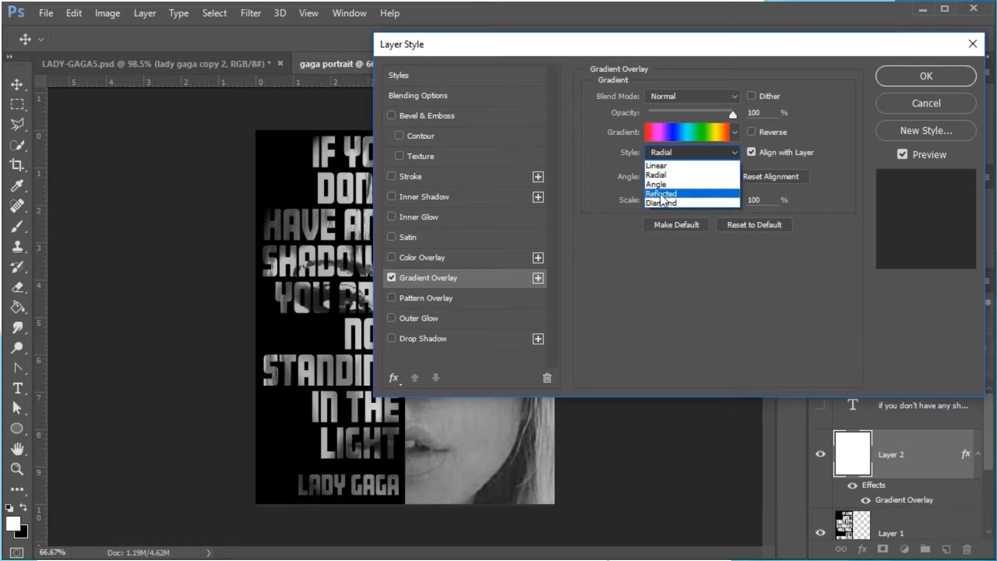
click(656, 165)
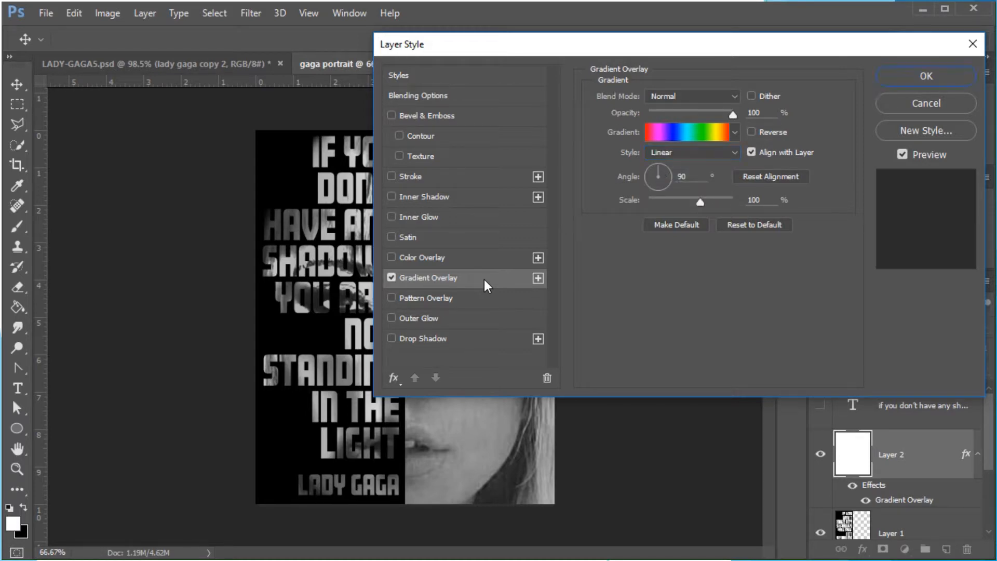
click(936, 80)
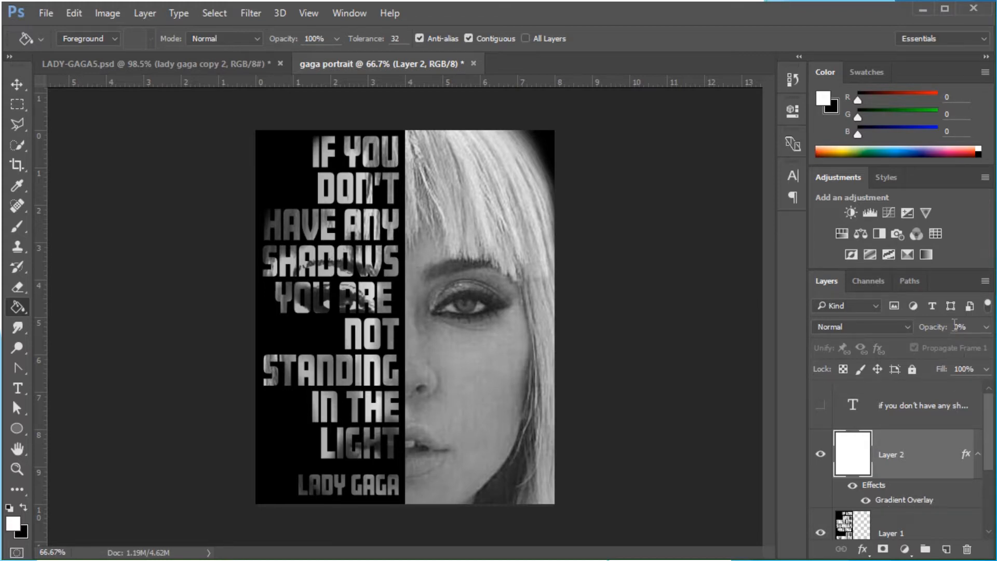
Set Layer 2's opacity to 46%
click(985, 327)
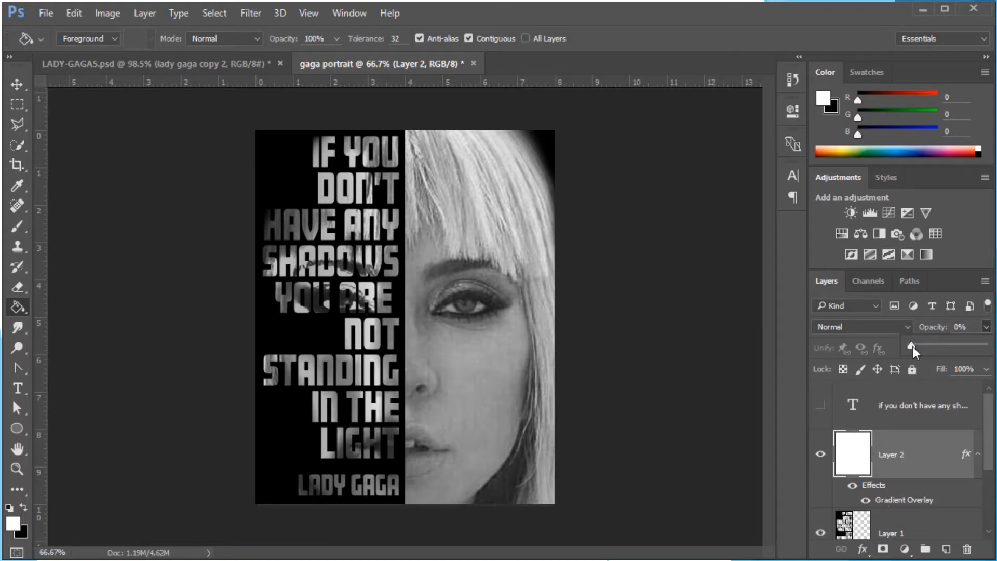
drag(912, 347, 935, 347)
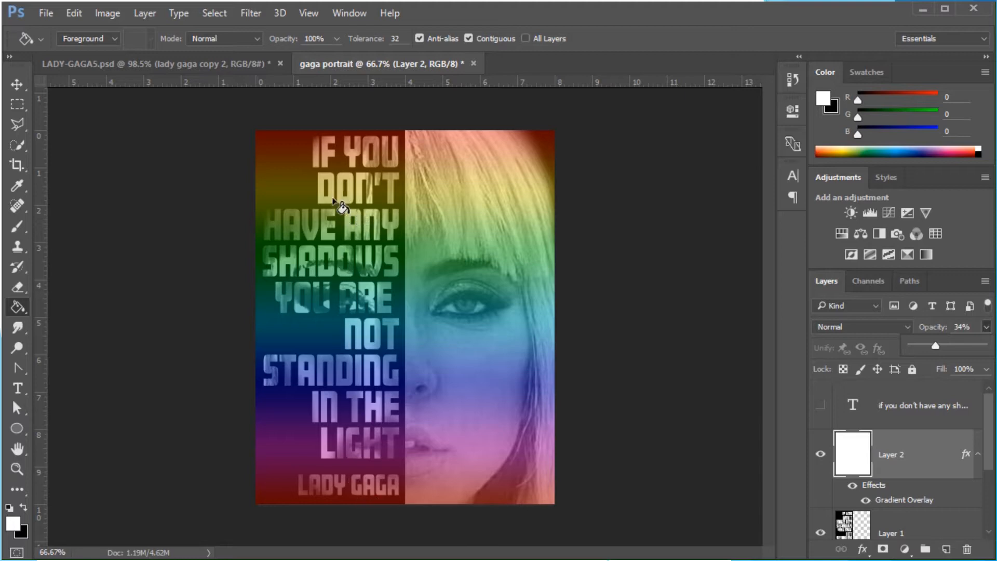
click(939, 455)
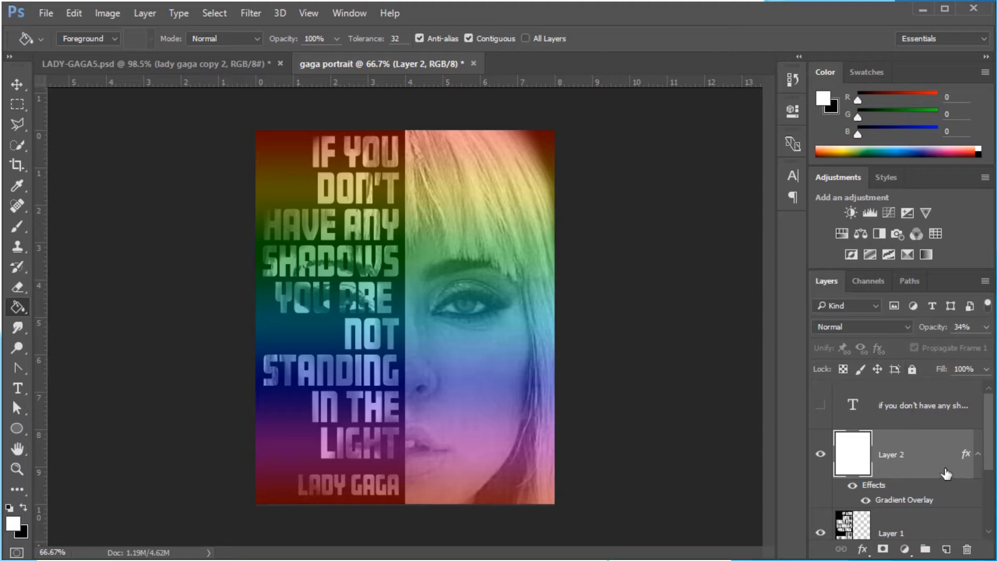
click(986, 328)
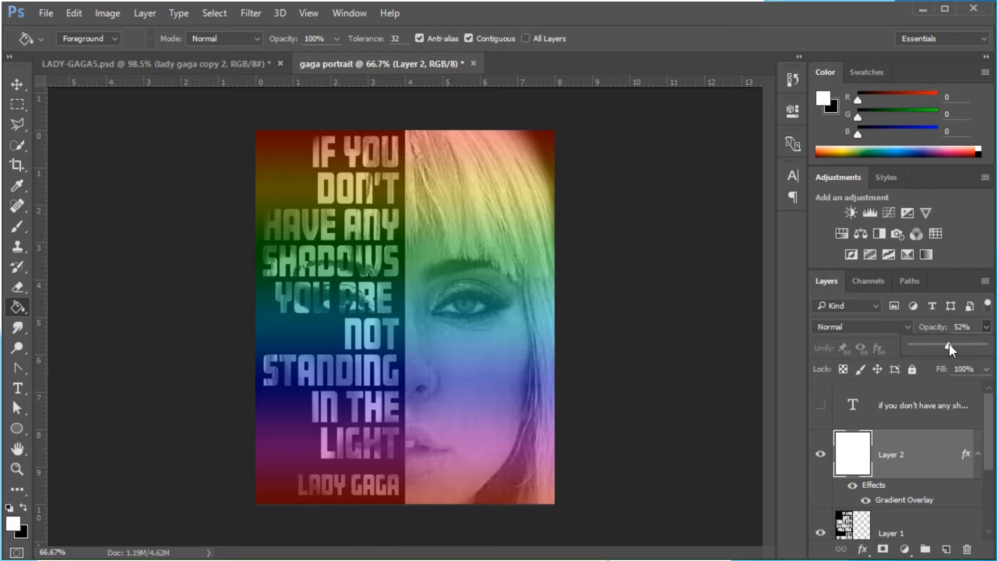
drag(961, 343, 962, 342)
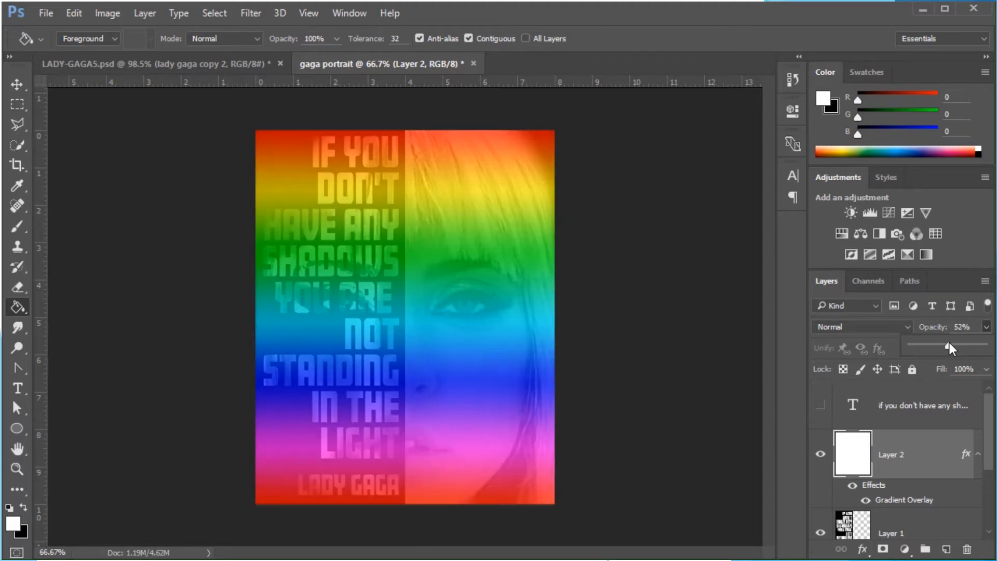
drag(949, 347, 945, 347)
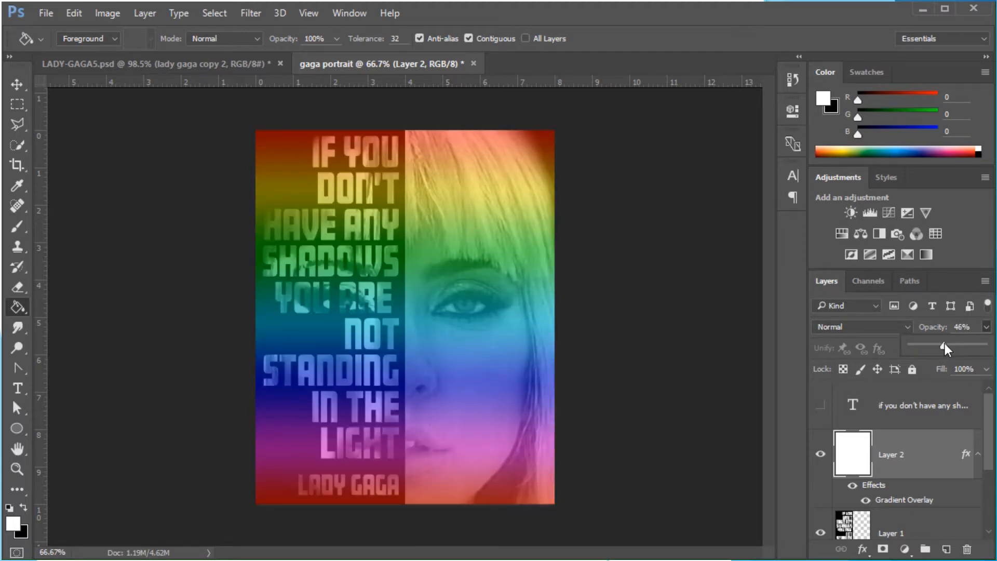
Move Layer 2 below Layer 1 in the layer stack and keep it selected
click(944, 461)
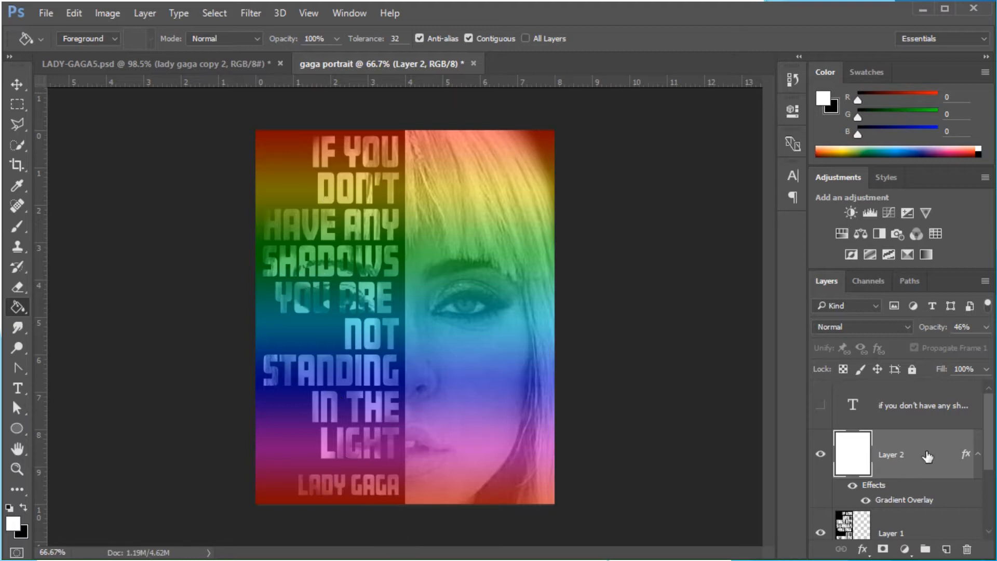
mouse_move(920, 454)
mouse_down()
mouse_move(917, 544)
mouse_move(923, 455)
mouse_up()
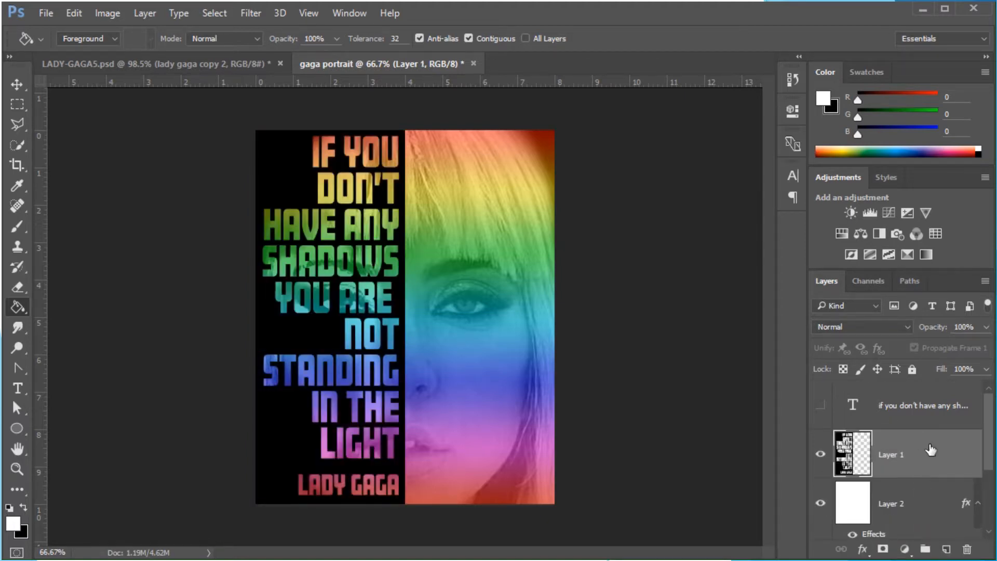
click(915, 507)
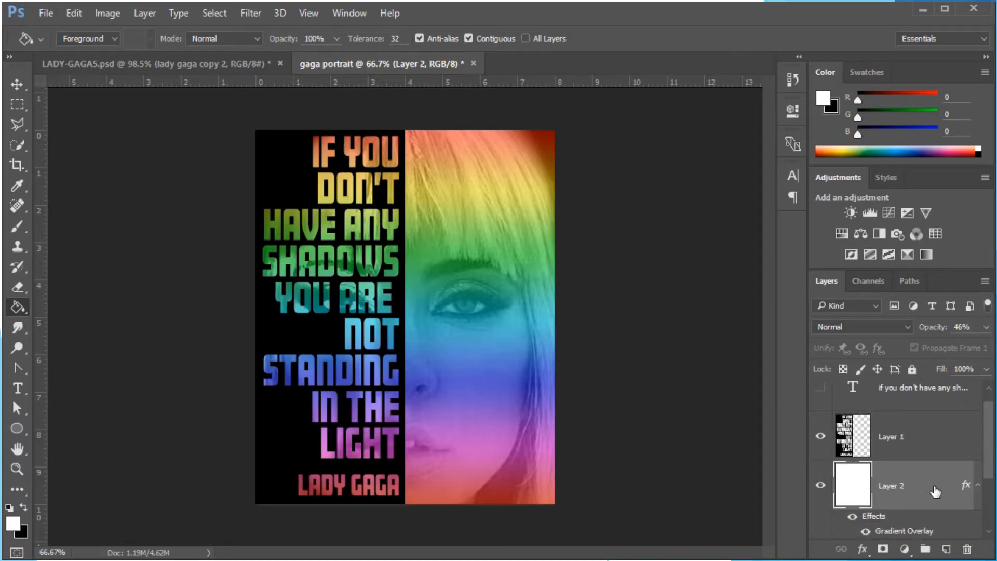
Marquee-select the portrait half and delete Layer 2's gradient there, then deselect
click(21, 107)
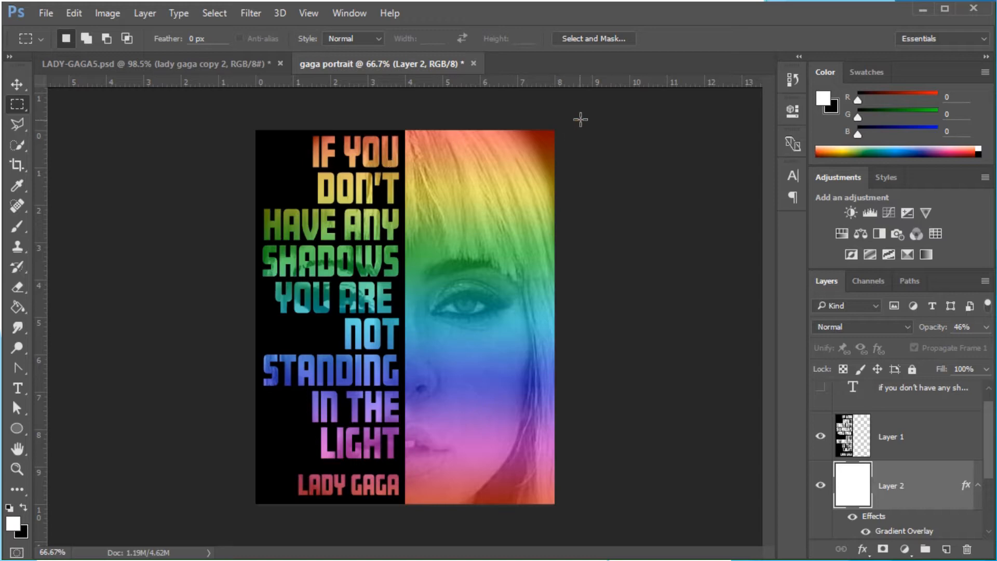
drag(581, 111, 403, 540)
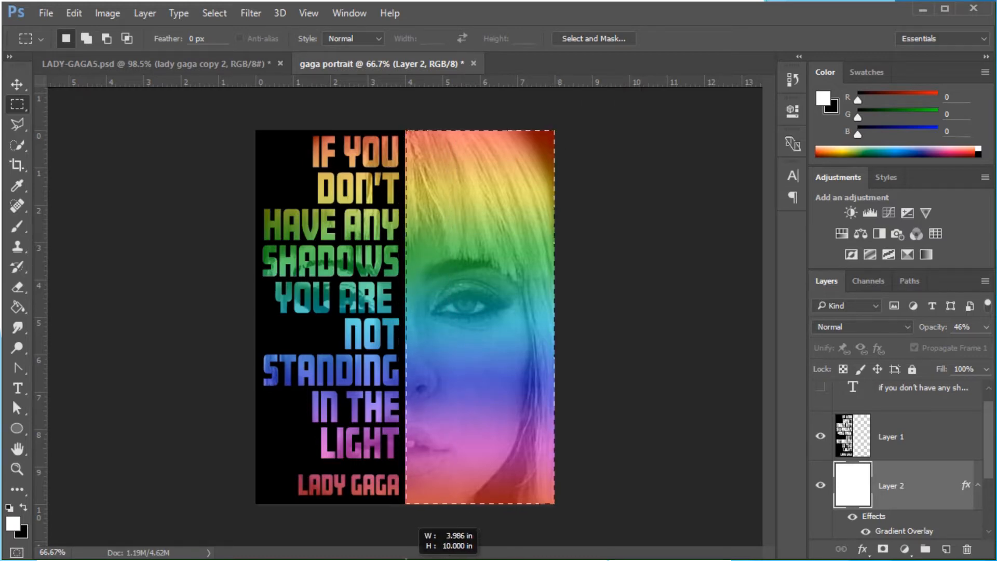
drag(405, 560, 405, 560)
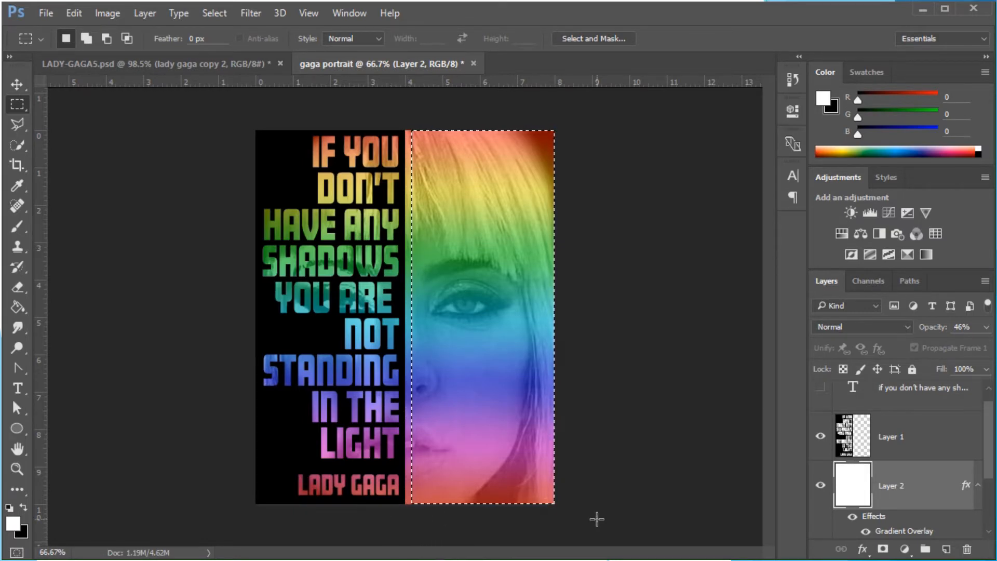
drag(432, 224, 406, 122)
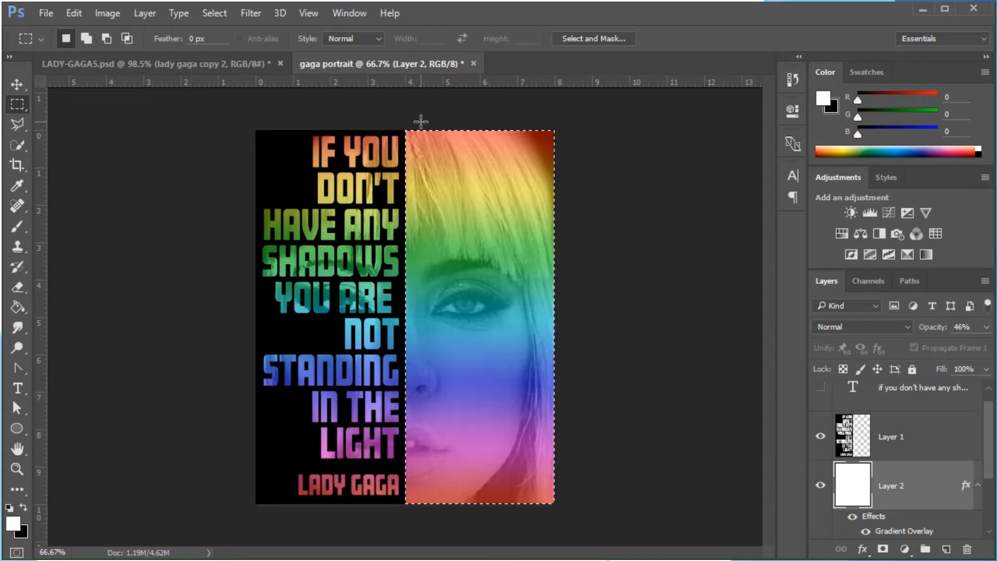
key(Delete)
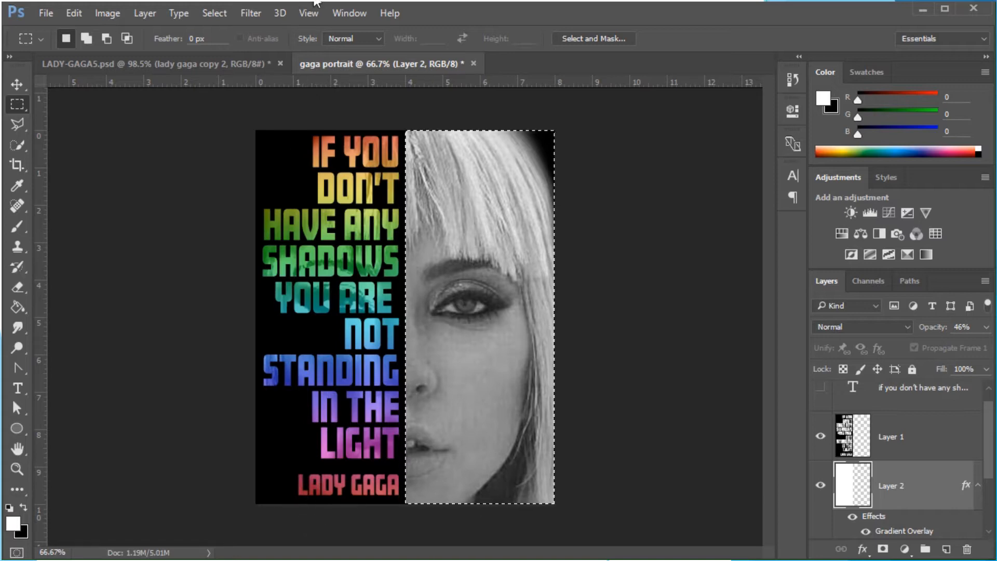
click(214, 13)
click(227, 44)
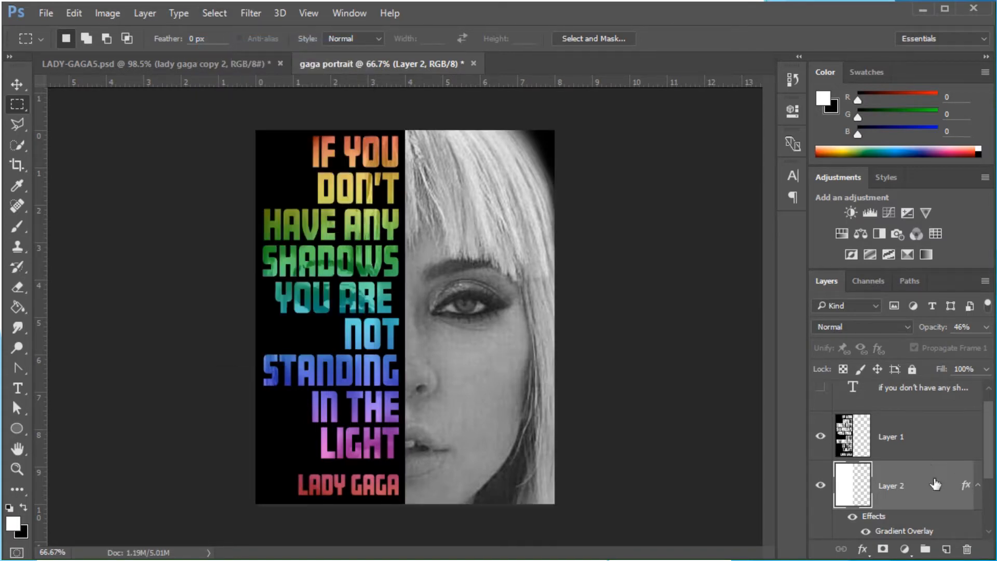
Lower Layer 2's opacity to 28%
click(985, 327)
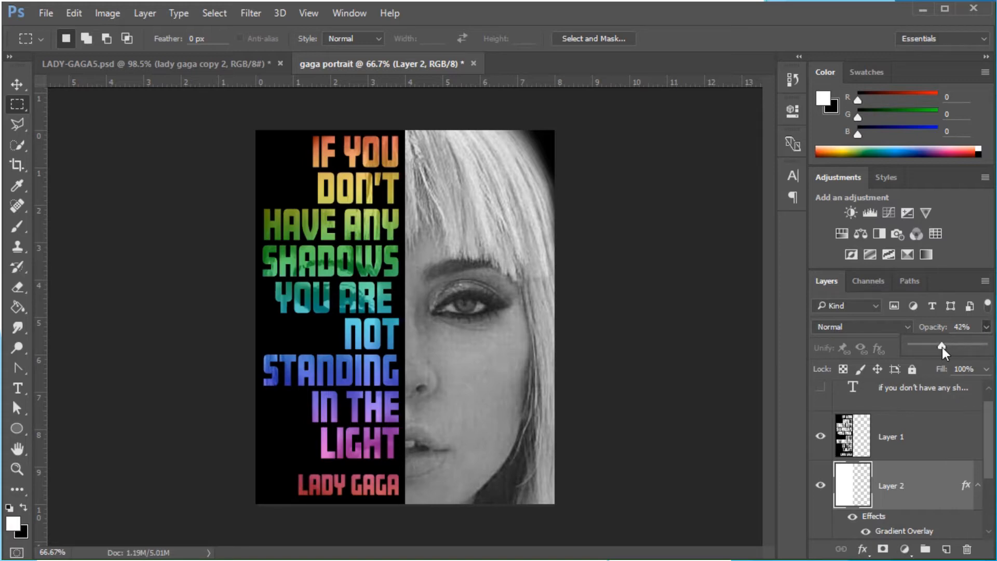
mouse_move(939, 347)
mouse_down()
mouse_move(914, 347)
mouse_move(930, 347)
mouse_up()
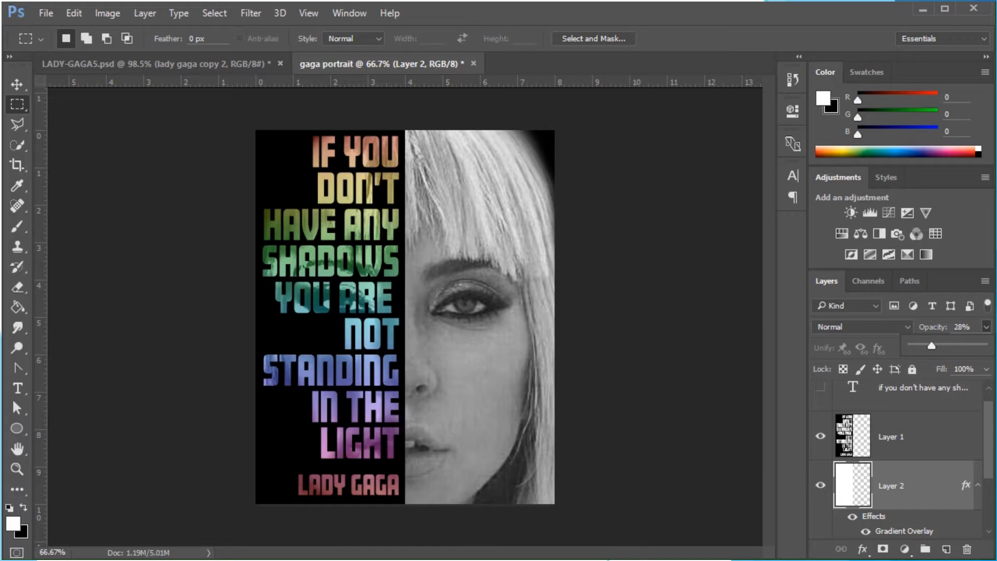
Put all the document's layers into a new group
scroll(893, 405, down, 1)
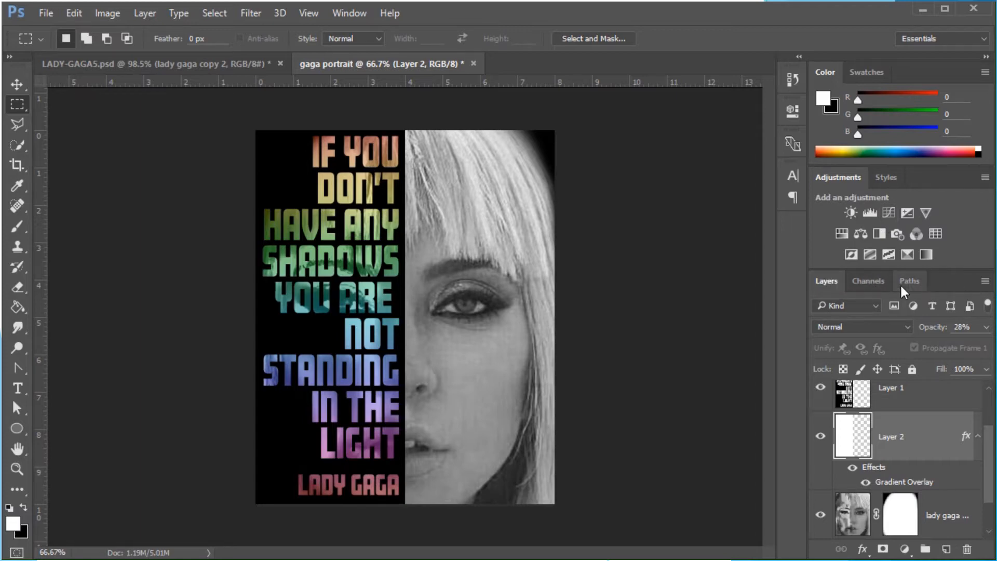
drag(830, 275, 596, 110)
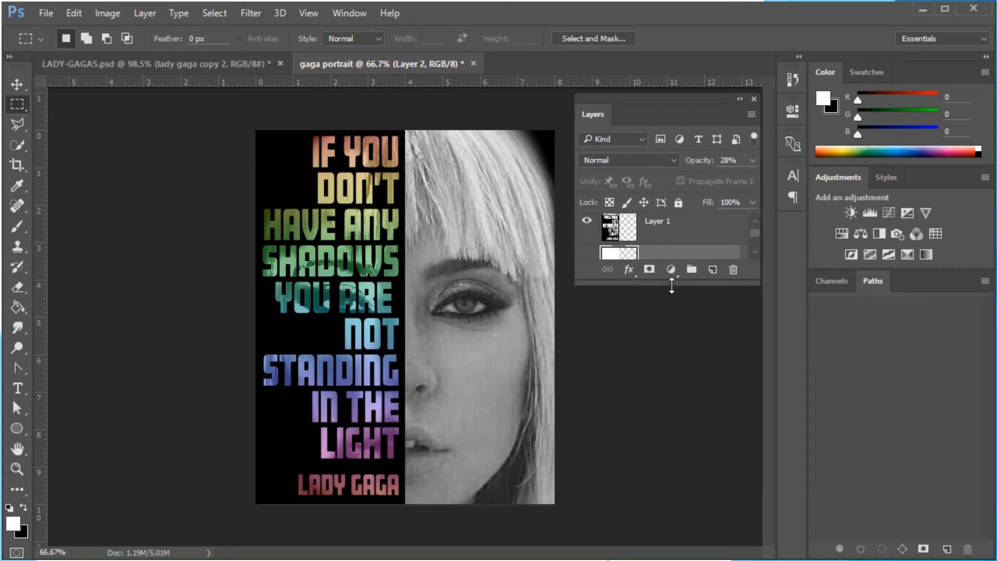
drag(670, 285, 675, 518)
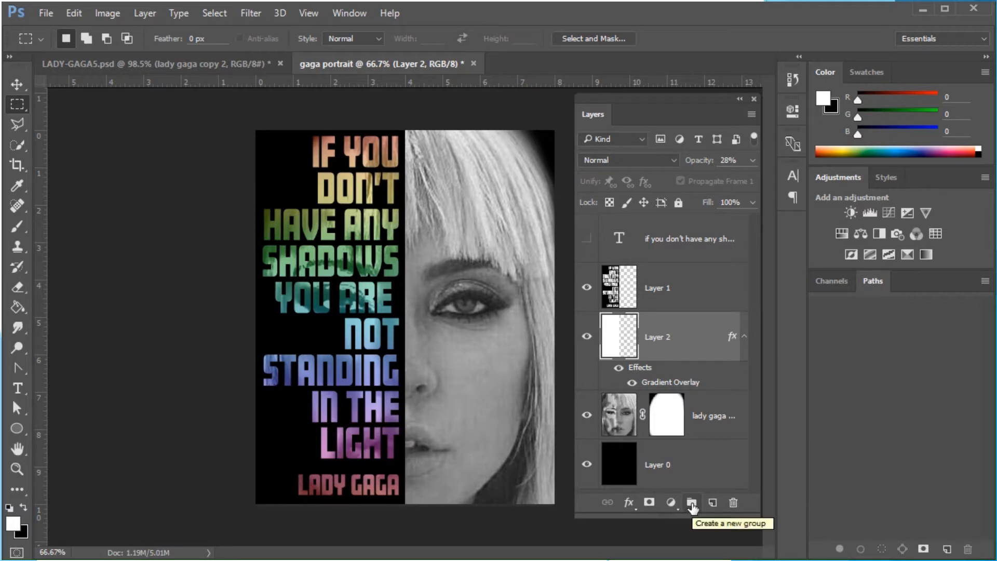
click(704, 249)
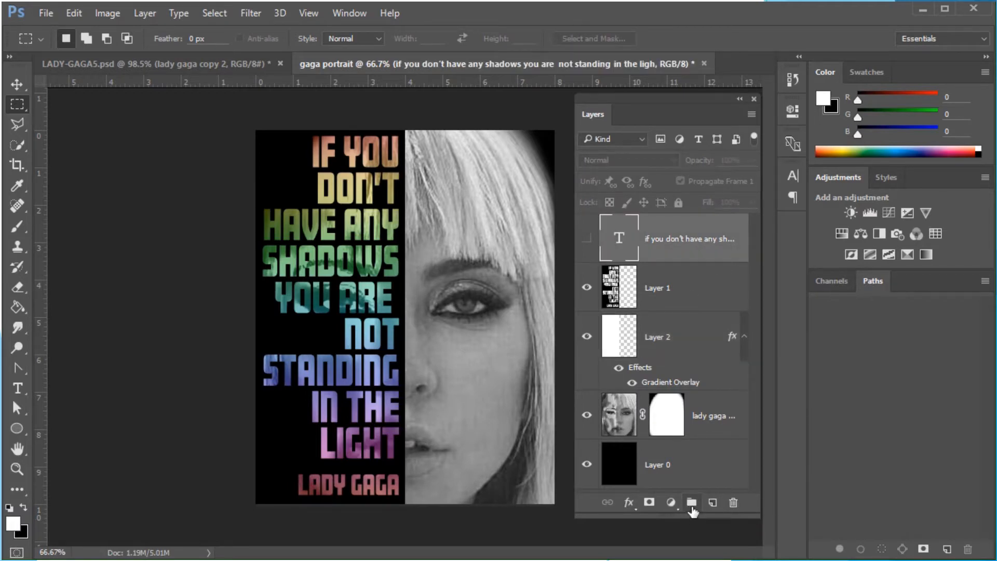
click(691, 505)
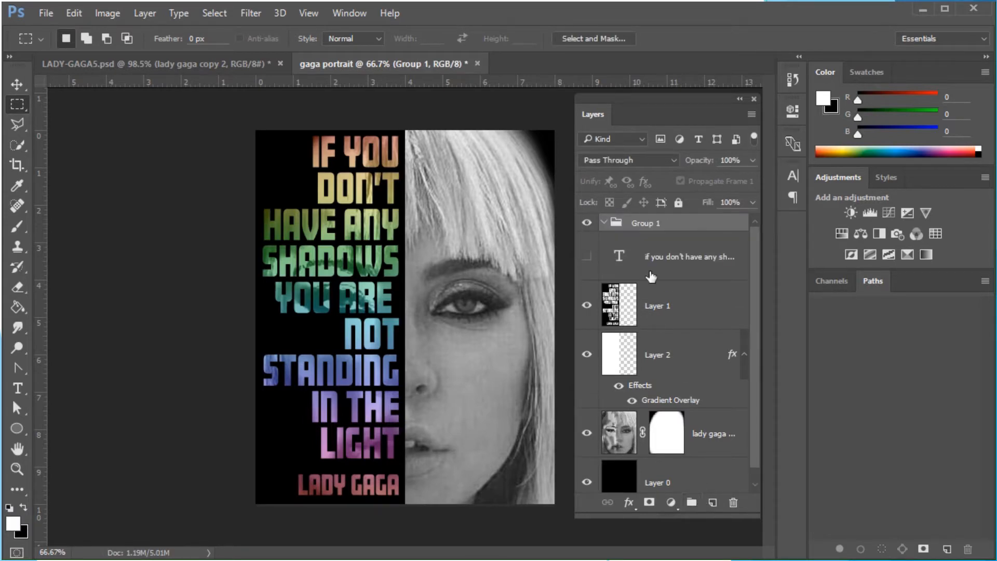
Rename the new group to gaga poster 1
double_click(661, 225)
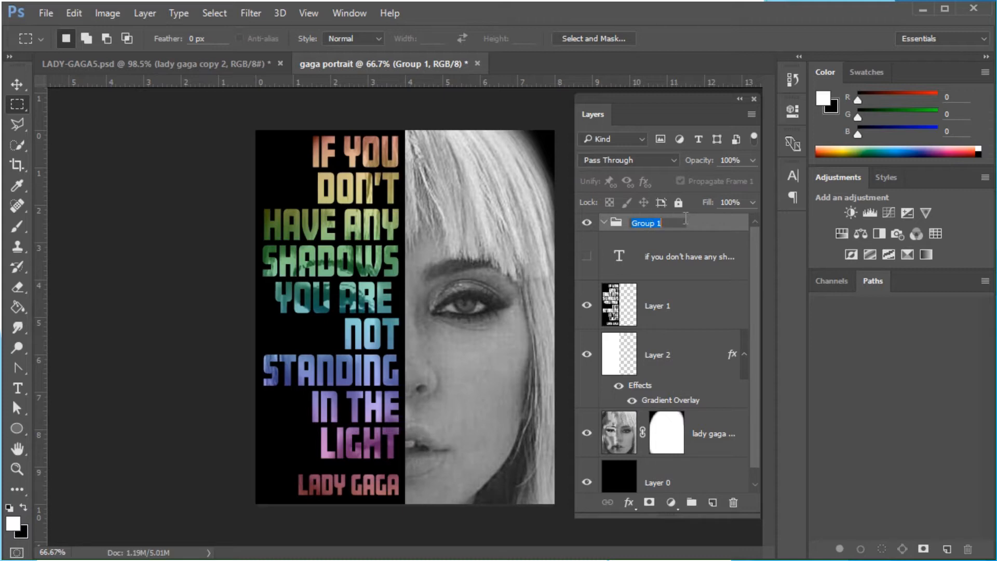
text(gaga poster 1)
click(697, 262)
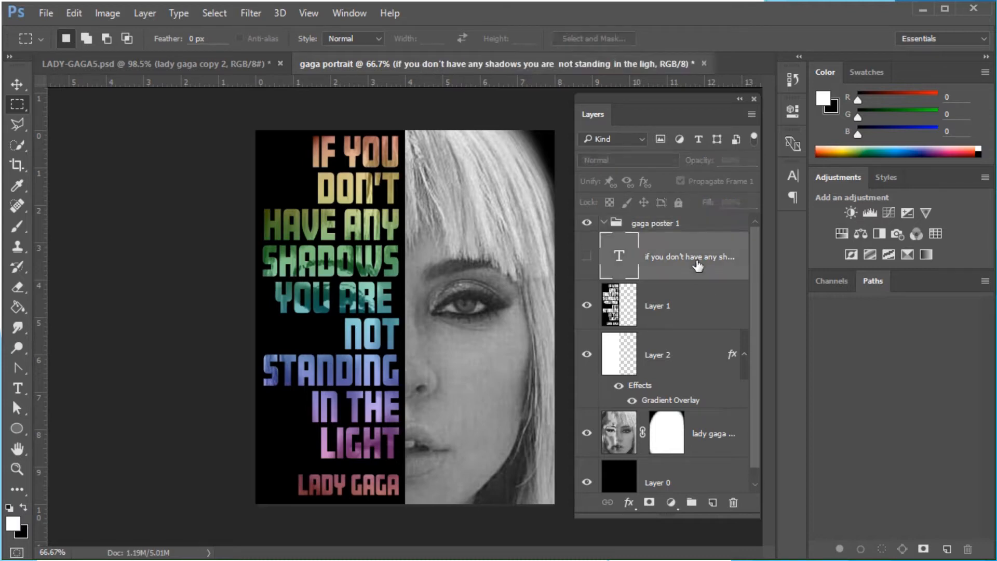
Collapse and expand the gaga poster 1 group to review its layers
scroll(756, 318, down, 1)
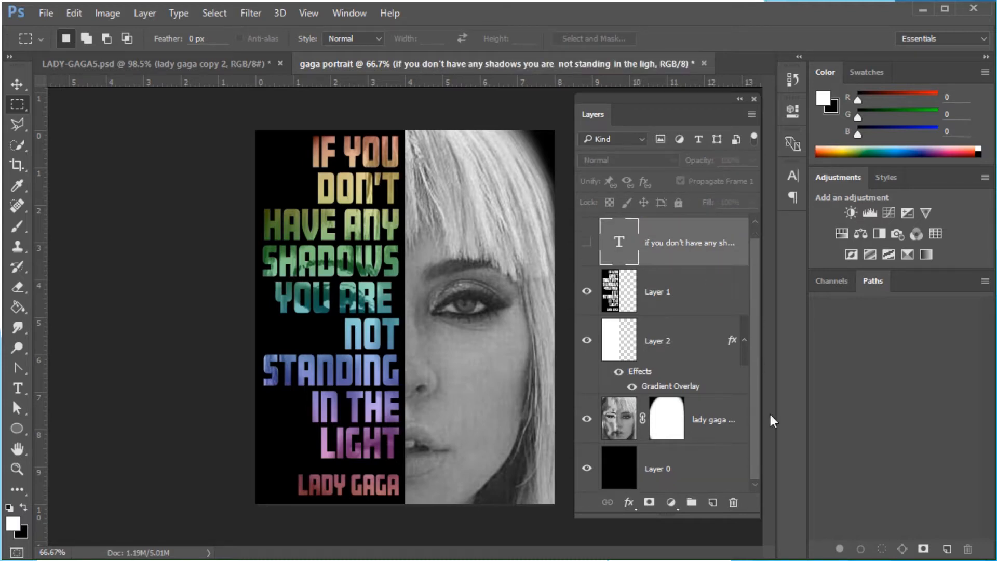
shift+click(715, 464)
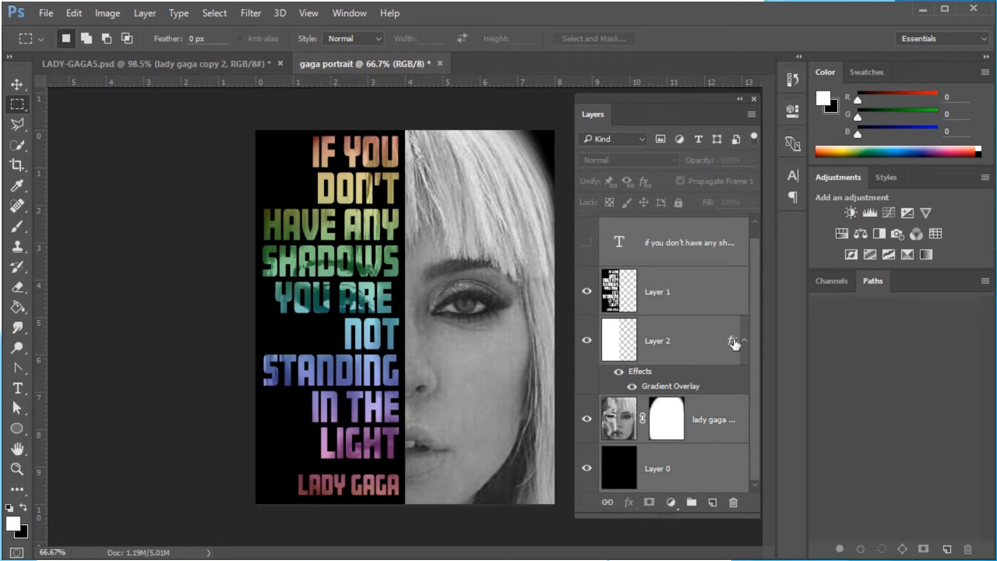
scroll(755, 217, up, 1)
drag(658, 260, 662, 224)
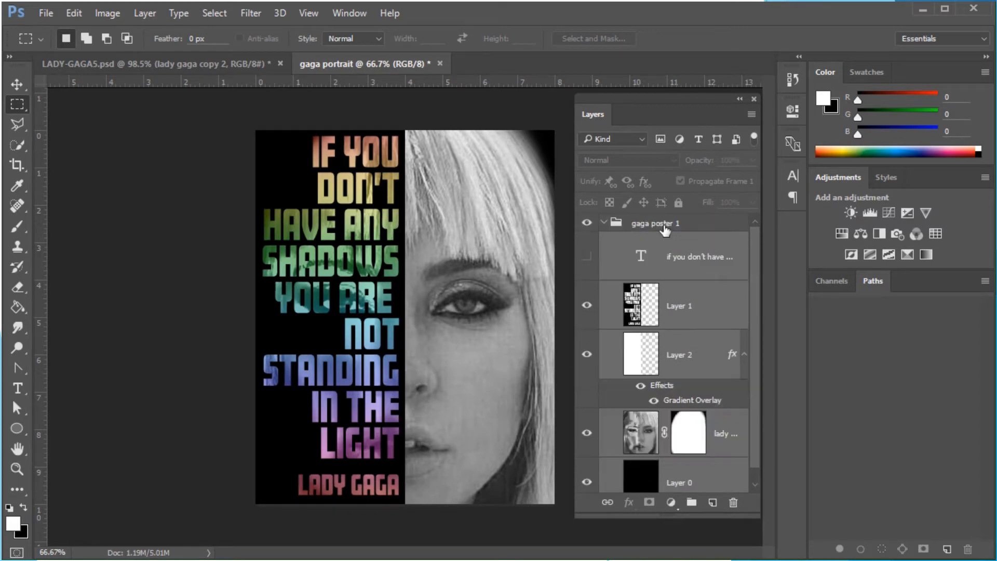
click(604, 223)
click(604, 224)
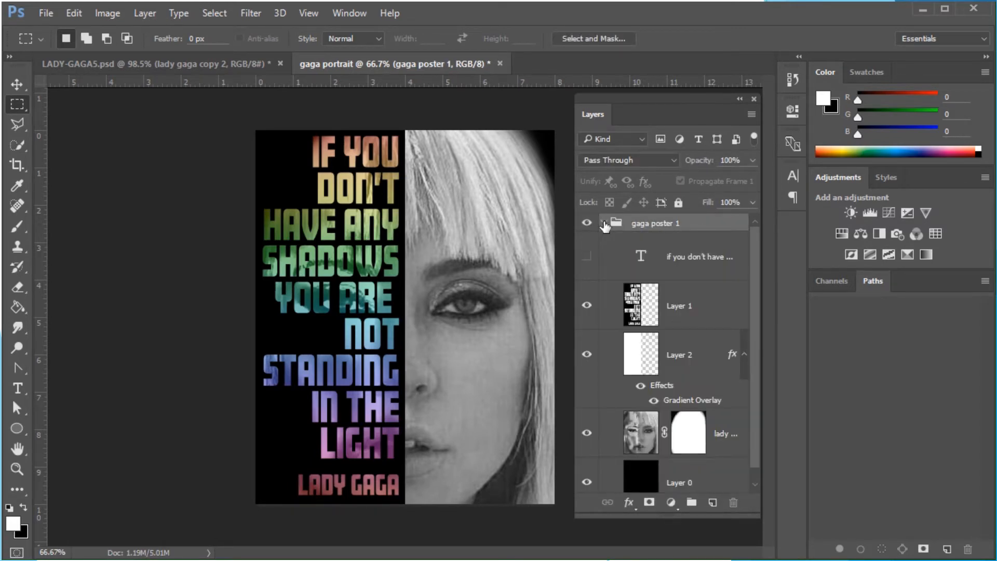
Duplicate the gaga poster 1 group and rename the copy to gaga poster 2
click(604, 224)
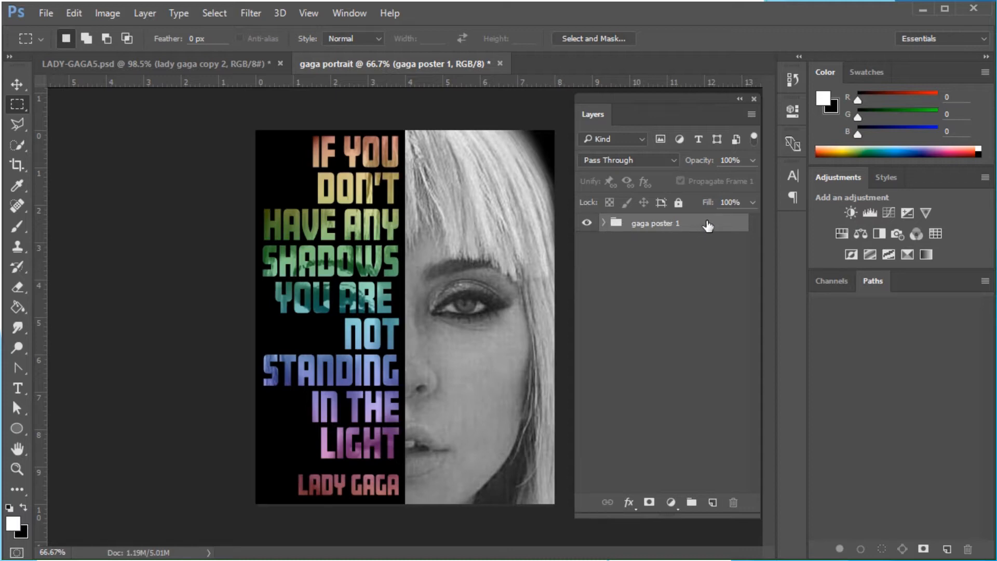
drag(704, 224, 713, 503)
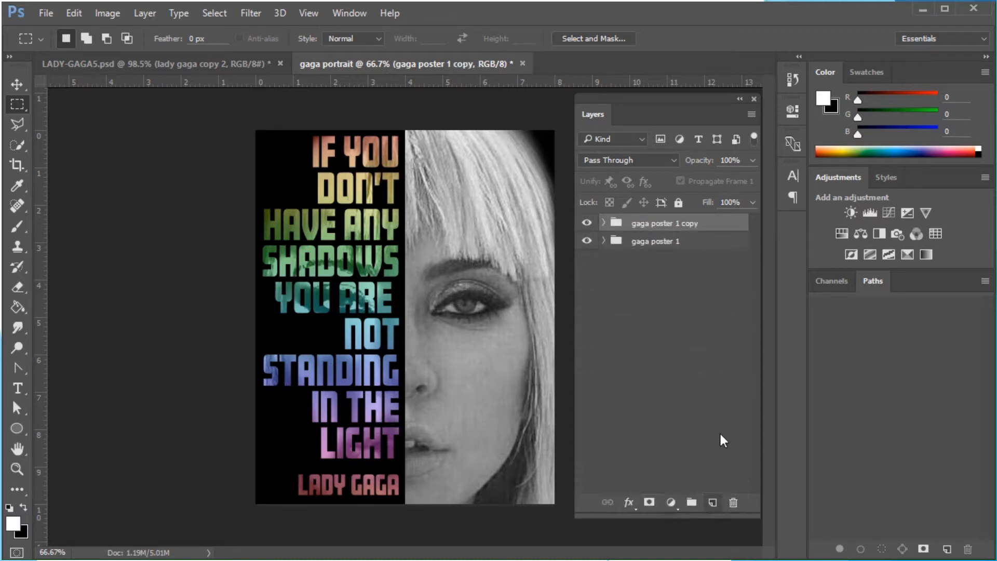
double_click(651, 225)
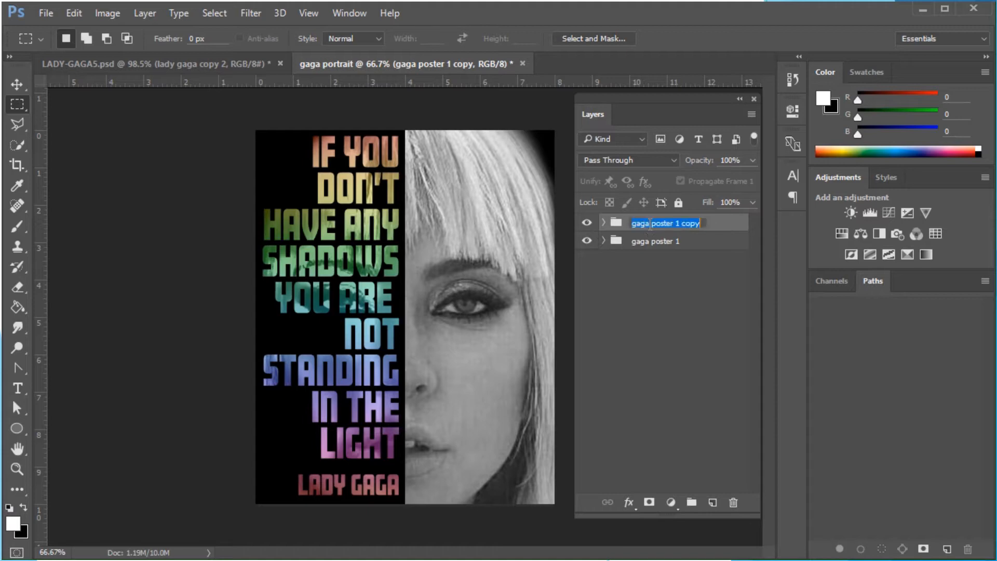
click(703, 222)
drag(675, 223, 684, 223)
text(2)
key(BackSpace)
key(BackSpace)
text(2)
key(Left)
key(BackSpace)
click(696, 295)
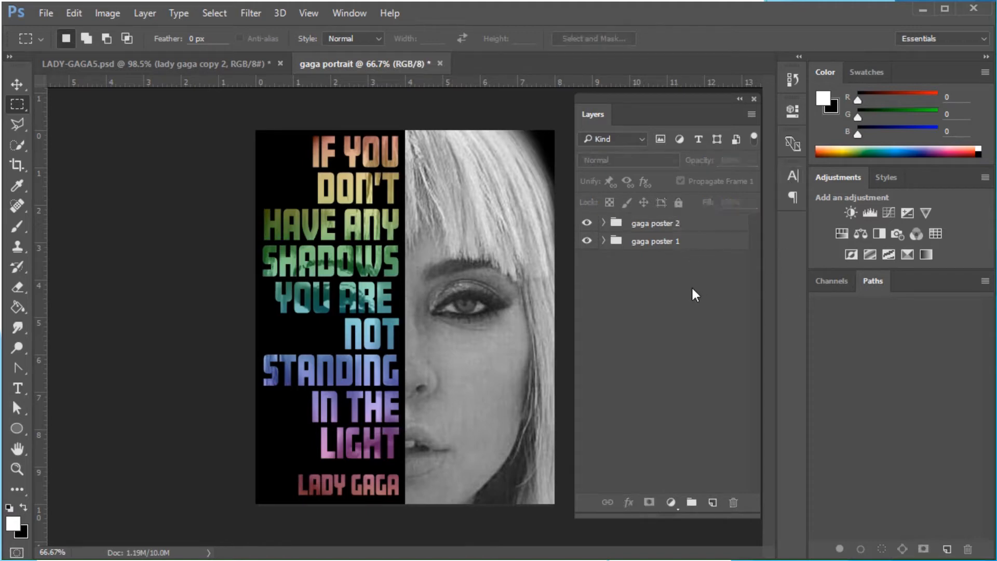
Duplicate the gaga poster 2 group under the name gaga poster 3
click(721, 223)
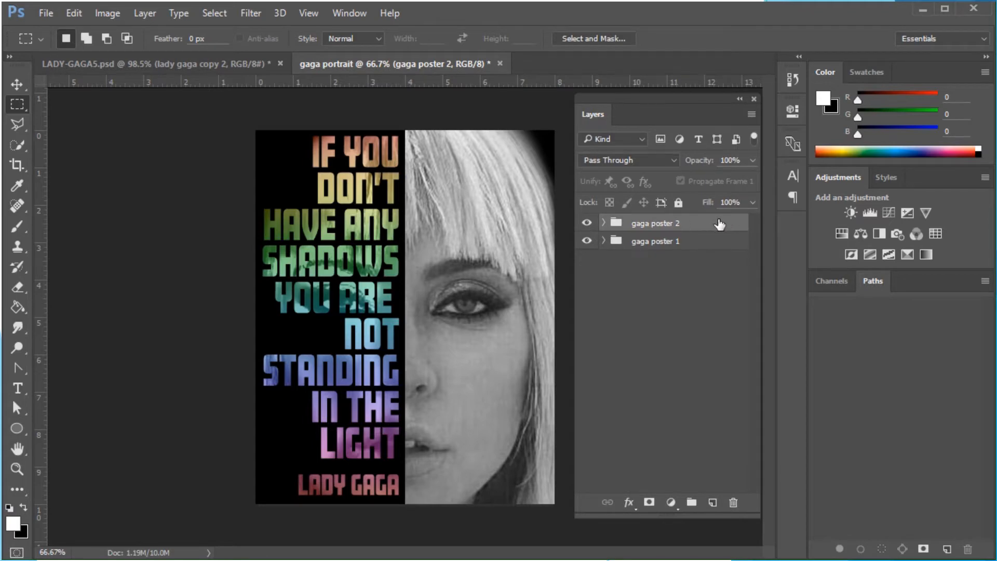
right_click(720, 225)
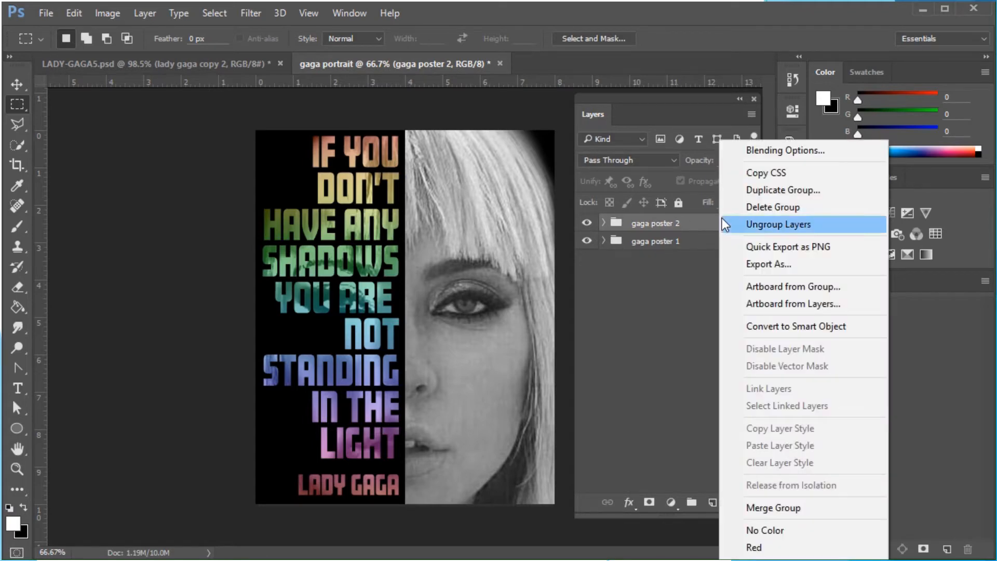
click(773, 190)
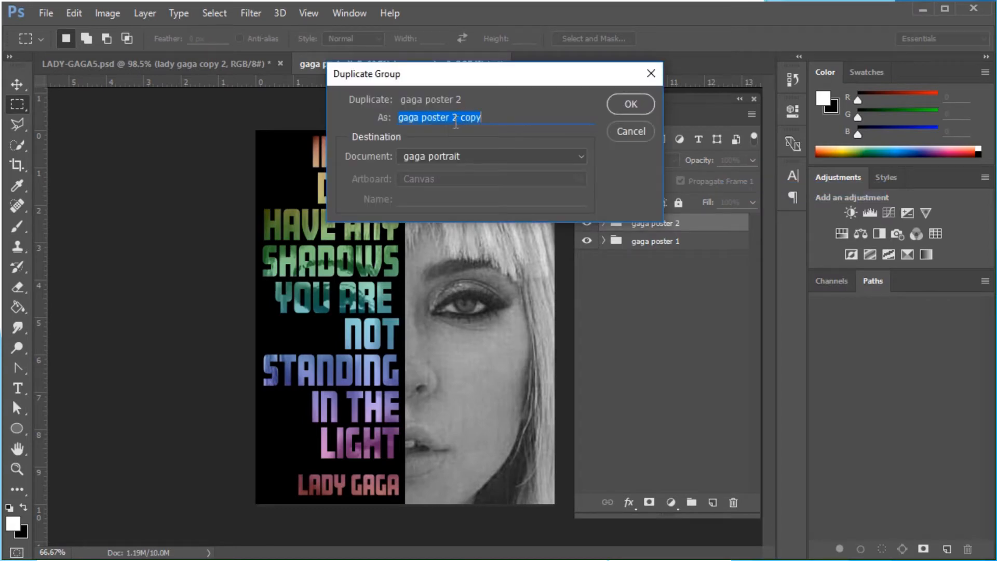
drag(452, 118, 496, 120)
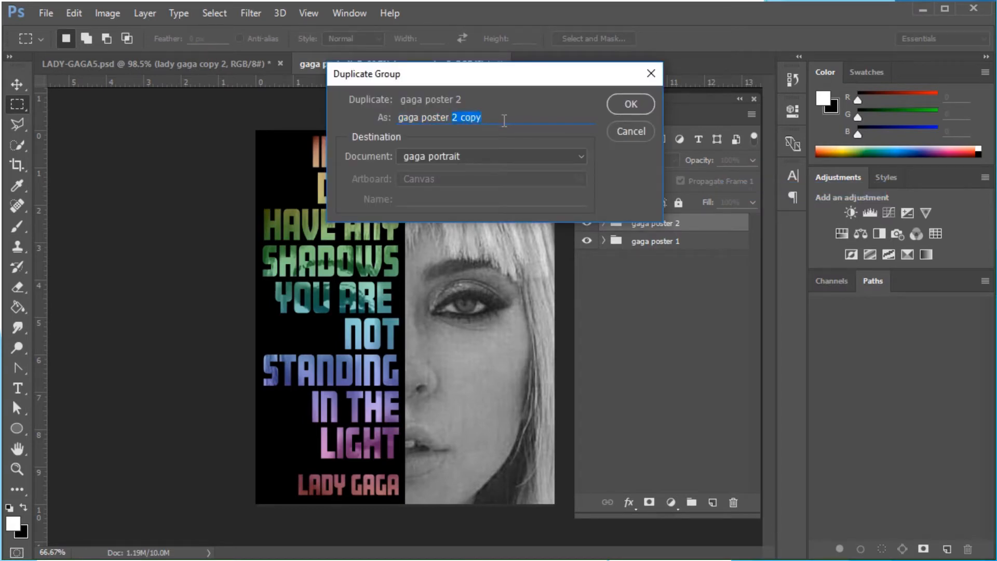
text(3)
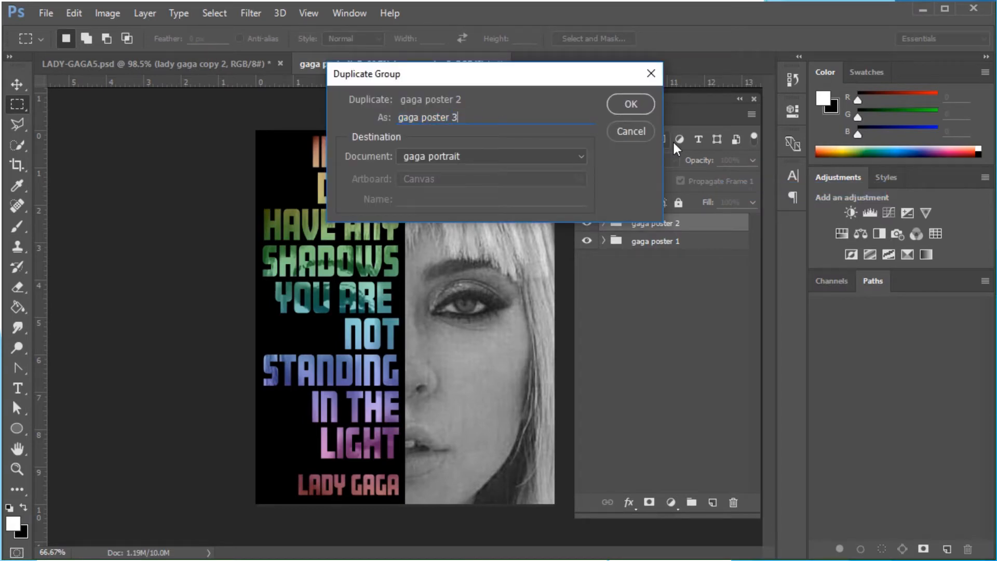
click(634, 105)
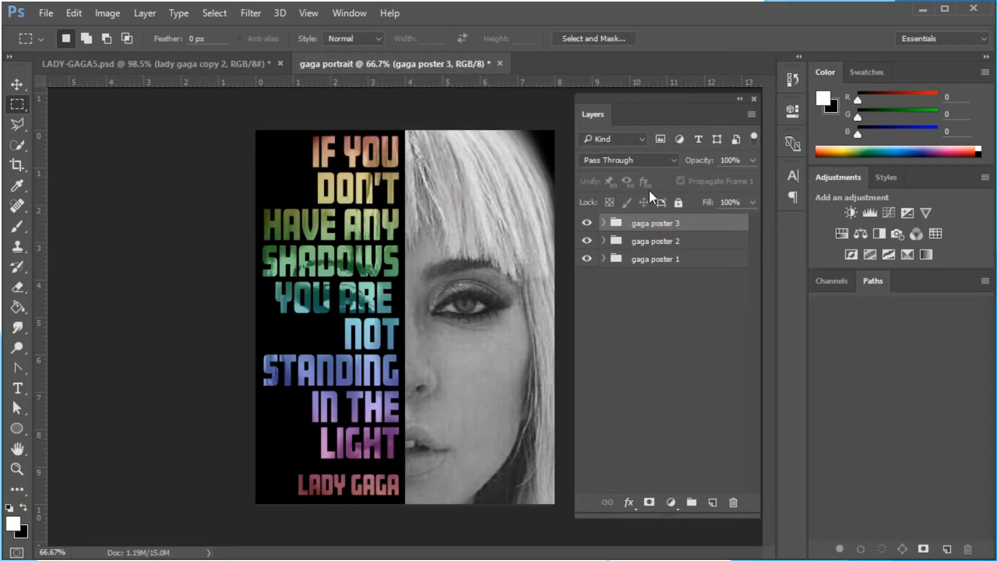
Hide the gaga poster 1 and gaga poster 3 groups so only gaga poster 2 is visible
click(586, 223)
click(587, 240)
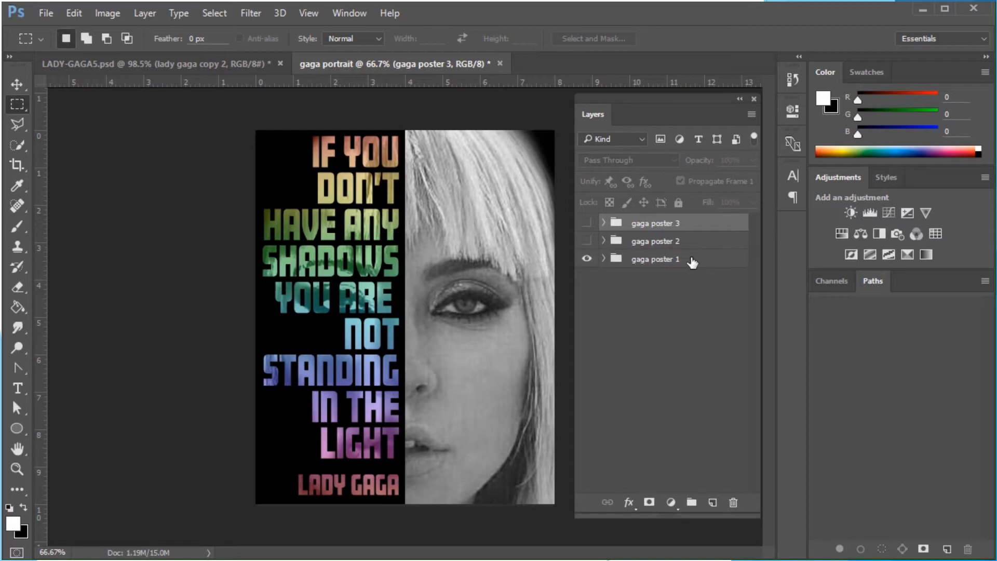
click(586, 258)
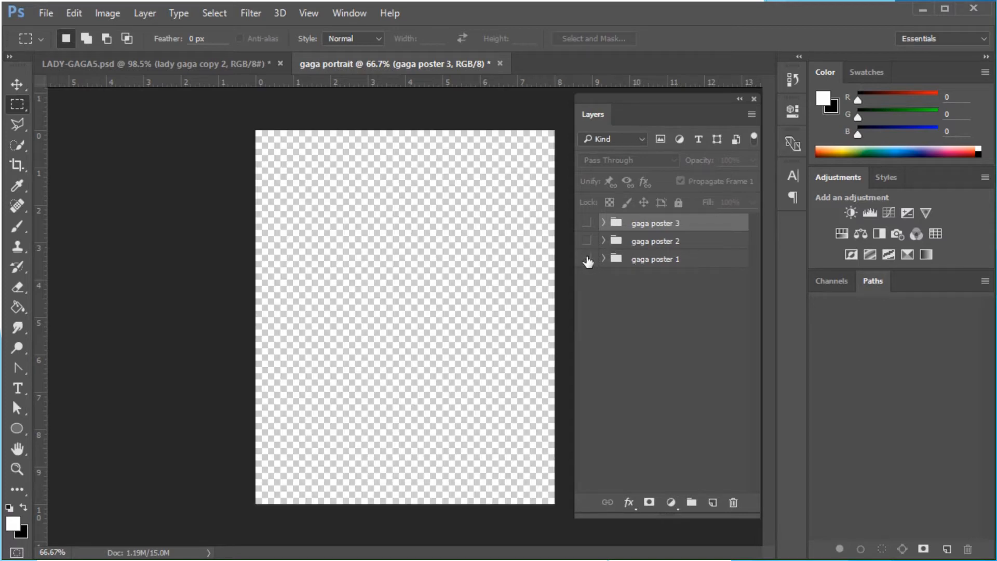
click(587, 241)
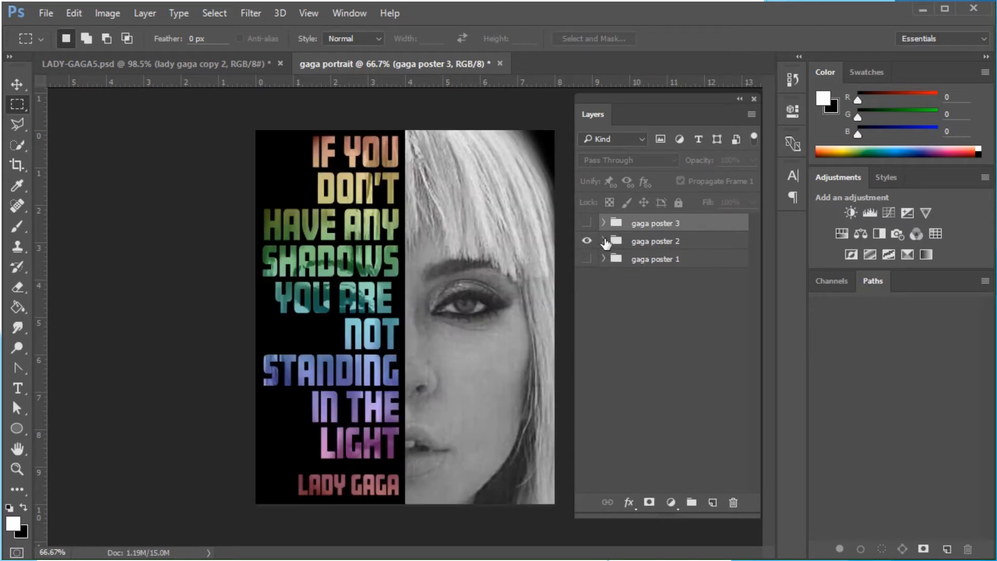
Expand gaga poster 2 and turn off Layer 2's Gradient Overlay effect
click(604, 241)
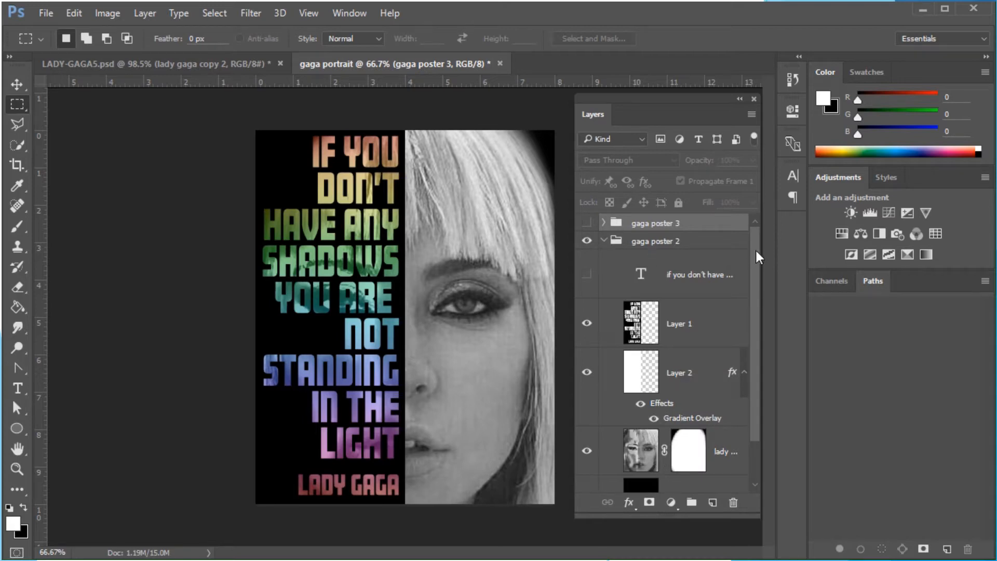
drag(756, 252, 757, 326)
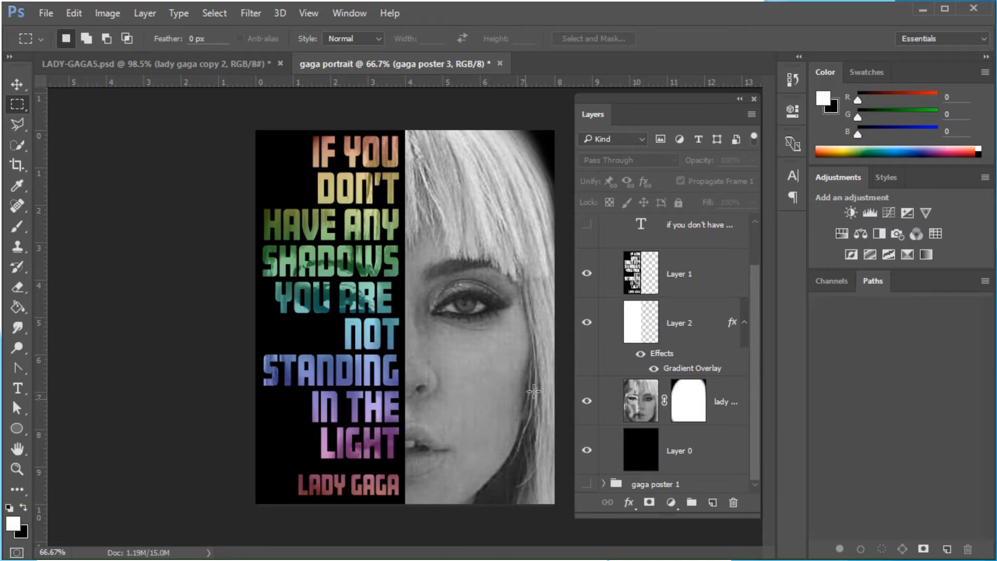
click(654, 369)
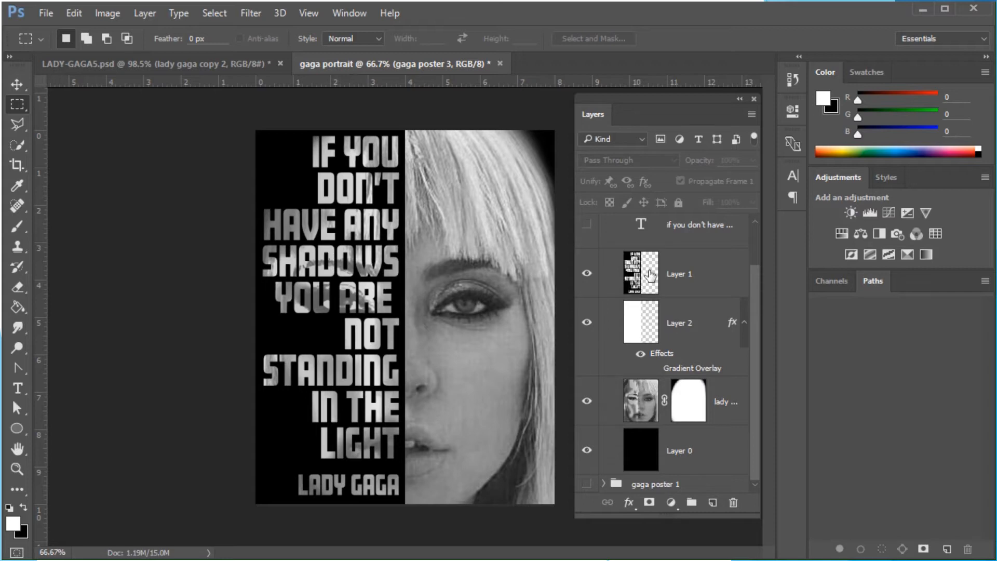
Select the lady gaga portrait layer and pick the Burn tool with its range set to Midtones
click(644, 401)
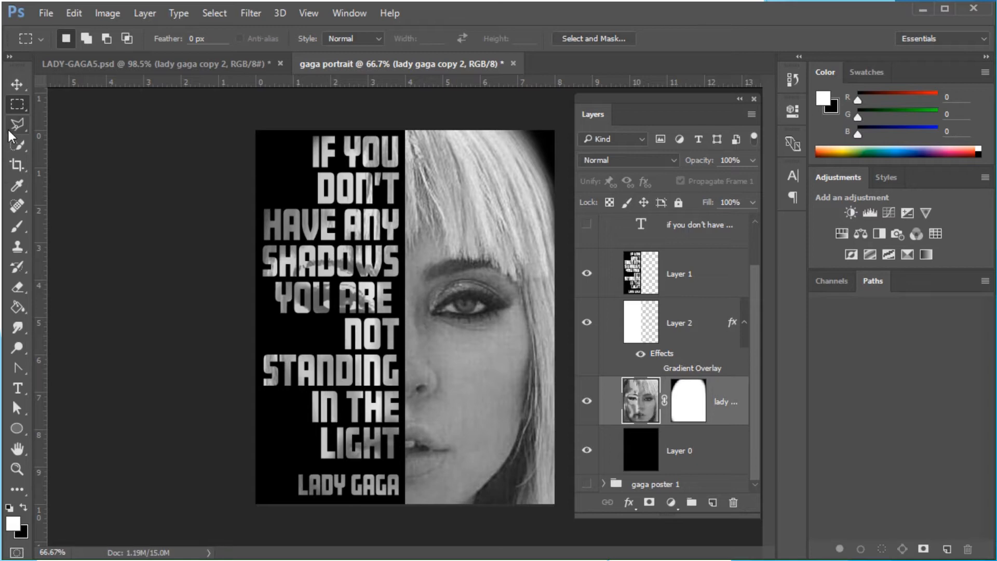
click(18, 327)
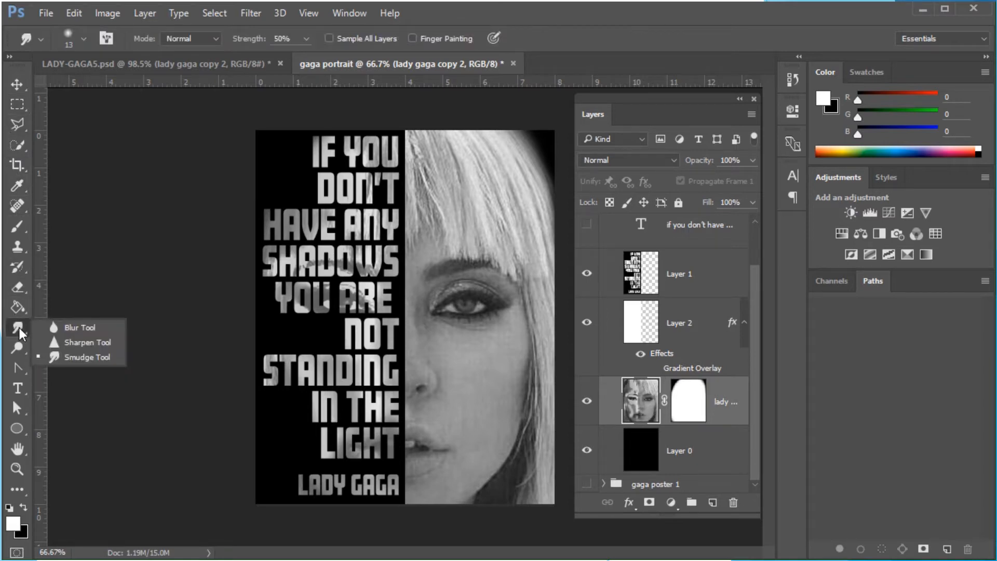
click(18, 349)
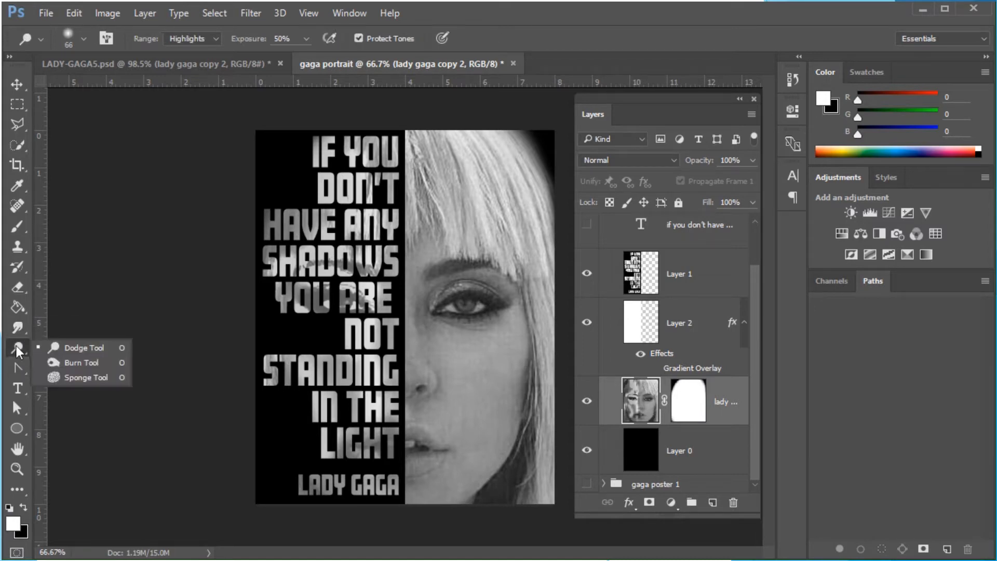
click(78, 363)
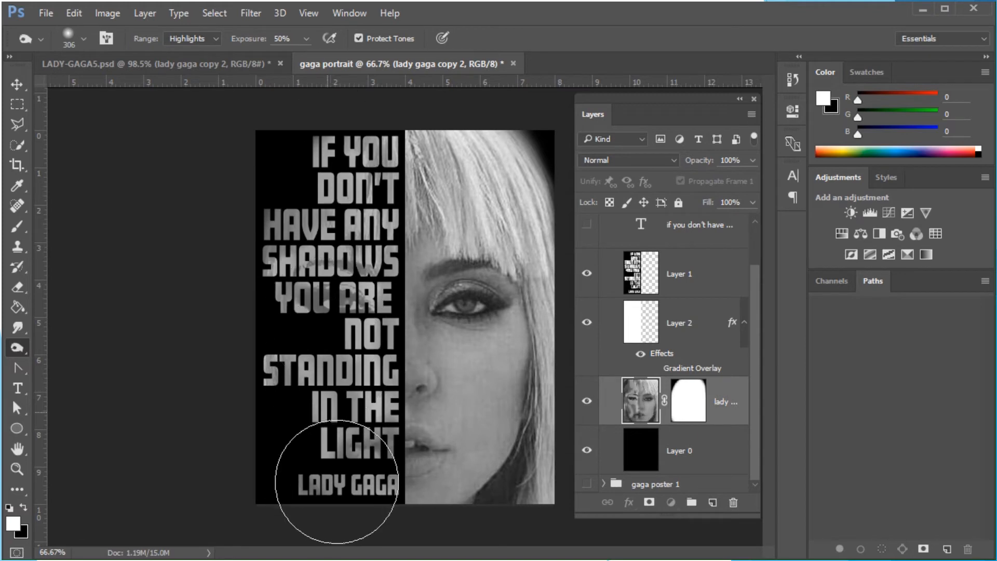
click(212, 39)
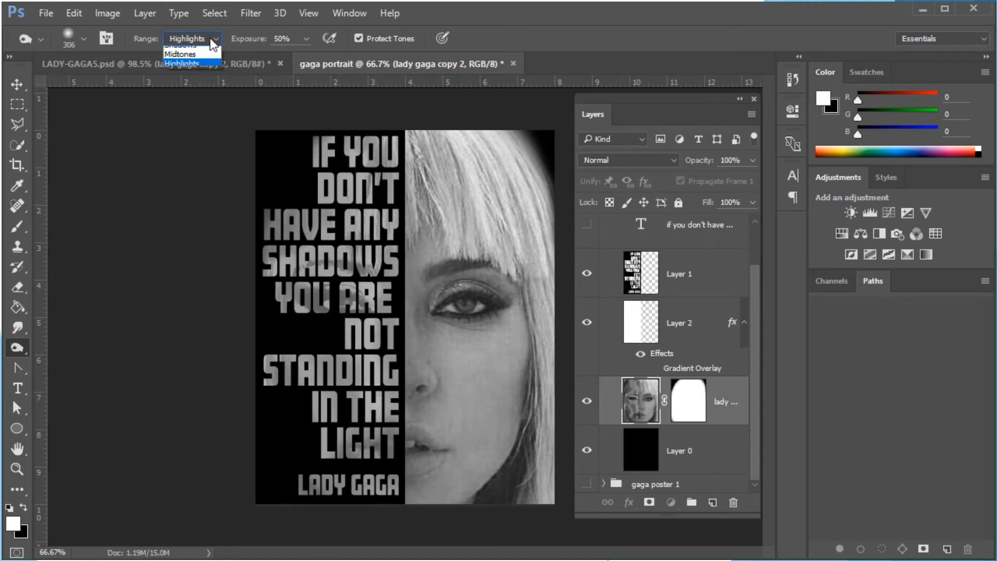
click(180, 51)
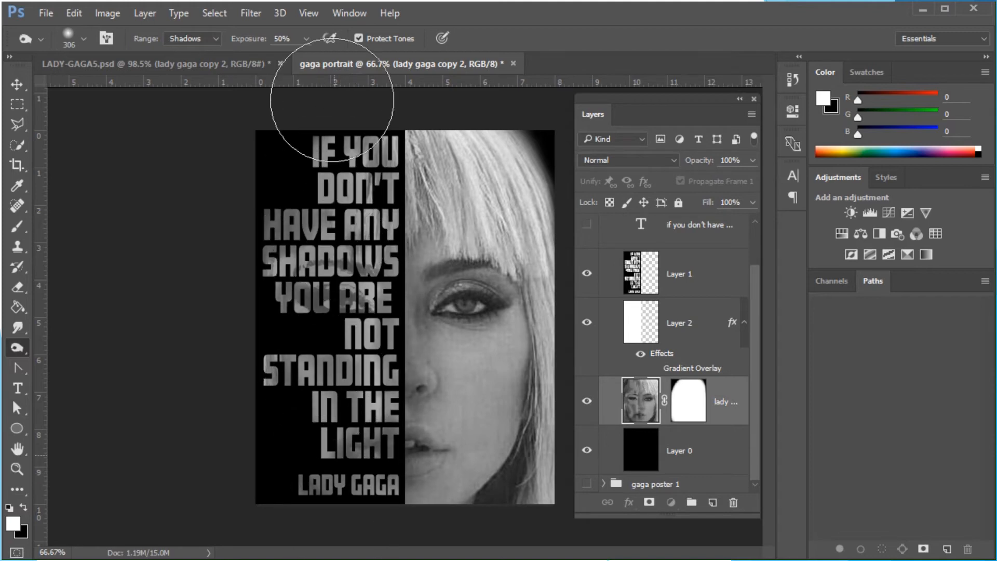
click(209, 37)
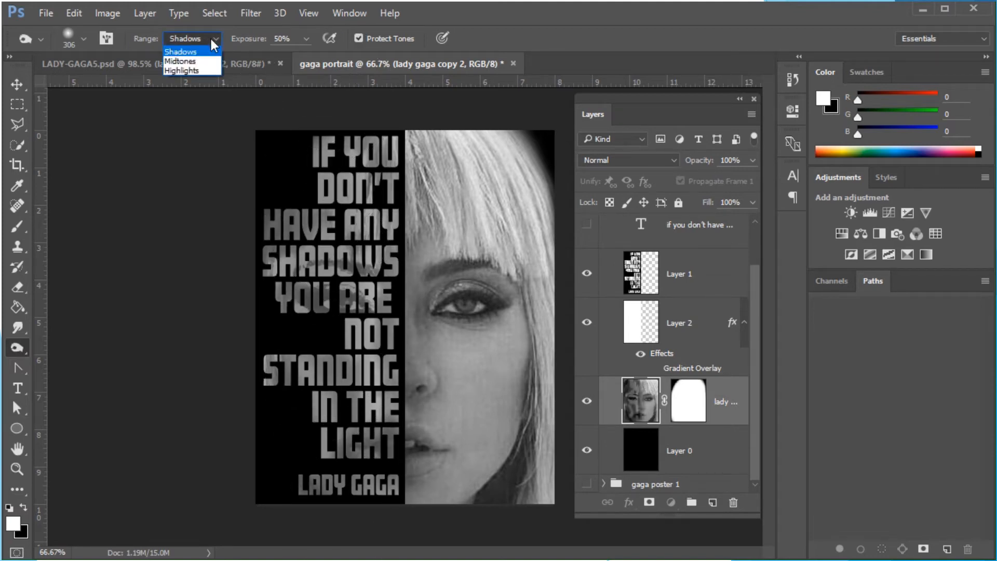
click(187, 61)
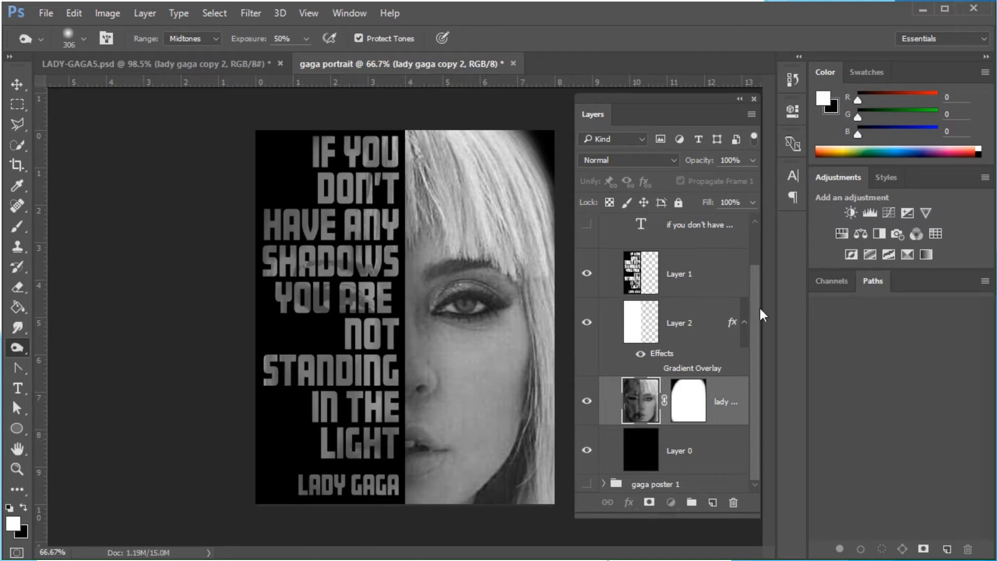
Collapse gaga poster 2, show only the gaga poster 3 group, and expand its layers
drag(756, 306, 759, 255)
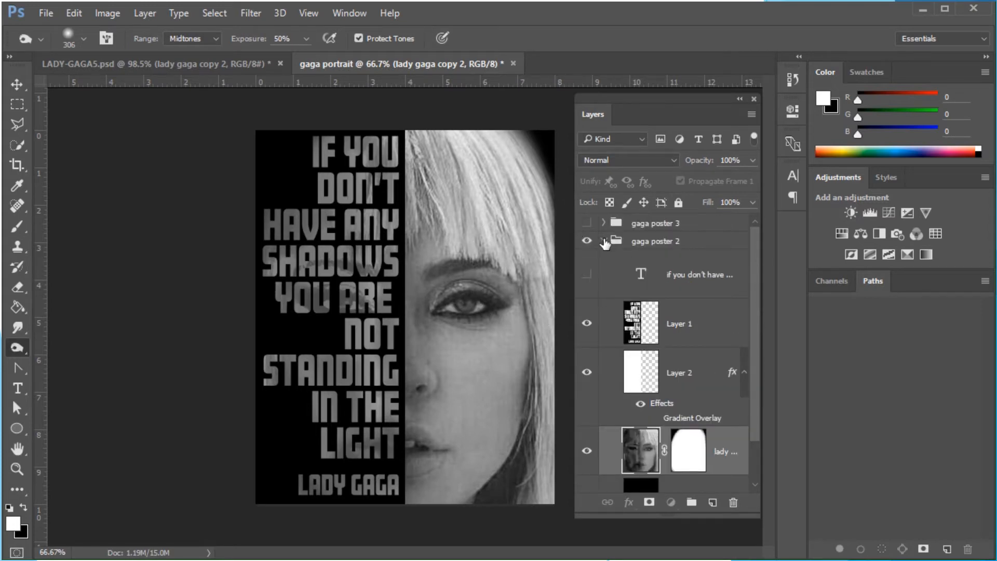
click(603, 241)
click(586, 242)
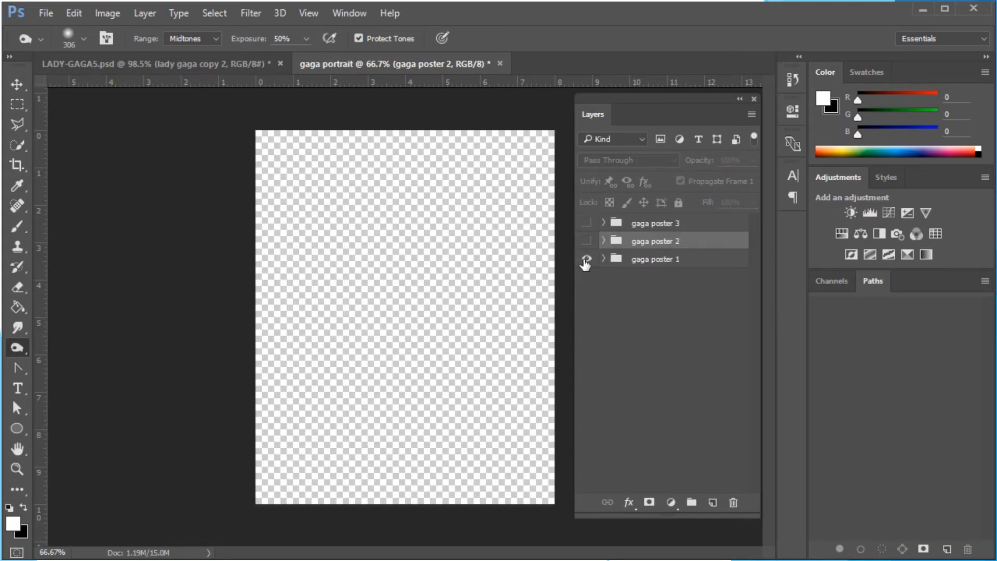
click(587, 259)
click(587, 259)
click(587, 242)
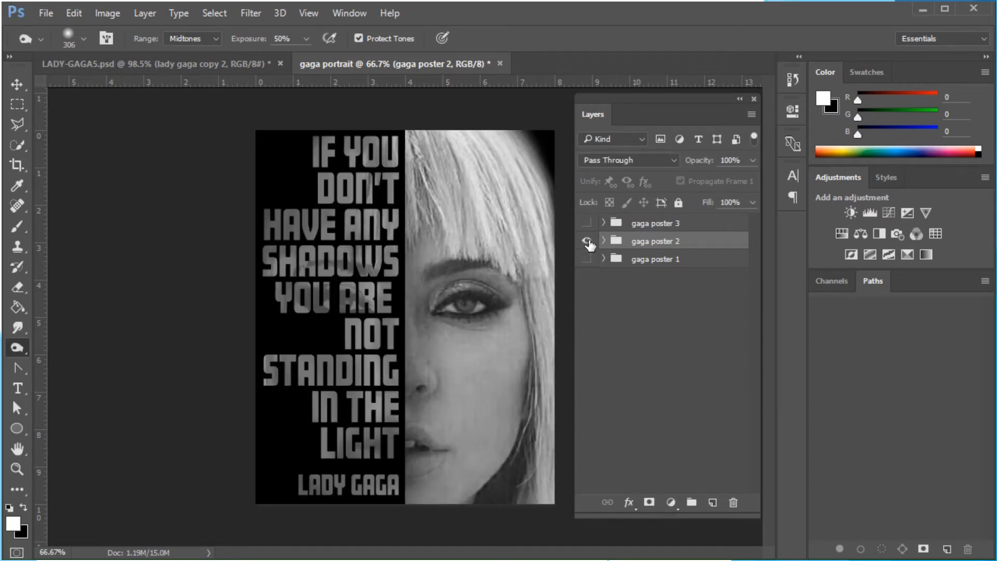
click(586, 240)
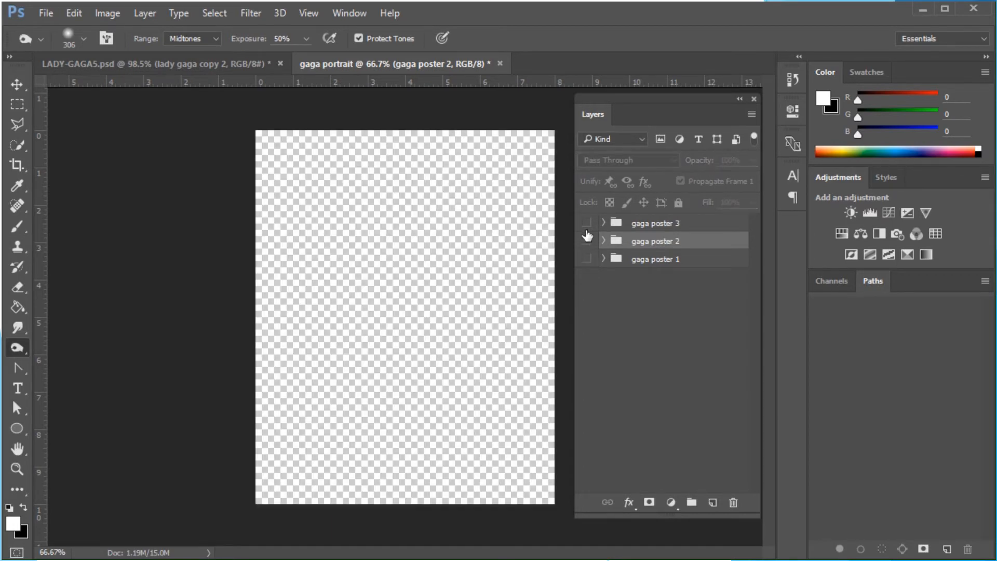
click(587, 224)
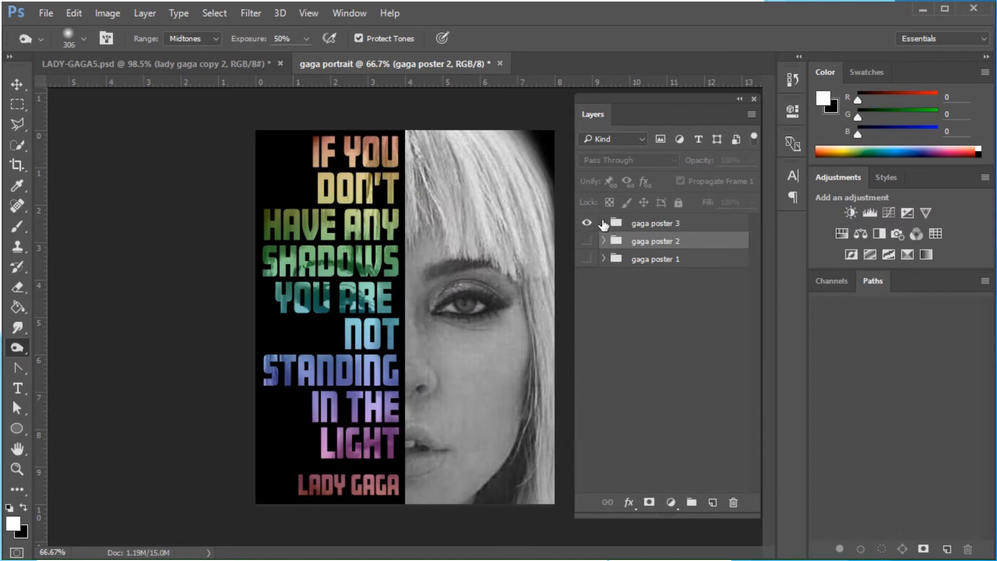
click(604, 223)
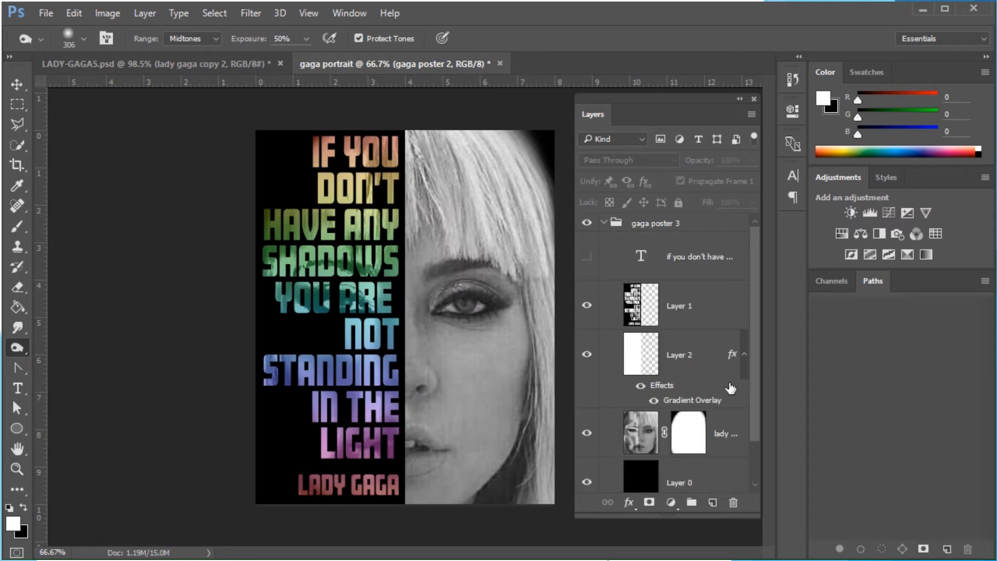
Hide and delete Layer 2 from the gaga poster 3 group
click(587, 355)
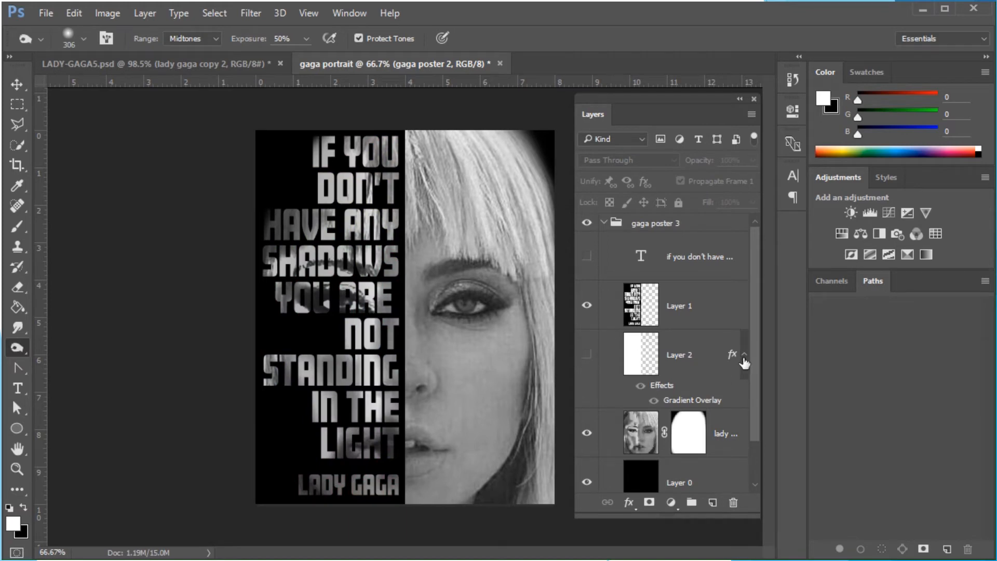
drag(704, 348, 735, 475)
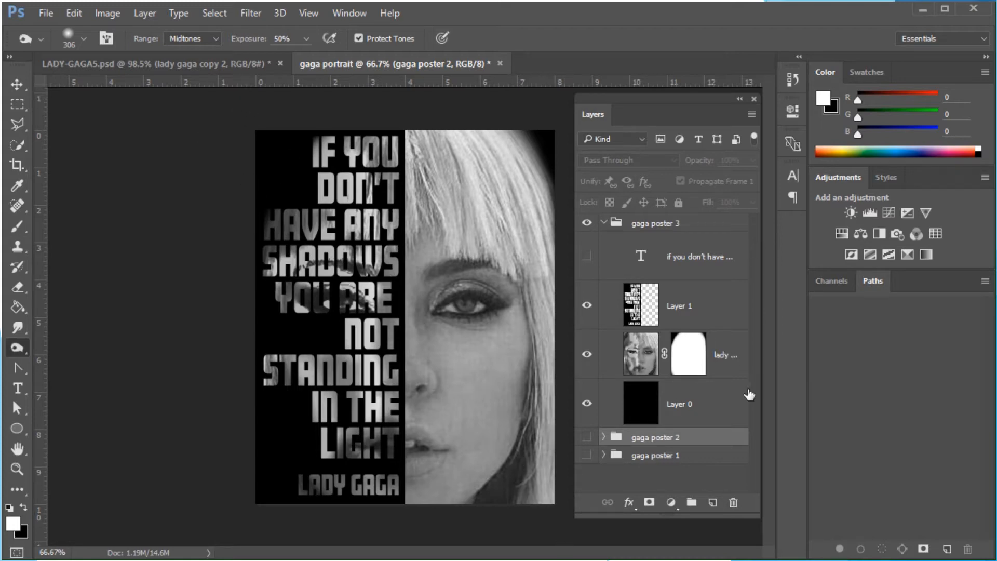
Create a new layer and move it just below Layer 1 inside gaga poster 3
click(715, 503)
drag(697, 461, 691, 329)
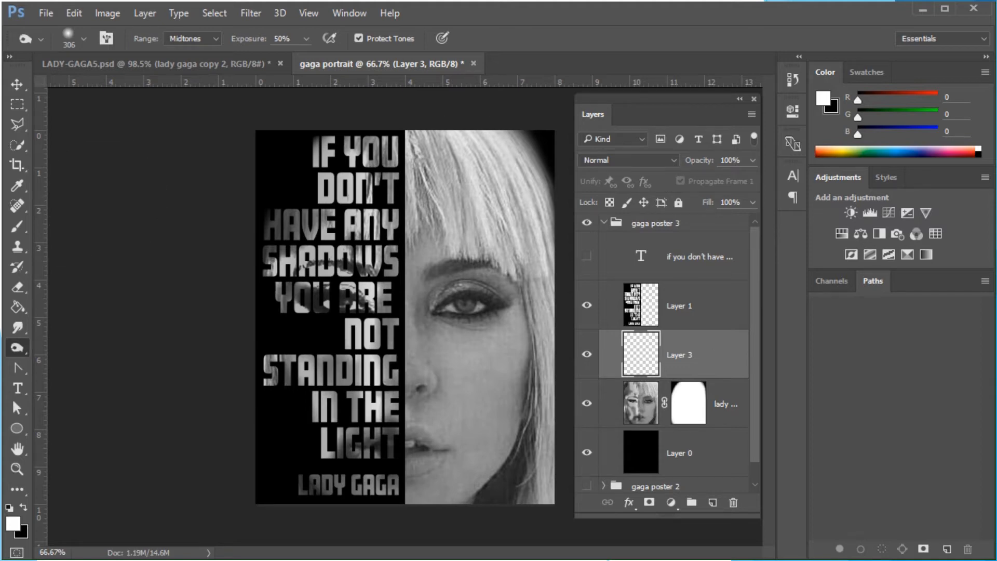
Fill Layer 3 with a vertical orange-to-yellow linear gradient in Multiply mode, drawn from the poster's top to bottom
click(11, 306)
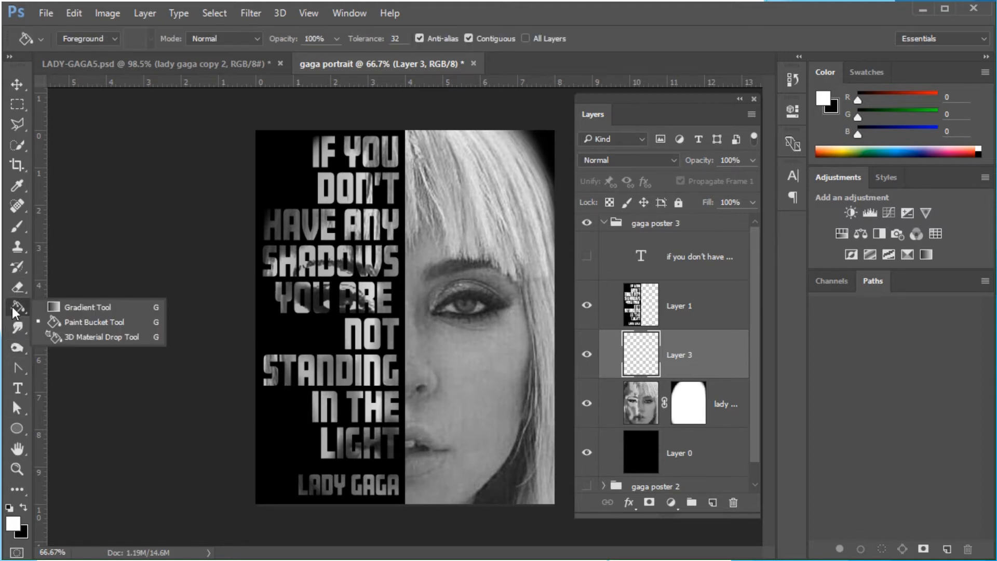
click(80, 307)
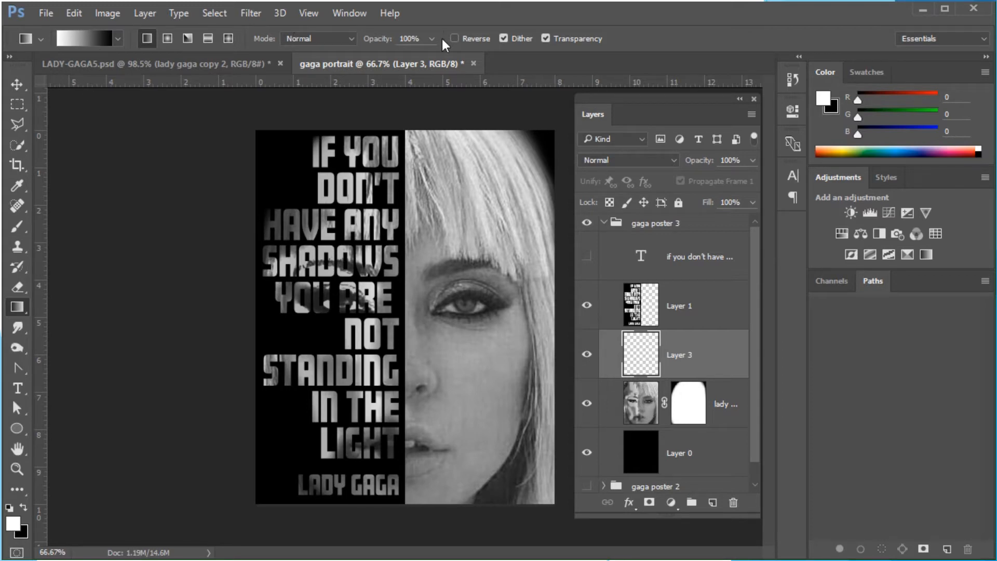
click(118, 39)
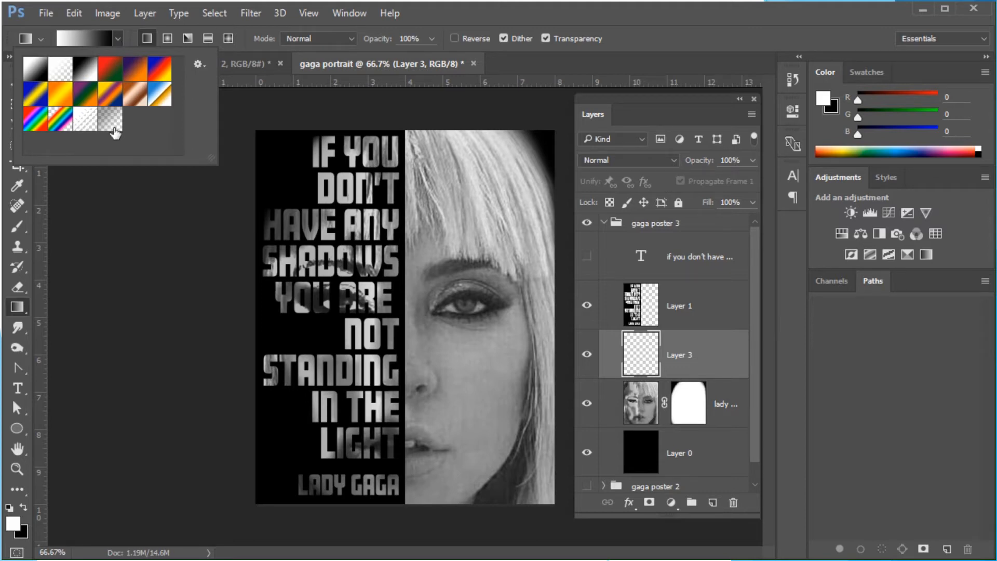
click(62, 106)
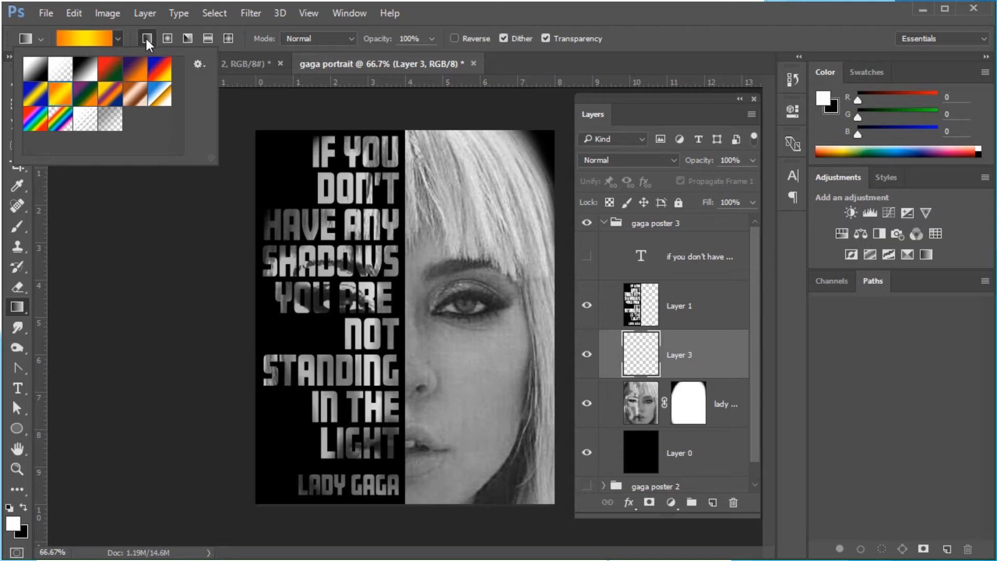
click(352, 38)
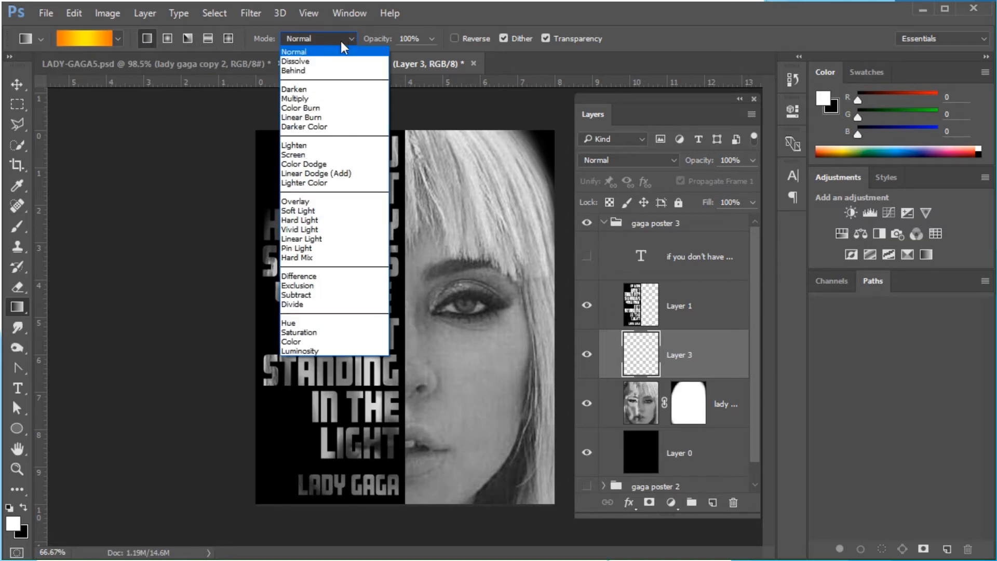
click(295, 99)
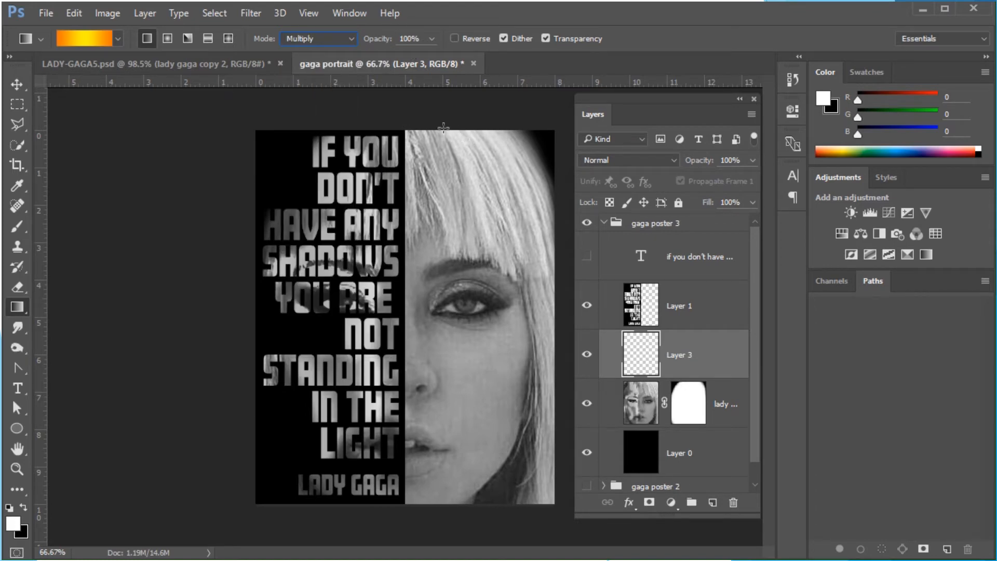
drag(434, 128, 441, 509)
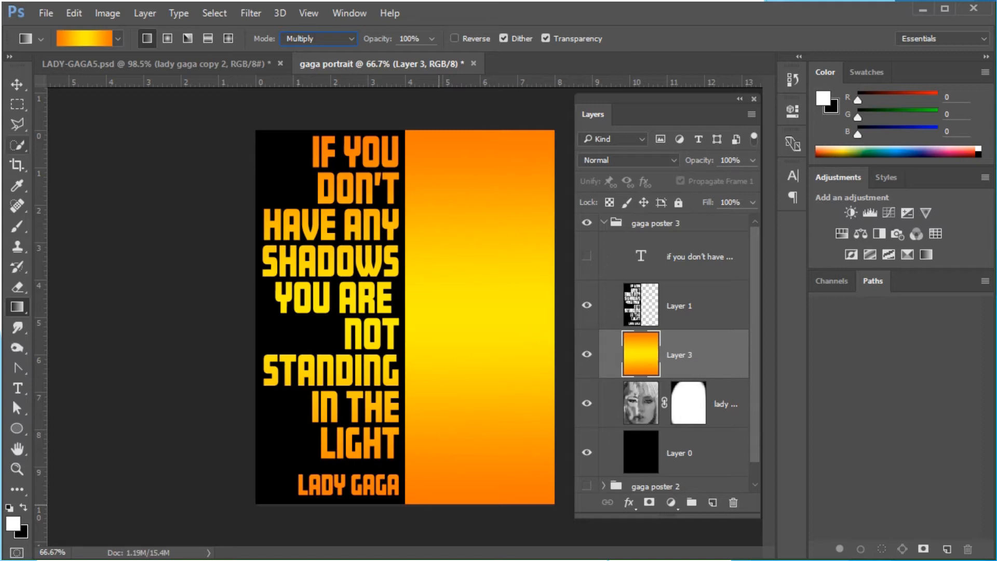
Select the right half of the poster, delete the gradient there, and undo the deletion
click(18, 106)
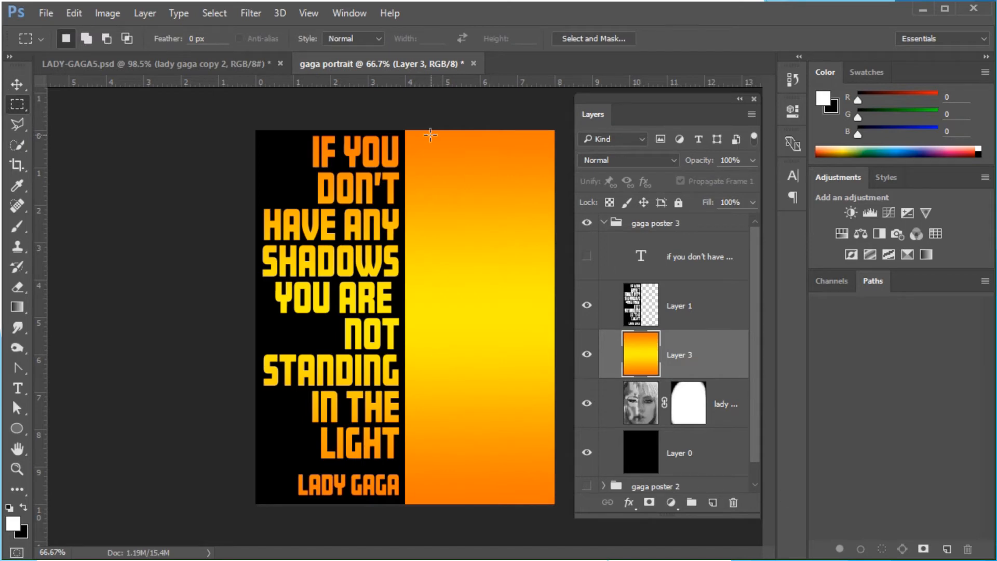
drag(405, 128, 555, 514)
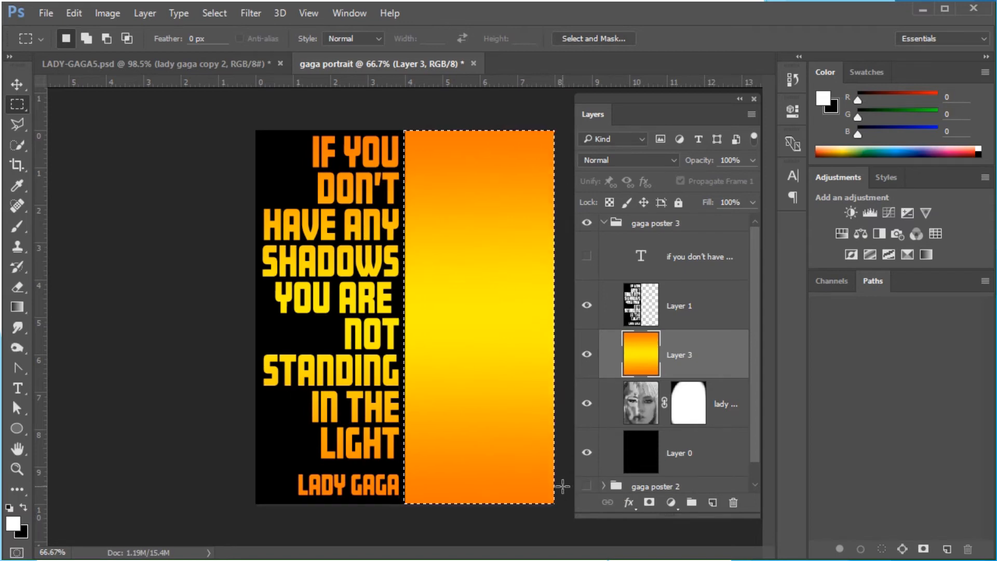
key(Delete)
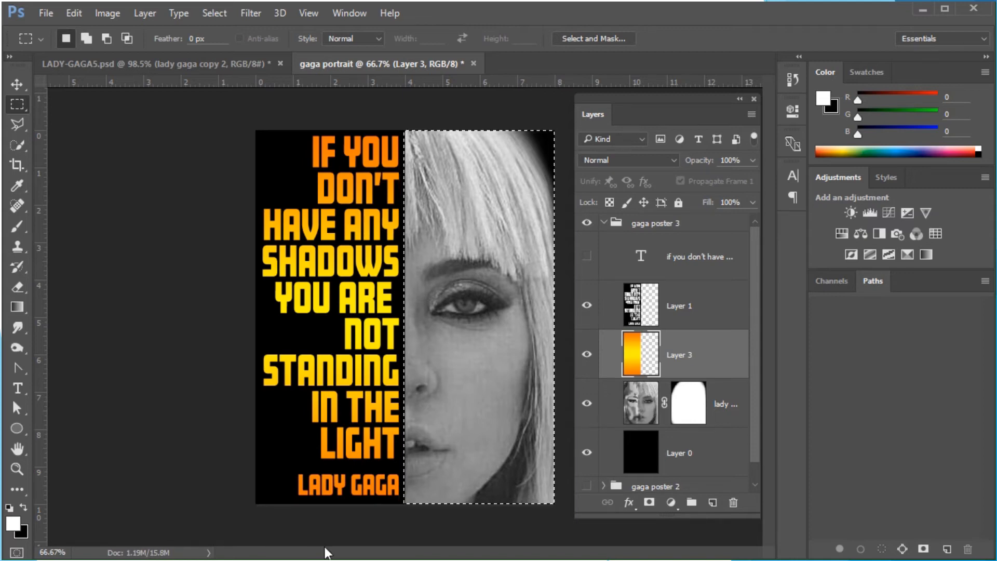
key(ctrl+z)
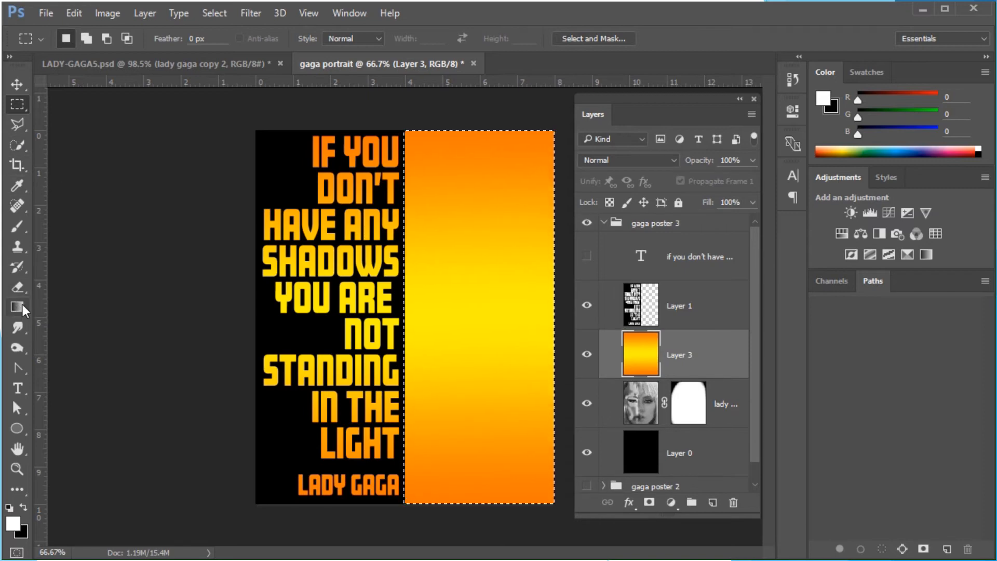
Paint white with a 495 px soft Brush over the selected right half of Layer 3, then undo the stroke
click(21, 223)
click(74, 226)
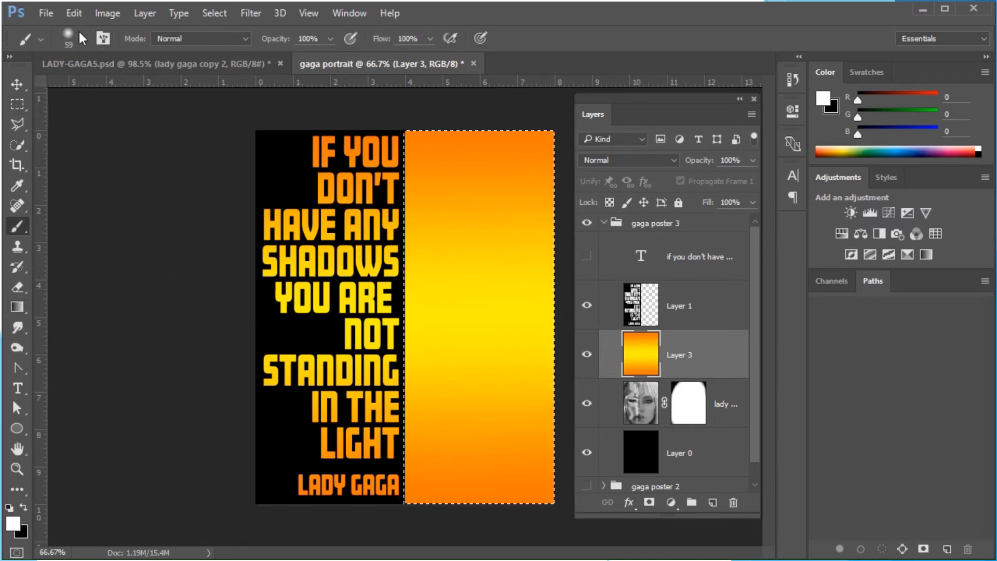
click(79, 35)
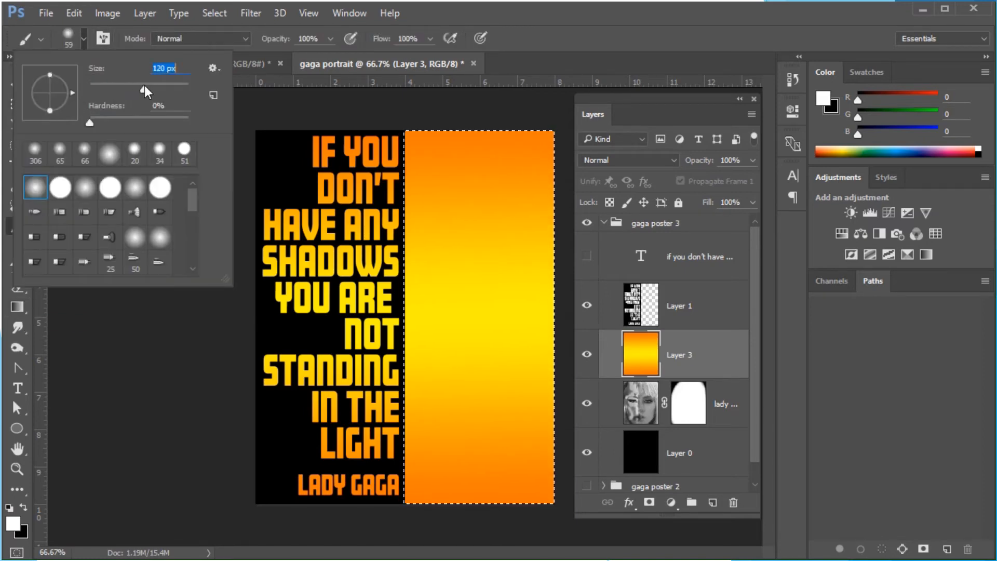
drag(166, 82, 179, 88)
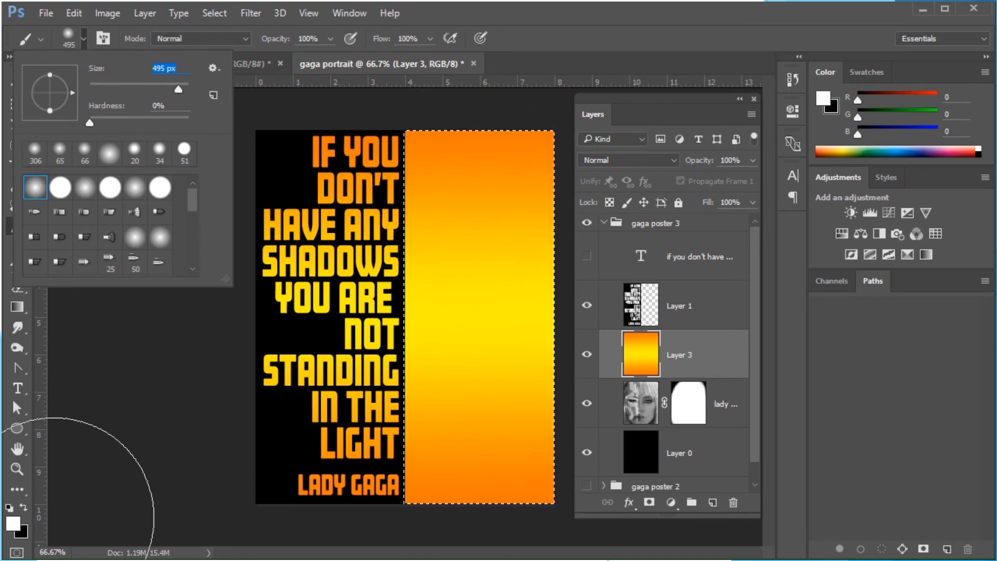
click(482, 176)
drag(489, 192, 486, 475)
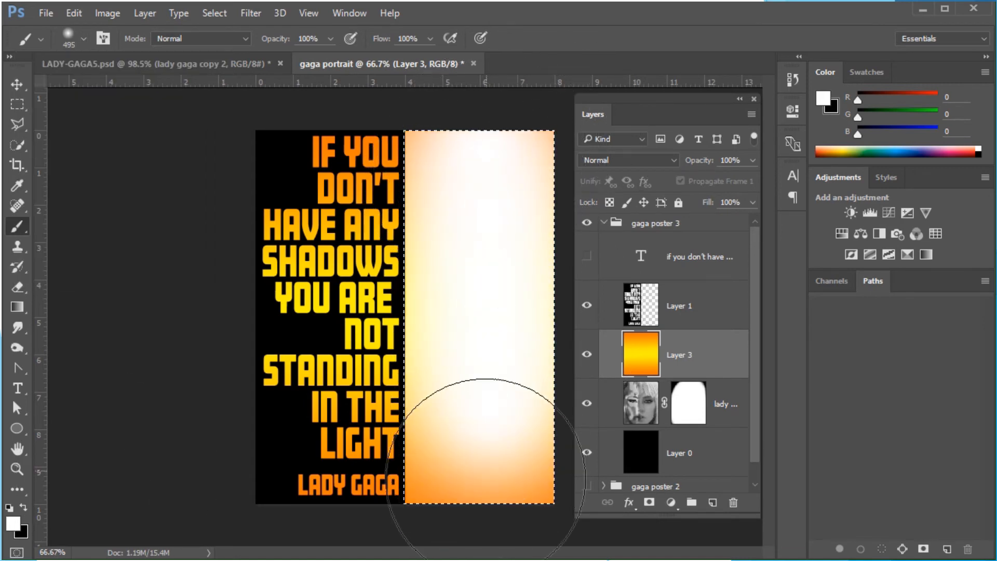
mouse_move(486, 271)
mouse_down()
mouse_move(481, 148)
mouse_move(478, 456)
mouse_up()
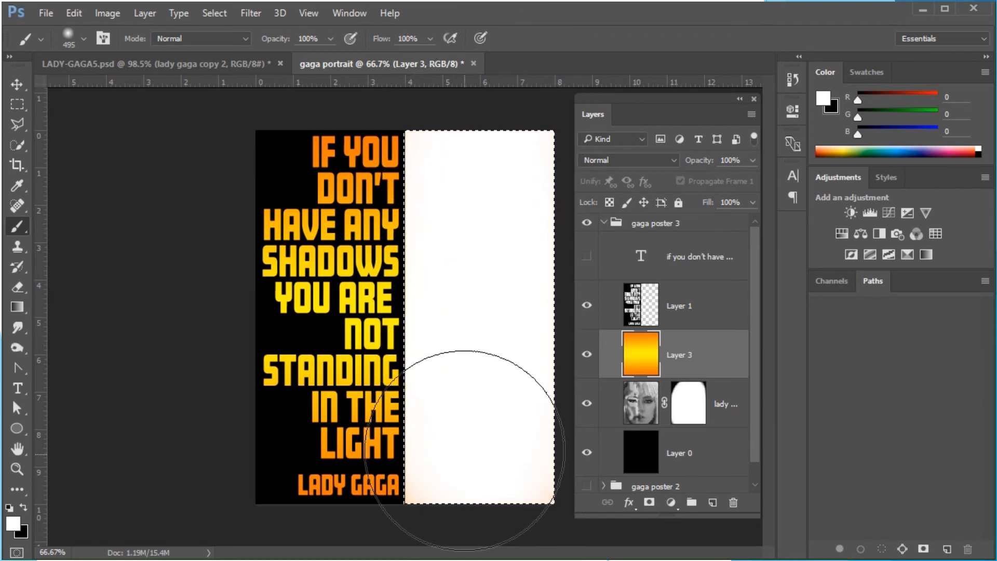
click(73, 13)
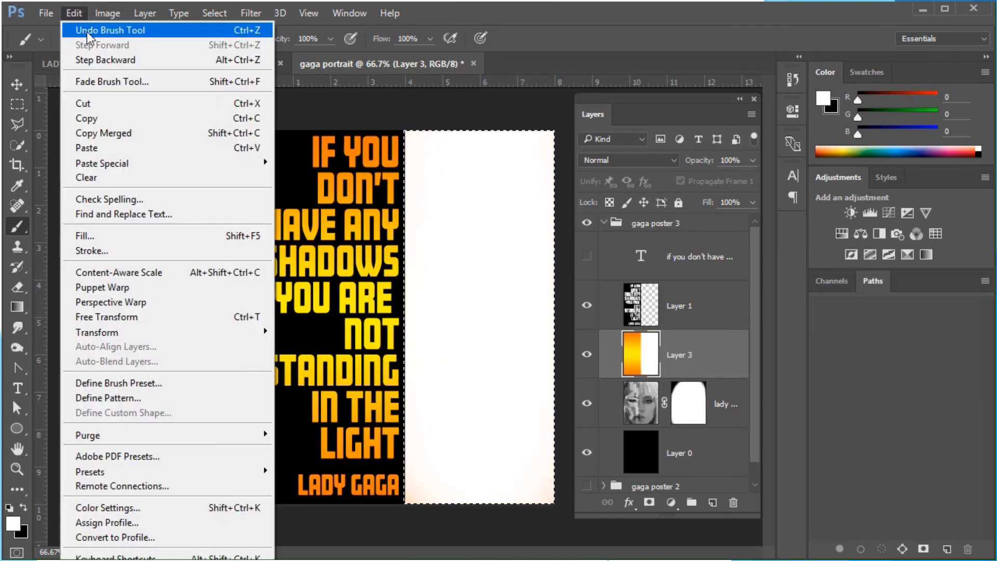
click(90, 30)
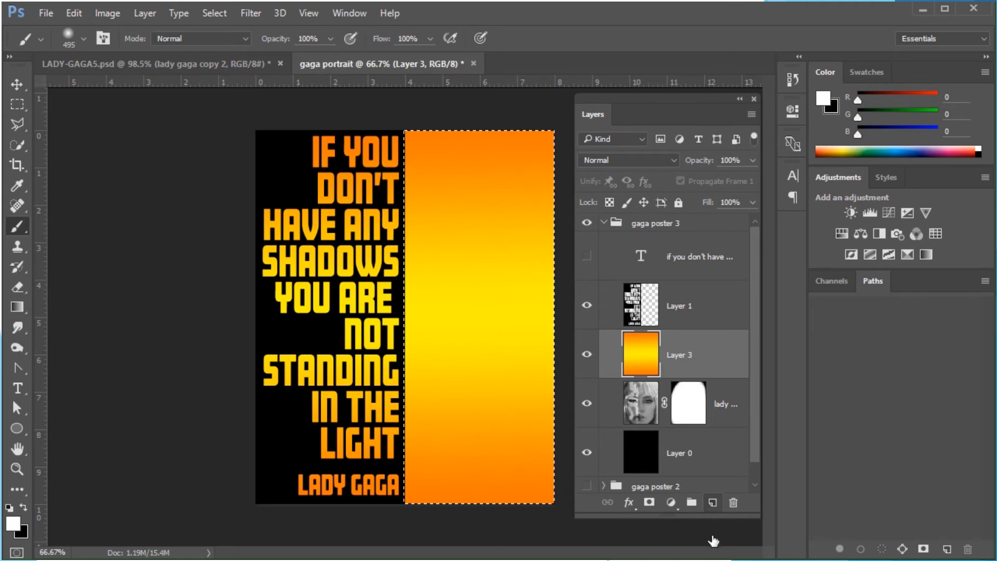
Add a layer mask to Layer 3 from the selection, paint on it in black, then delete the mask
click(648, 502)
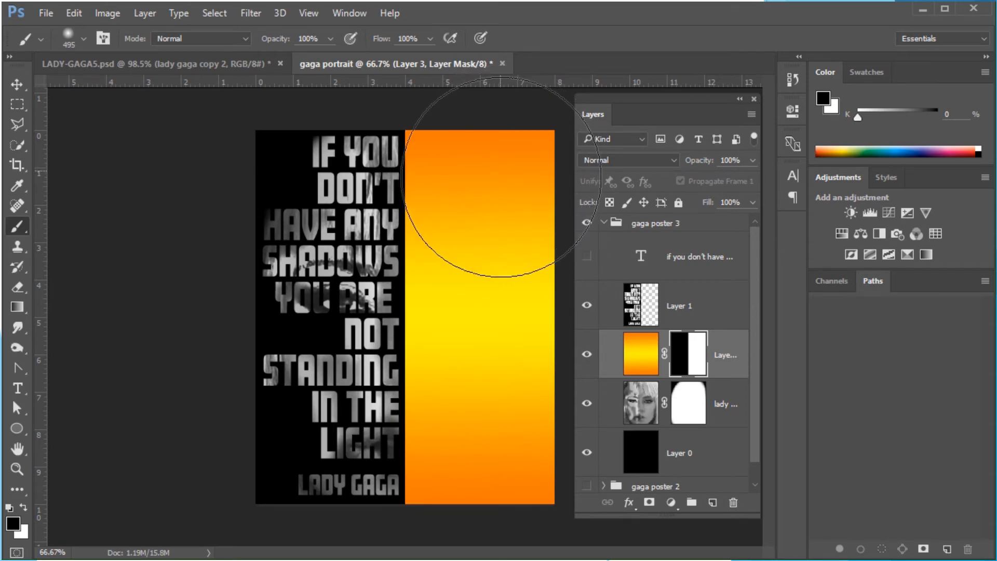
drag(489, 168, 497, 471)
mouse_move(500, 221)
mouse_down()
mouse_move(415, 514)
mouse_move(498, 520)
mouse_move(478, 524)
mouse_up()
mouse_move(435, 364)
mouse_down()
mouse_move(462, 441)
mouse_move(429, 158)
mouse_move(429, 527)
mouse_up()
drag(670, 357, 733, 502)
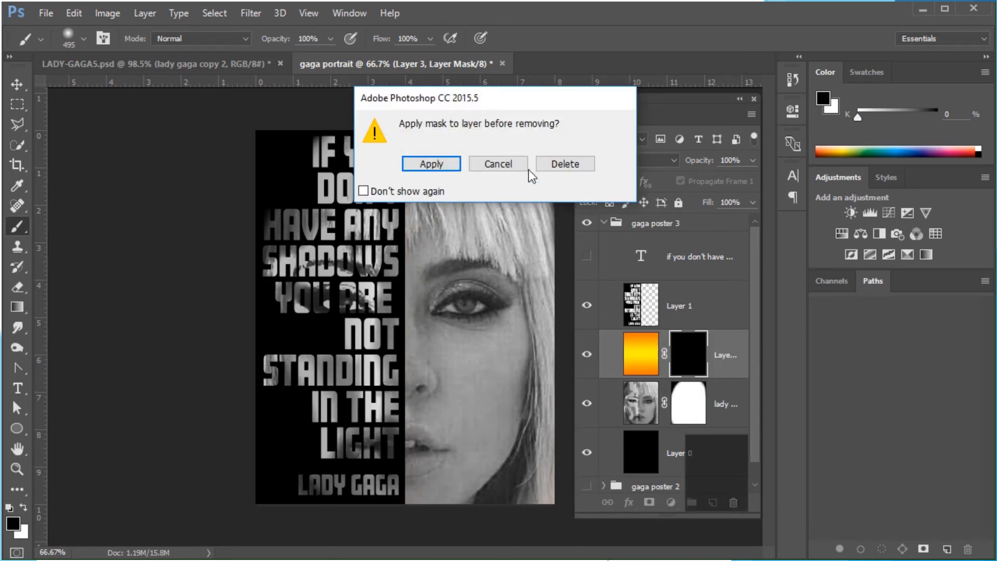
click(567, 165)
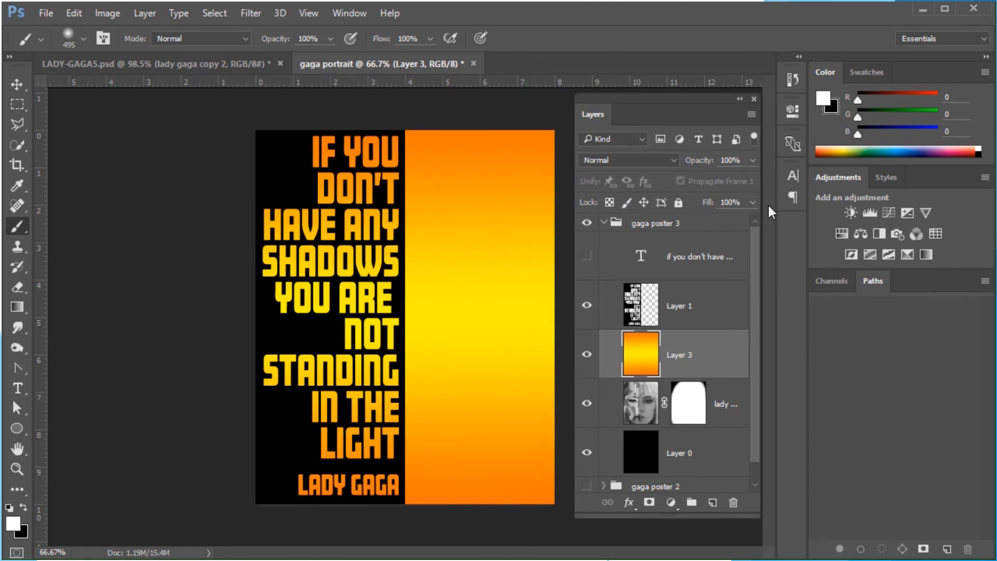
Lower Layer 3's fill to 47% so the portrait shows through the gradient
click(753, 202)
drag(751, 220, 700, 221)
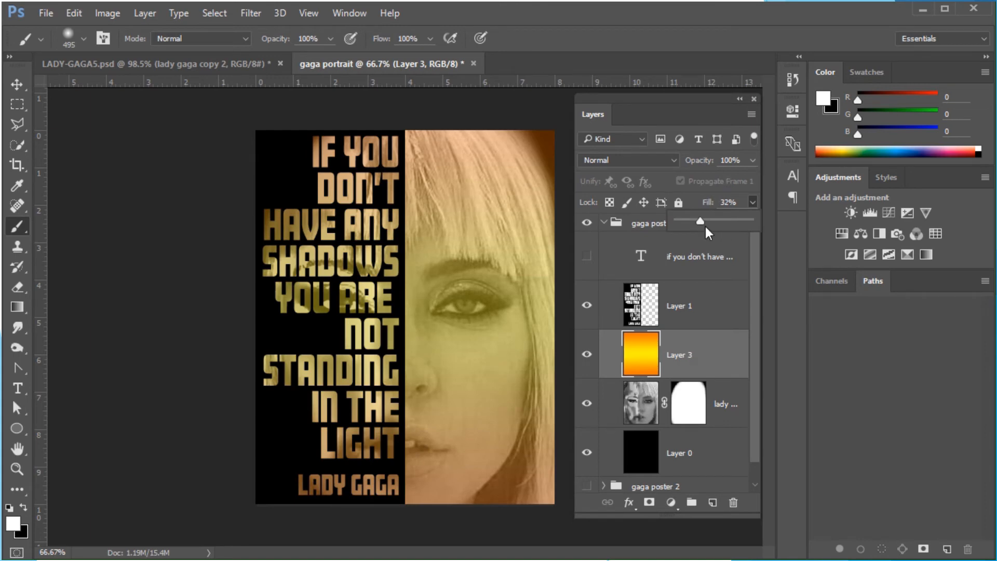
click(752, 160)
drag(729, 187, 760, 187)
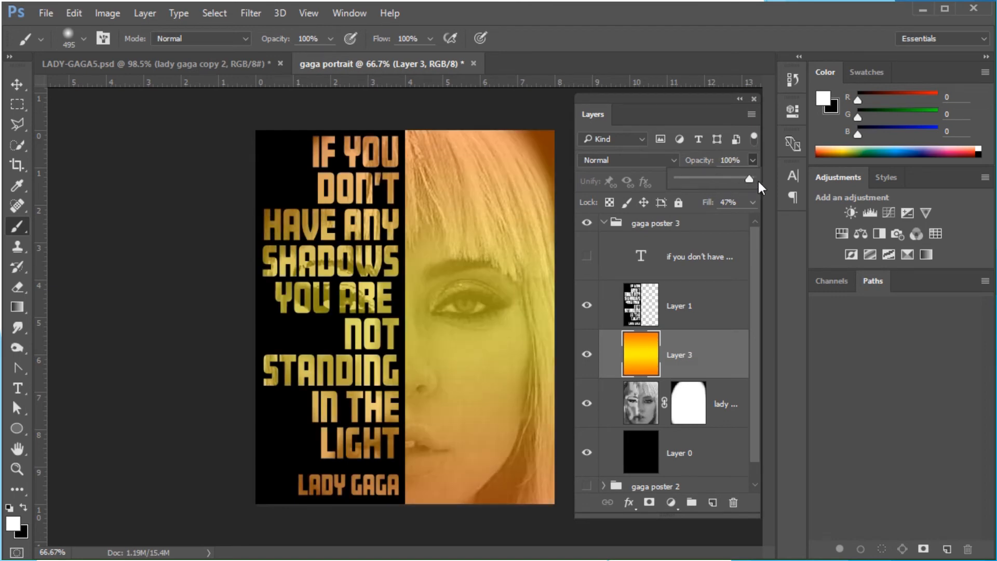
Switch the foreground to black, set the brush opacity to 23%, and brush lightly over Layer 3's gradient
click(722, 353)
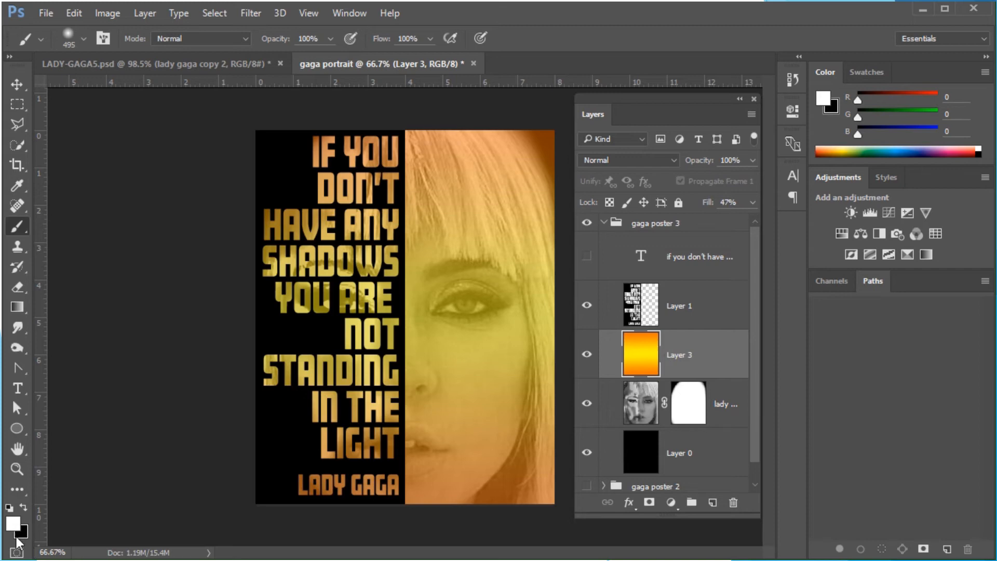
click(24, 507)
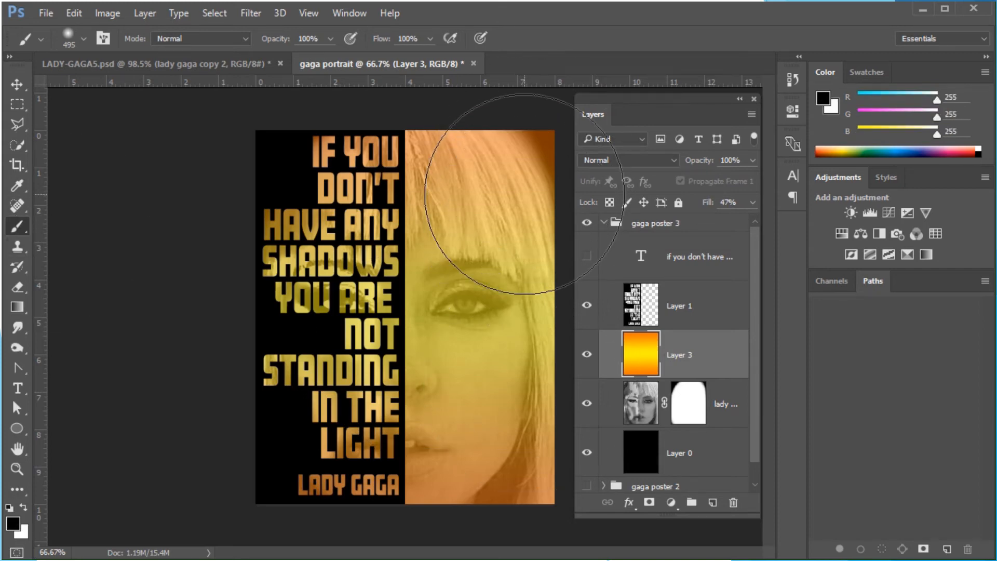
click(330, 37)
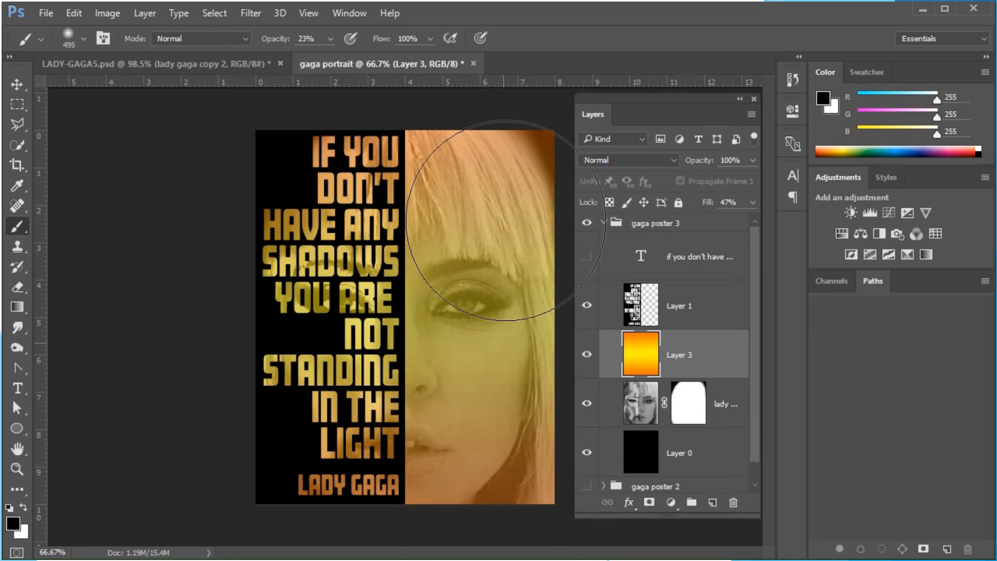
drag(513, 548, 513, 551)
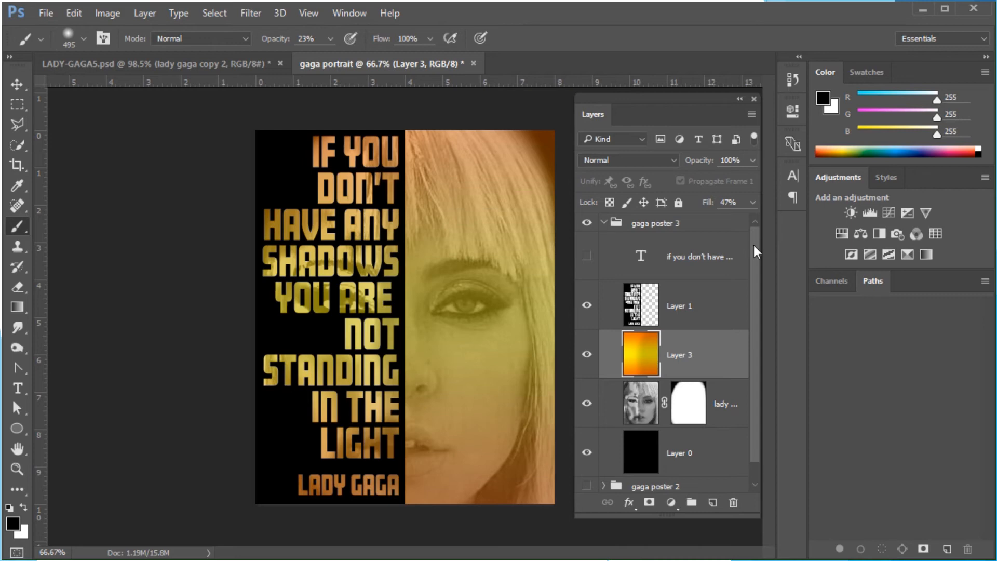
Collapse gaga poster 3 and toggle the visibility of the three gaga poster groups to compare the variations
click(604, 222)
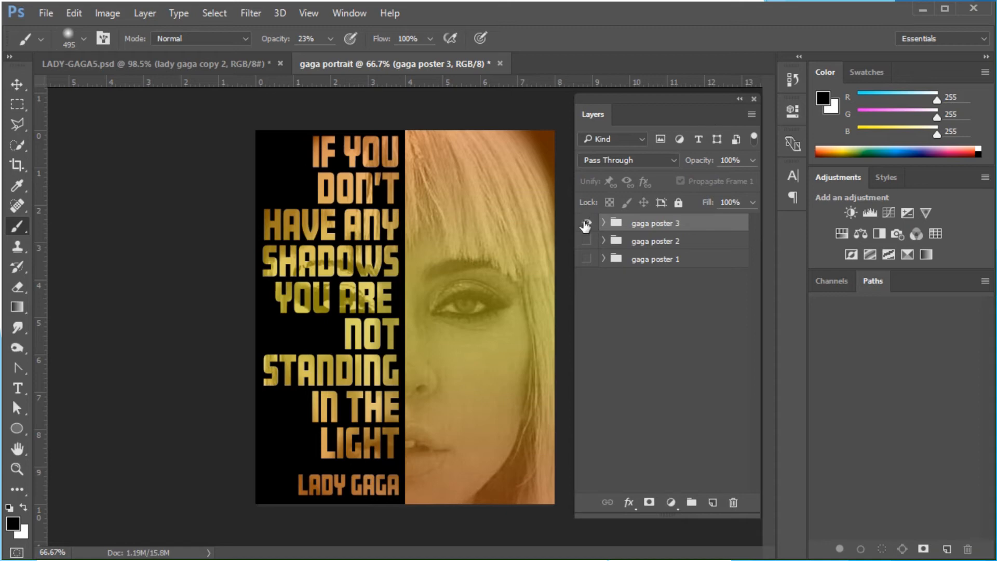
click(586, 224)
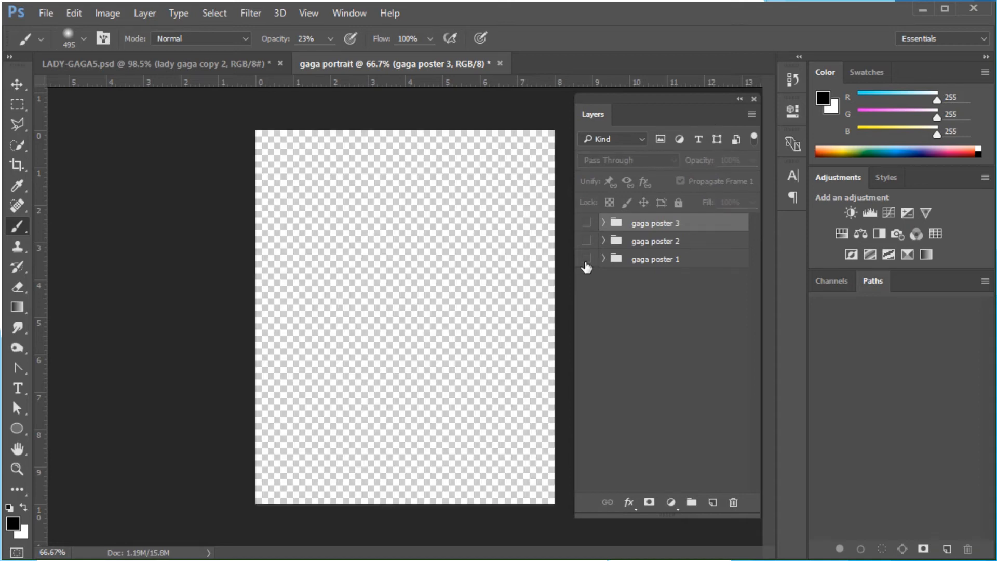
click(586, 259)
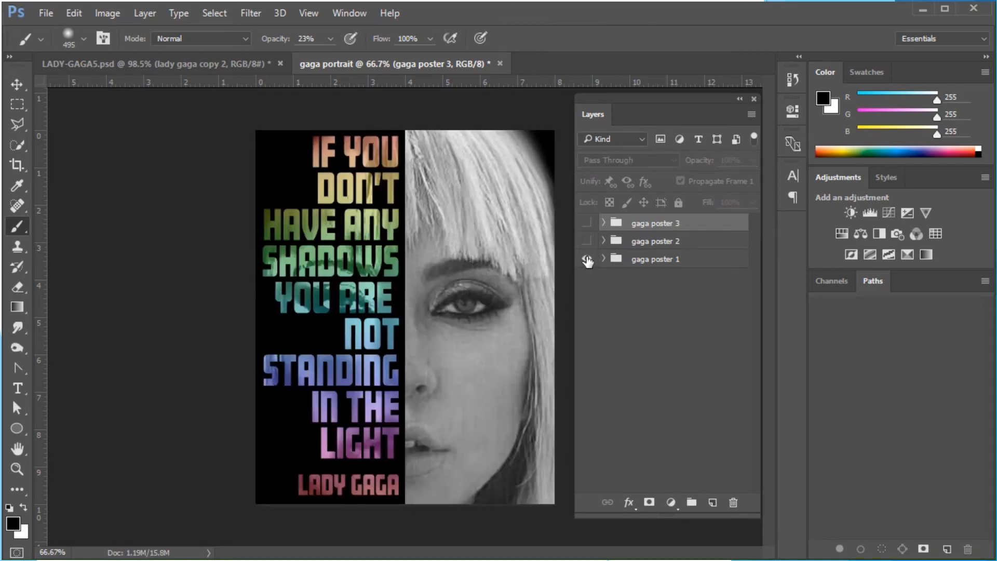
click(586, 259)
click(586, 241)
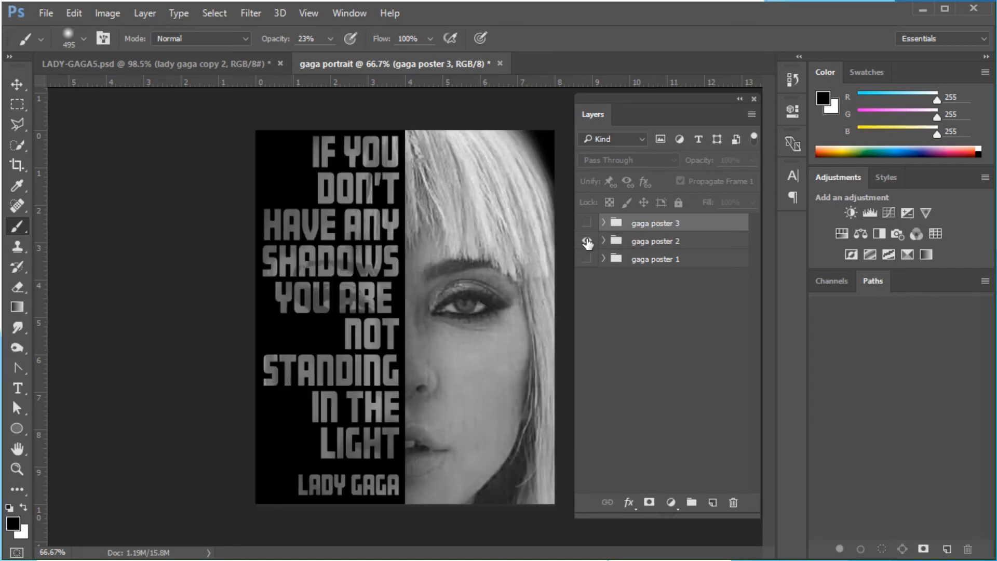
click(587, 241)
click(587, 223)
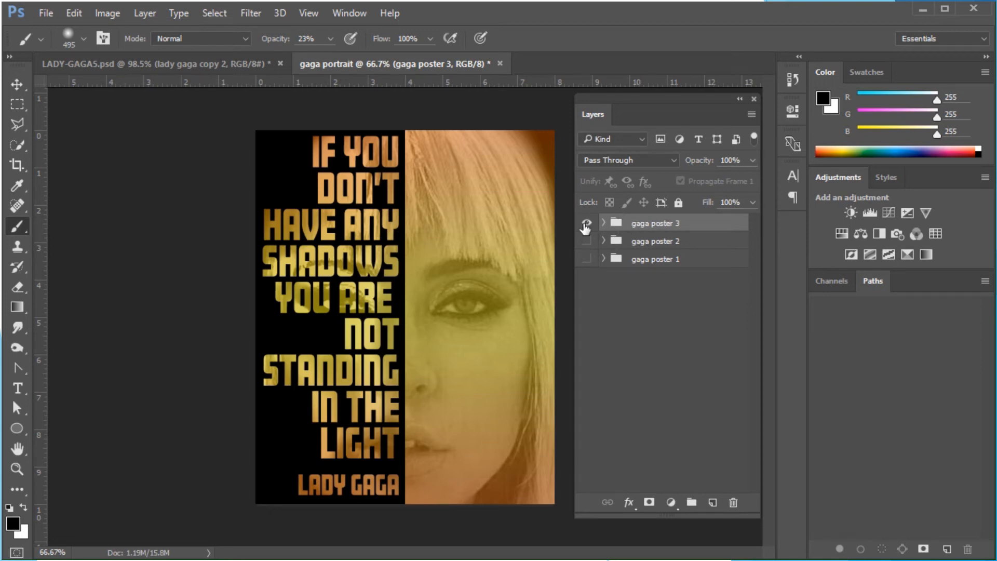
click(588, 225)
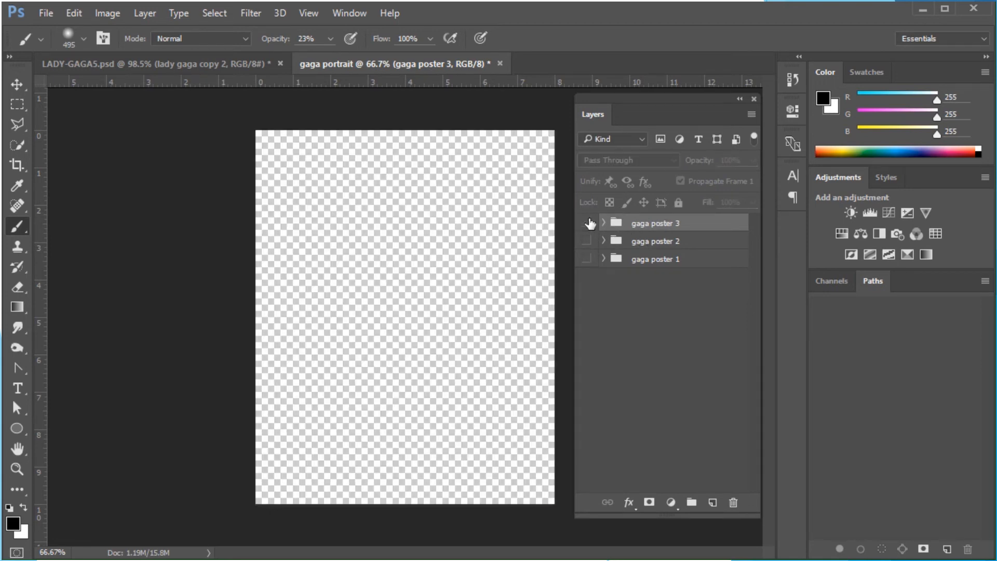
click(587, 260)
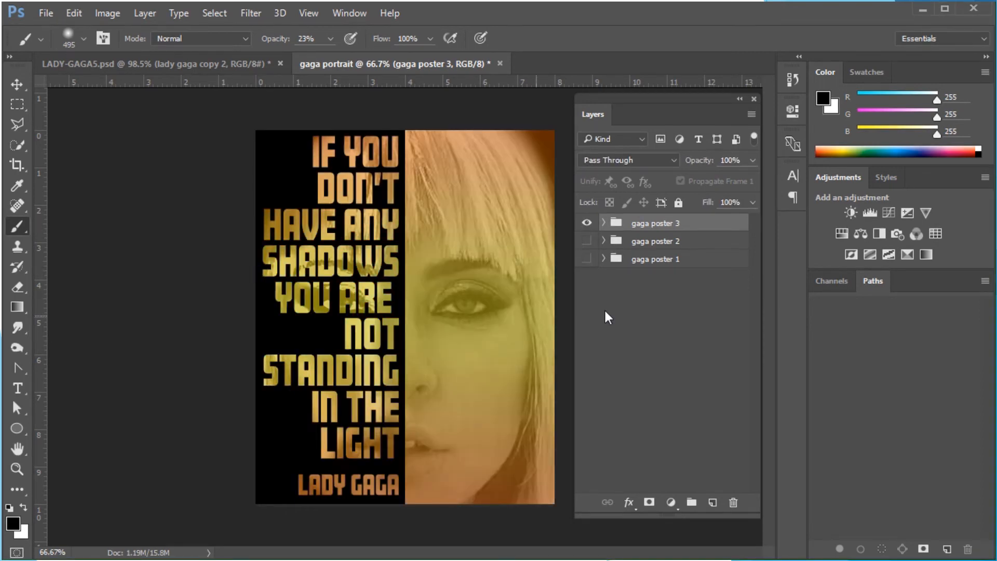
click(587, 223)
click(585, 241)
click(588, 244)
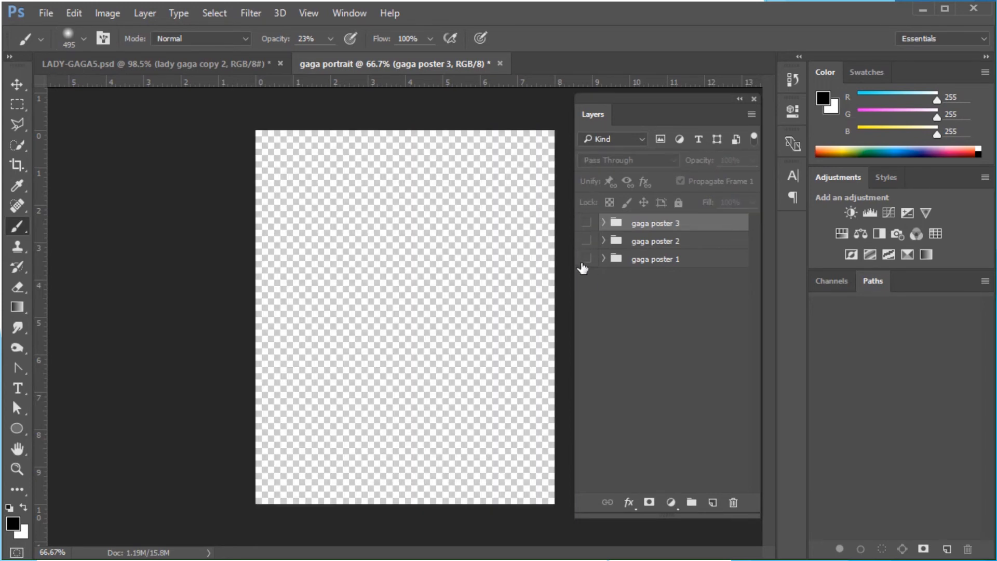
Show gaga poster 1 and save the document as a Photoshop PSD file named gaga portrait
click(585, 260)
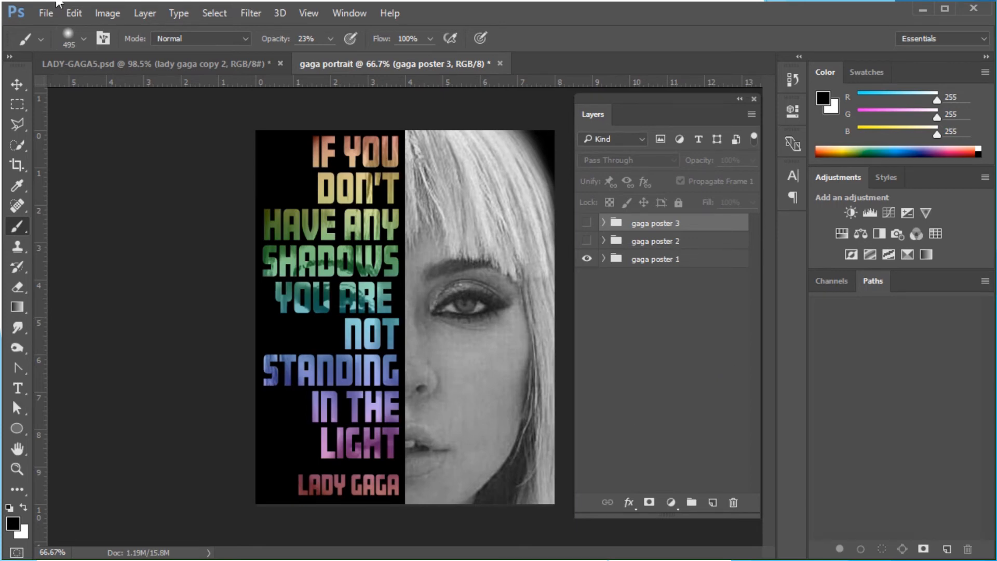
click(43, 14)
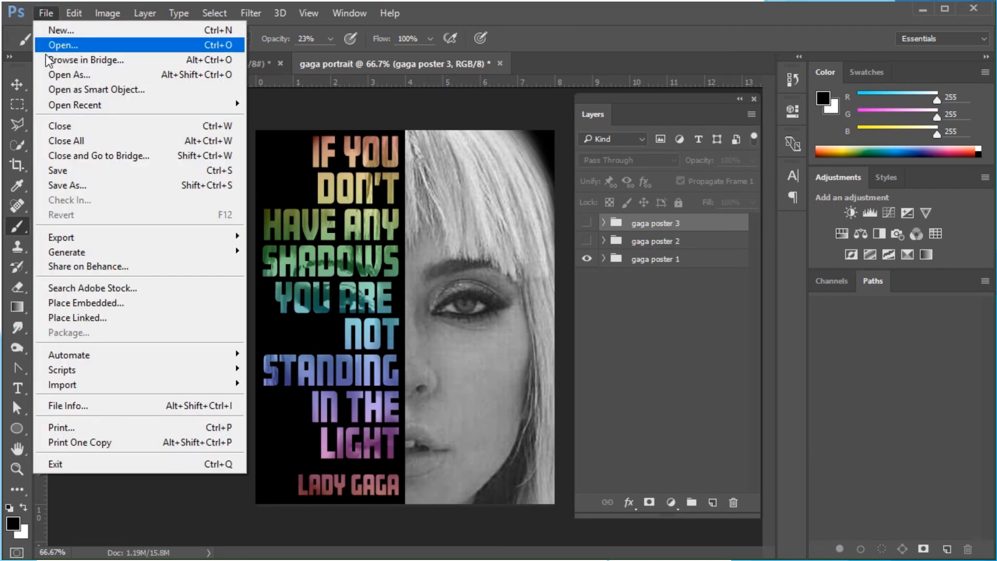
click(56, 186)
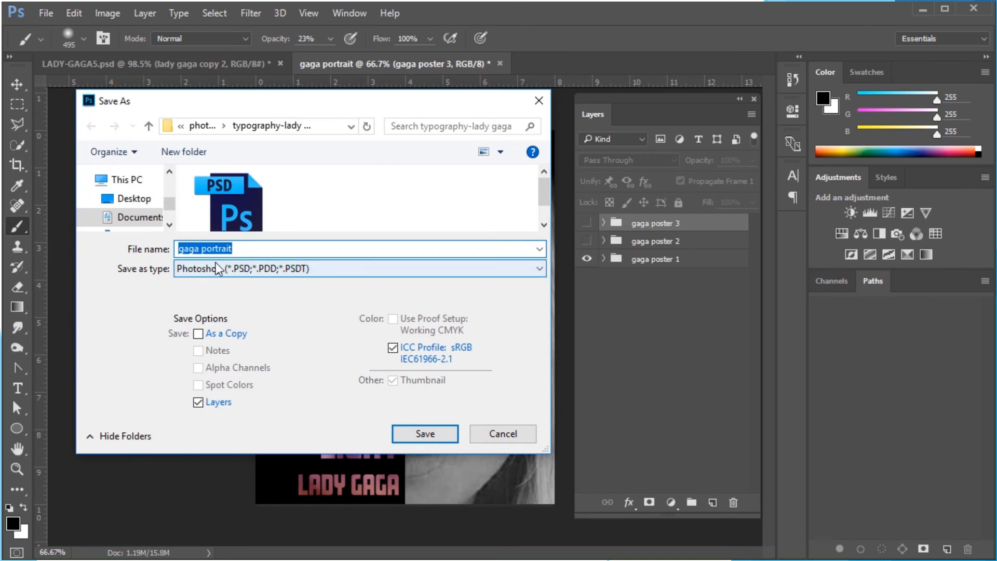
click(186, 269)
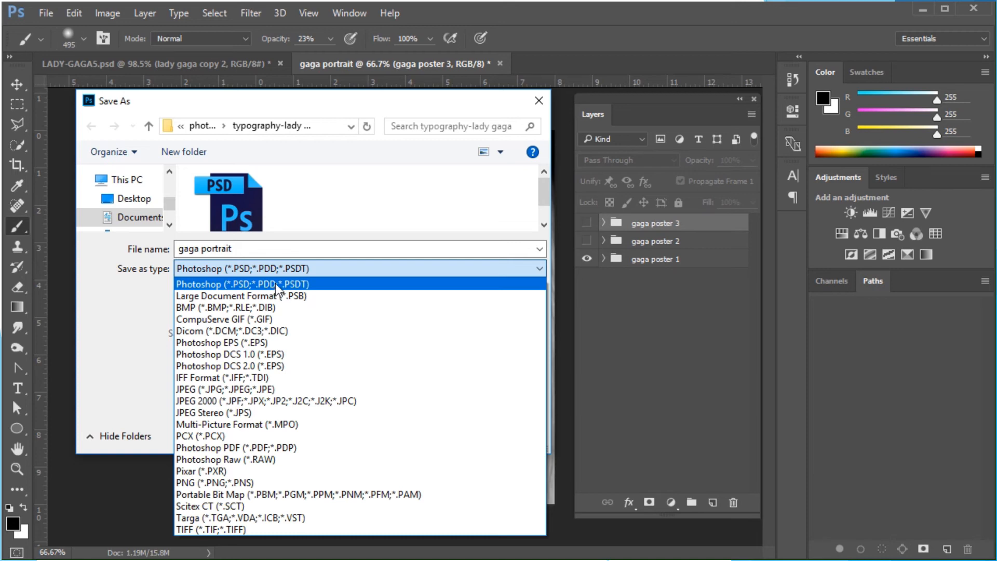
click(275, 283)
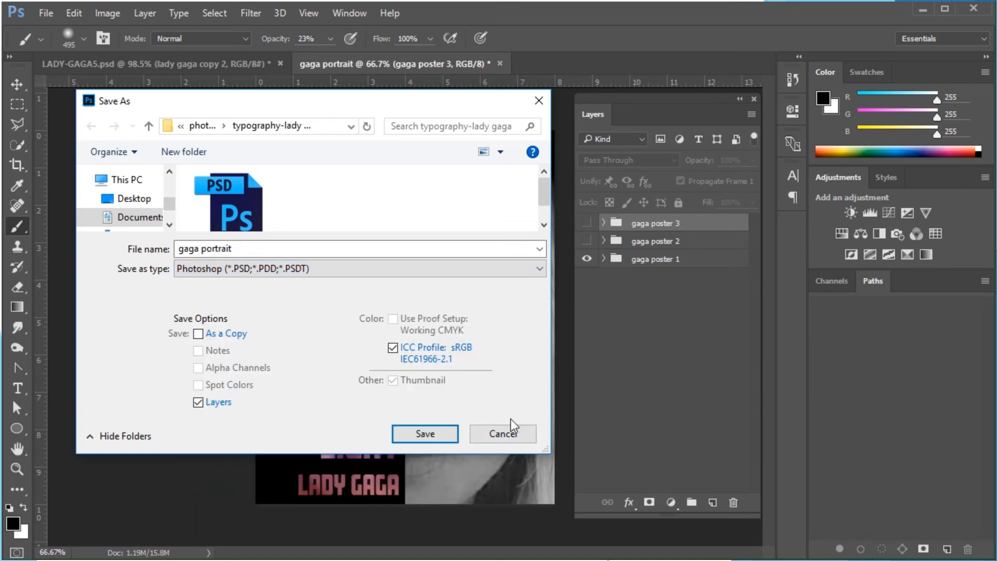
click(445, 437)
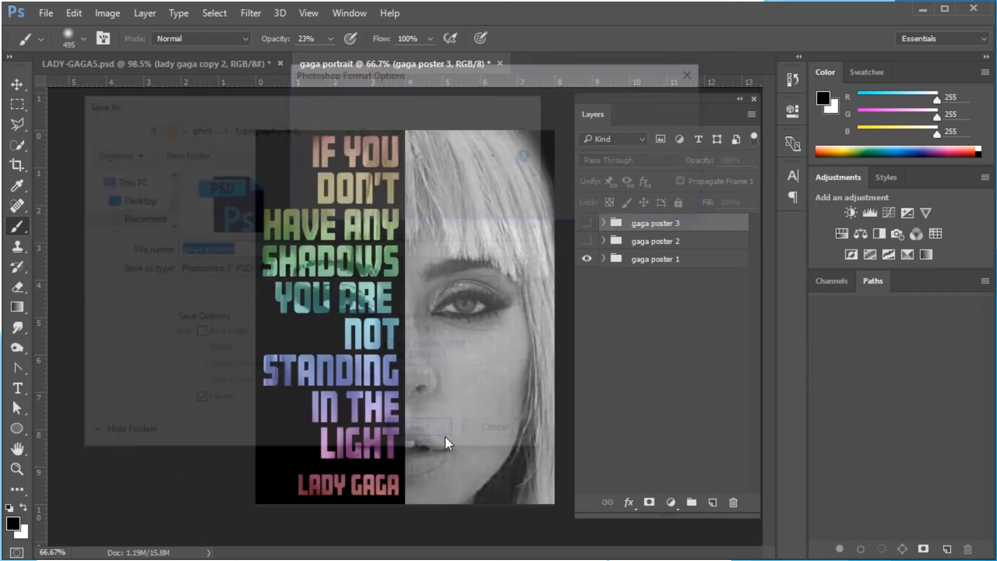
click(674, 104)
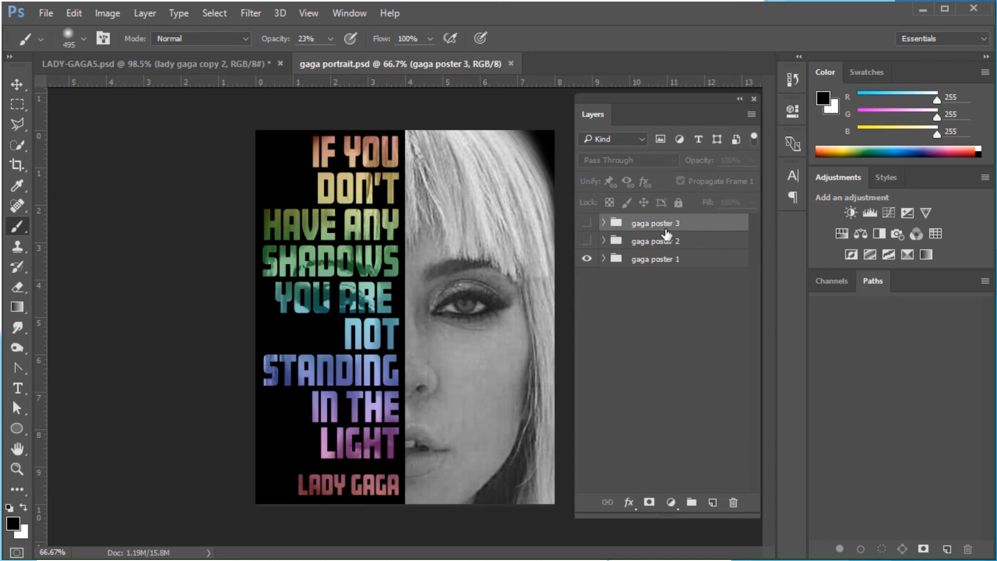
Save the gaga poster 1 version as a maximum-quality JPEG named gaga poster 1
click(714, 265)
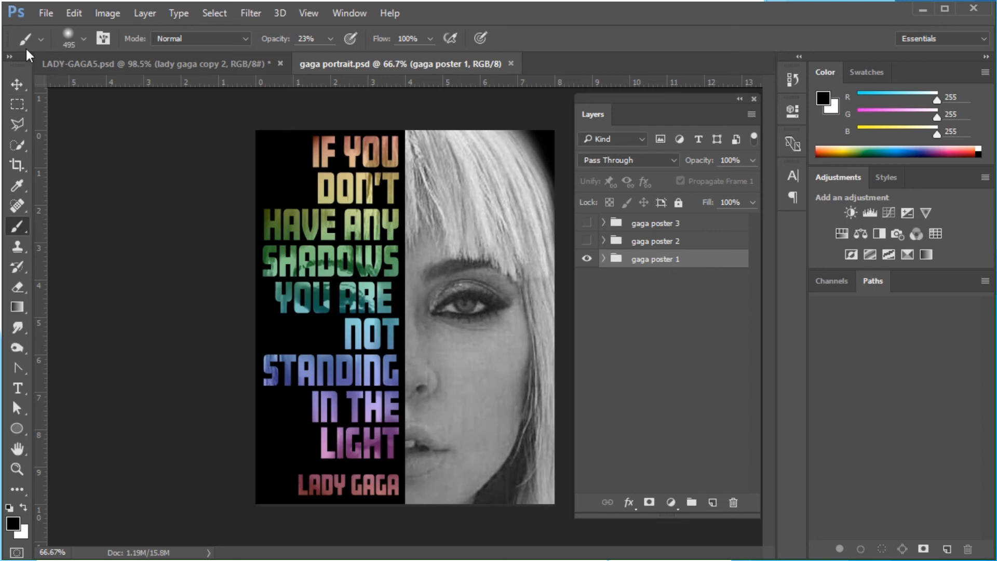
click(45, 14)
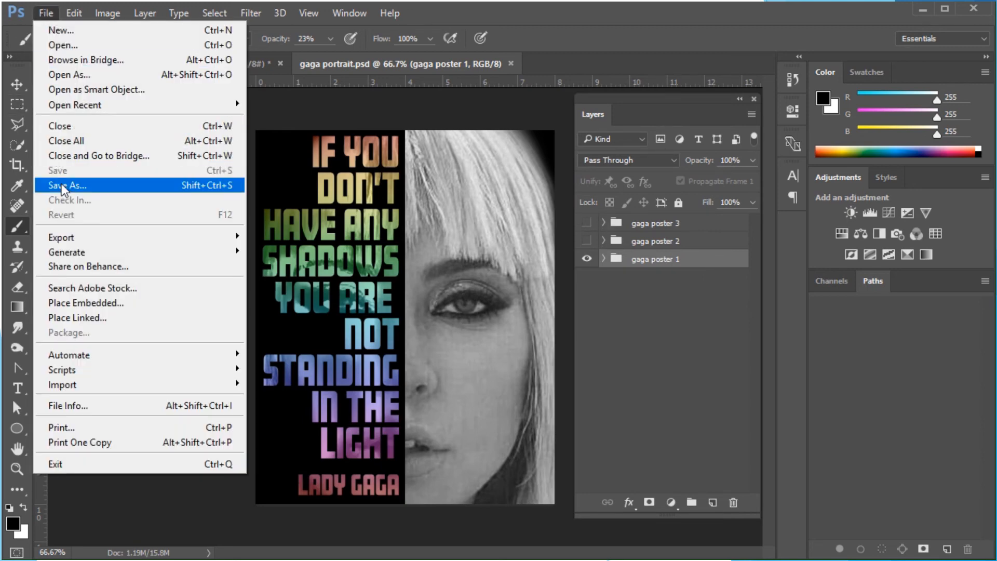
click(62, 186)
click(259, 269)
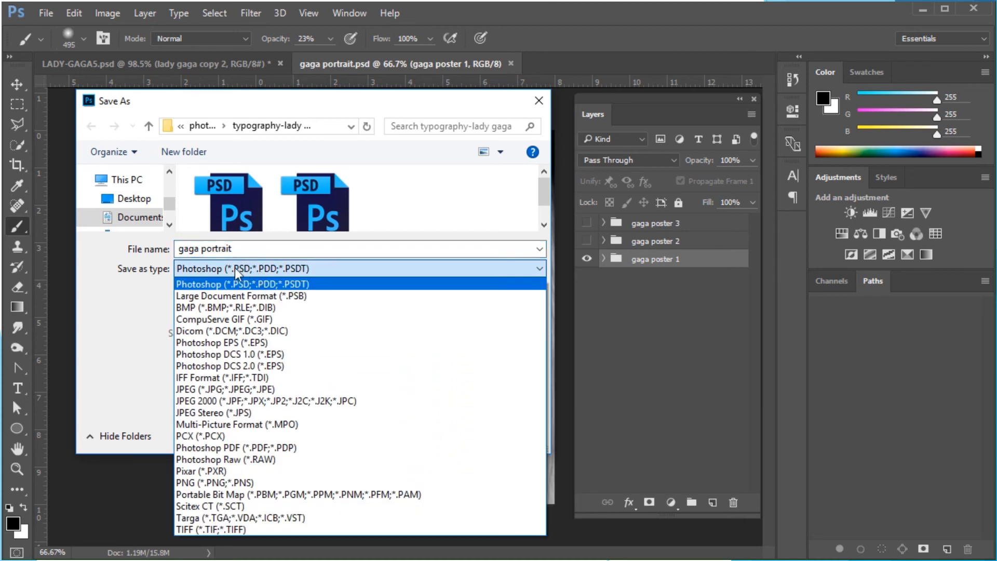
click(205, 388)
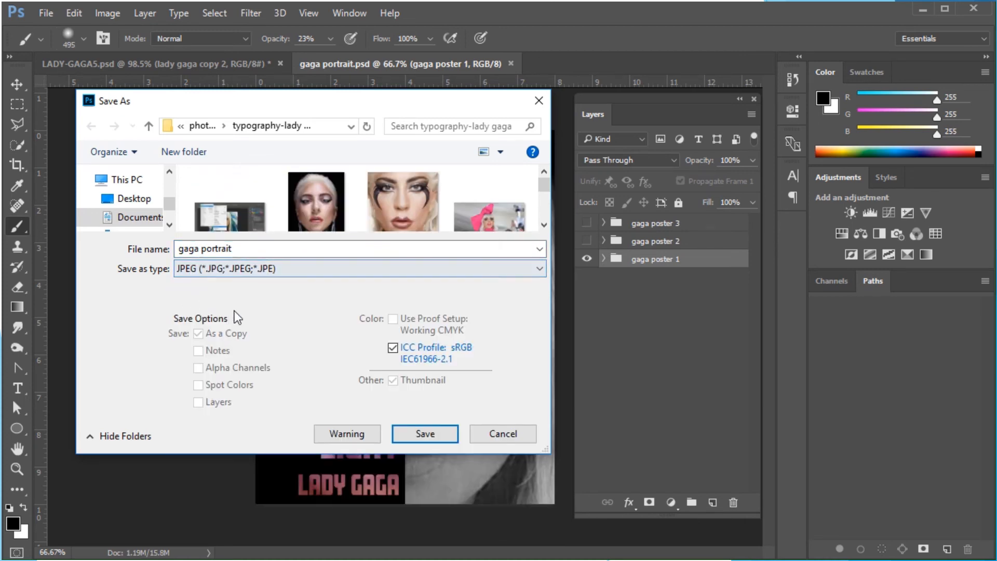
click(236, 248)
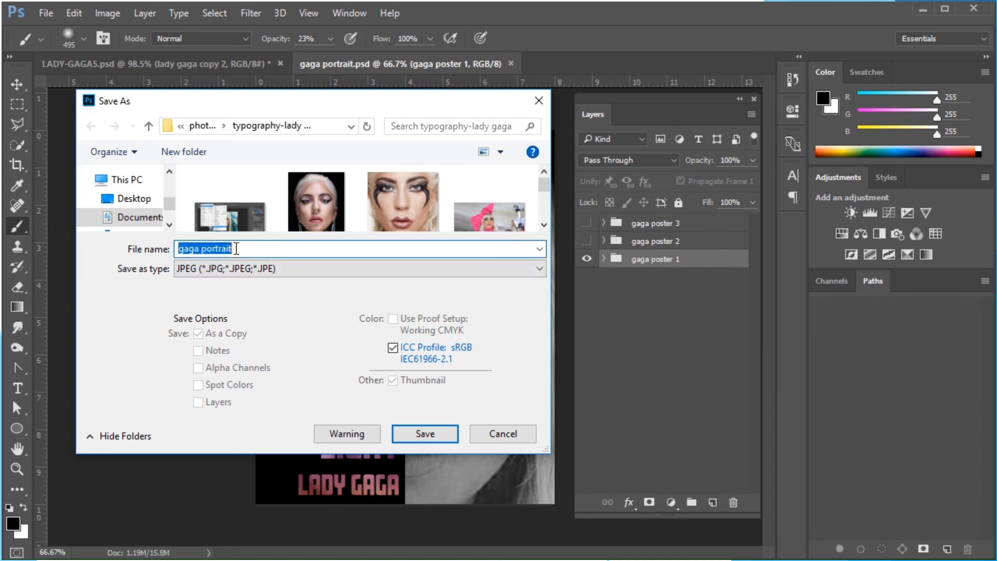
click(236, 249)
drag(236, 249, 204, 247)
text(poster 1)
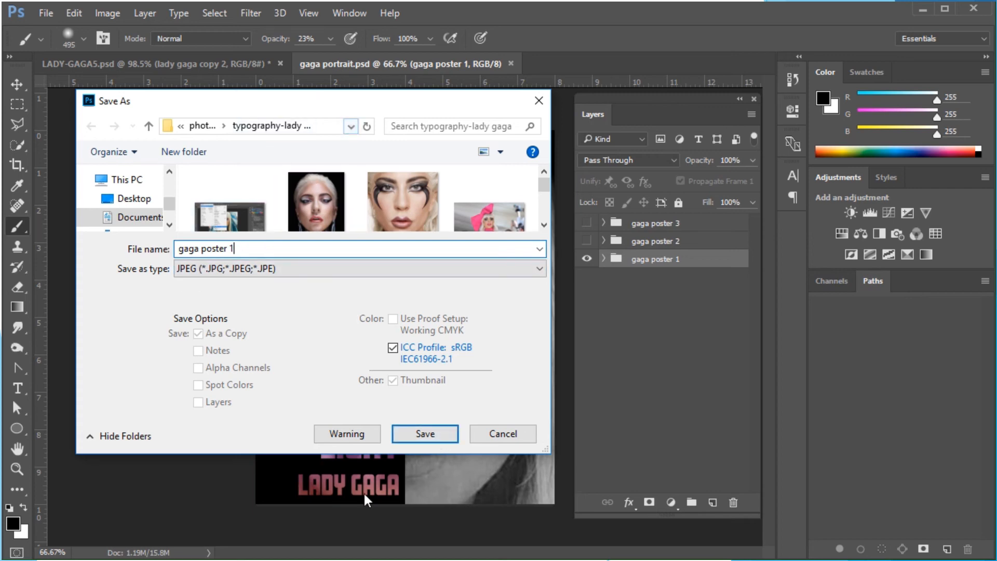
click(424, 435)
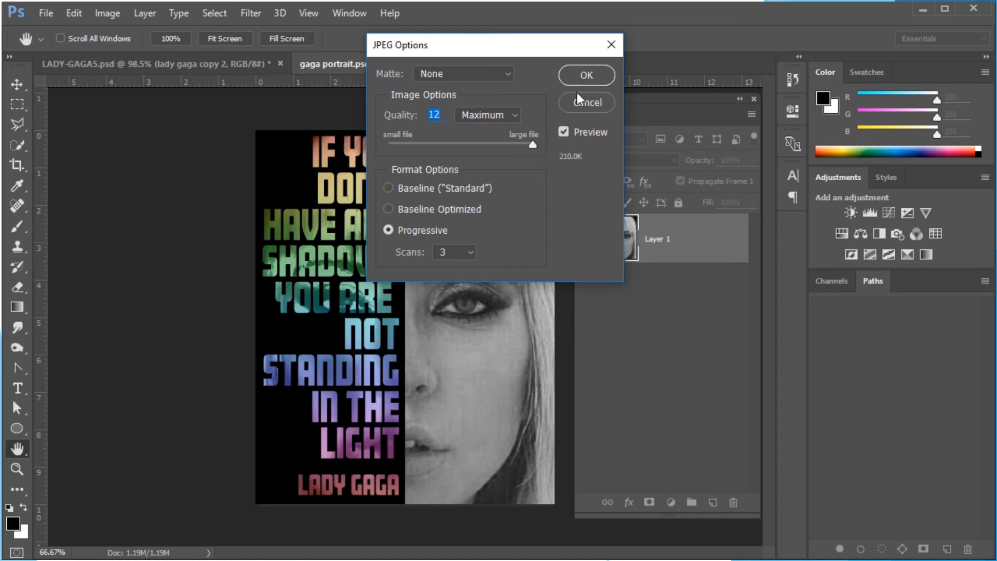
click(594, 72)
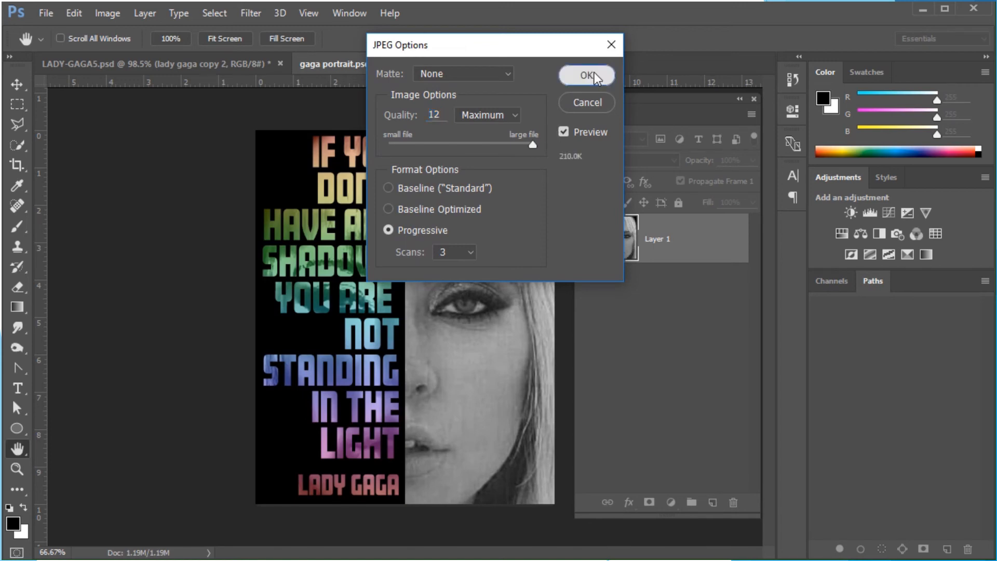
Show only gaga poster 2 and save it as a maximum-quality JPEG named gaga poster 2
click(587, 258)
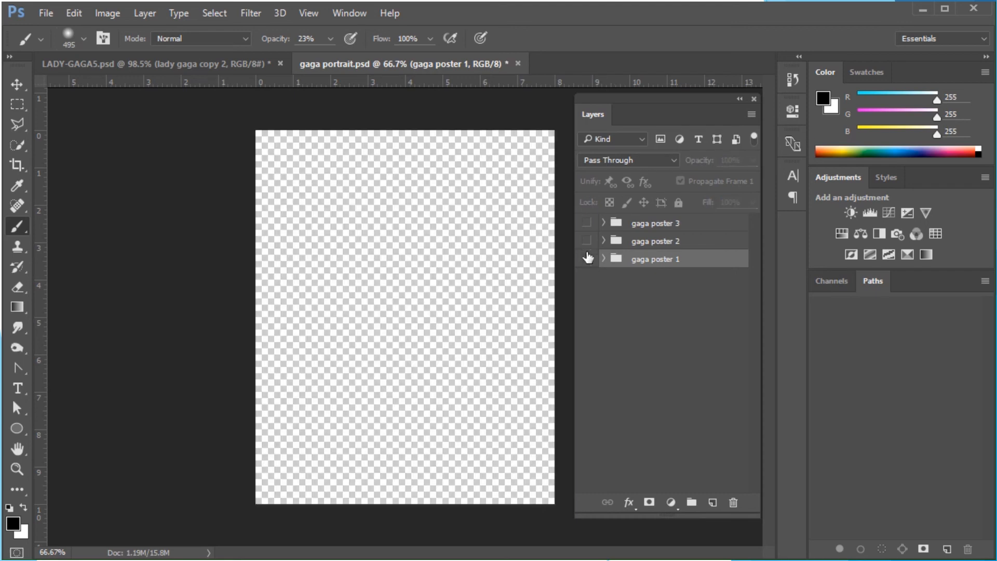
click(587, 241)
click(46, 13)
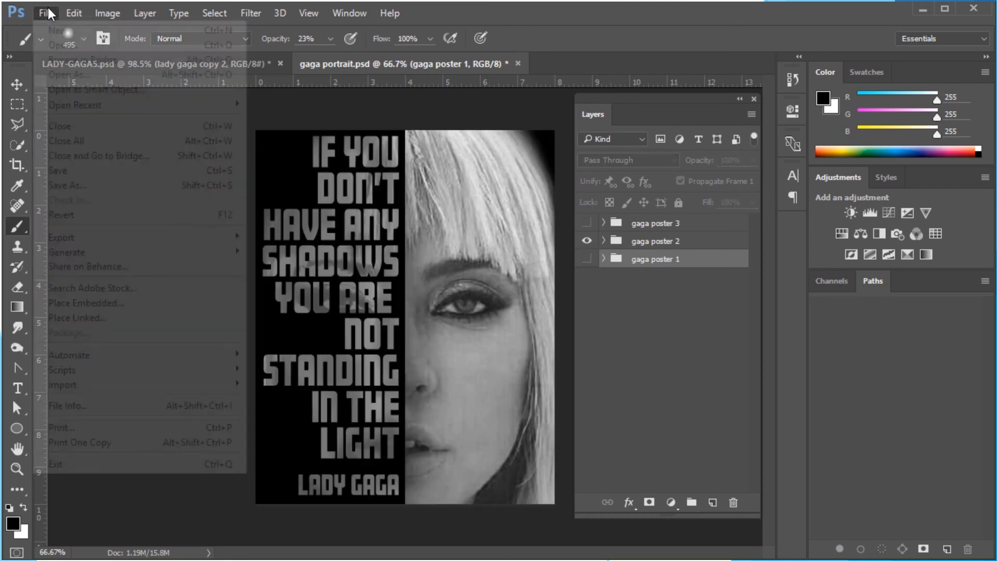
click(68, 186)
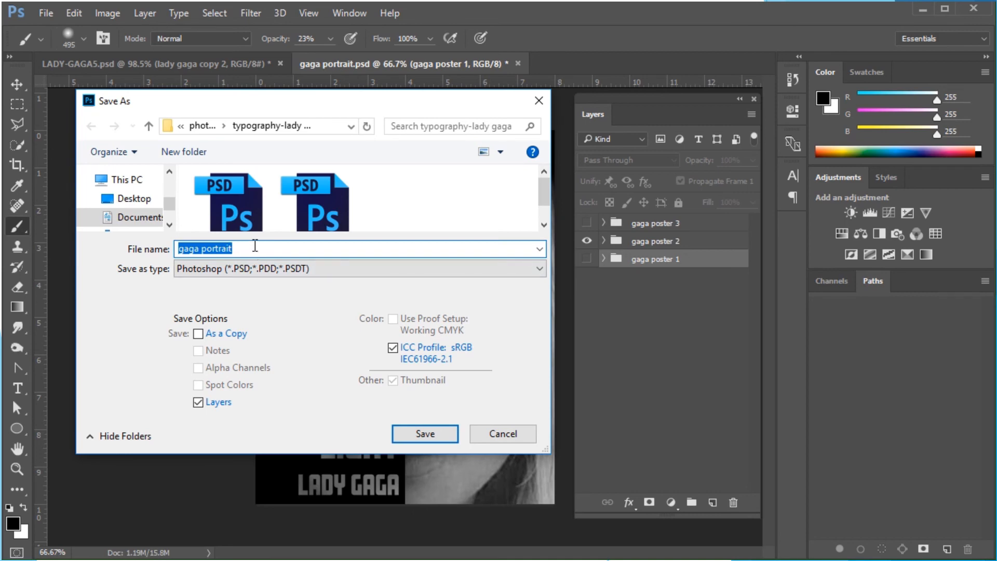
scroll(298, 202, down, 1)
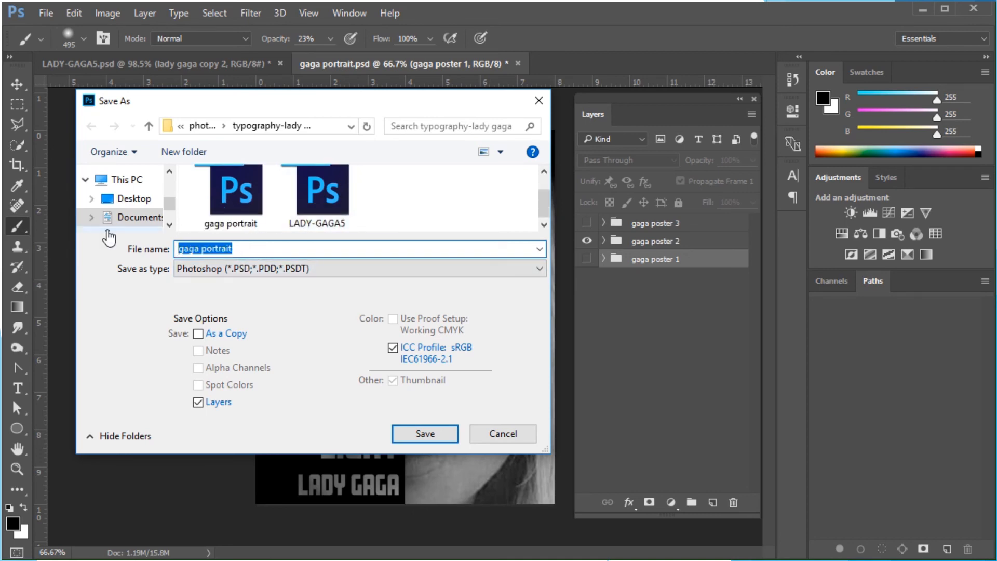
text(gaga po)
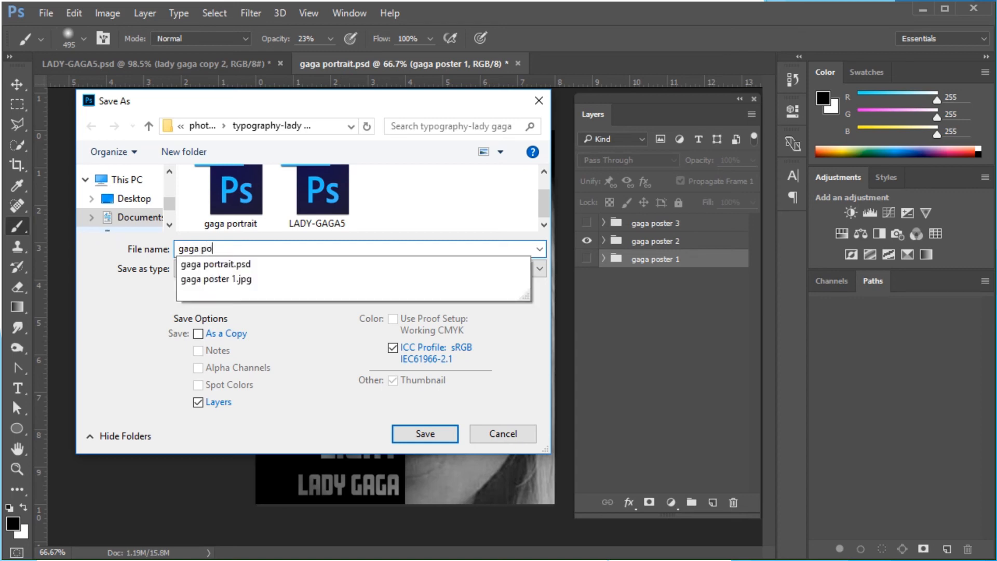
text(ster 2)
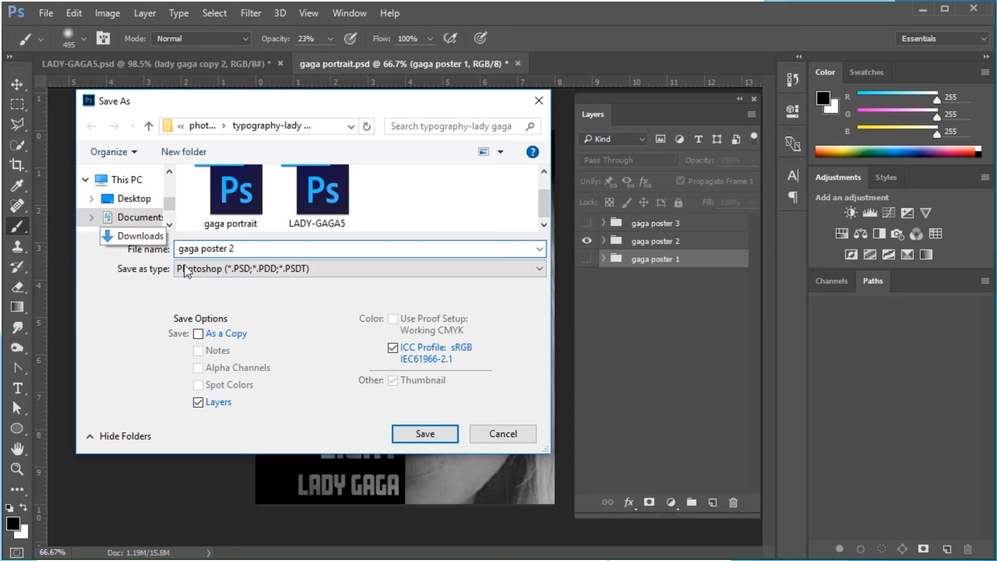
click(209, 266)
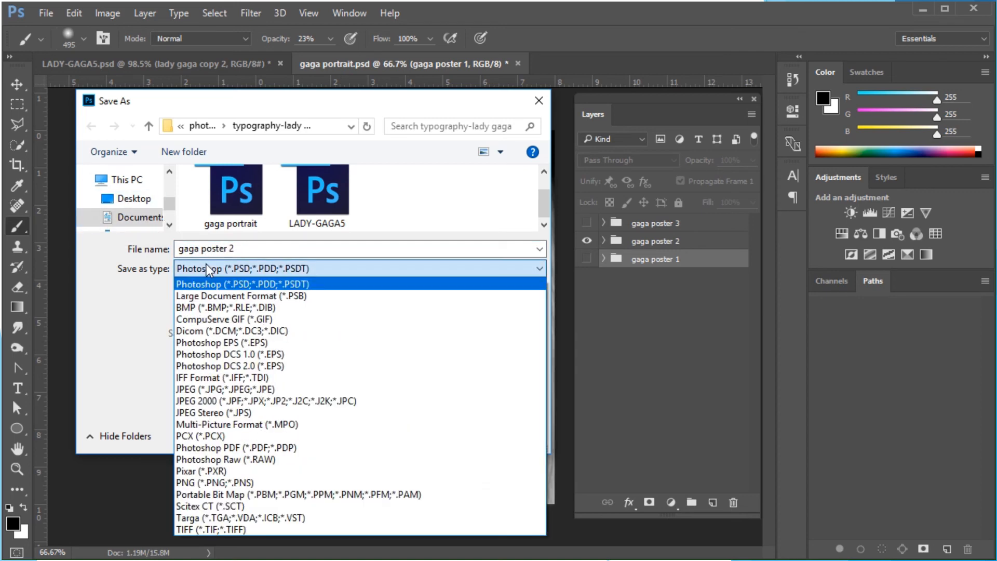
click(204, 389)
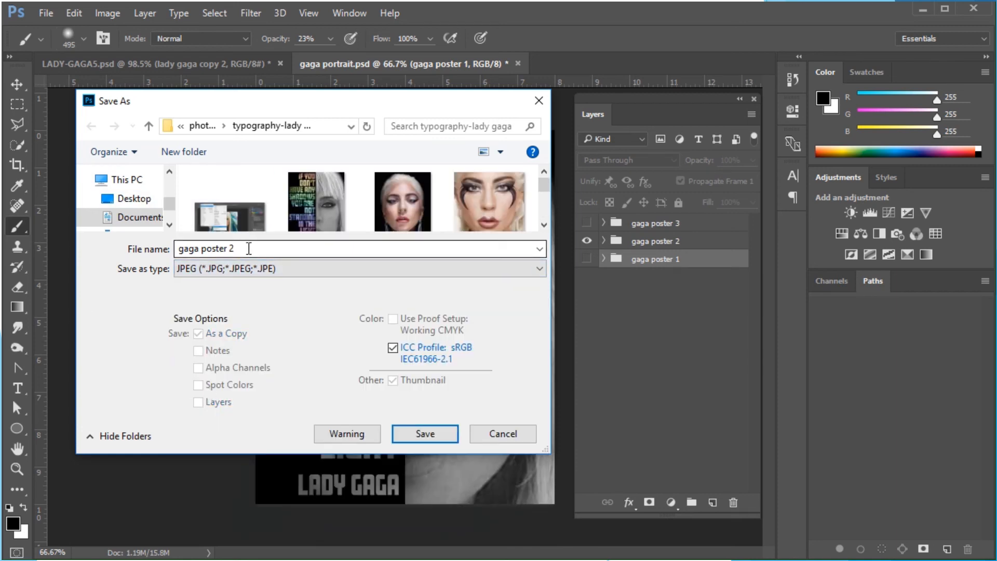
click(450, 434)
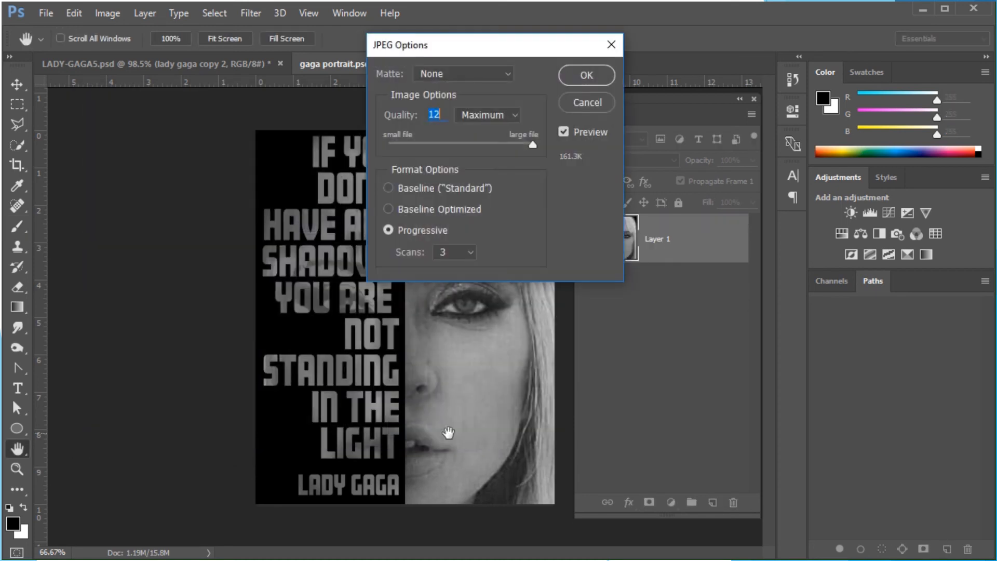
click(584, 75)
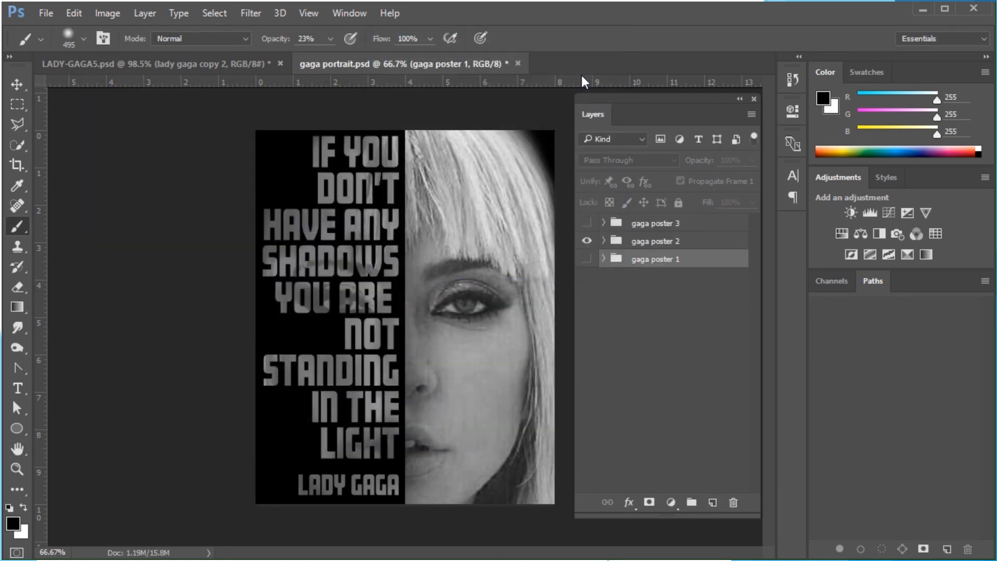
Show only gaga poster 3 and save it as a maximum-quality JPEG named gaga poster 3
click(587, 240)
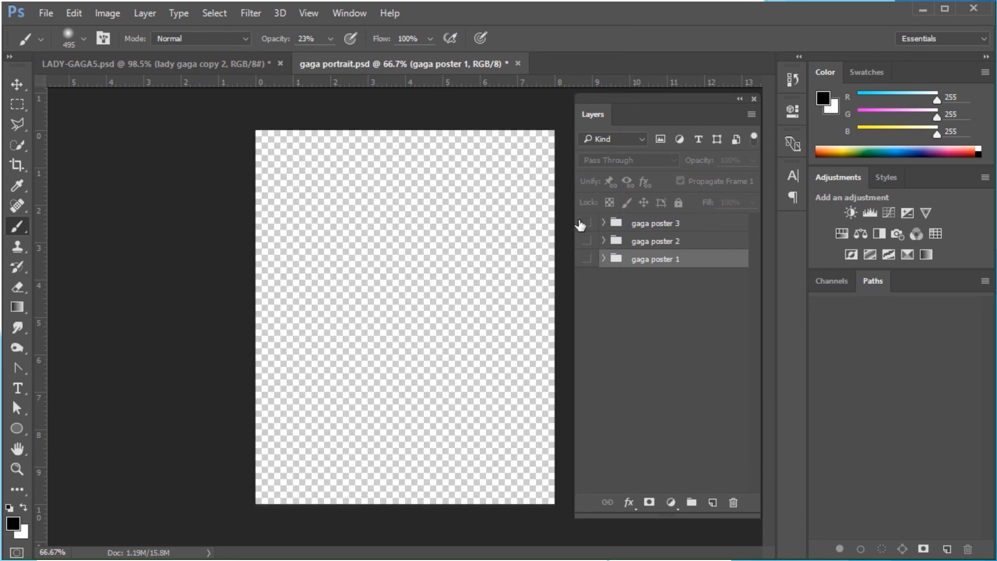
click(586, 223)
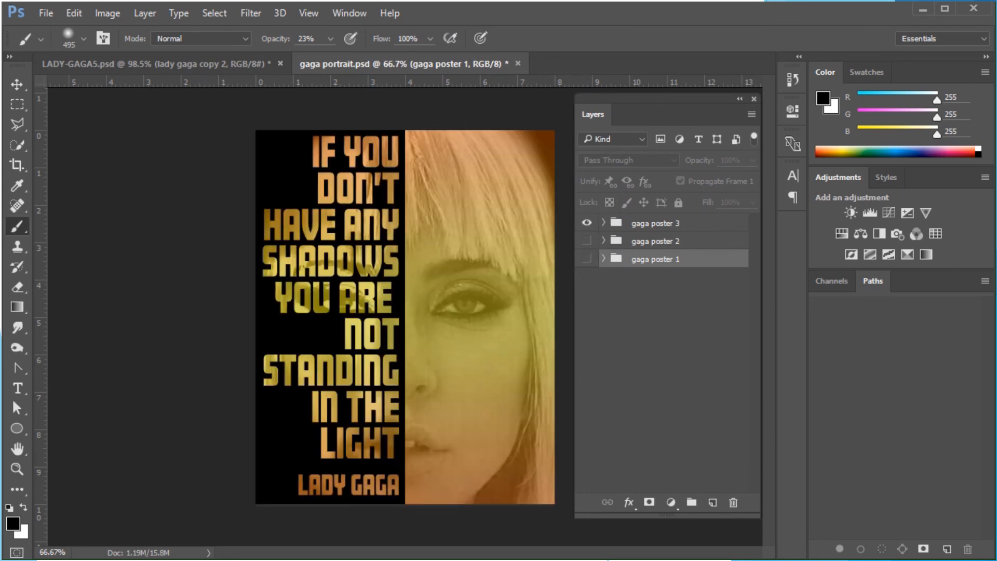
click(42, 11)
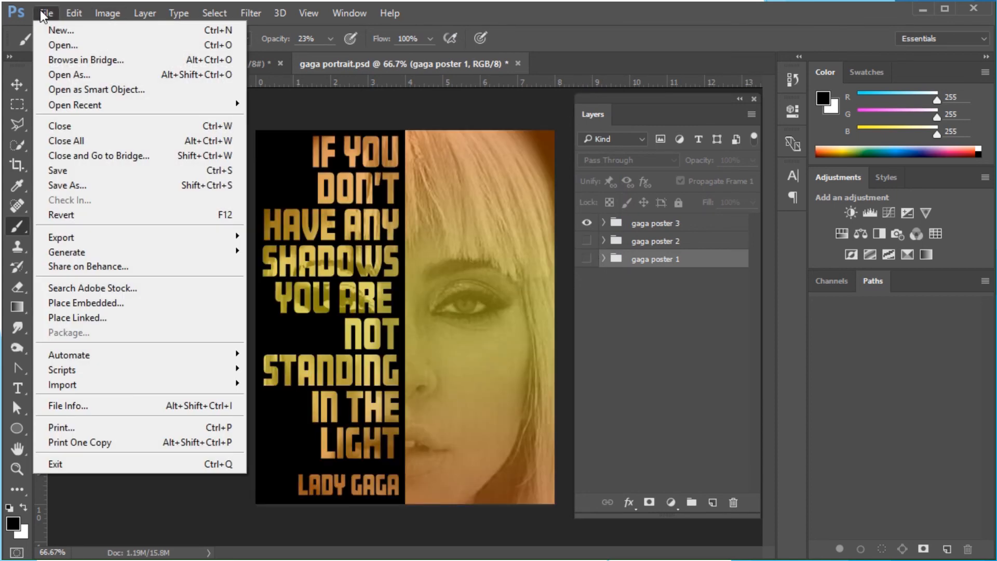
click(70, 191)
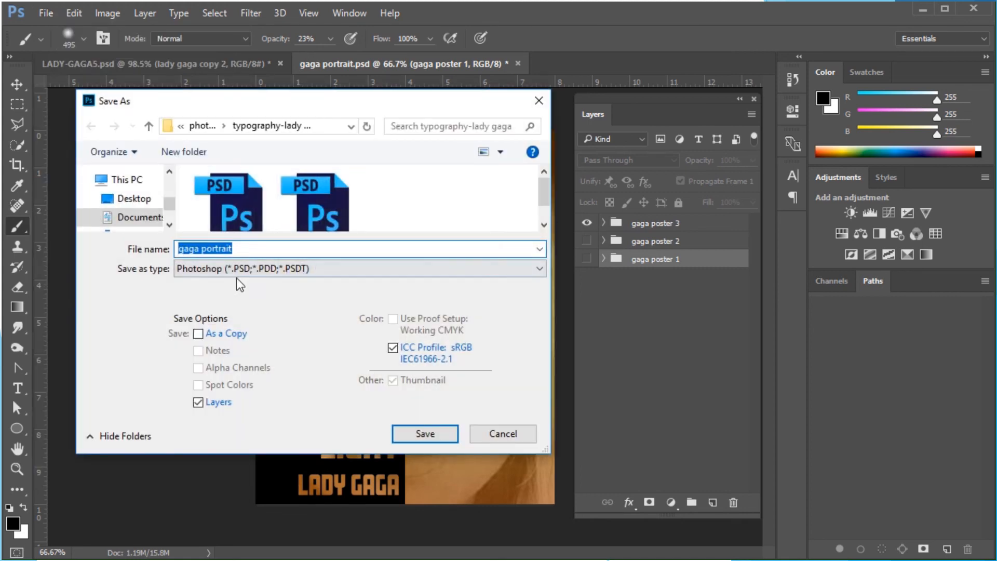
click(234, 267)
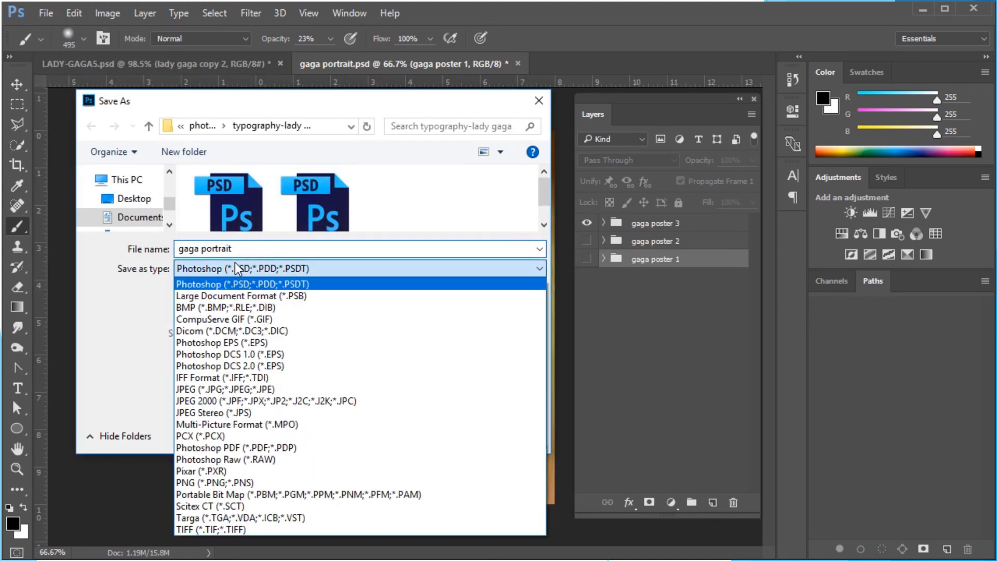
click(207, 366)
click(211, 249)
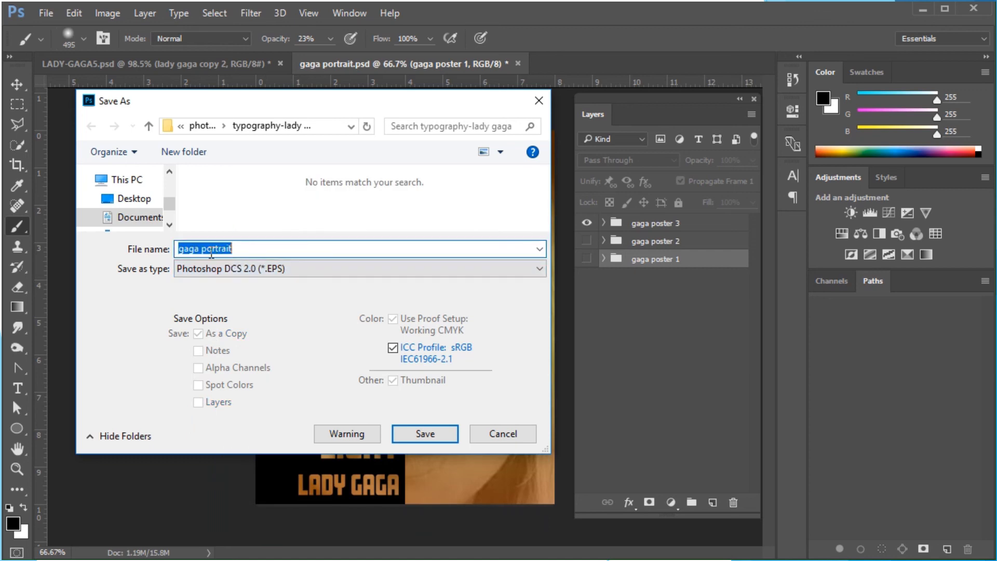
drag(214, 252, 269, 251)
text(ster 3)
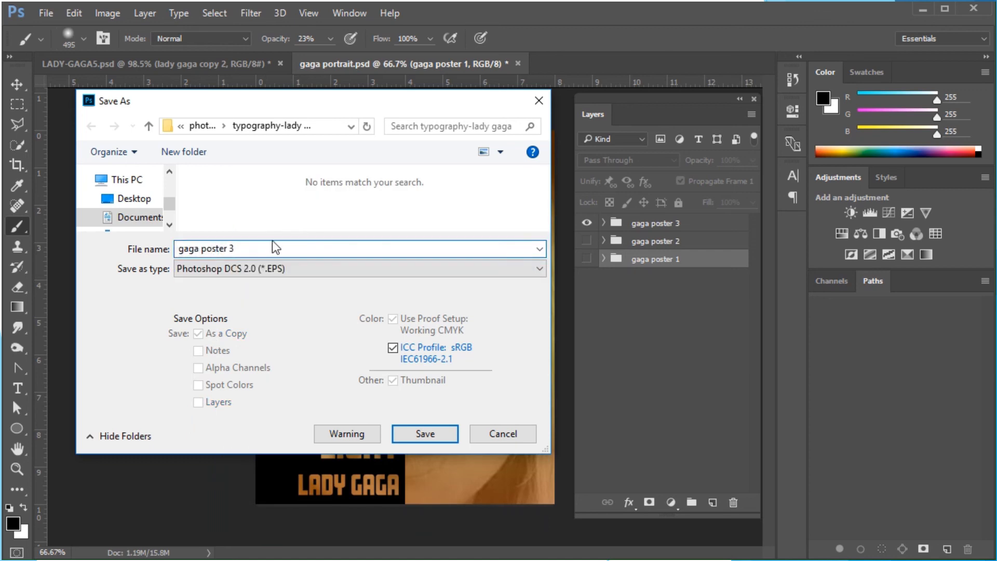
click(262, 273)
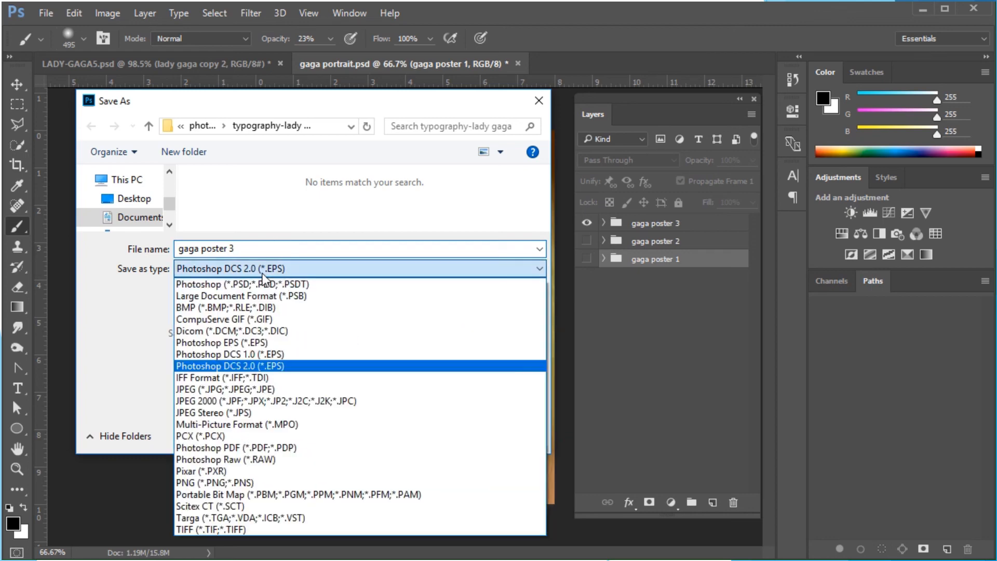
click(220, 388)
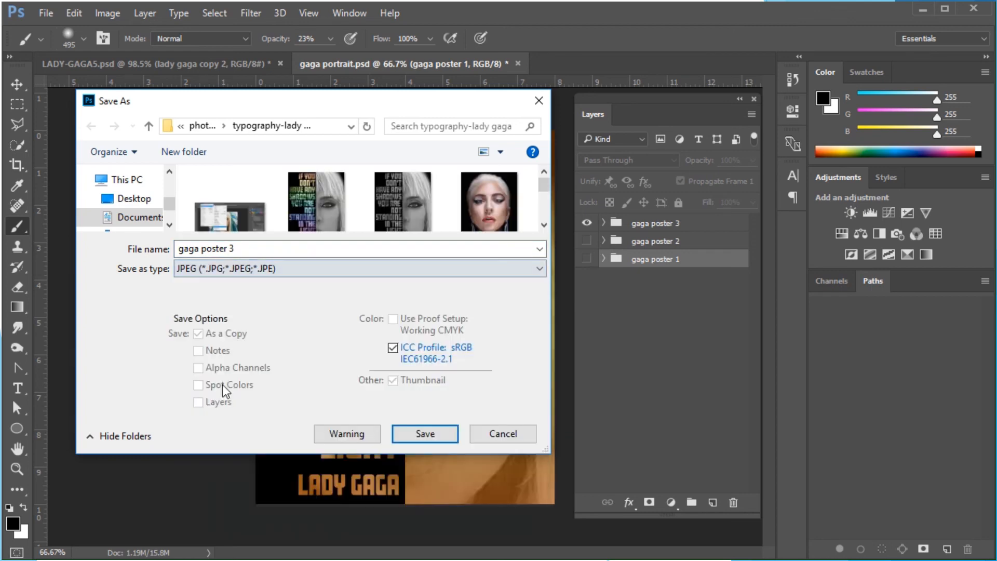
click(440, 440)
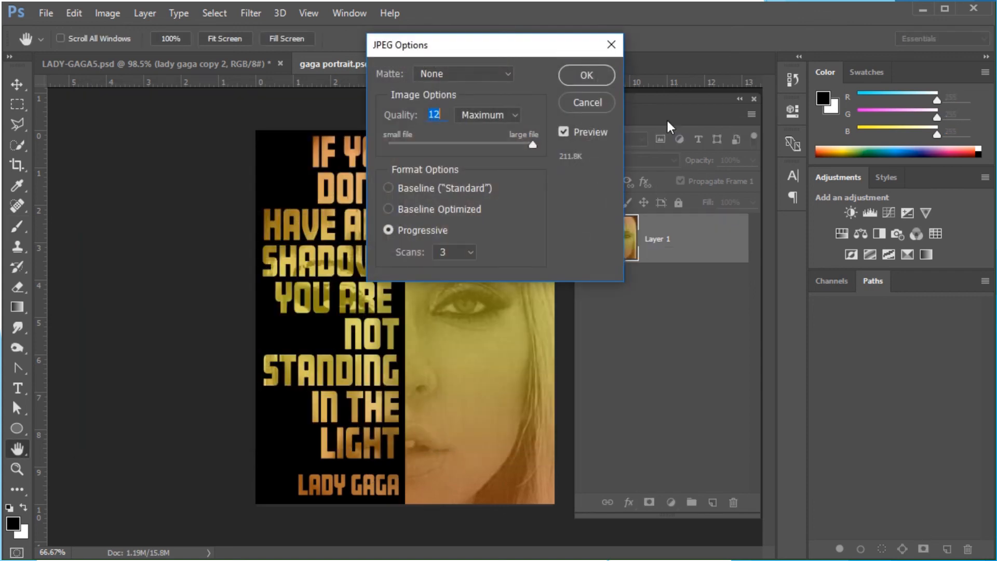
click(585, 76)
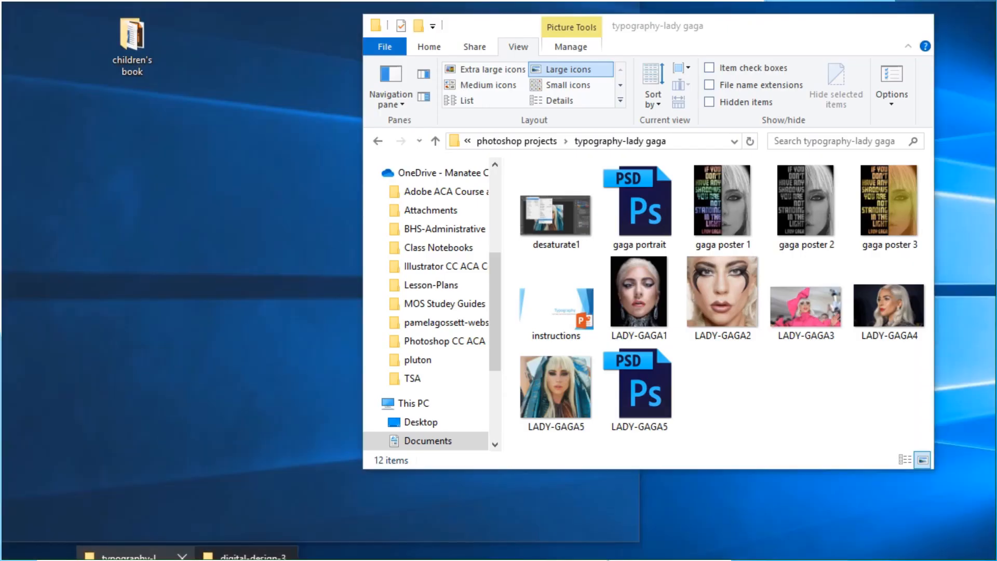
Bring the typography-lady gaga folder window forward and switch it to extra large icons
click(136, 557)
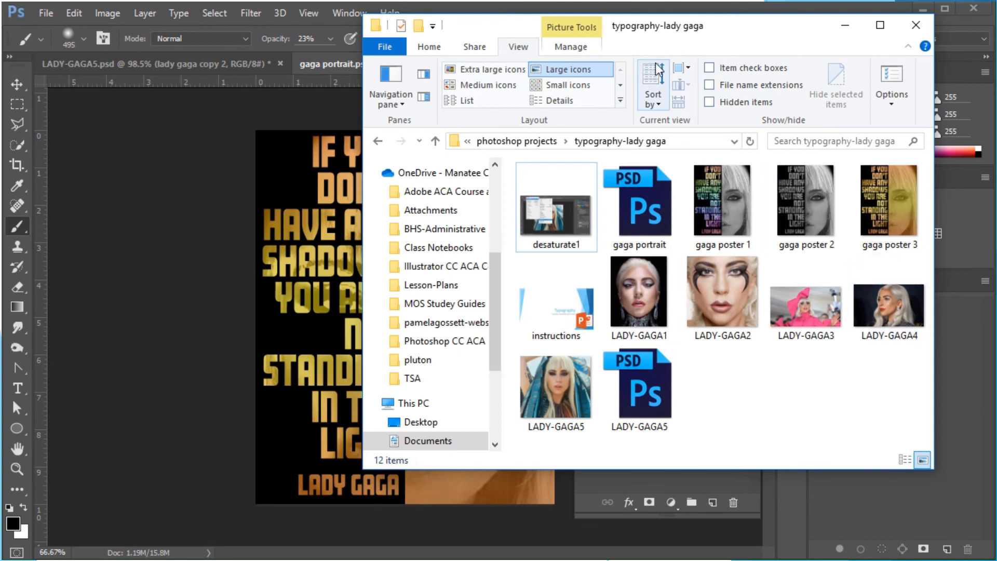
drag(699, 29, 389, 37)
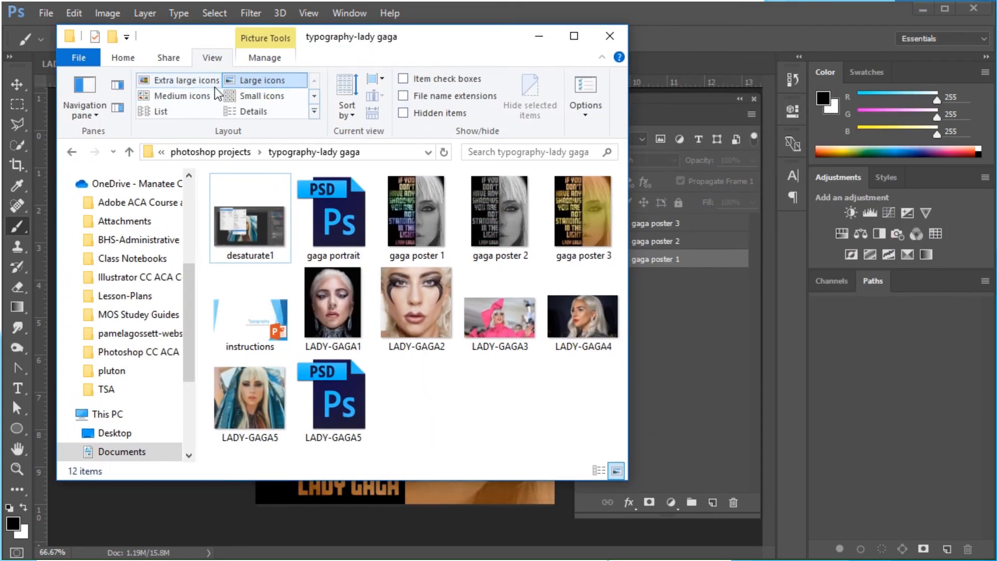
click(154, 83)
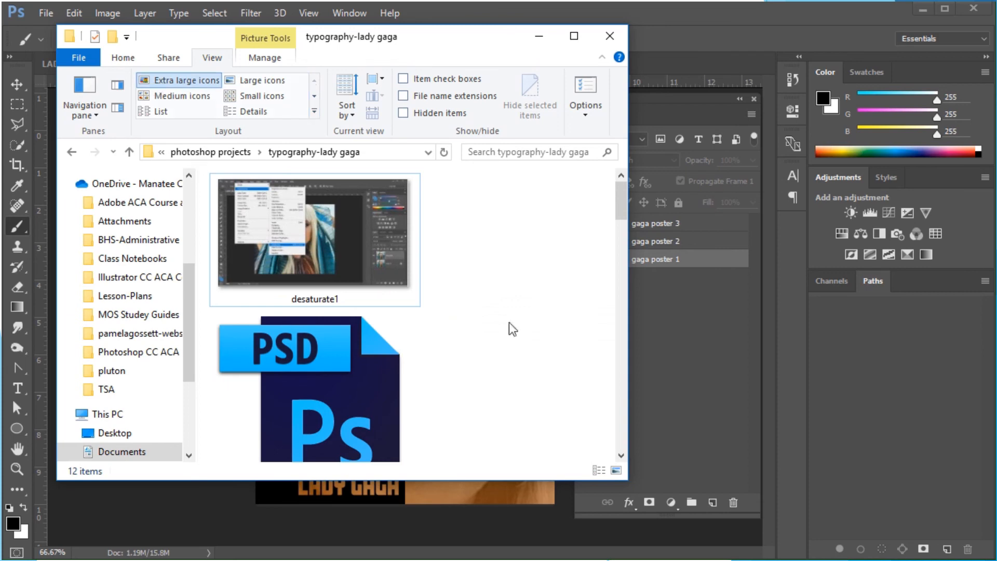
Review the exported gaga poster JPEGs by jumping to each poster file by name in the folder
text(gaga poster 1)
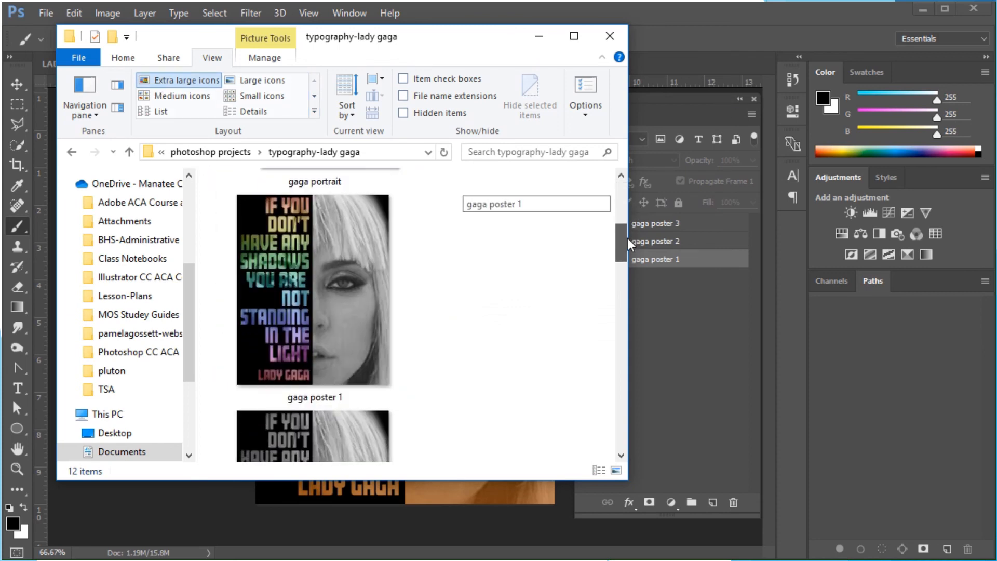
key(BackSpace)
text(2)
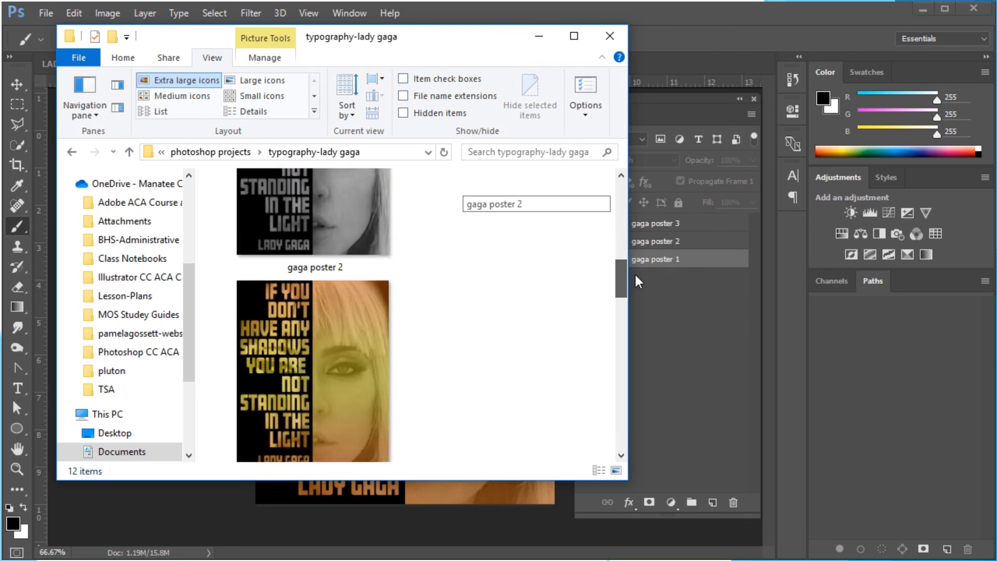
key(BackSpace)
text(1)
drag(638, 241, 638, 215)
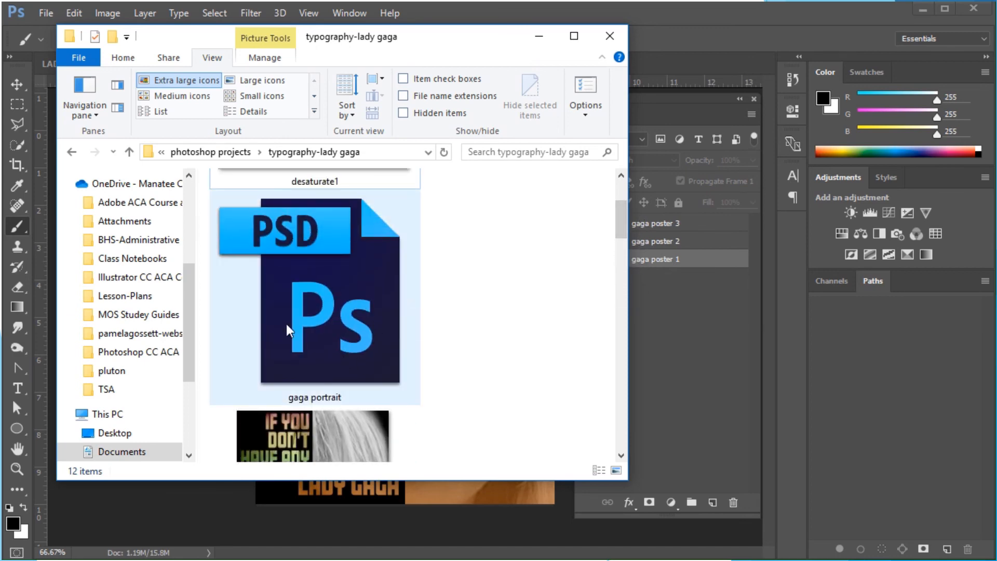
drag(622, 214, 631, 277)
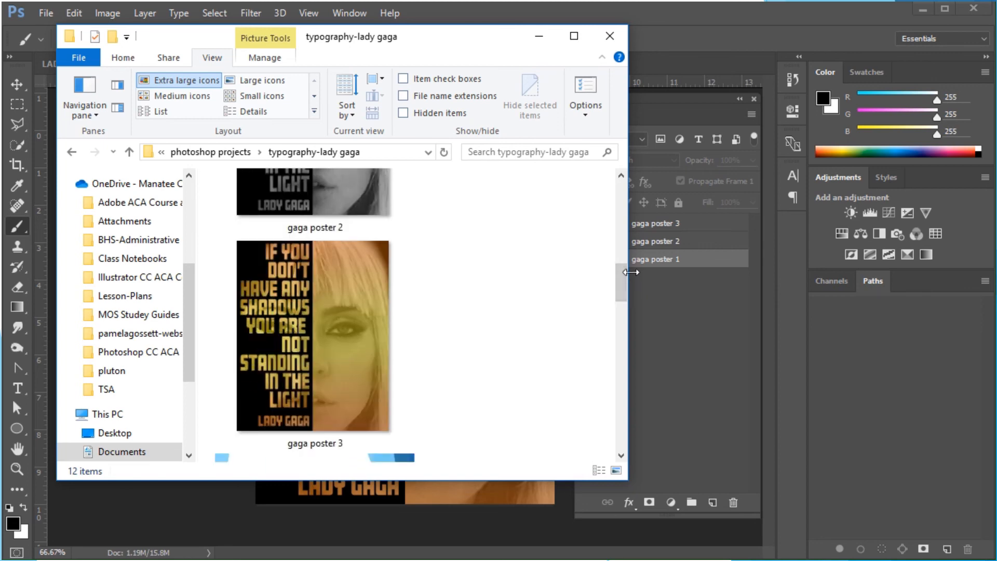